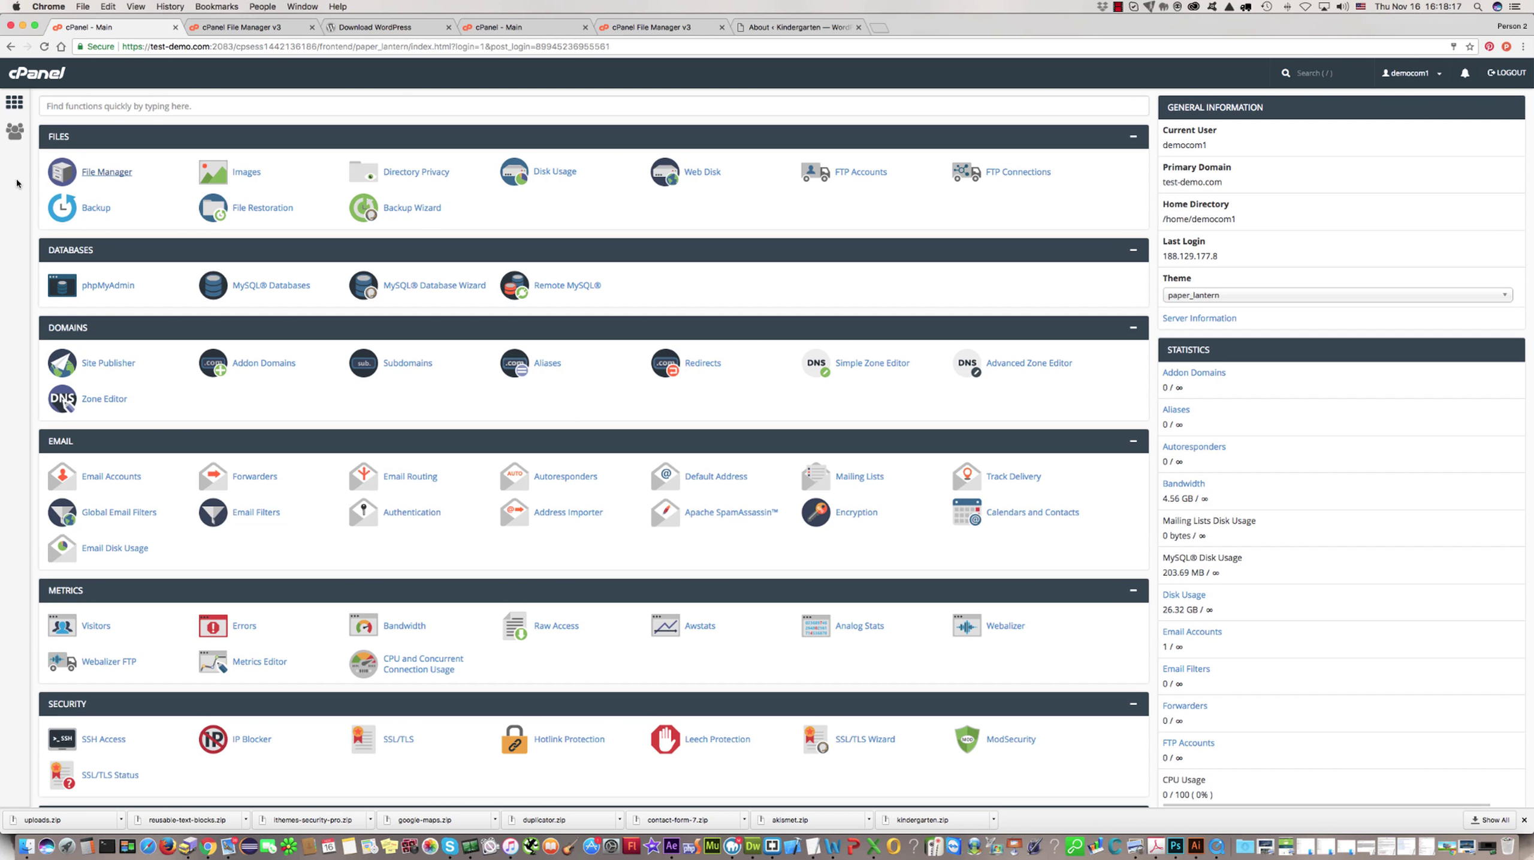
# Step: Look over the WordPress.org download pages, then return to the cPanel dashboard
pyautogui.click(372, 28)
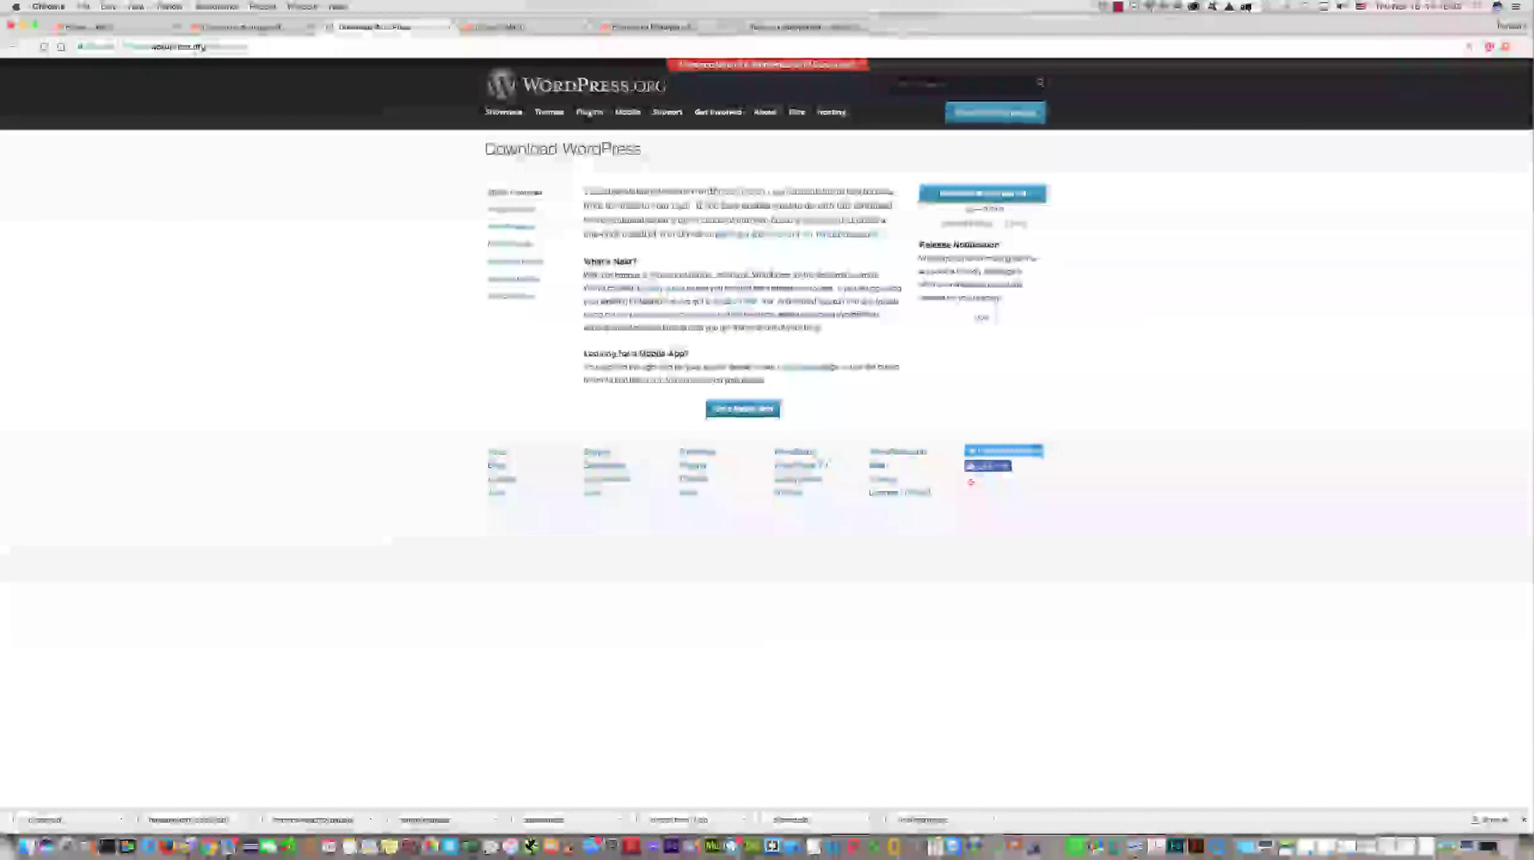
pyautogui.click(577, 85)
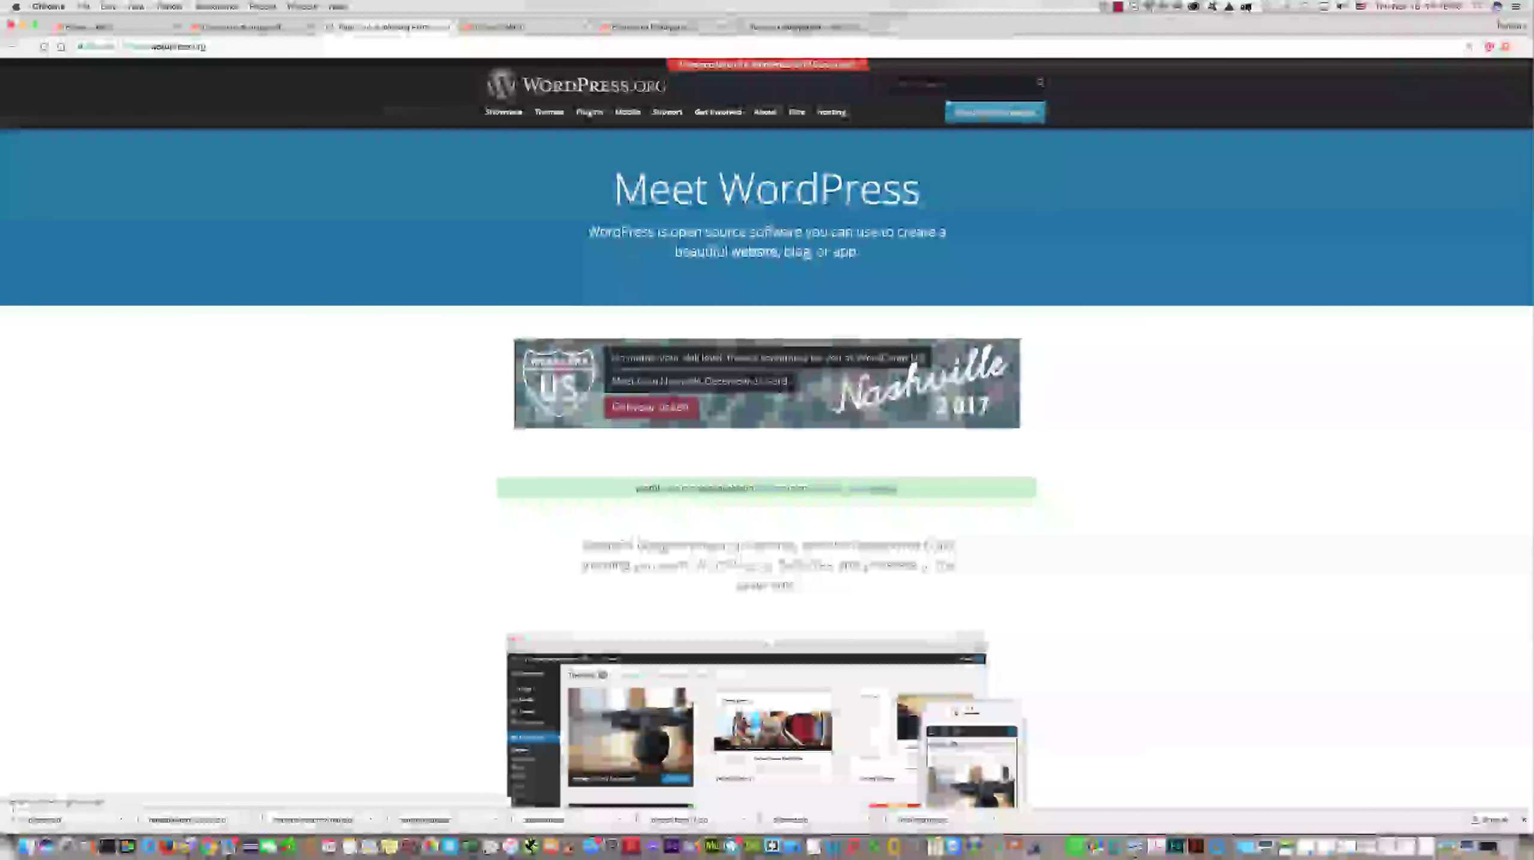
pyautogui.click(985, 116)
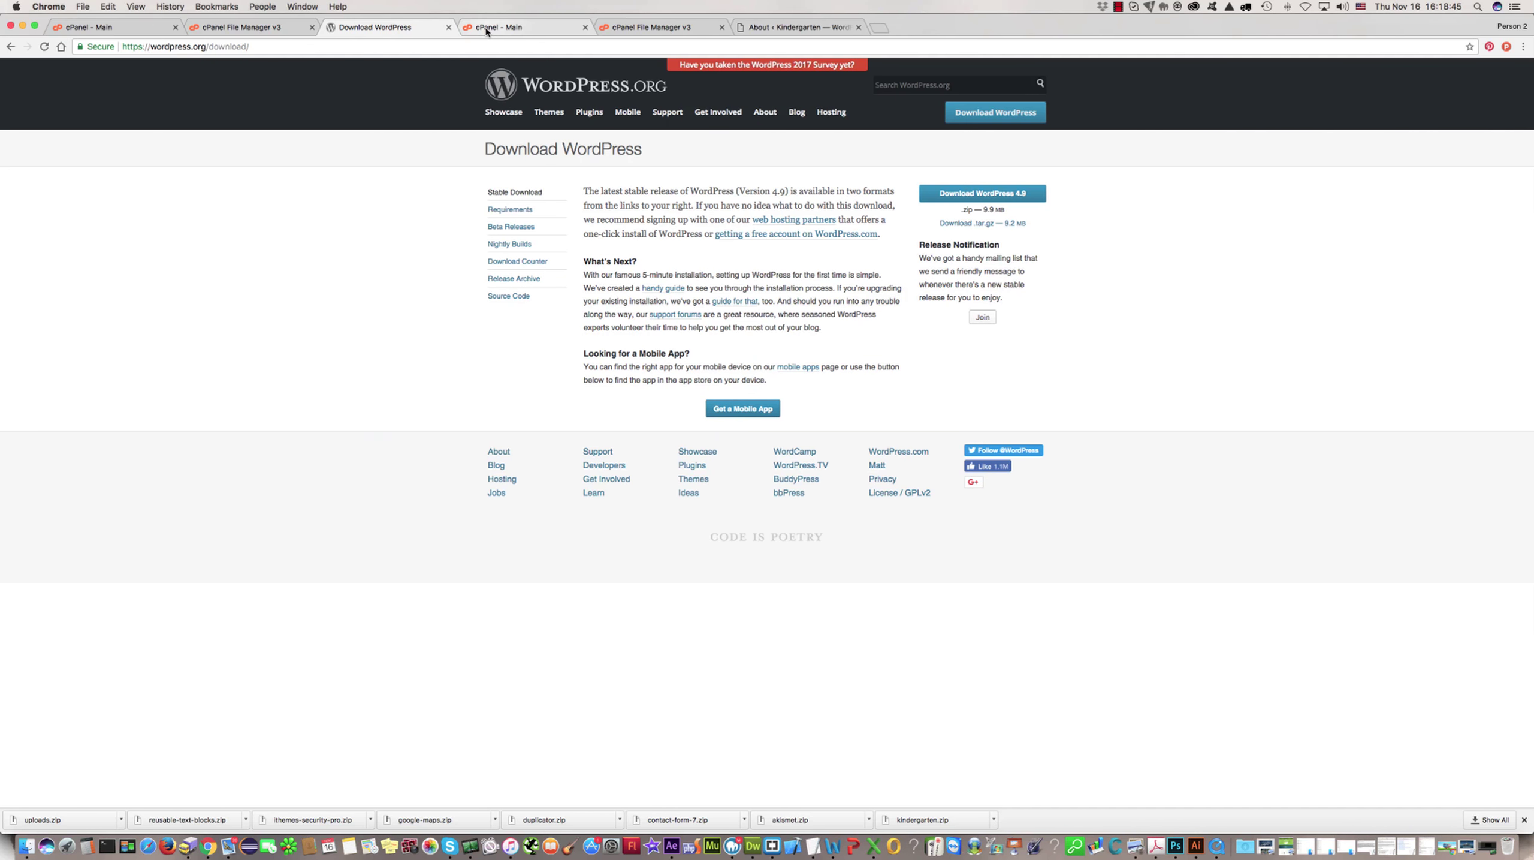
pyautogui.click(90, 27)
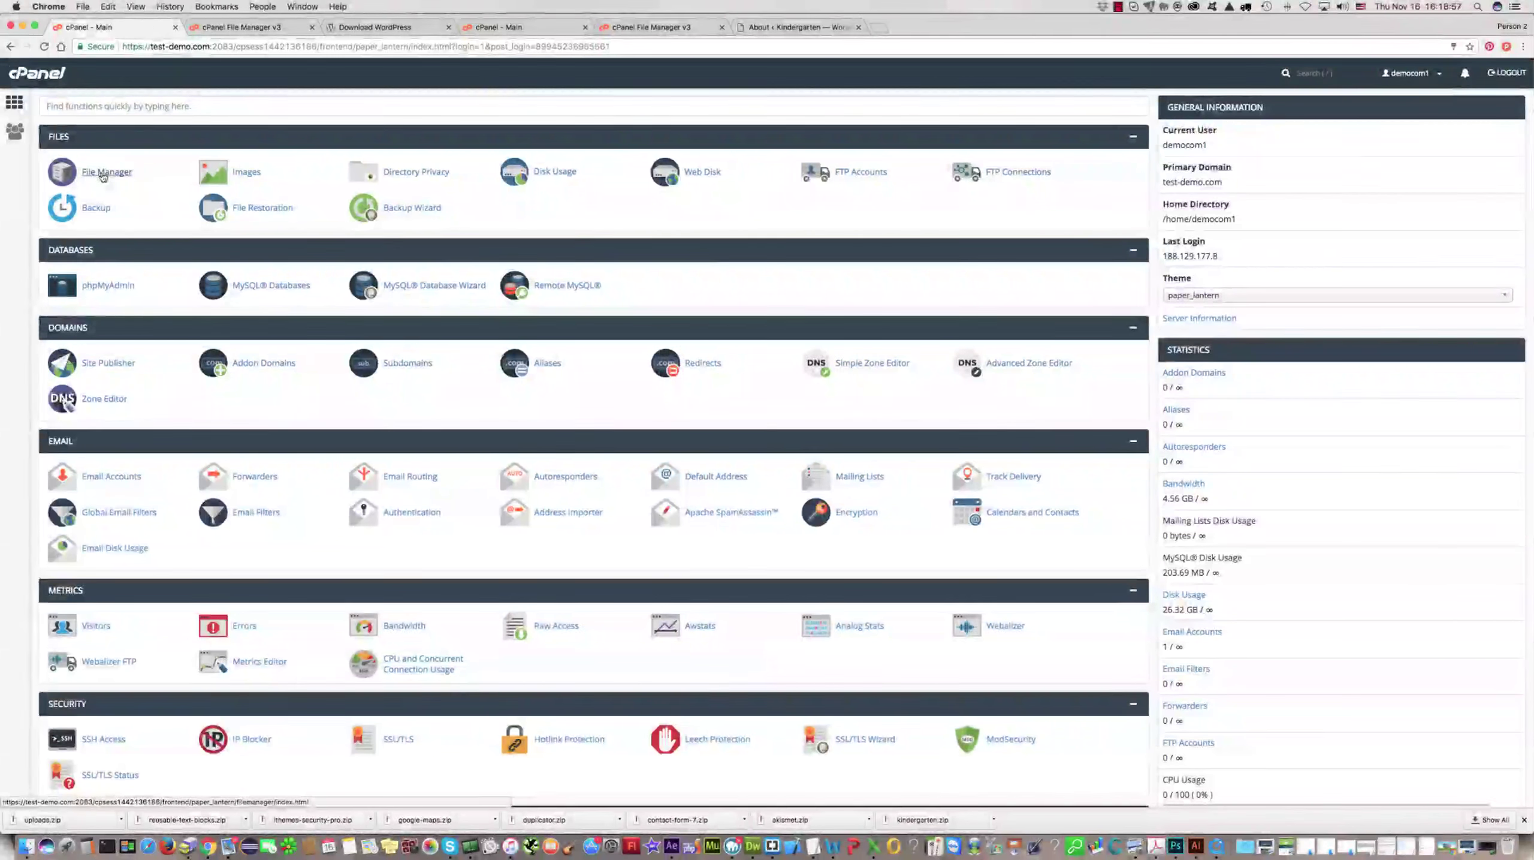
# Step: Browse File Manager into public_html/wordpress/kindergarten and start an upload there
pyautogui.click(103, 173)
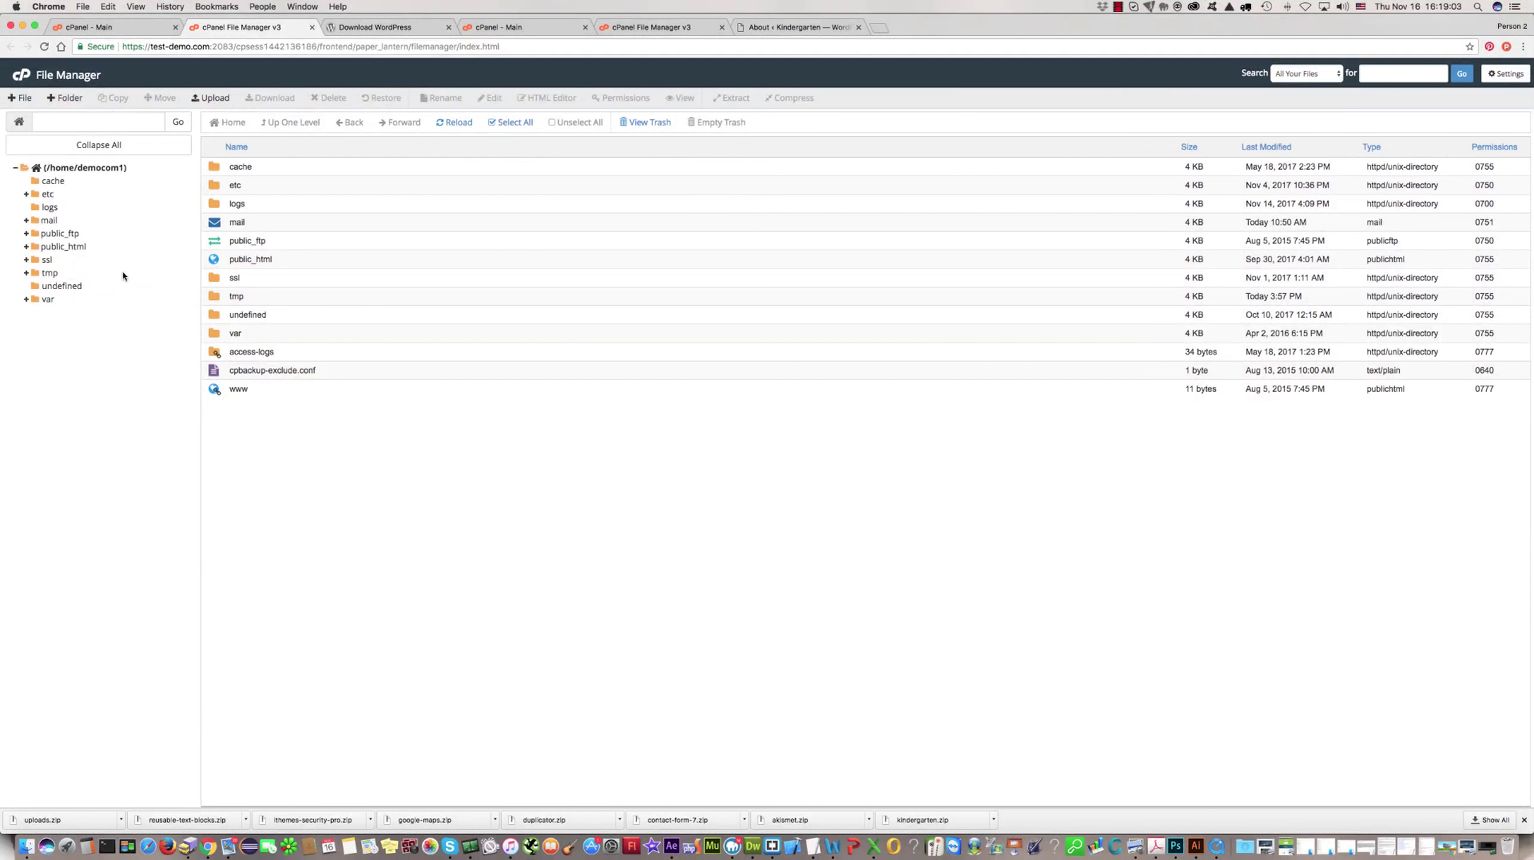
pyautogui.doubleClick(214, 260)
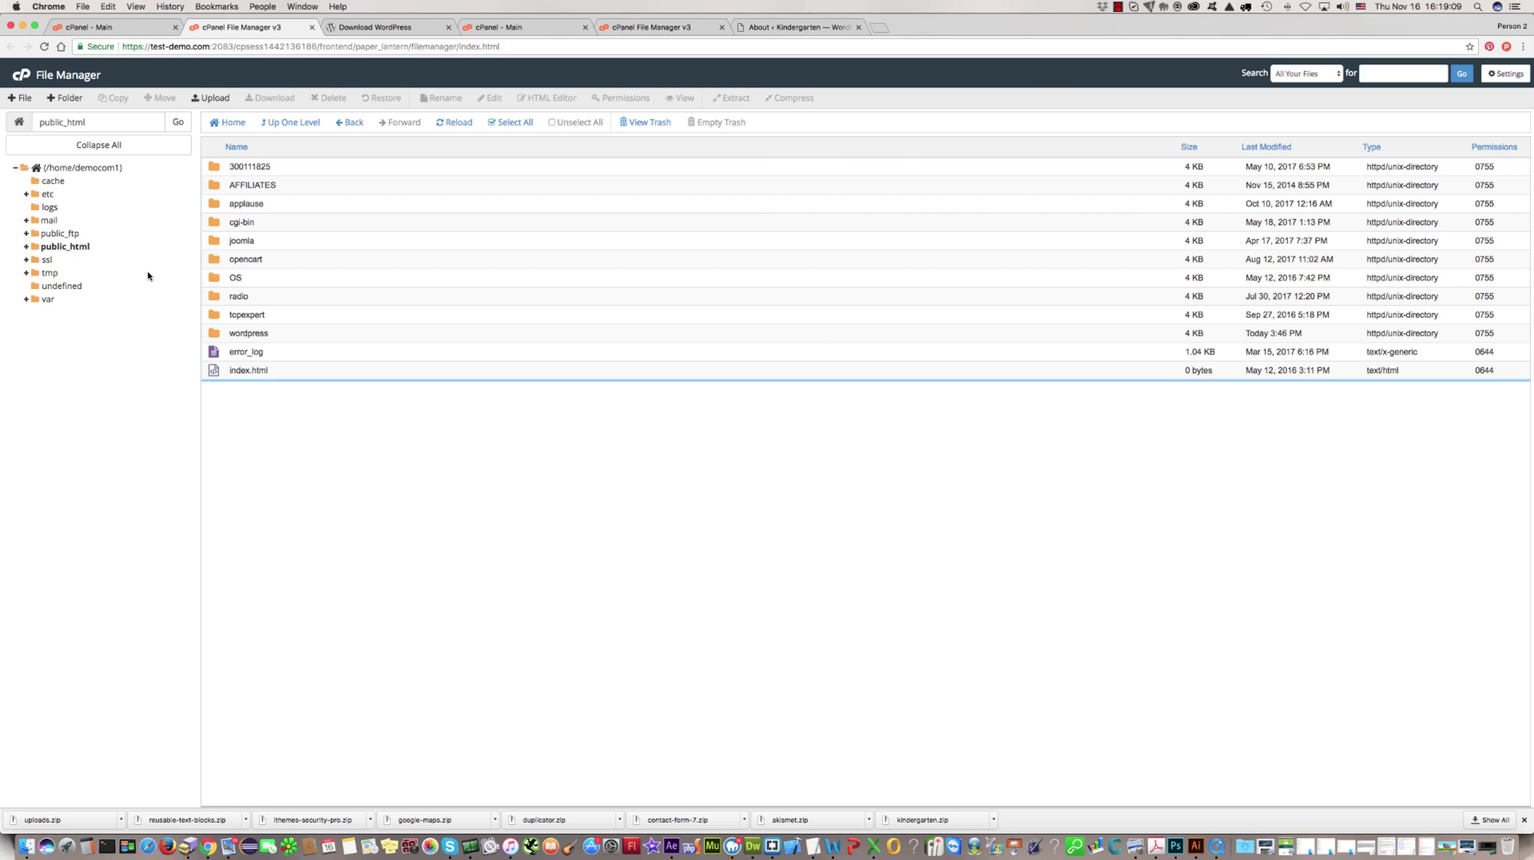
pyautogui.doubleClick(214, 335)
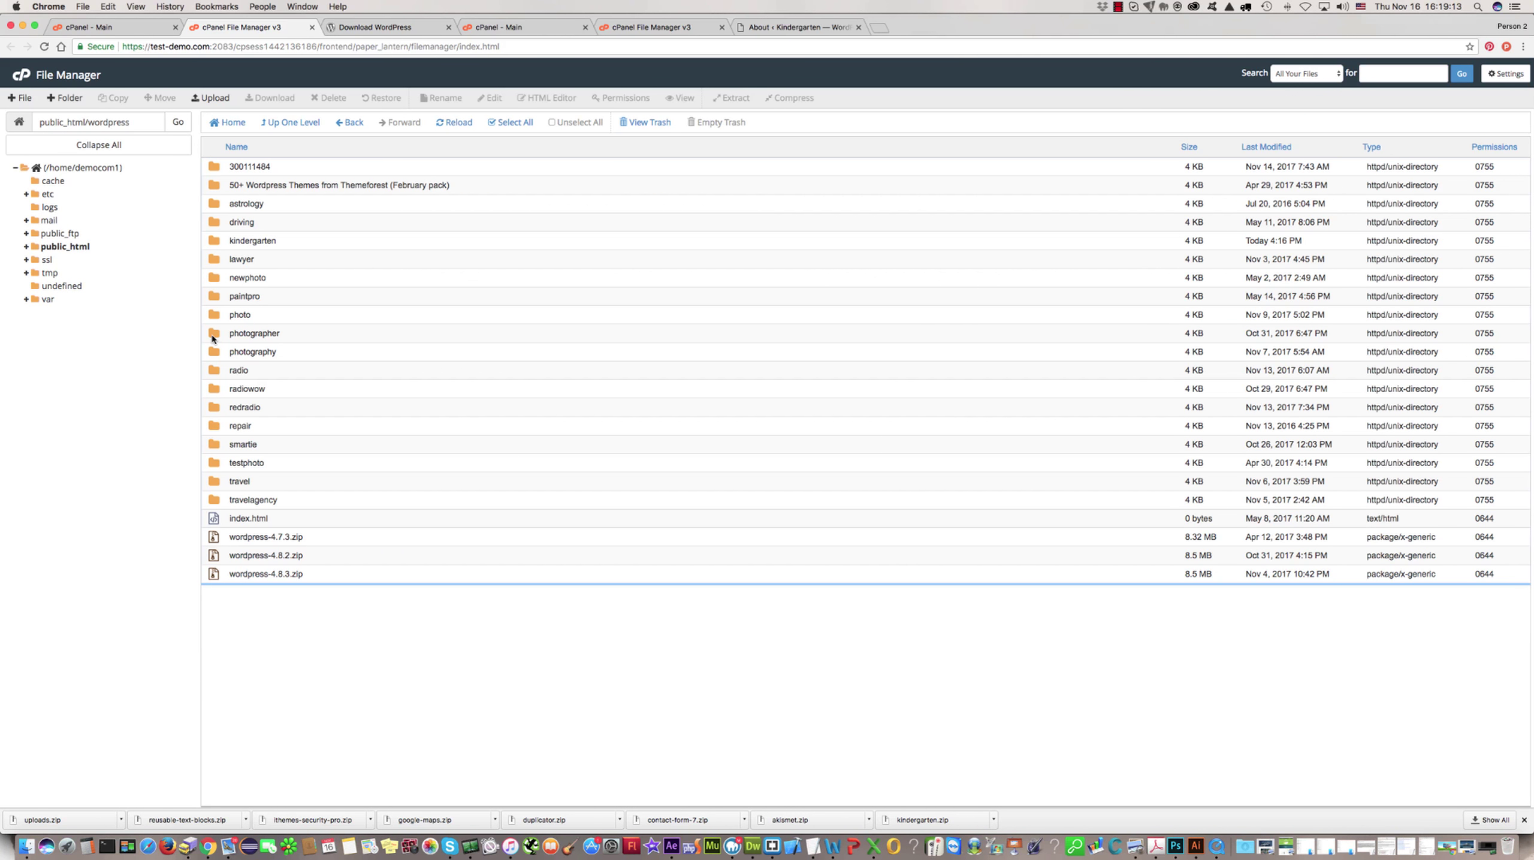
pyautogui.doubleClick(215, 241)
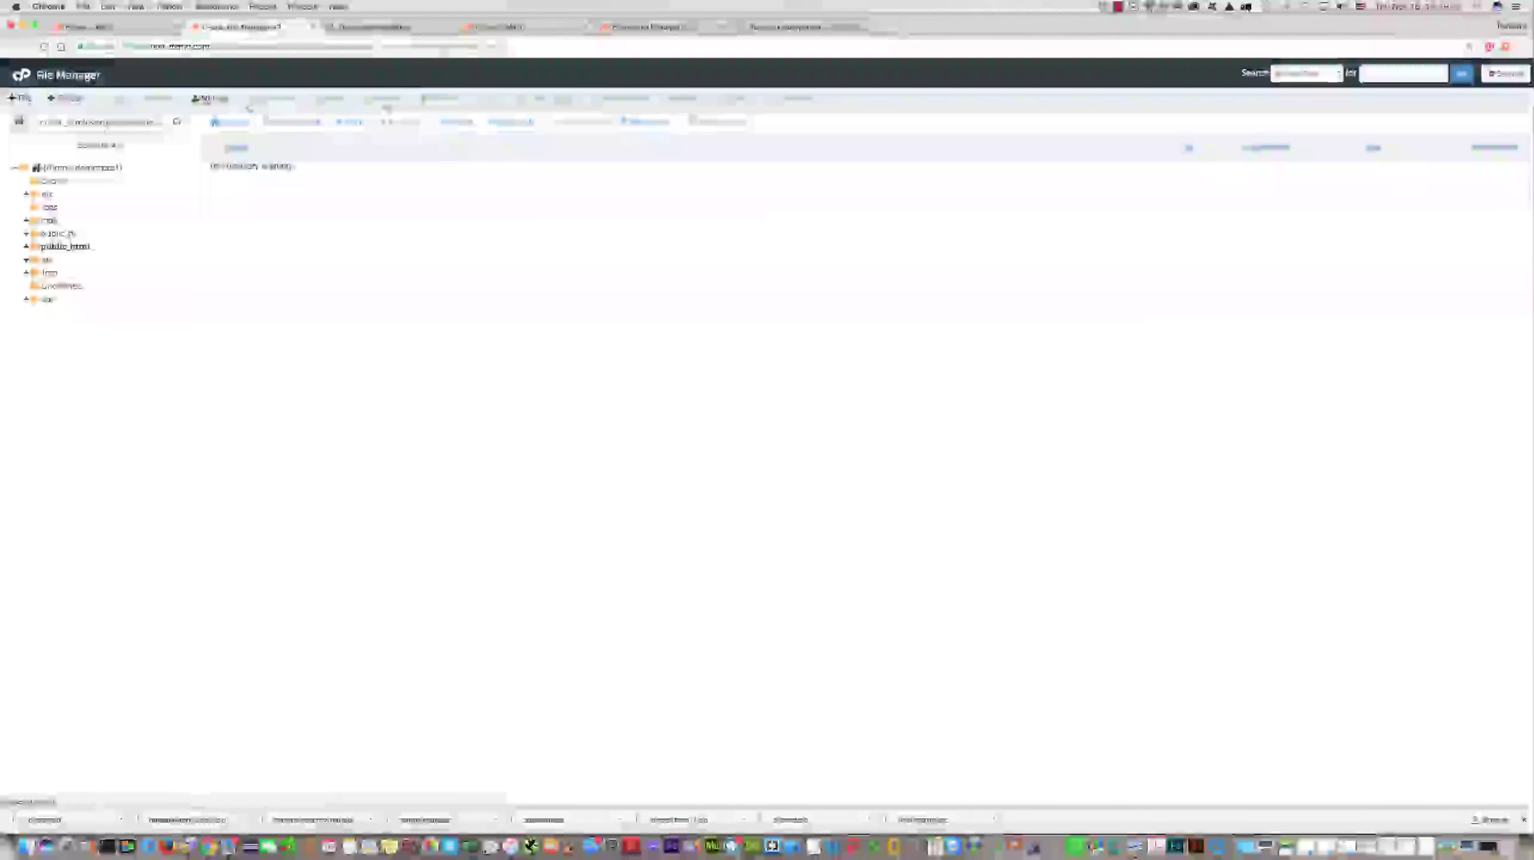
pyautogui.click(211, 100)
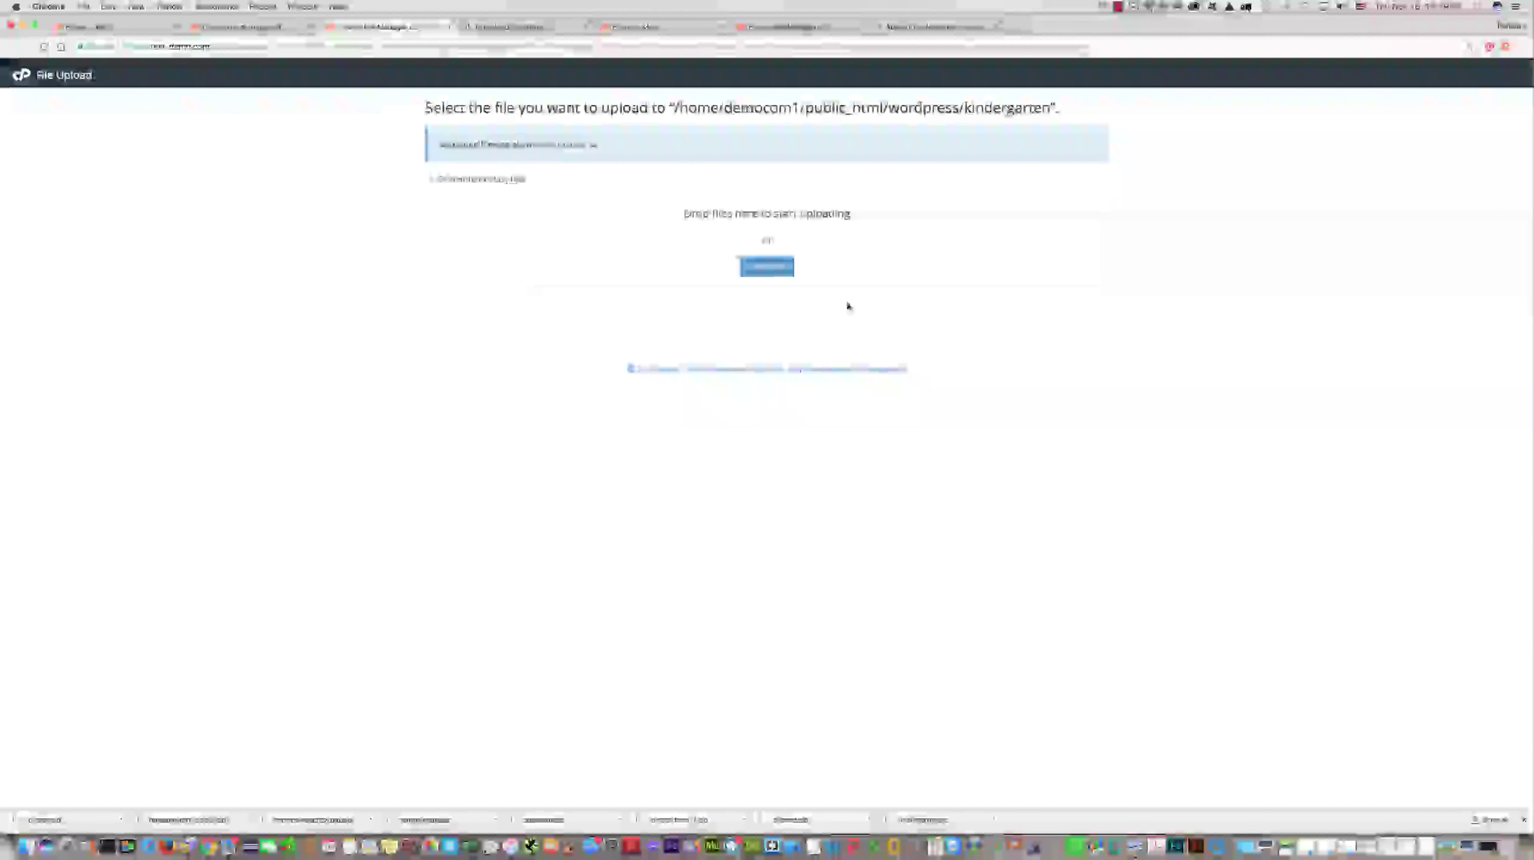
# Step: Pick wordpress-4.9.zip from the computer and upload it (9.92 MB) until 100% complete
pyautogui.click(768, 265)
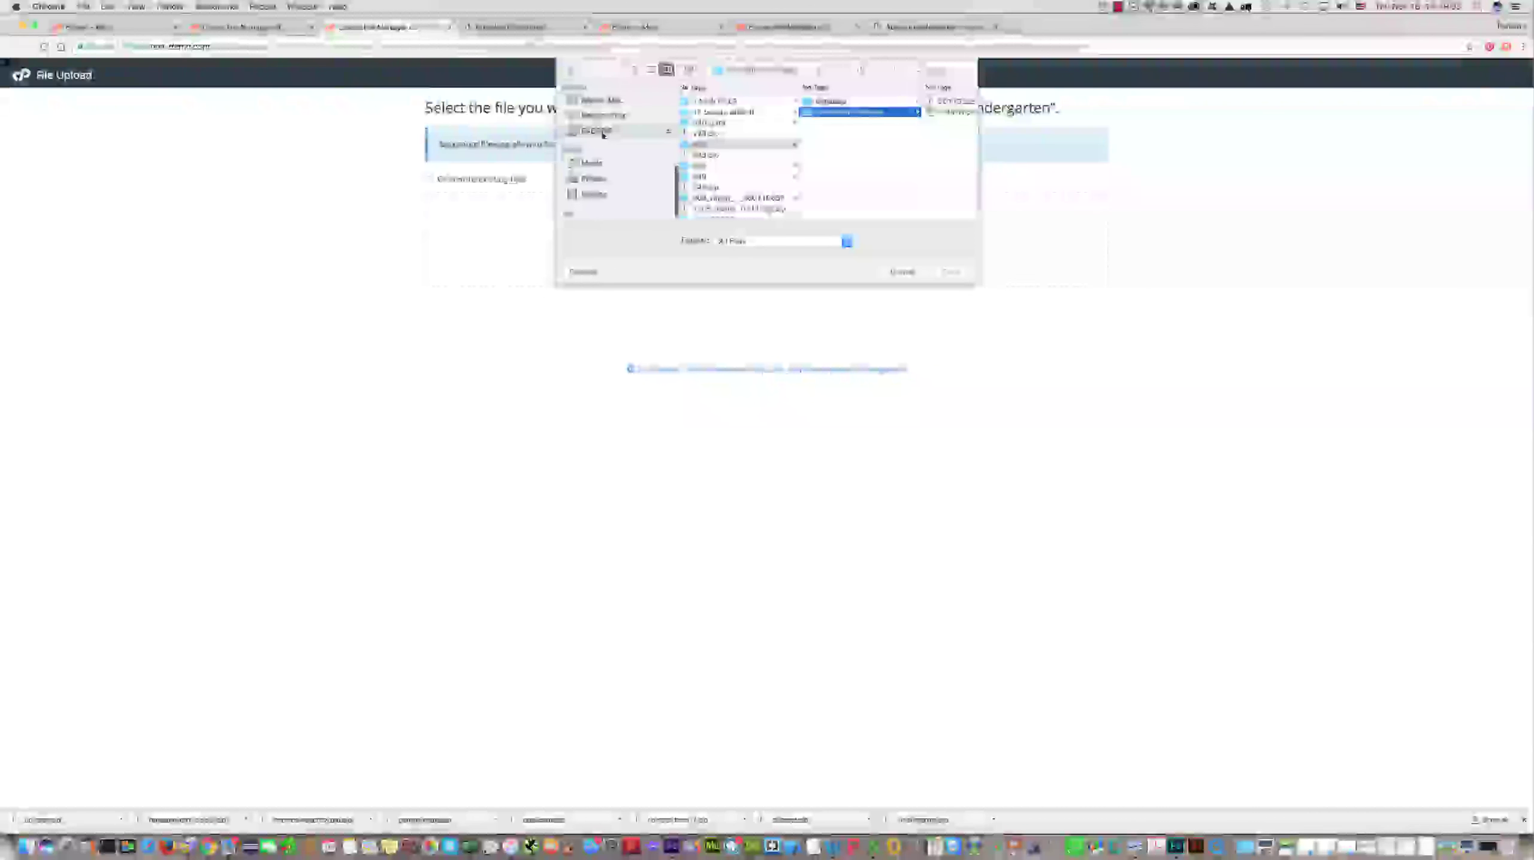
pyautogui.click(611, 163)
pyautogui.scroll(-15, 723, 158)
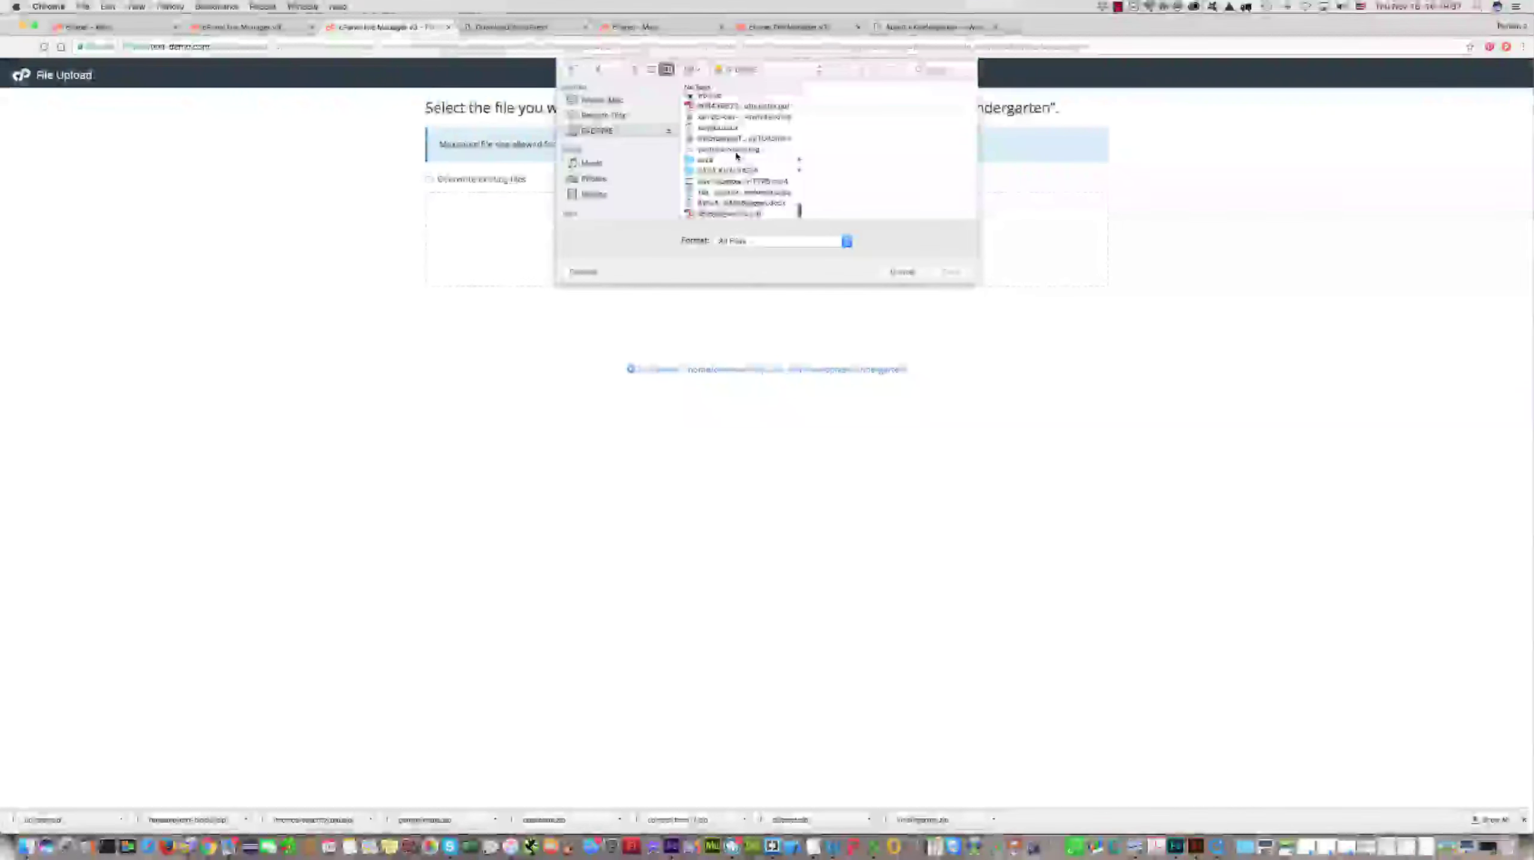
pyautogui.scroll(2, 729, 166)
pyautogui.scroll(3, 737, 156)
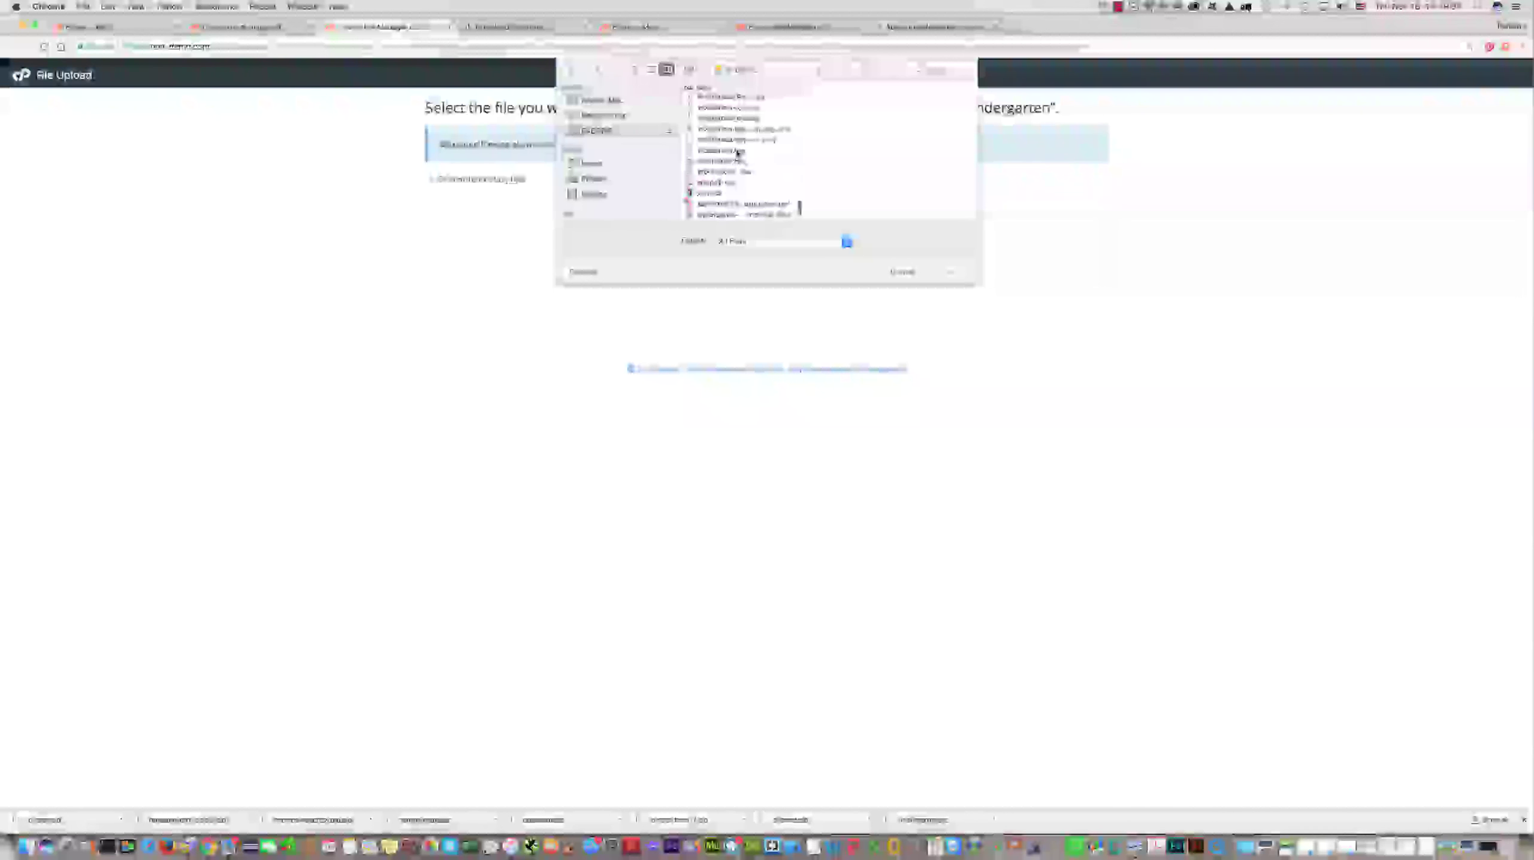
pyautogui.click(712, 119)
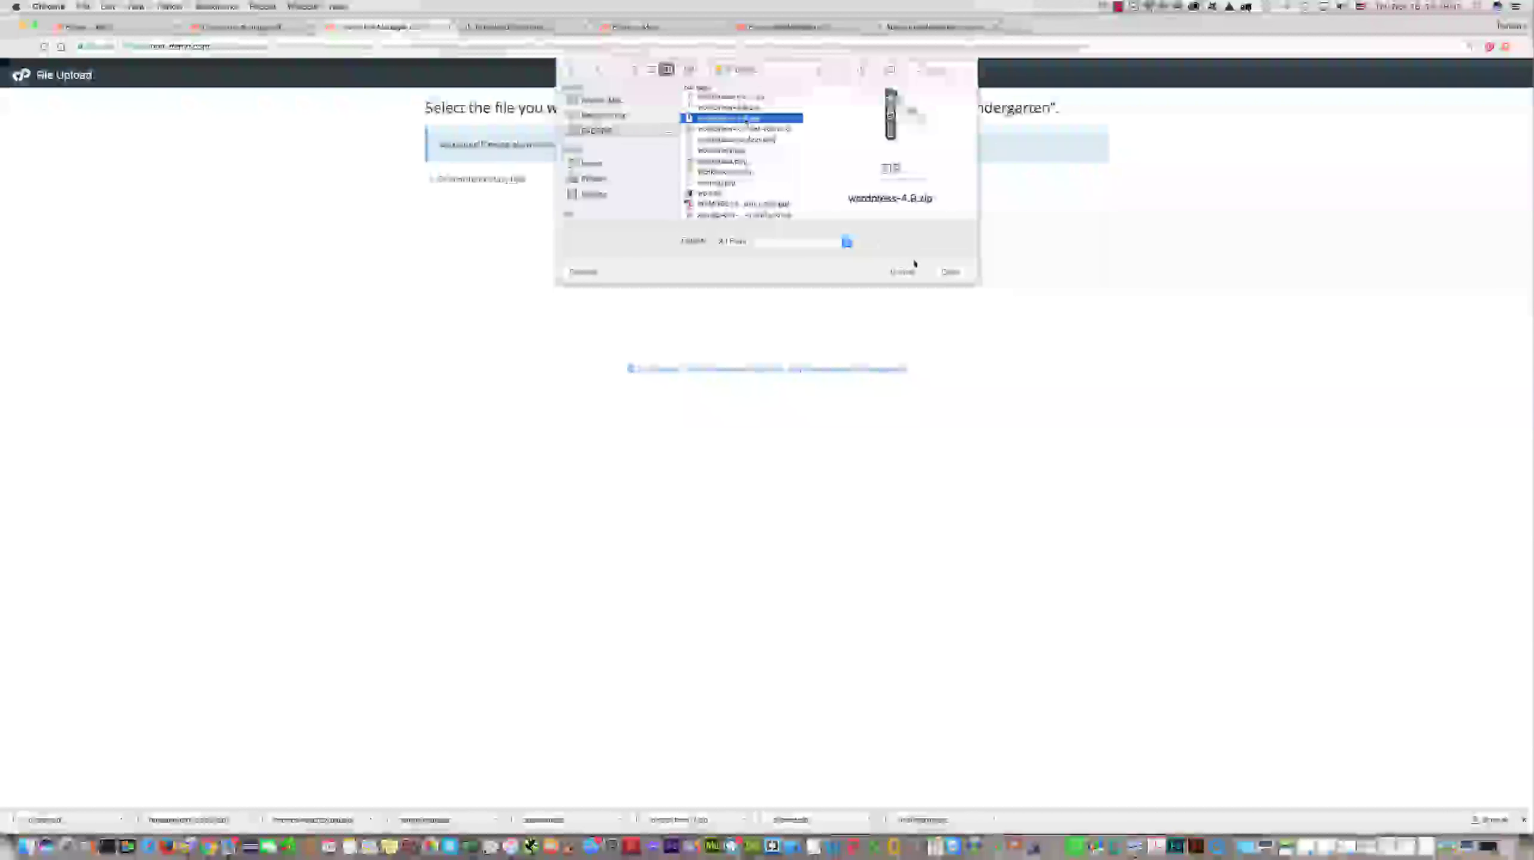
pyautogui.click(949, 272)
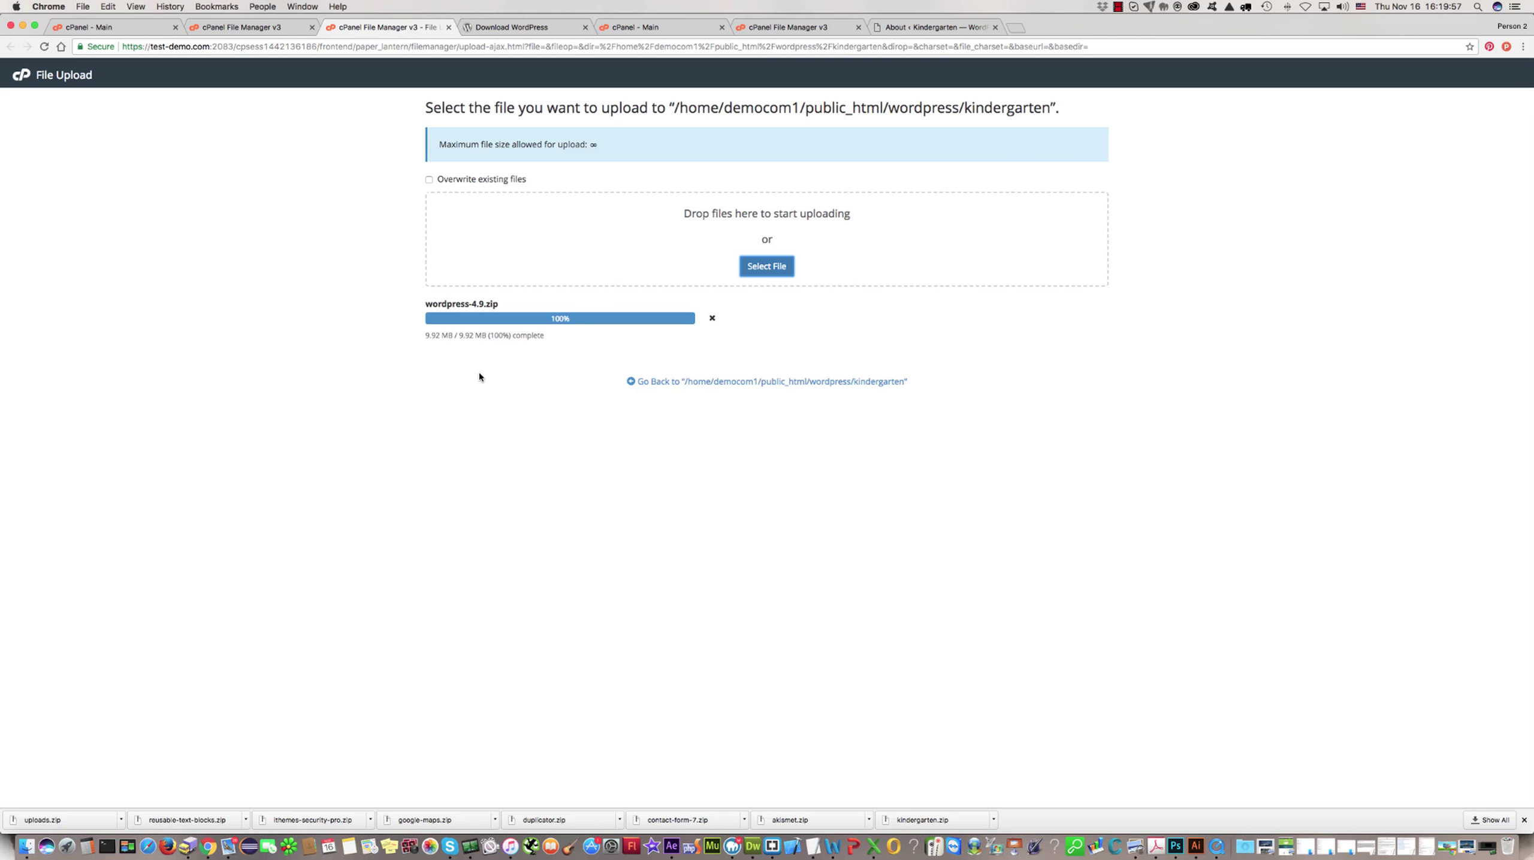
# Step: Extract wordpress-4.9.zip in place and reload kindergarten to reveal the new wordpress folder
pyautogui.click(671, 383)
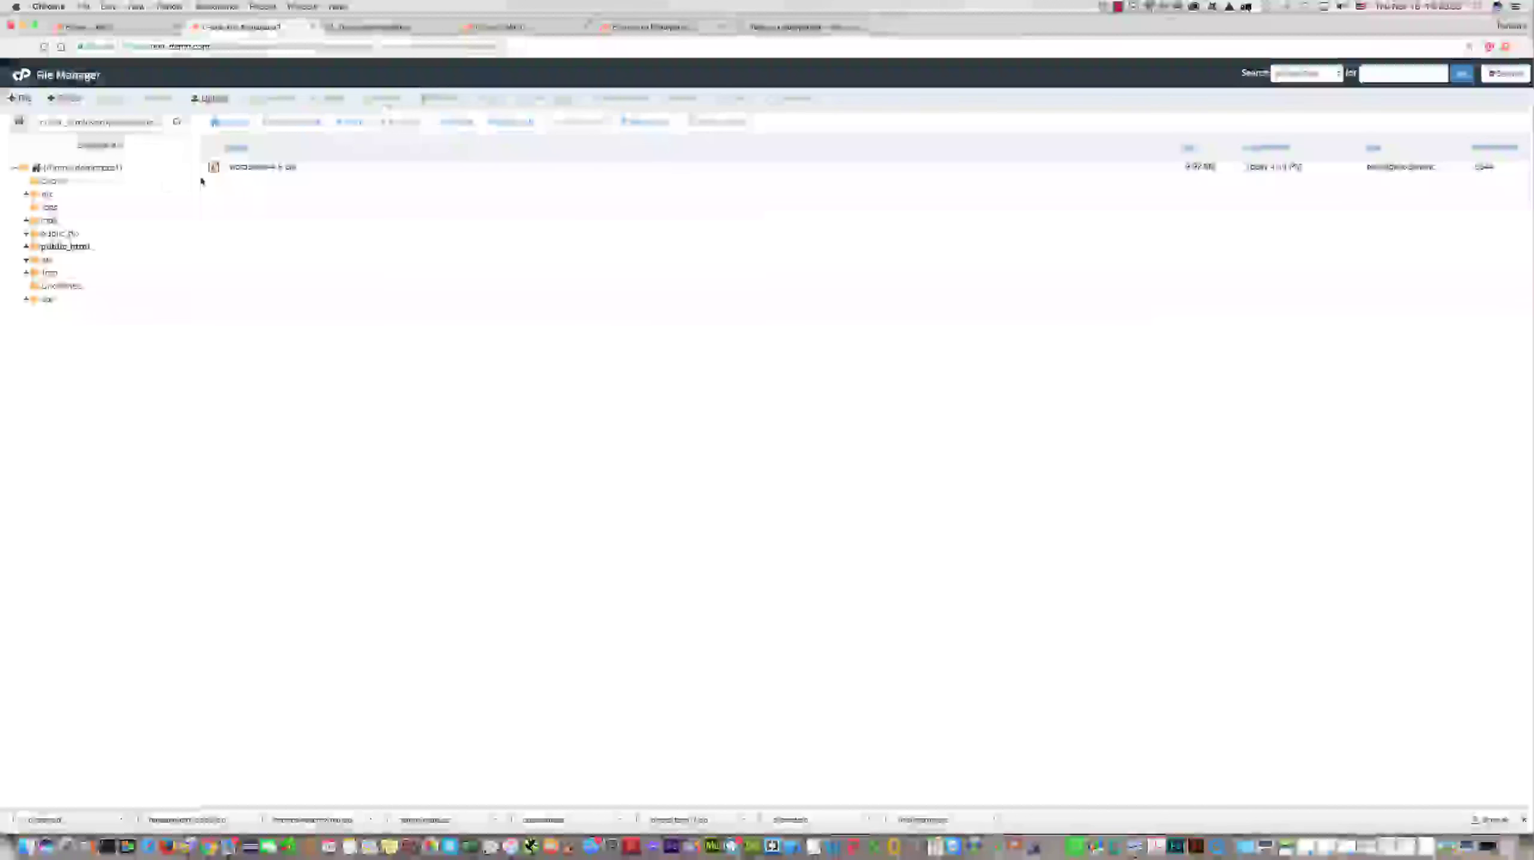
pyautogui.click(216, 166)
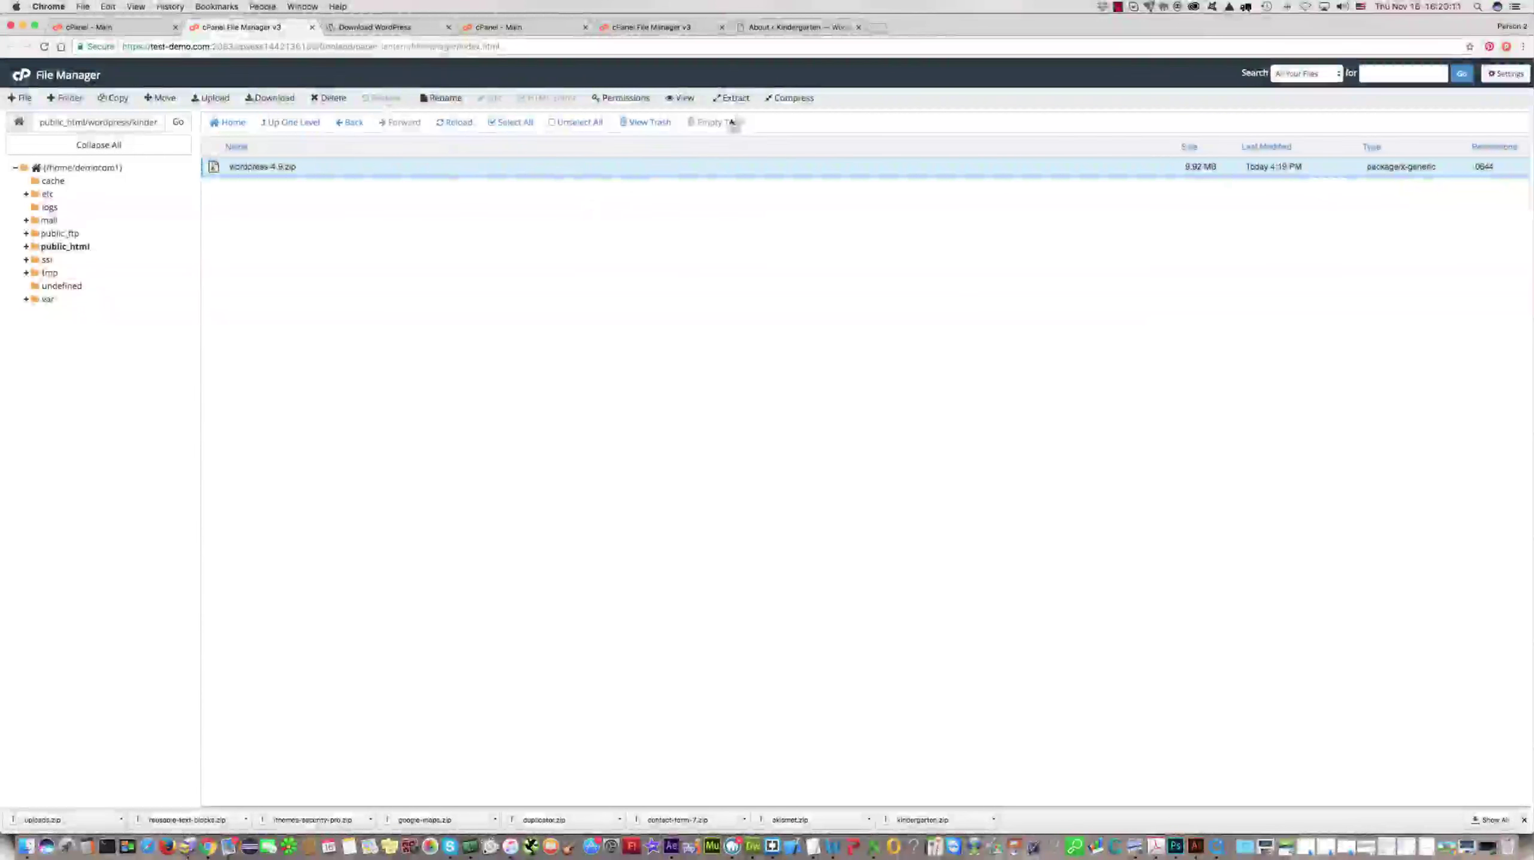
pyautogui.click(735, 99)
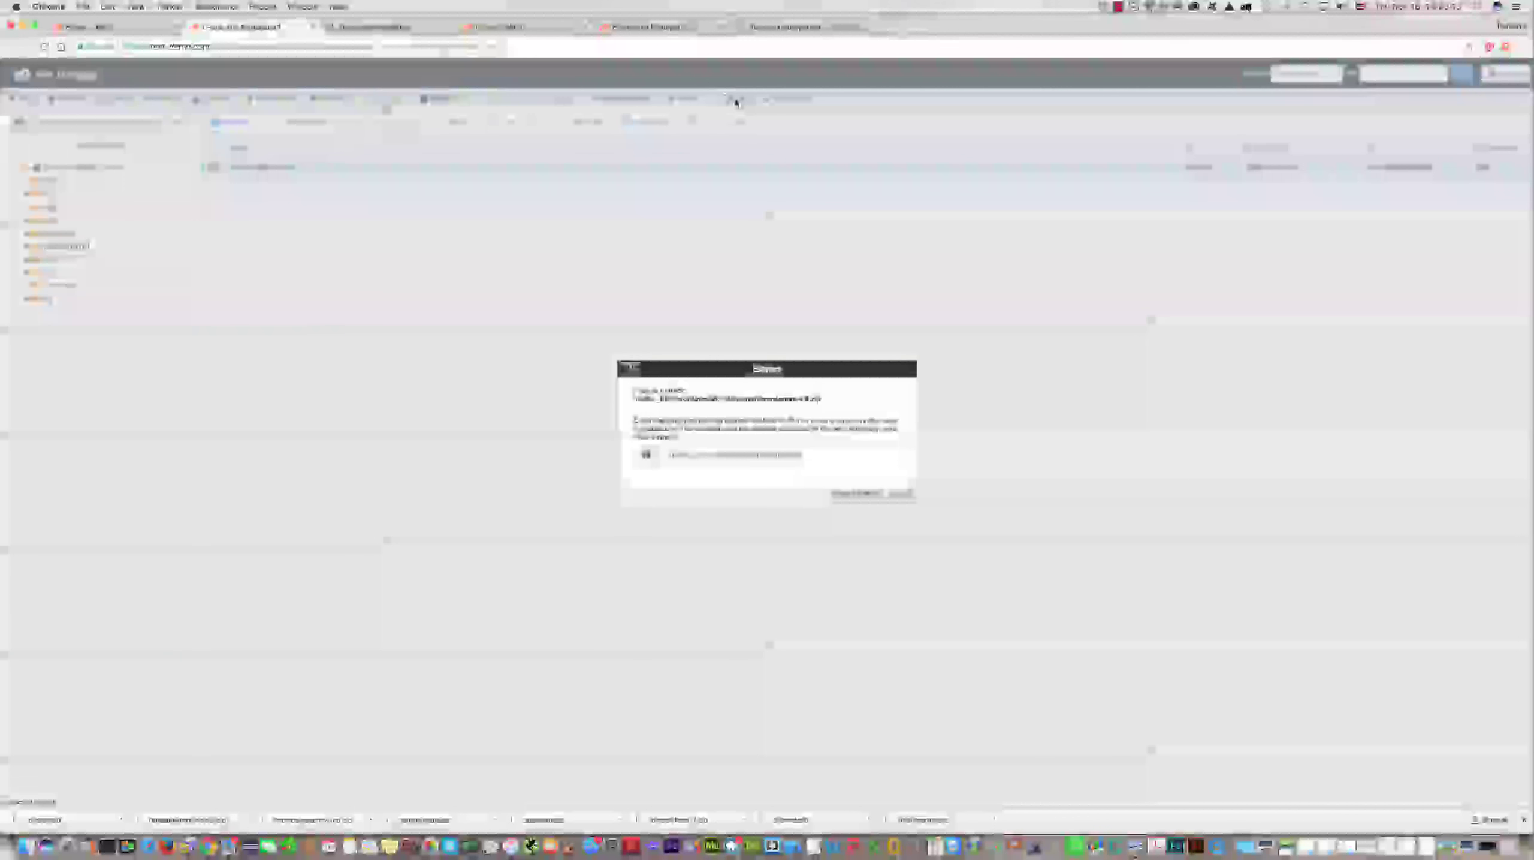
pyautogui.click(848, 496)
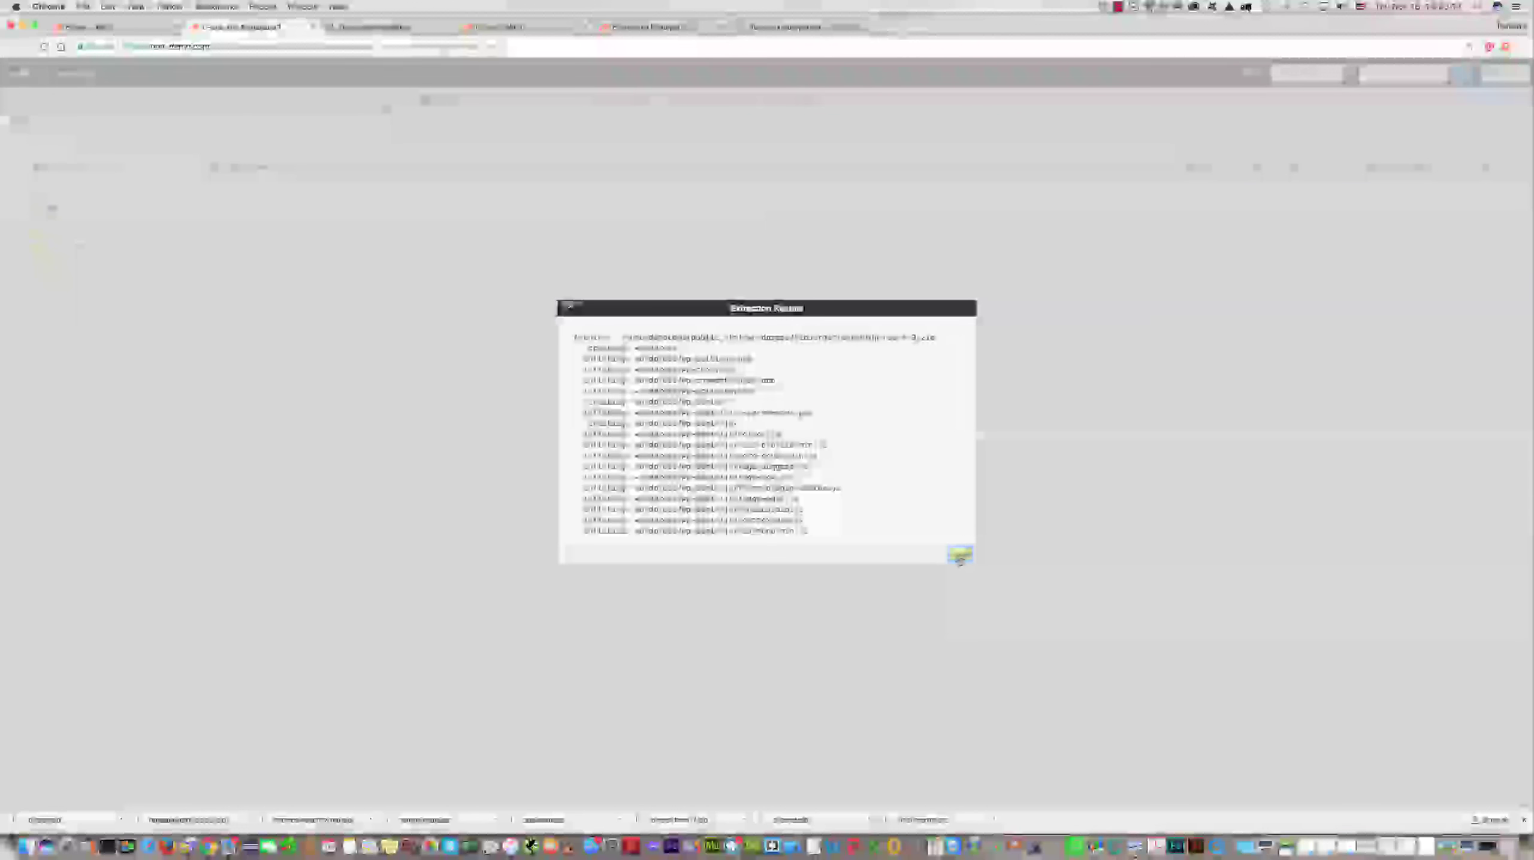
pyautogui.click(960, 554)
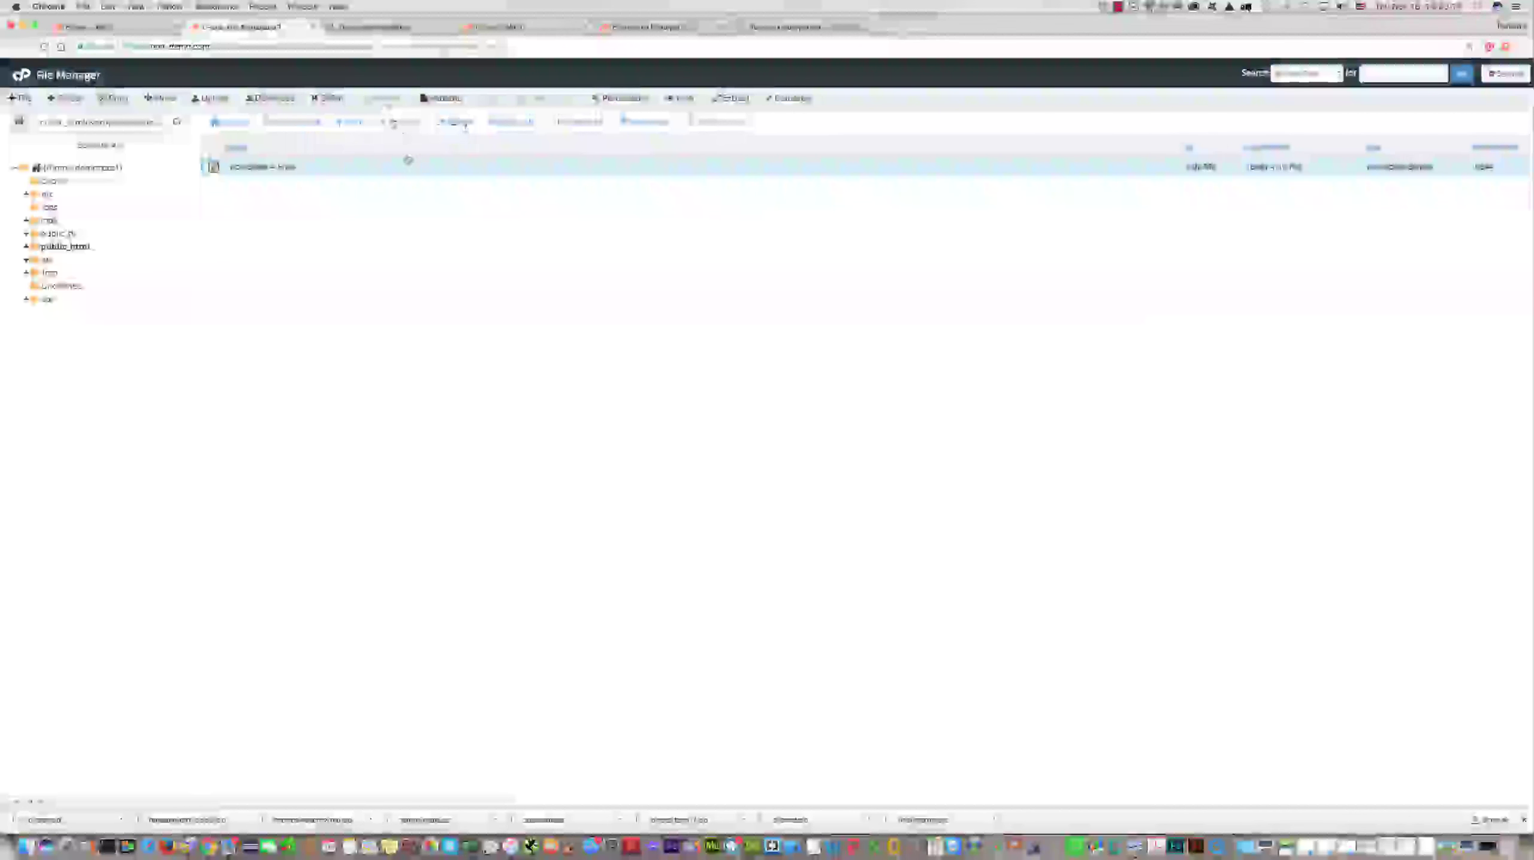
pyautogui.click(454, 124)
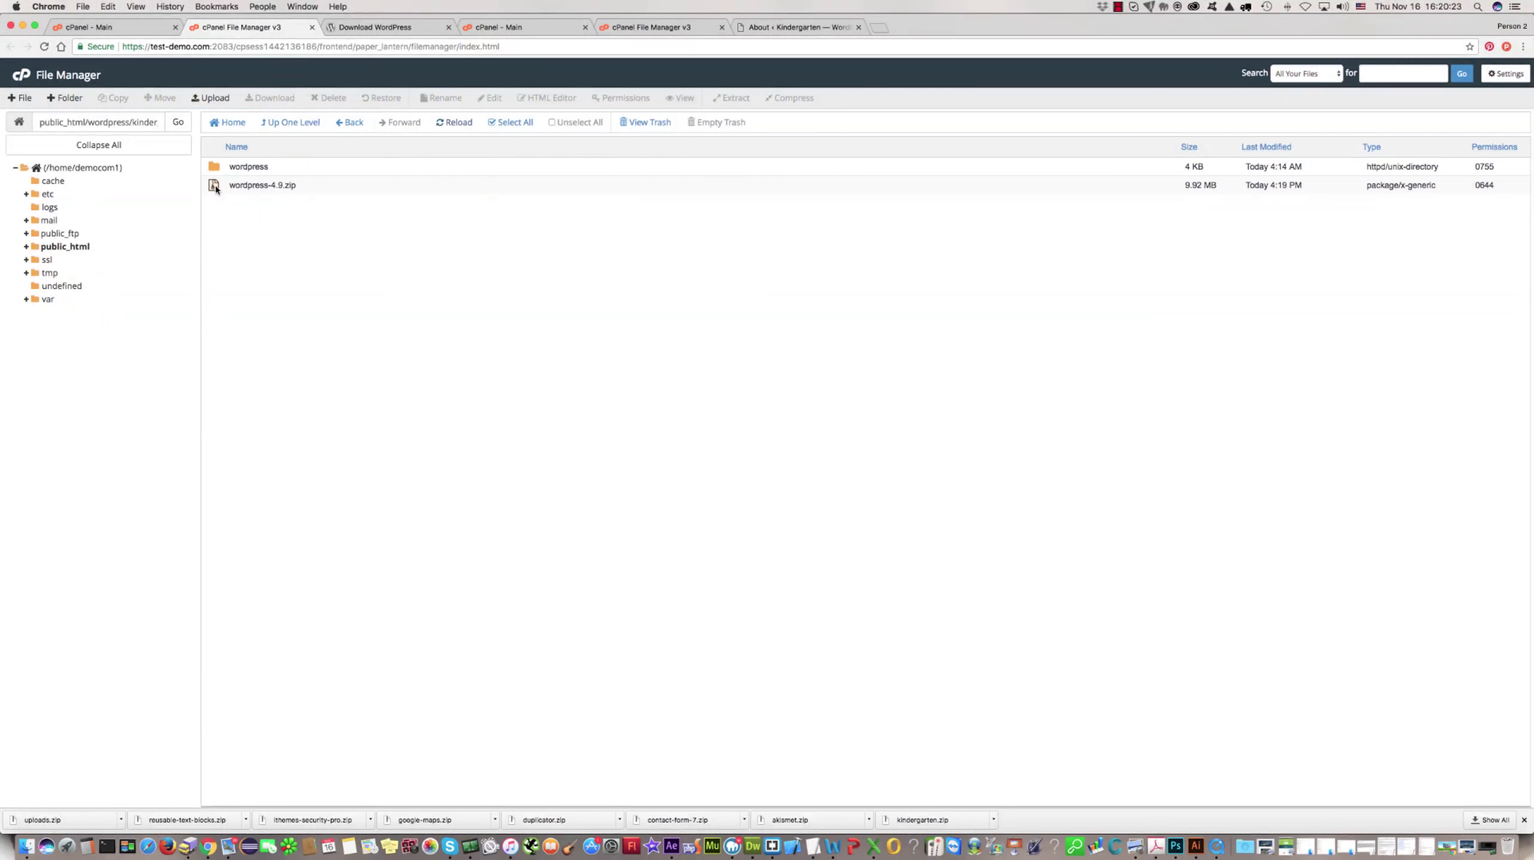
# Step: Expand public_html in the folder tree and drag wordpress-4.9.zip onto a tree folder
pyautogui.click(33, 249)
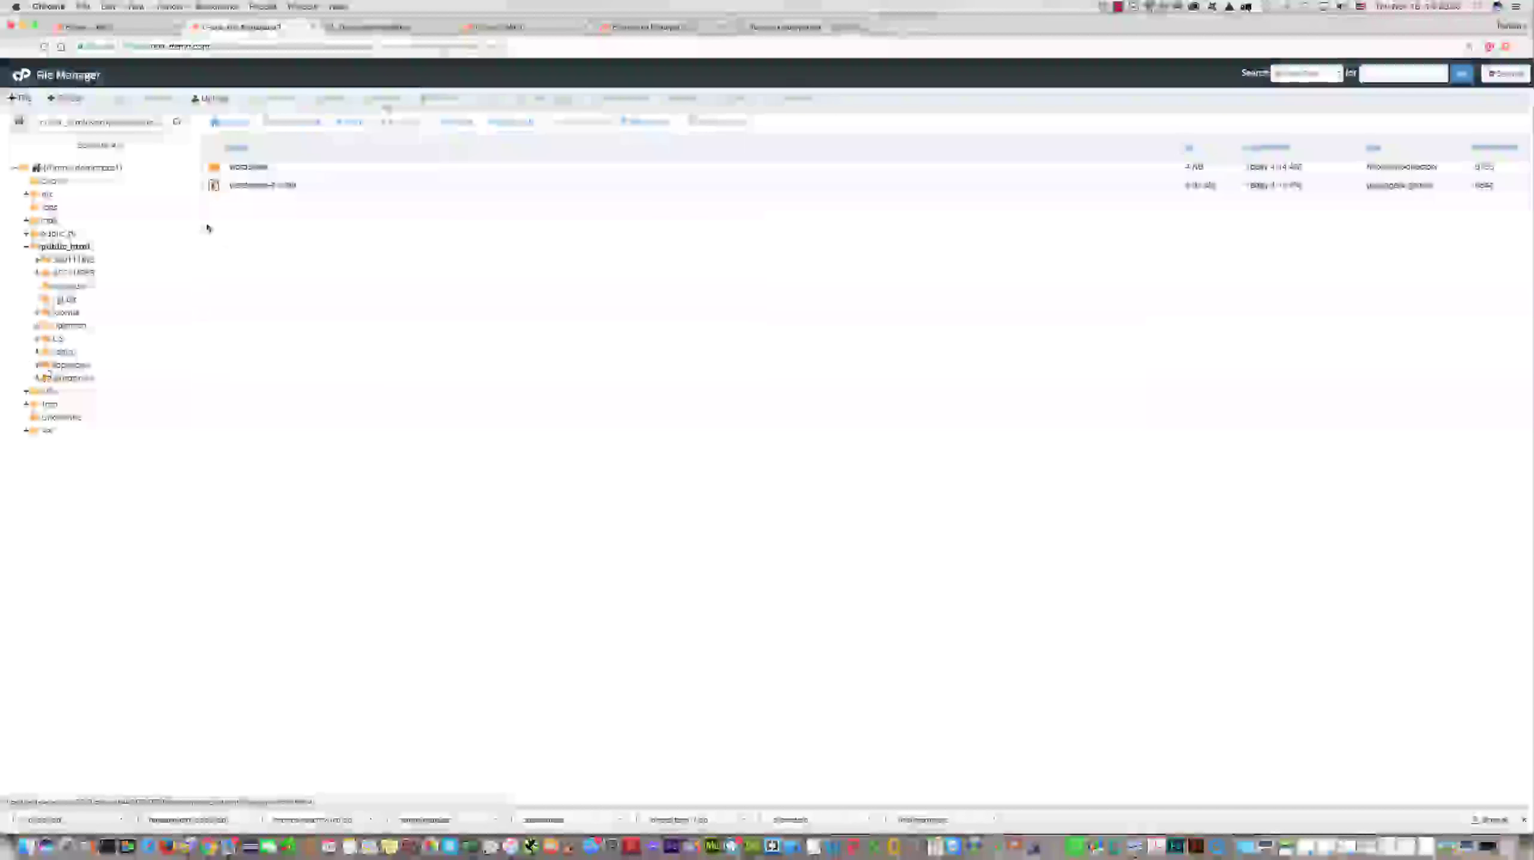
pyautogui.click(265, 185)
pyautogui.moveTo(265, 185); pyautogui.dragTo(72, 378)
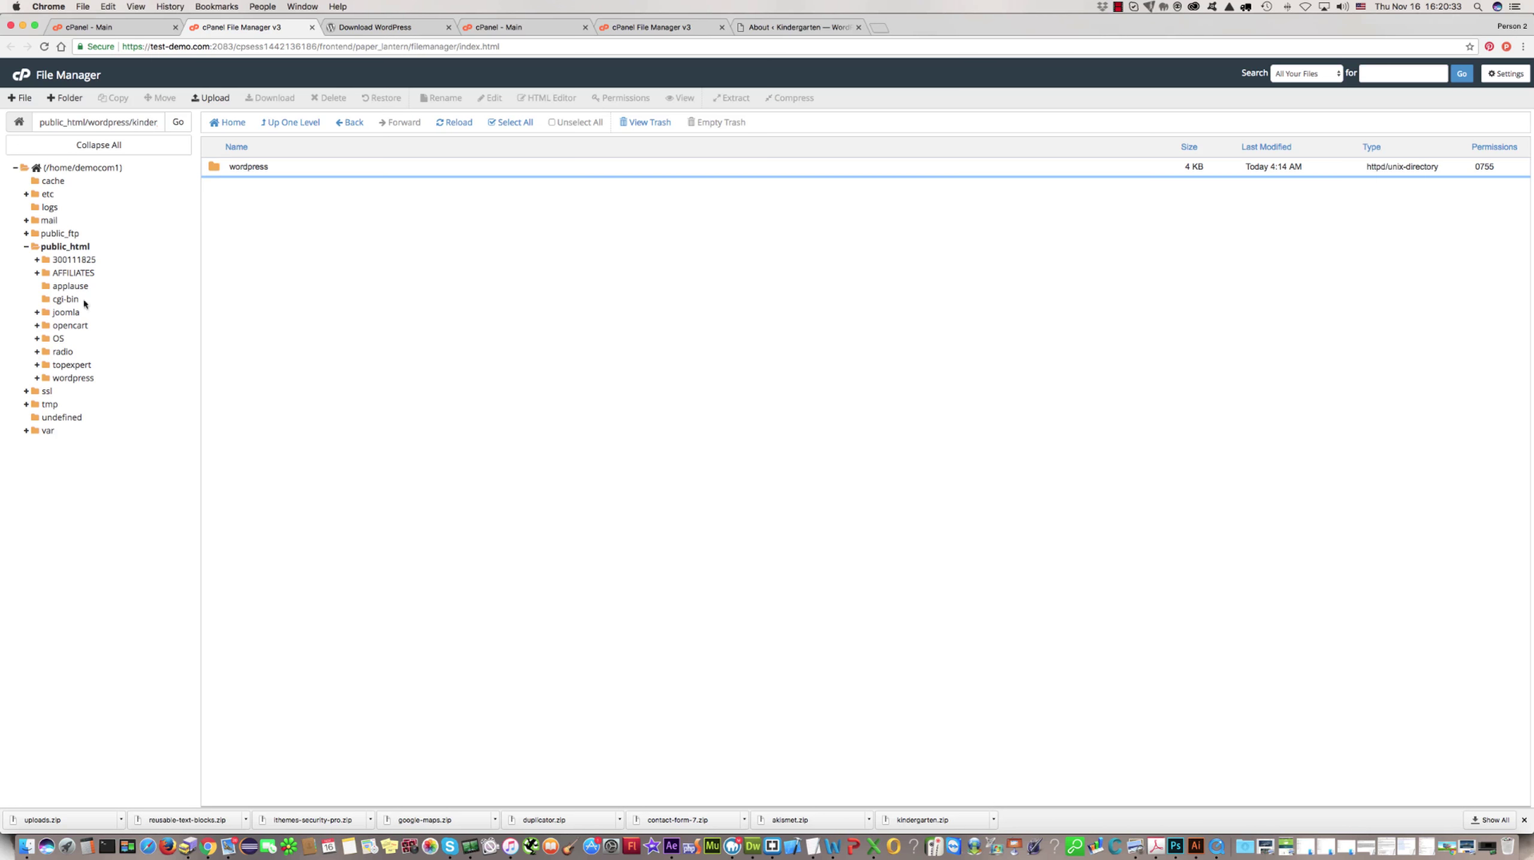
# Step: Open the nested wordpress folder inside kindergarten and select all extracted WordPress files
pyautogui.click(37, 378)
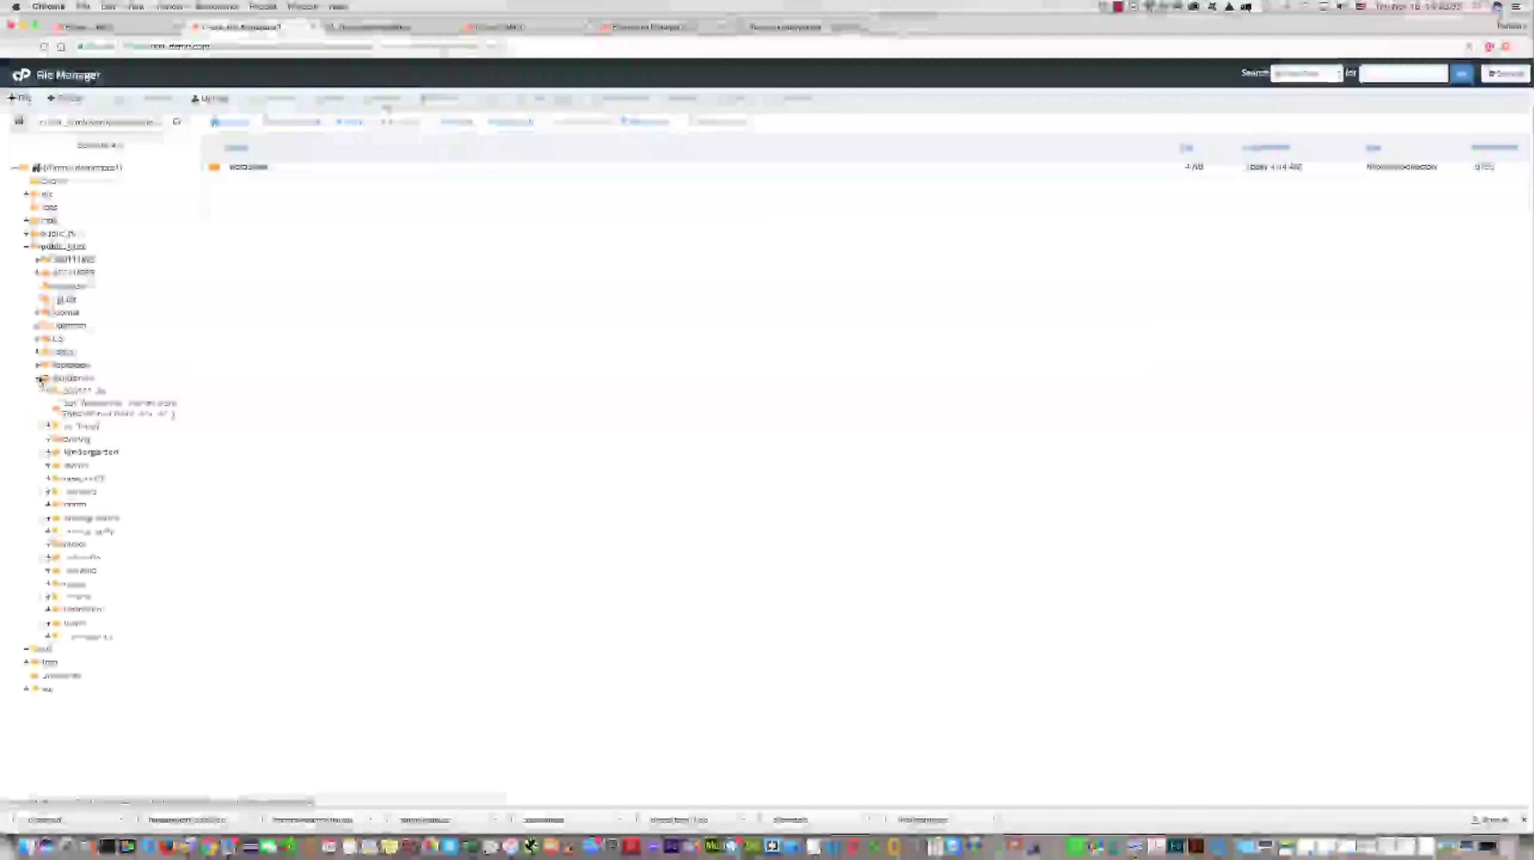
pyautogui.click(52, 453)
pyautogui.doubleClick(216, 168)
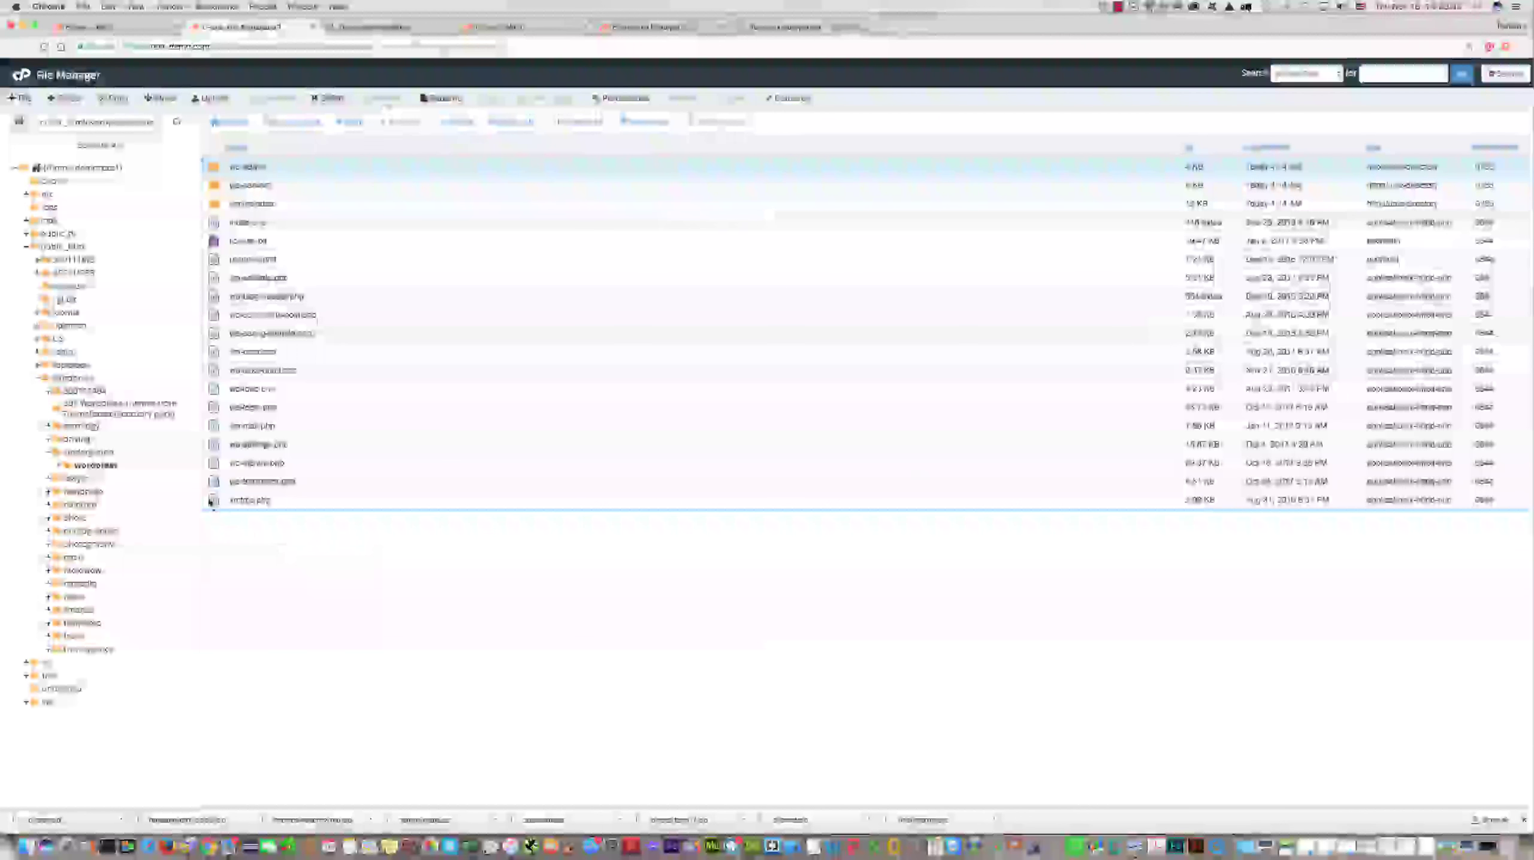
pyautogui.moveTo(212, 500); pyautogui.dragTo(70, 452)
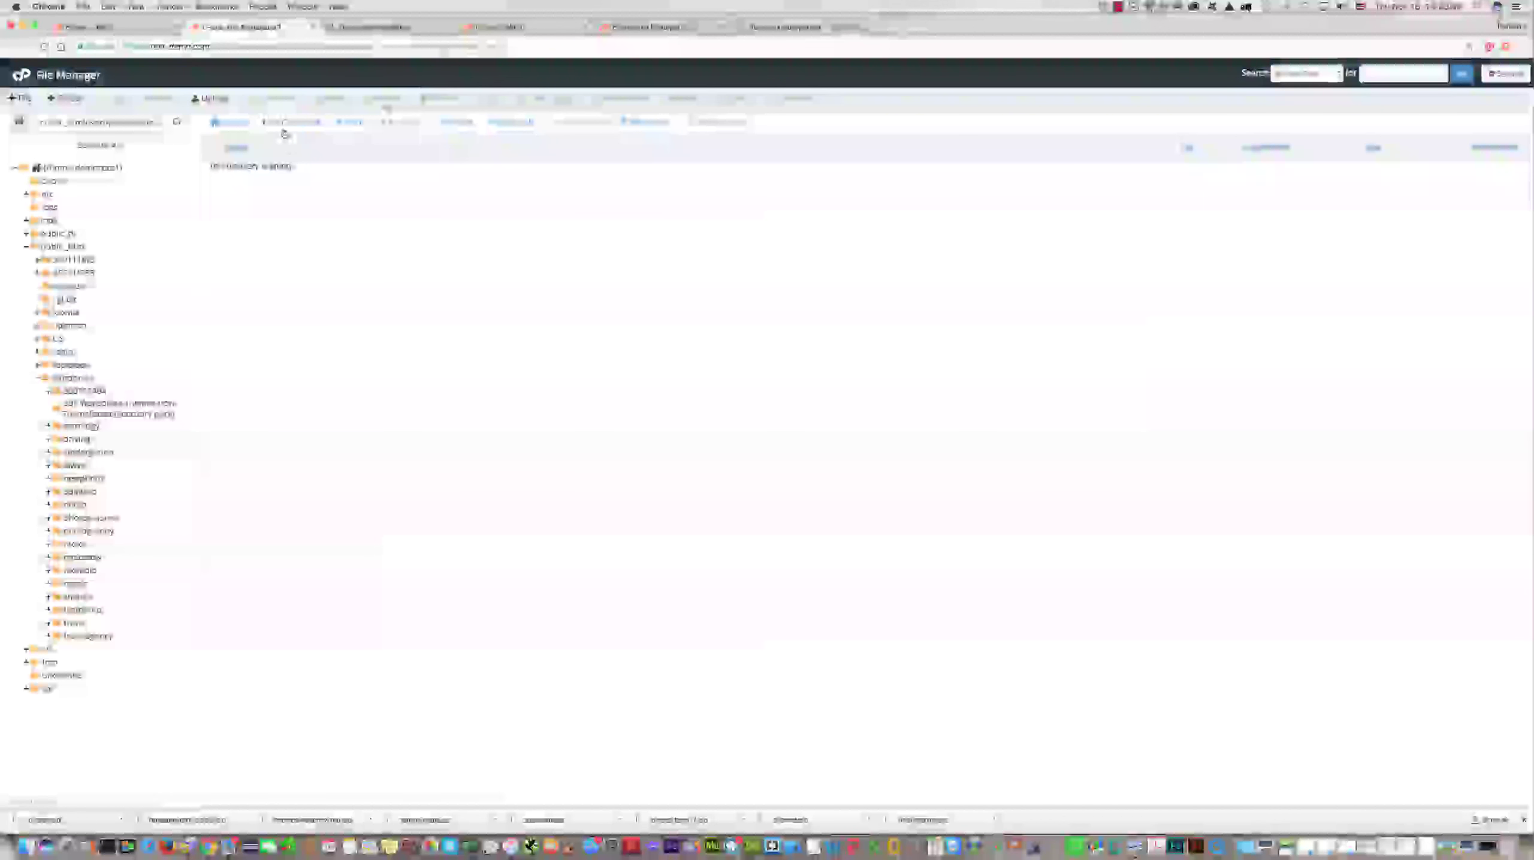
# Step: Delete the now-empty nested wordpress folder from kindergarten
pyautogui.click(288, 122)
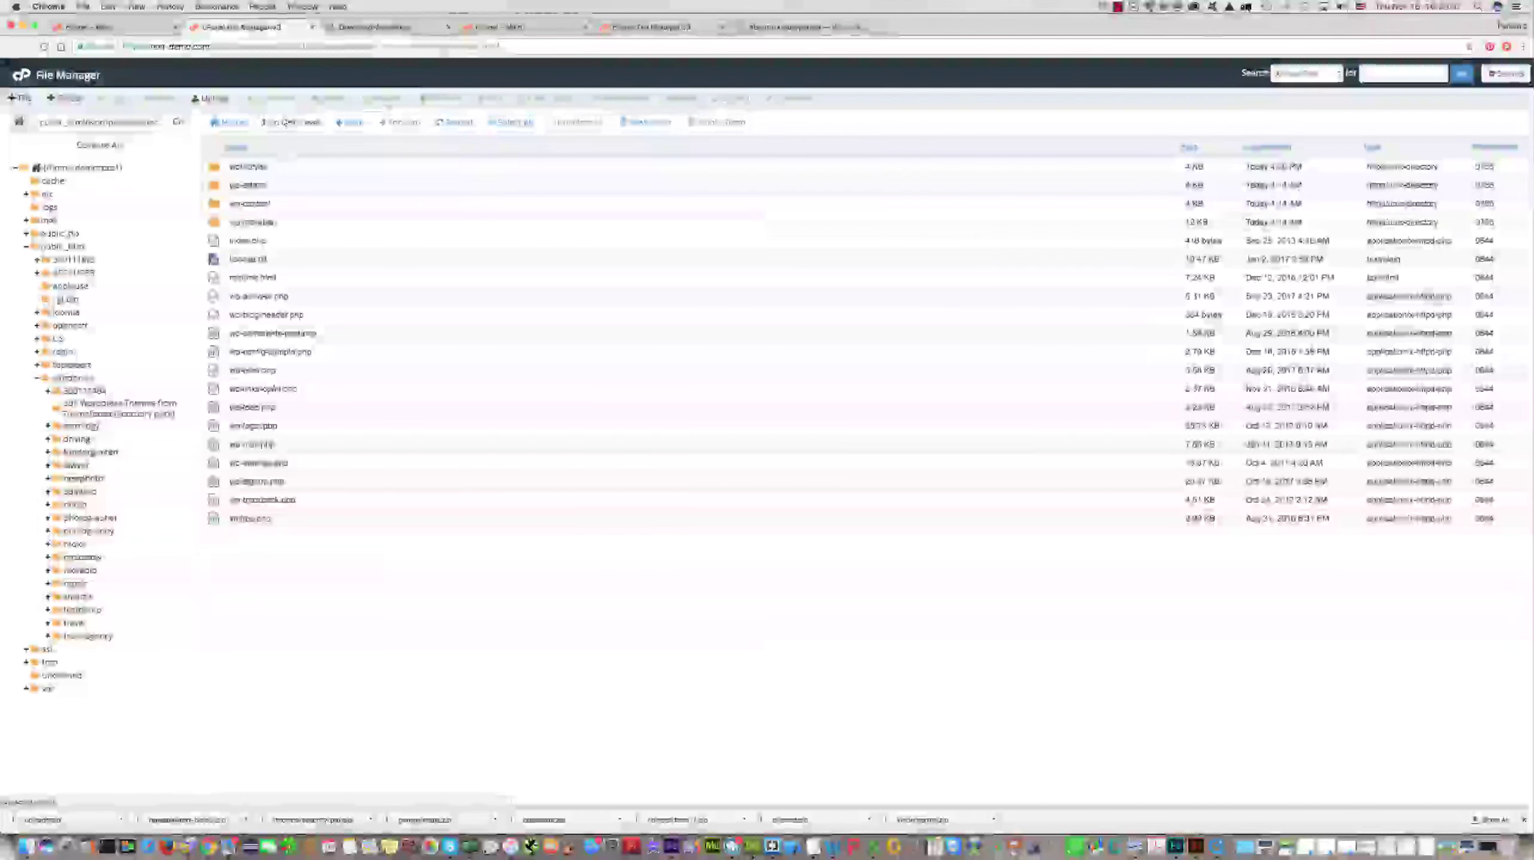
pyautogui.click(215, 168)
pyautogui.click(325, 99)
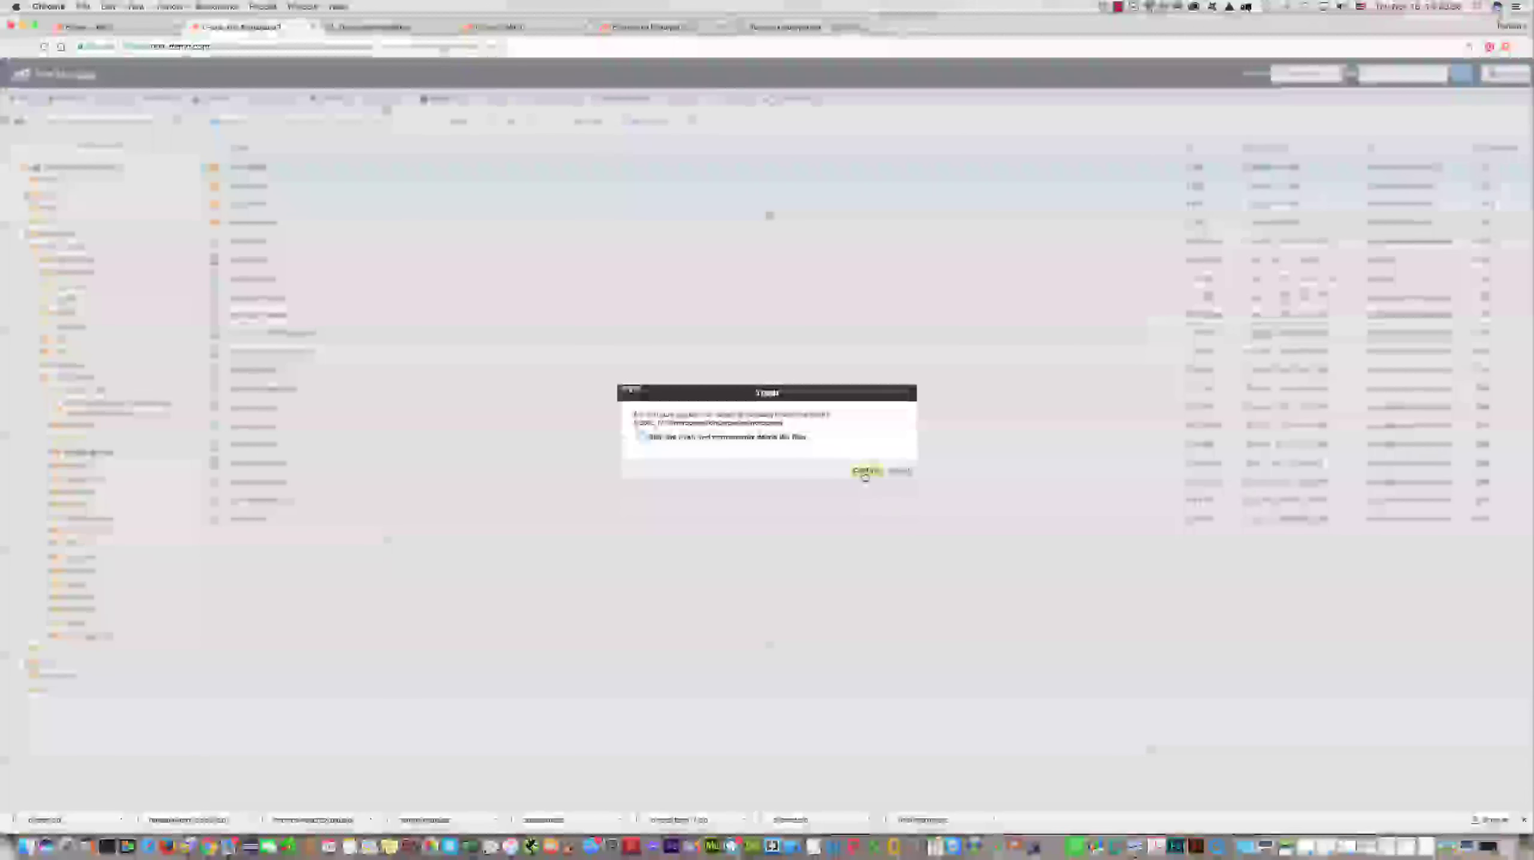
pyautogui.click(867, 471)
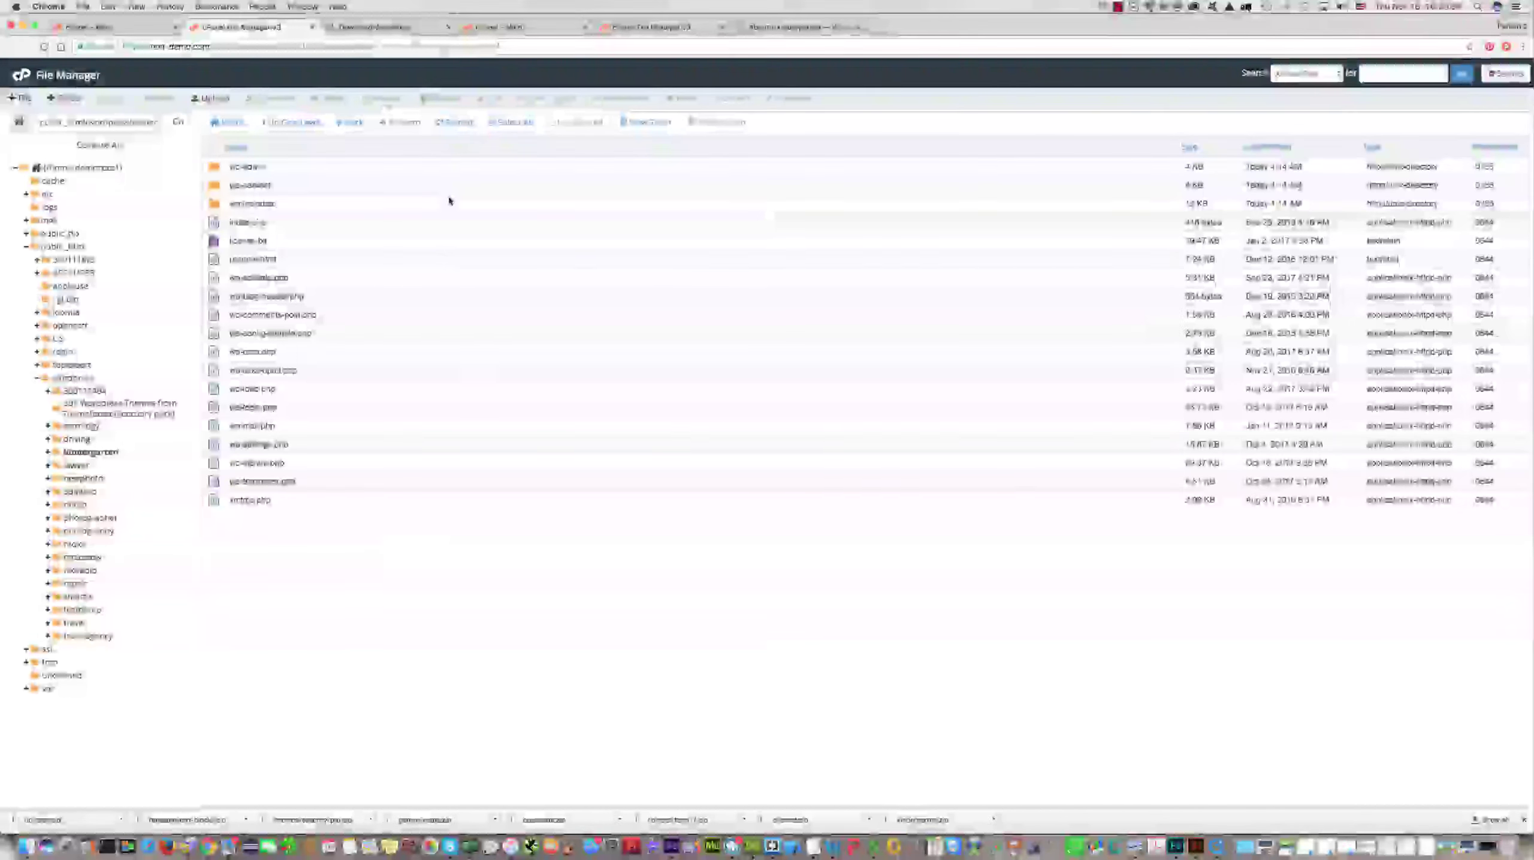
pyautogui.click(391, 27)
# Step: Replace the address with test-demo.com/wordpress/kindergarten and load it
pyautogui.click(246, 47)
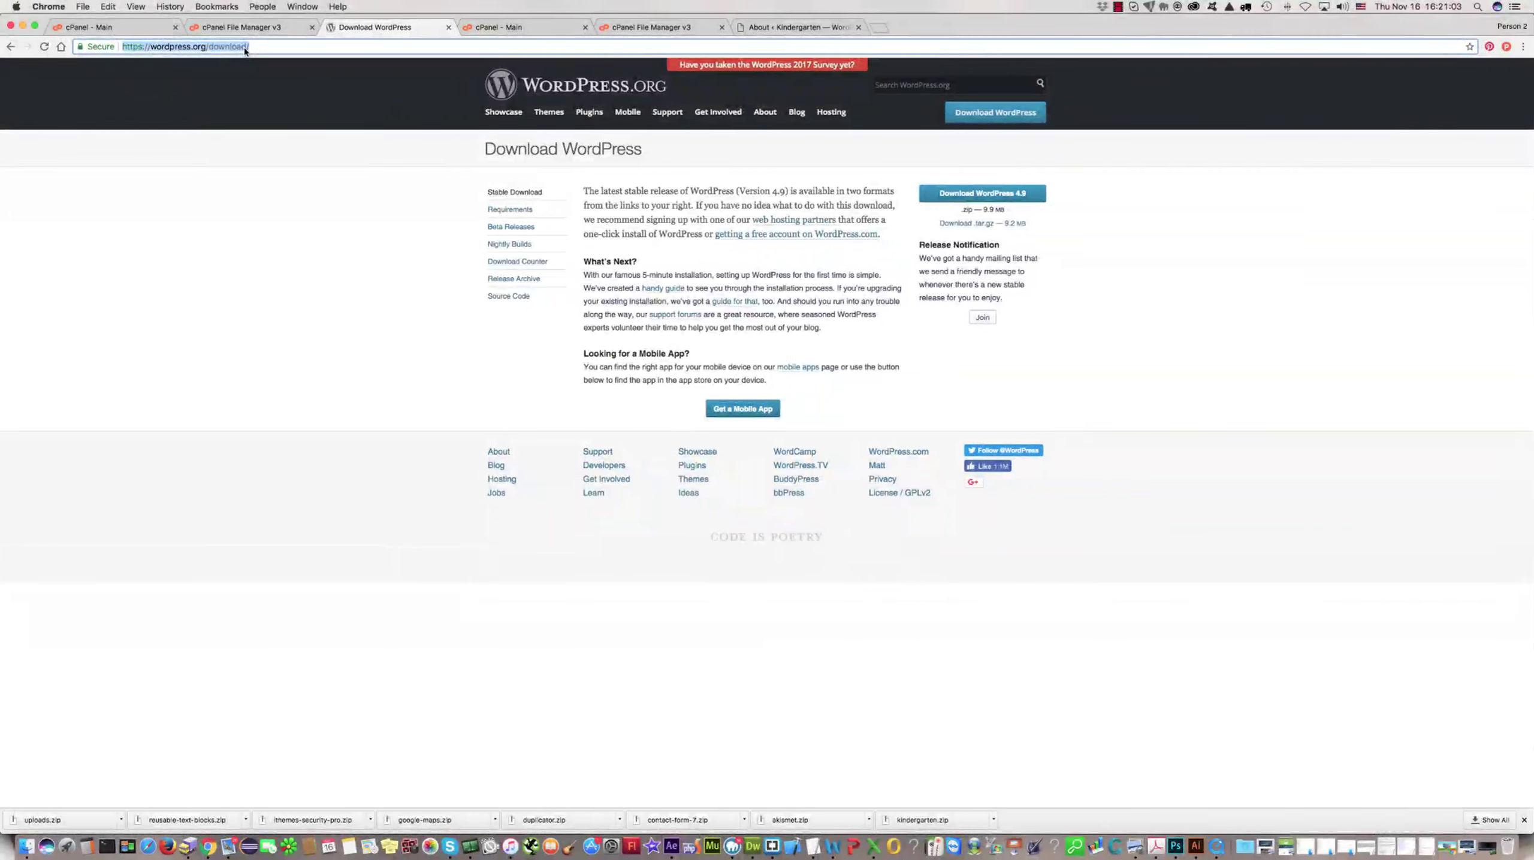
pyautogui.write('templat')
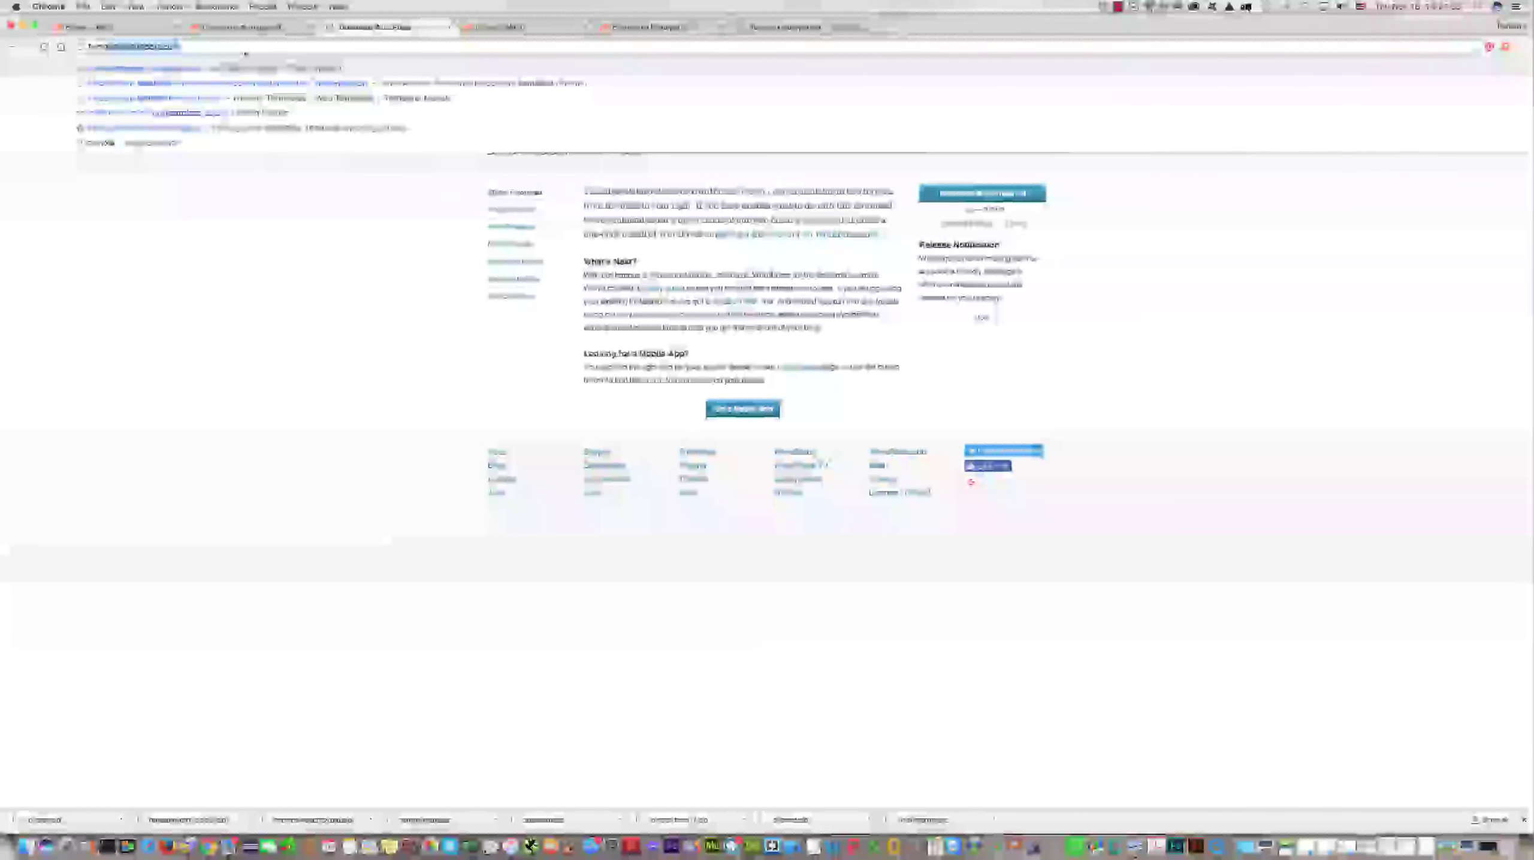
pyautogui.press('BackSpace')
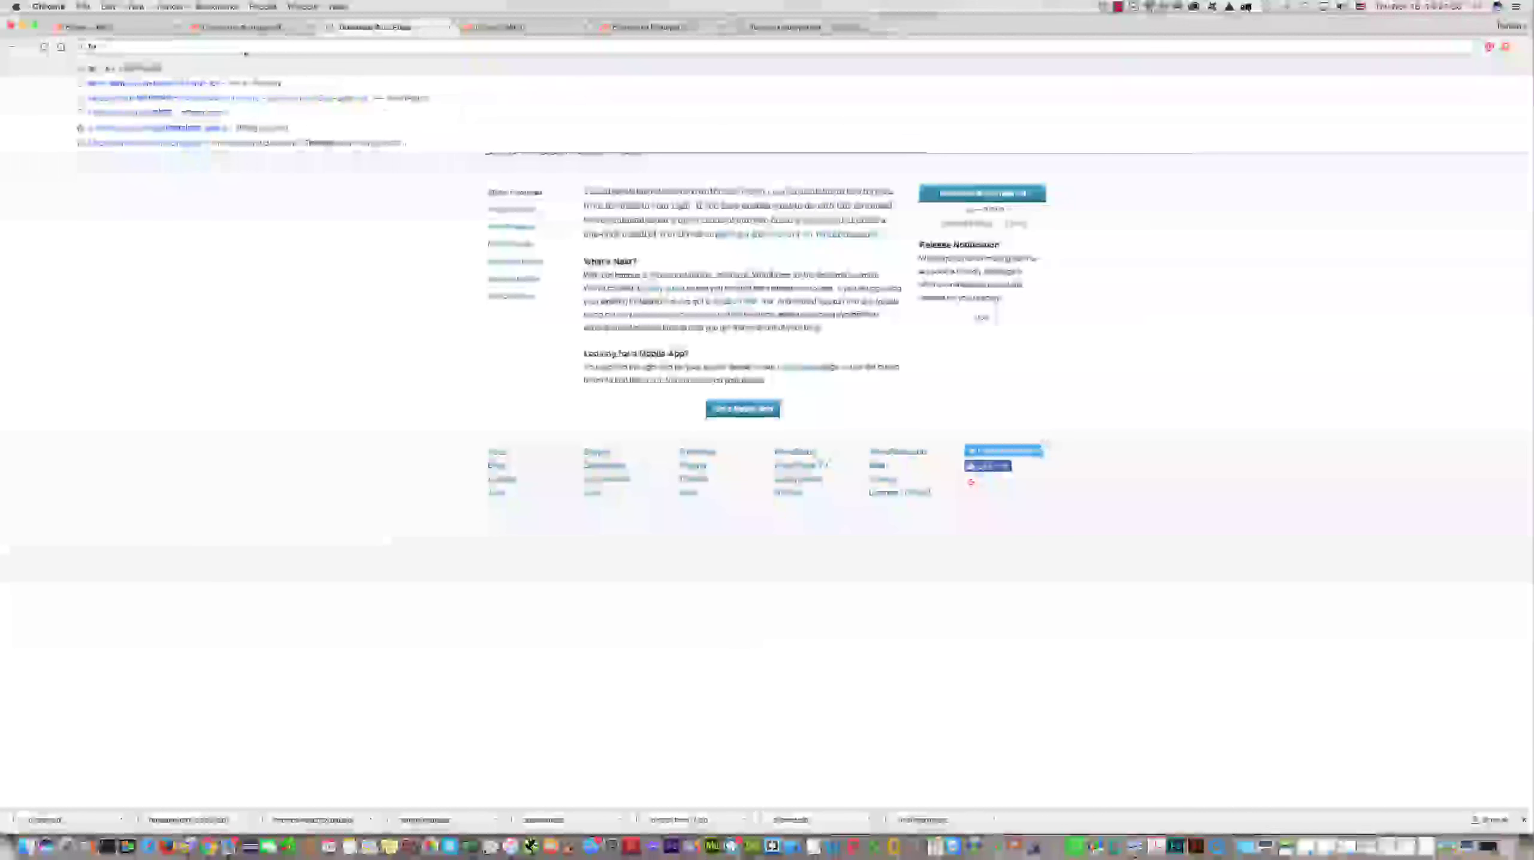
pyautogui.press('BackSpace')
pyautogui.press('BackSpace')
pyautogui.write('te')
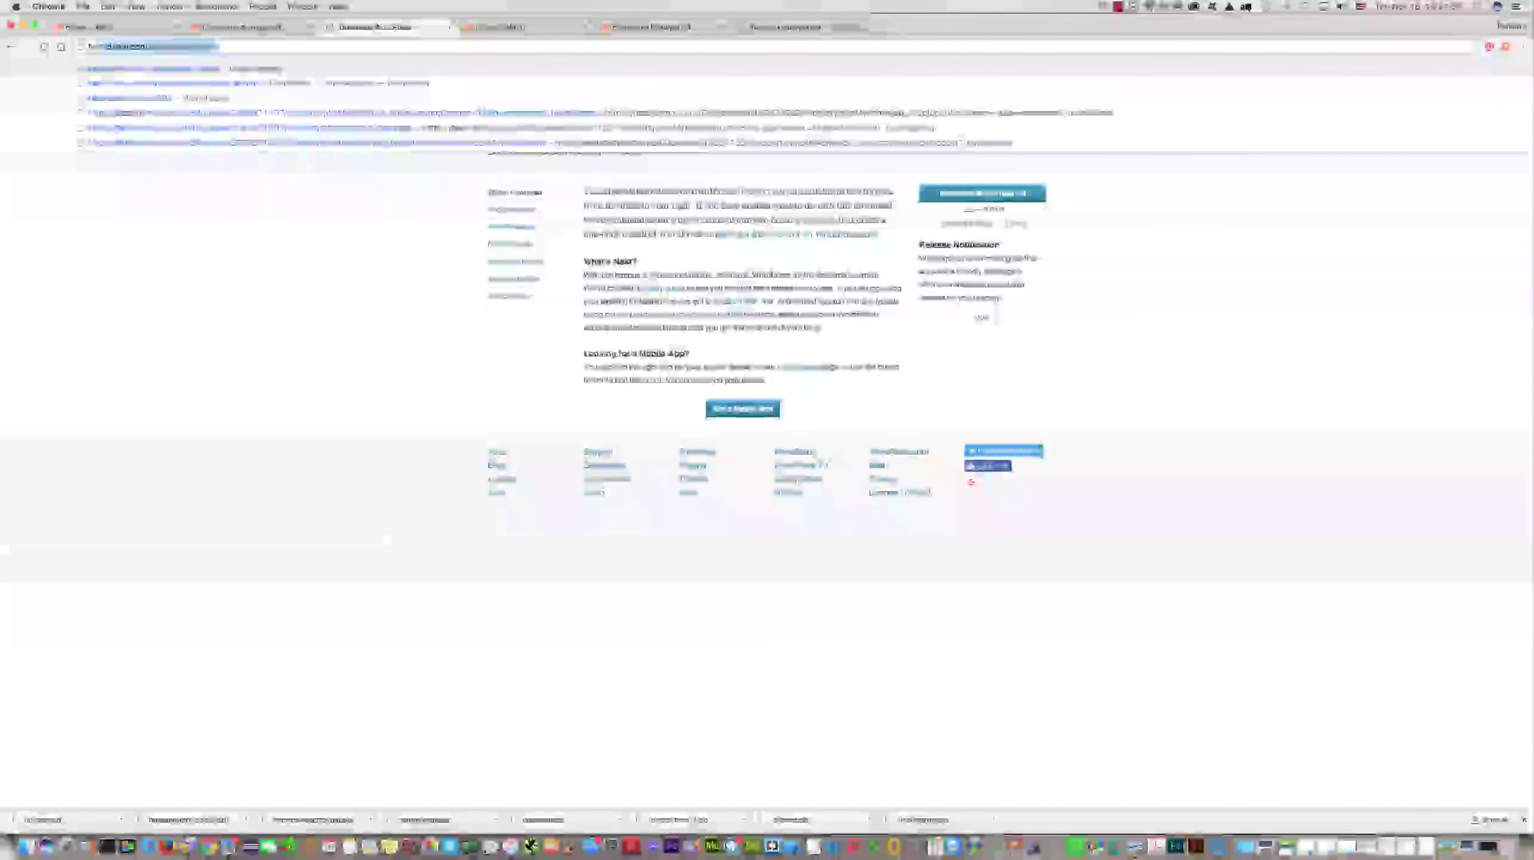
pyautogui.write('st-demo')
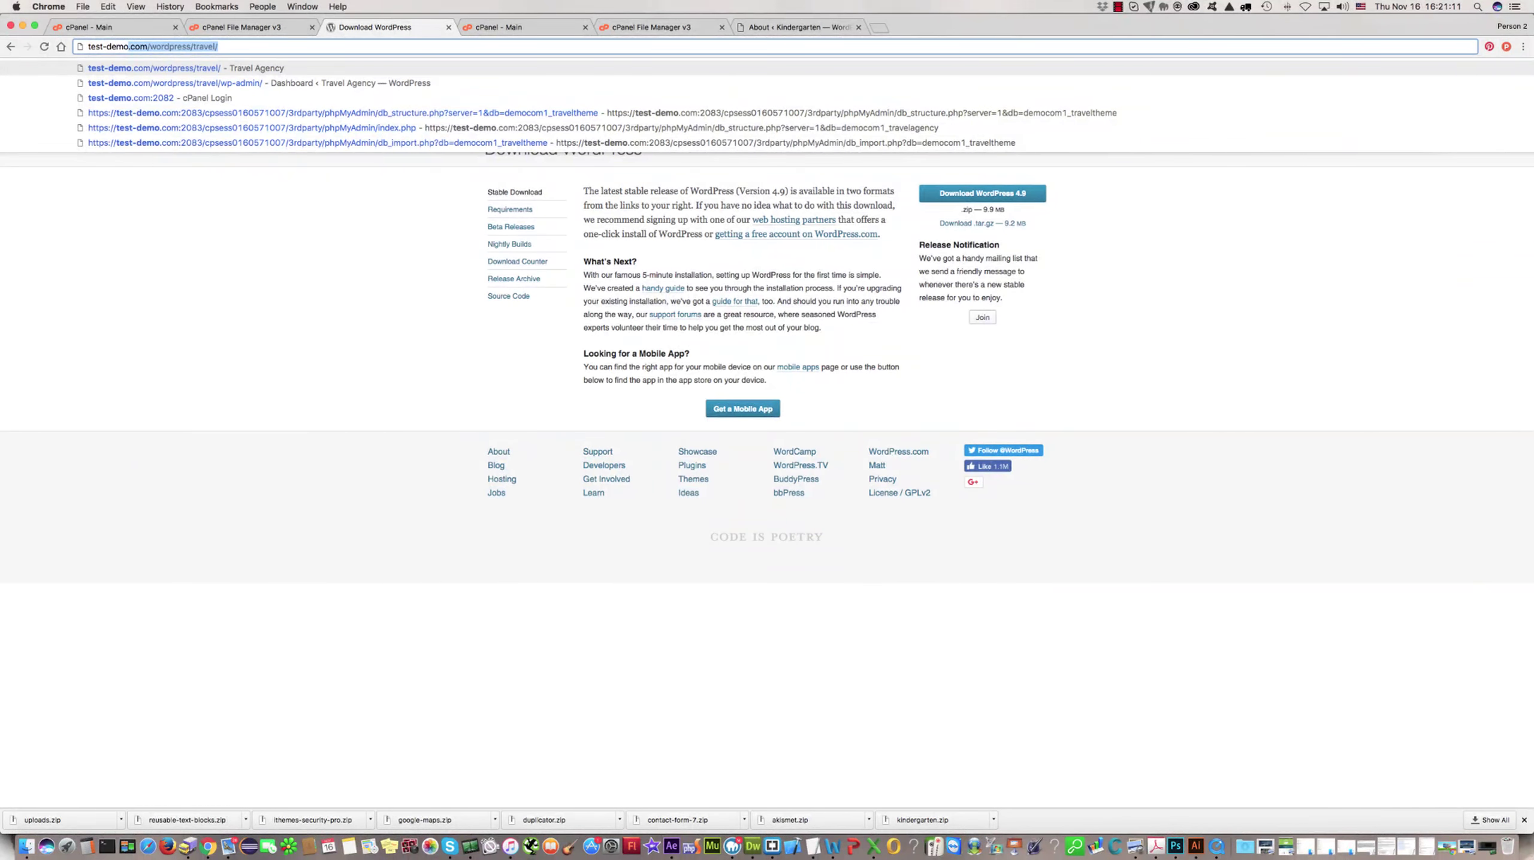
pyautogui.write('.com')
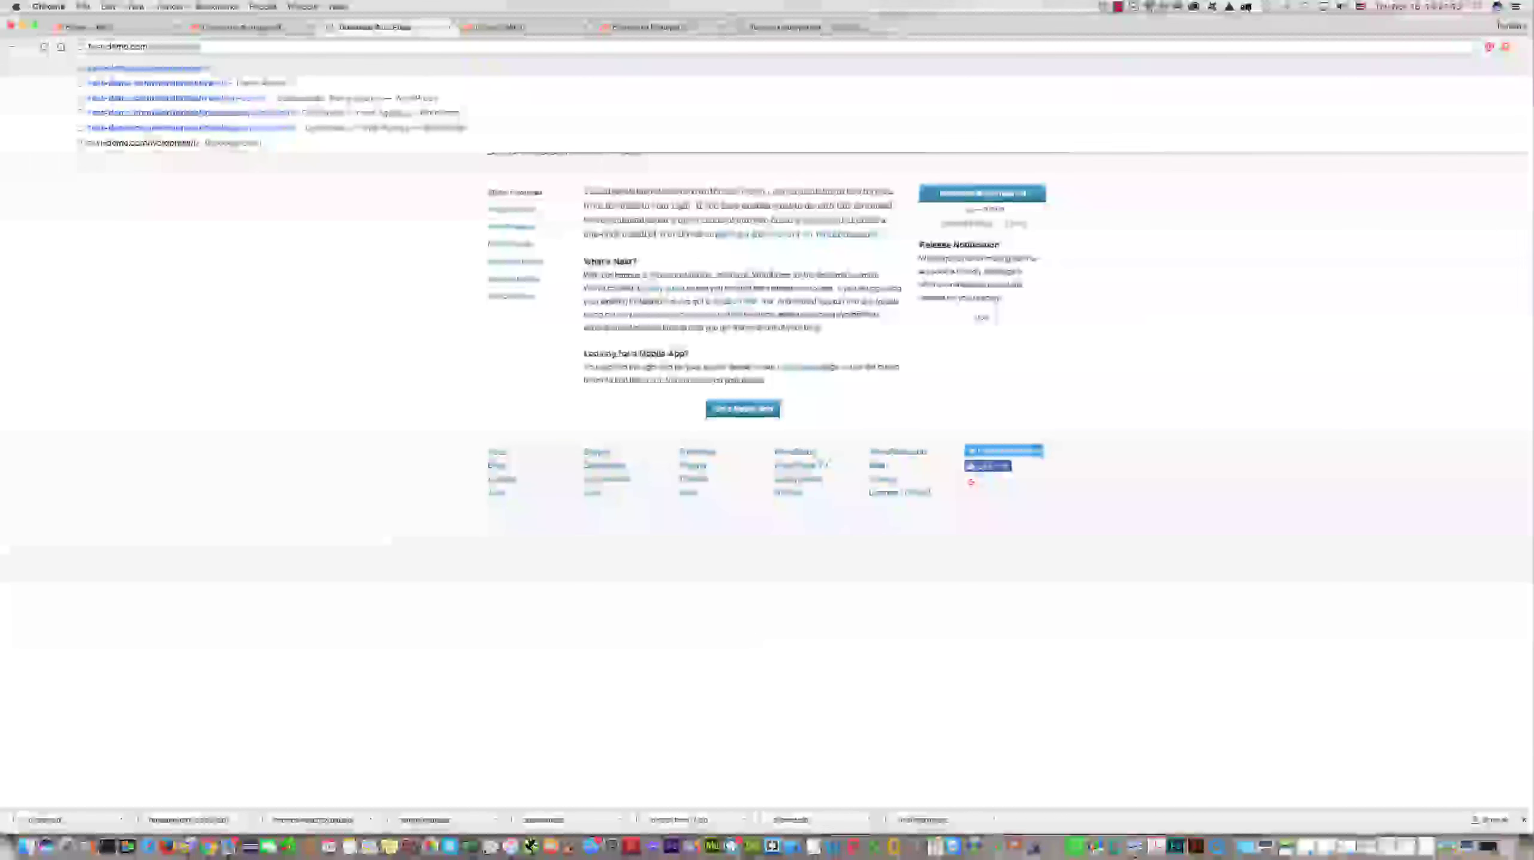
pyautogui.write('/wordpress/k')
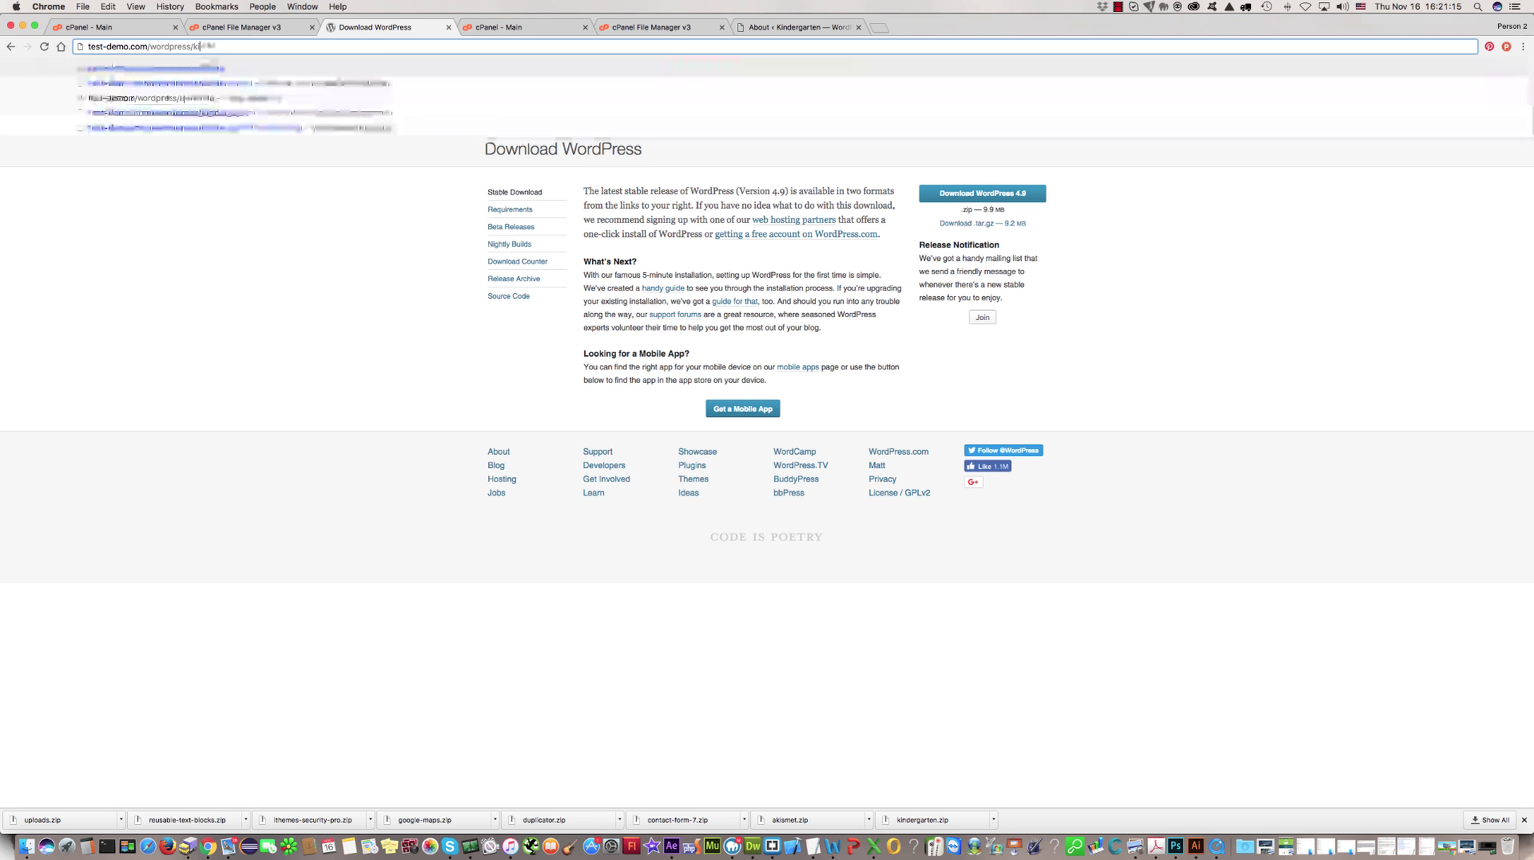
pyautogui.write('indergarten')
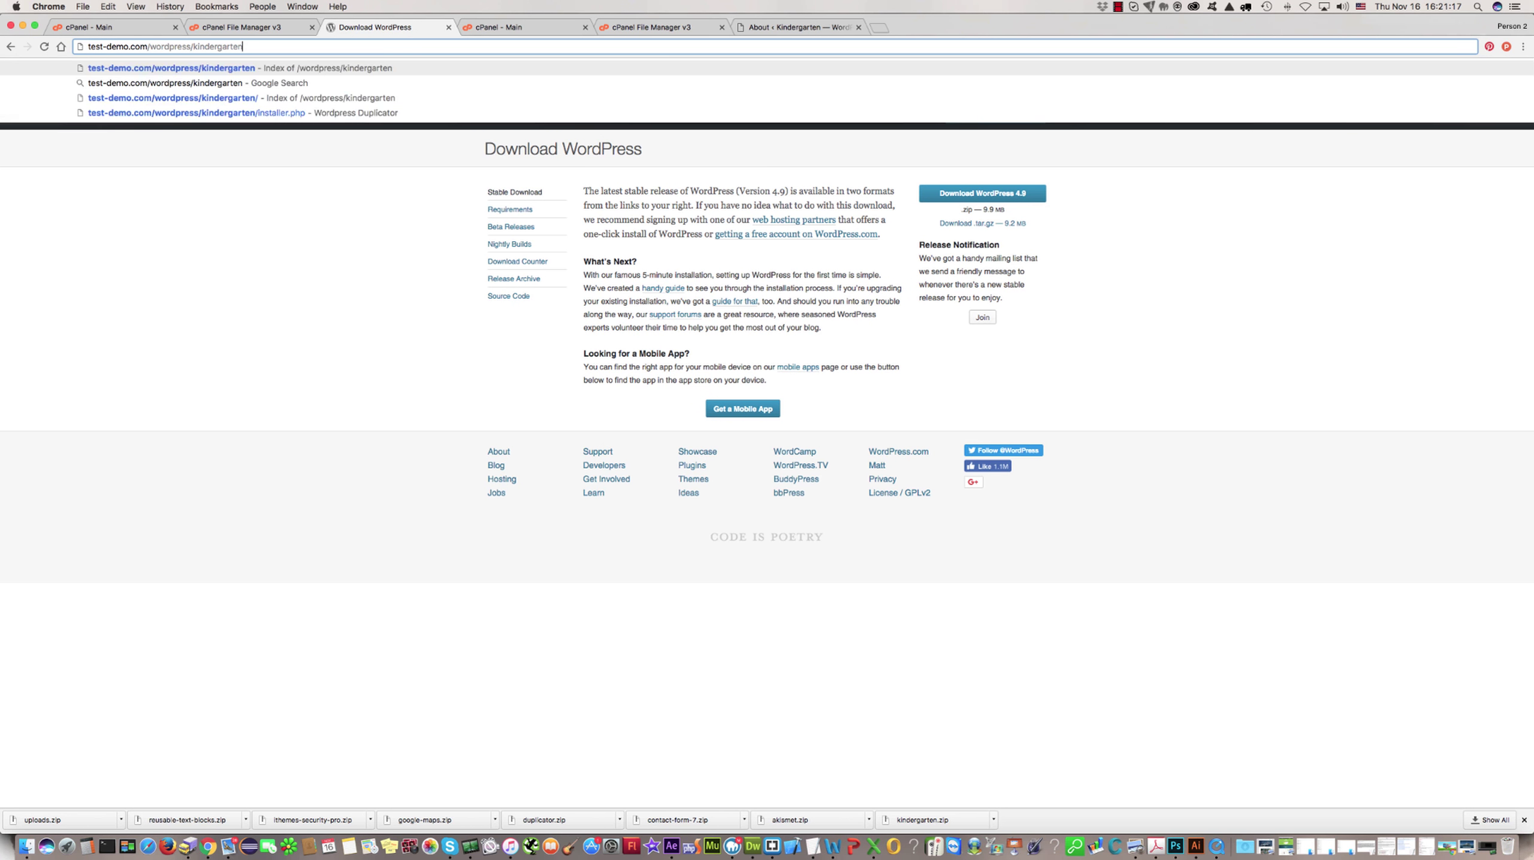
pyautogui.press('Return')
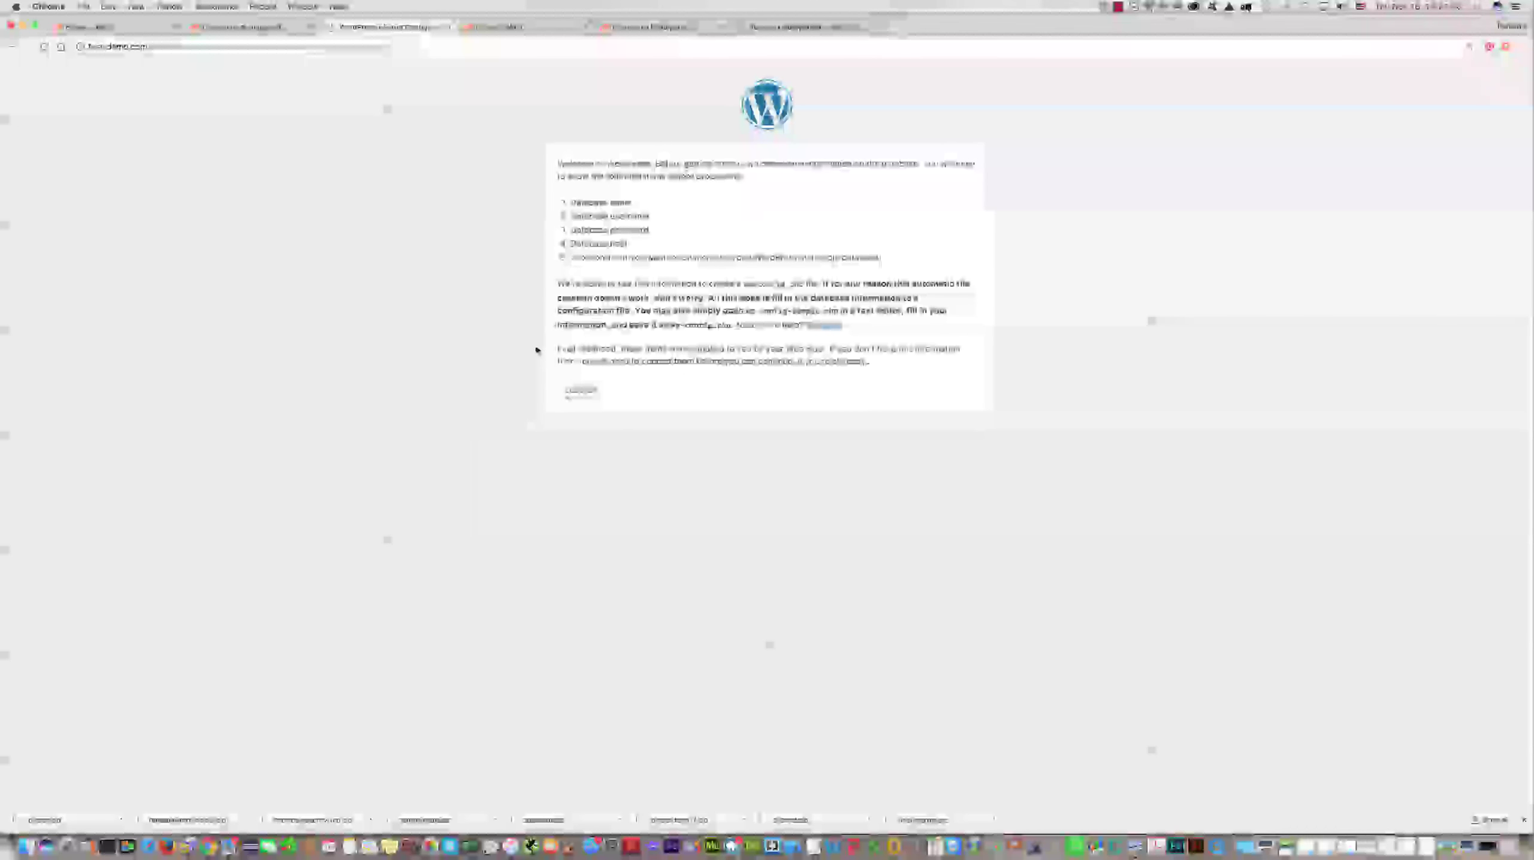
# Step: Begin WordPress setup, enter the database name, username, password and host, and submit
pyautogui.click(579, 390)
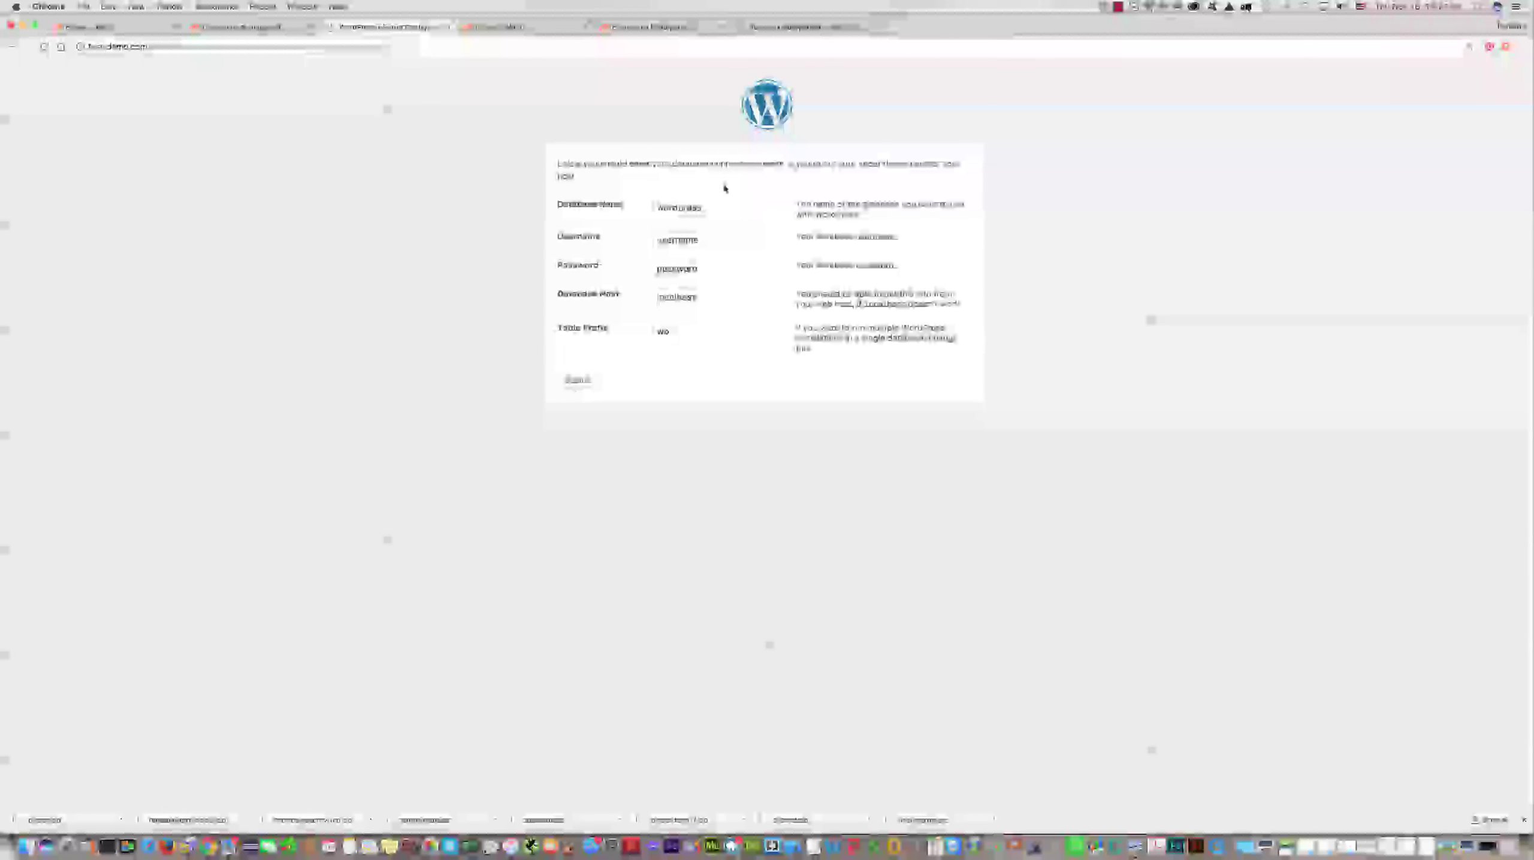
pyautogui.click(712, 205)
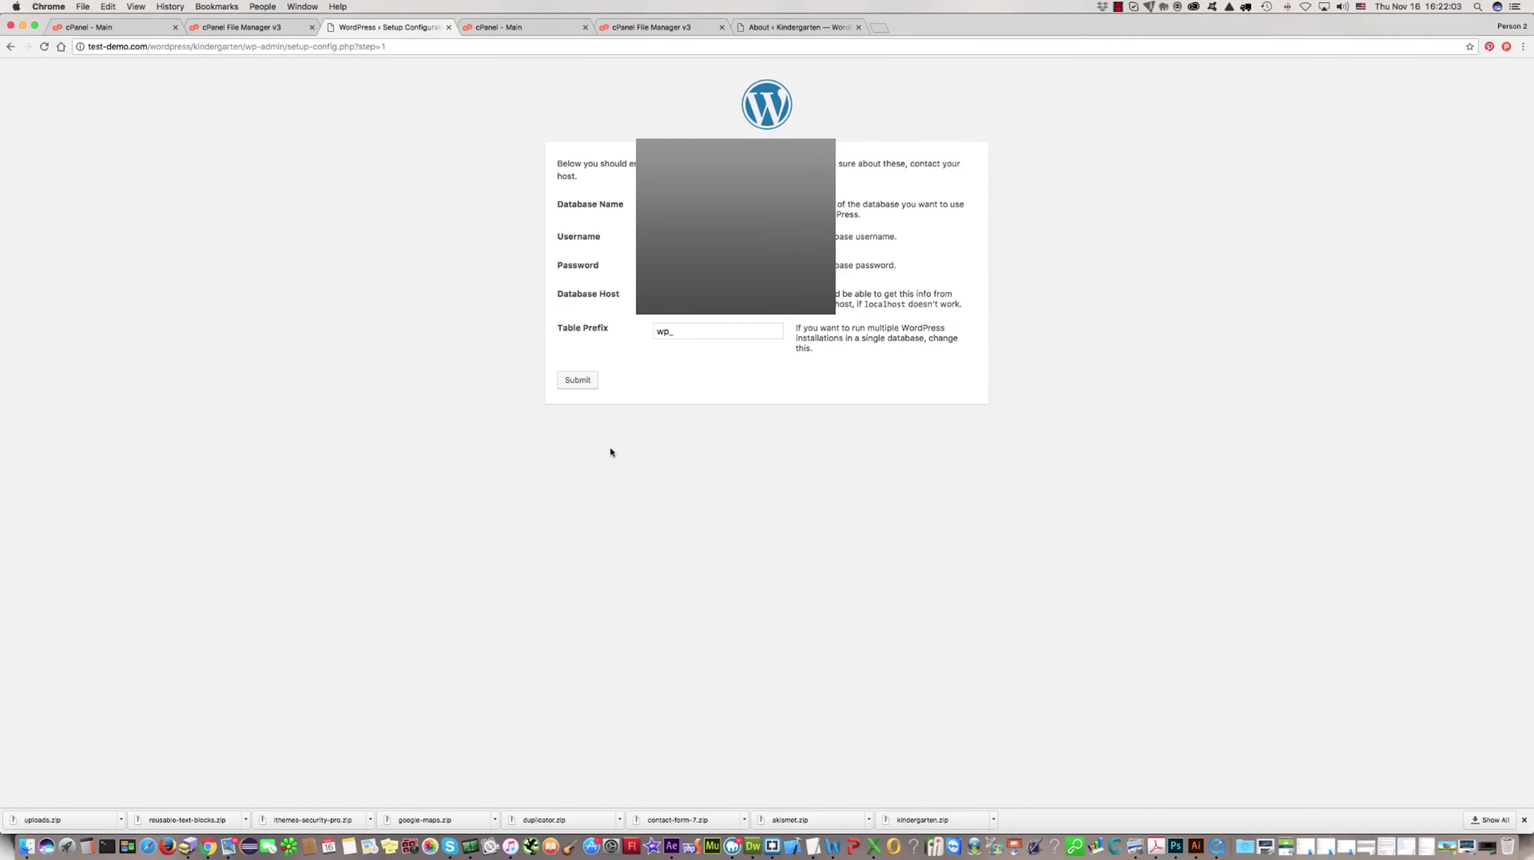
pyautogui.click(1118, 6)
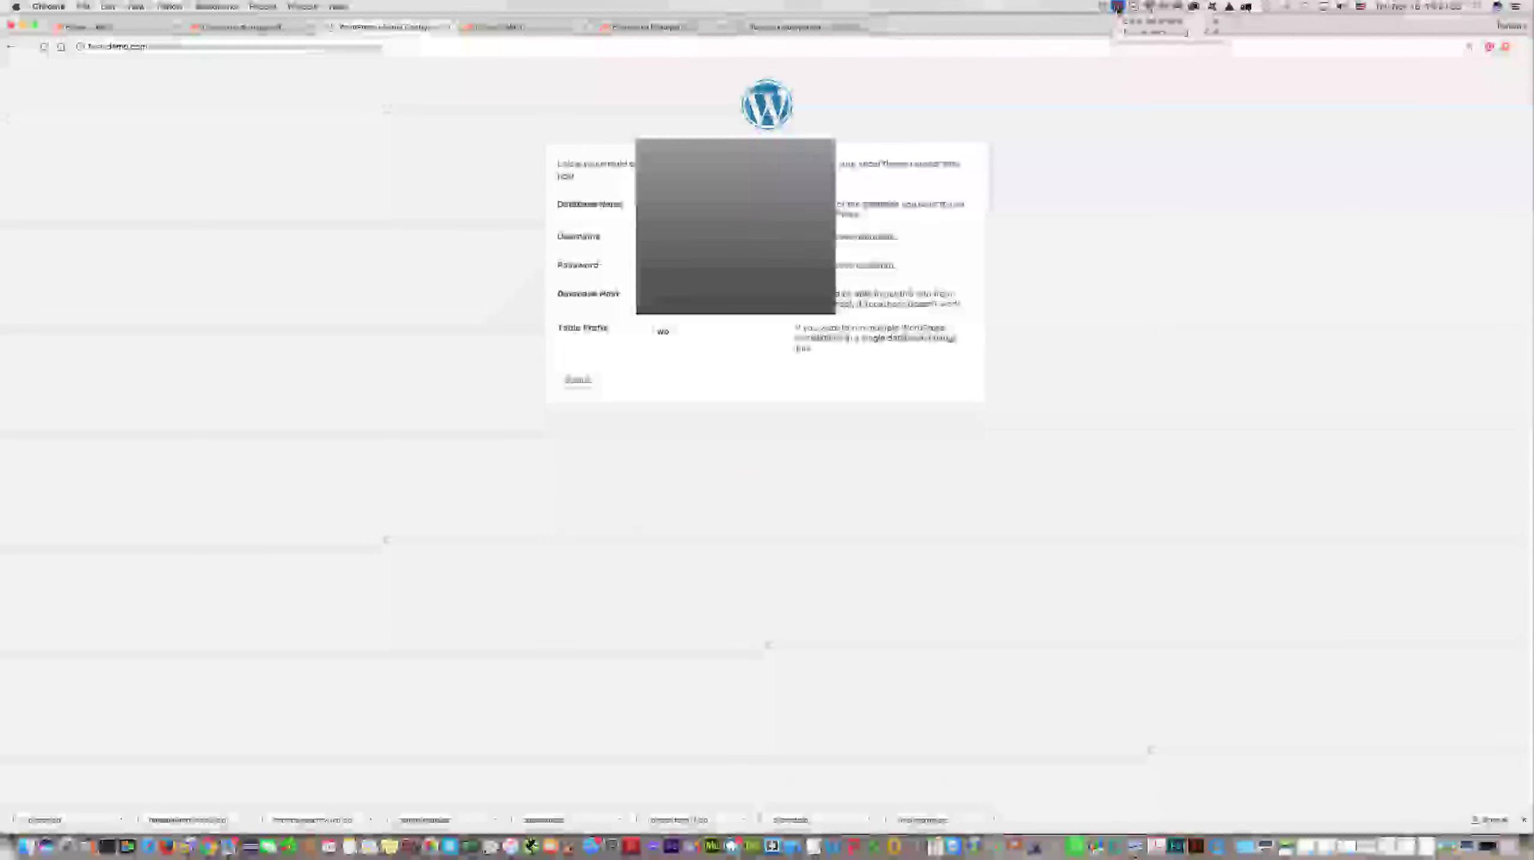
pyautogui.click(1137, 21)
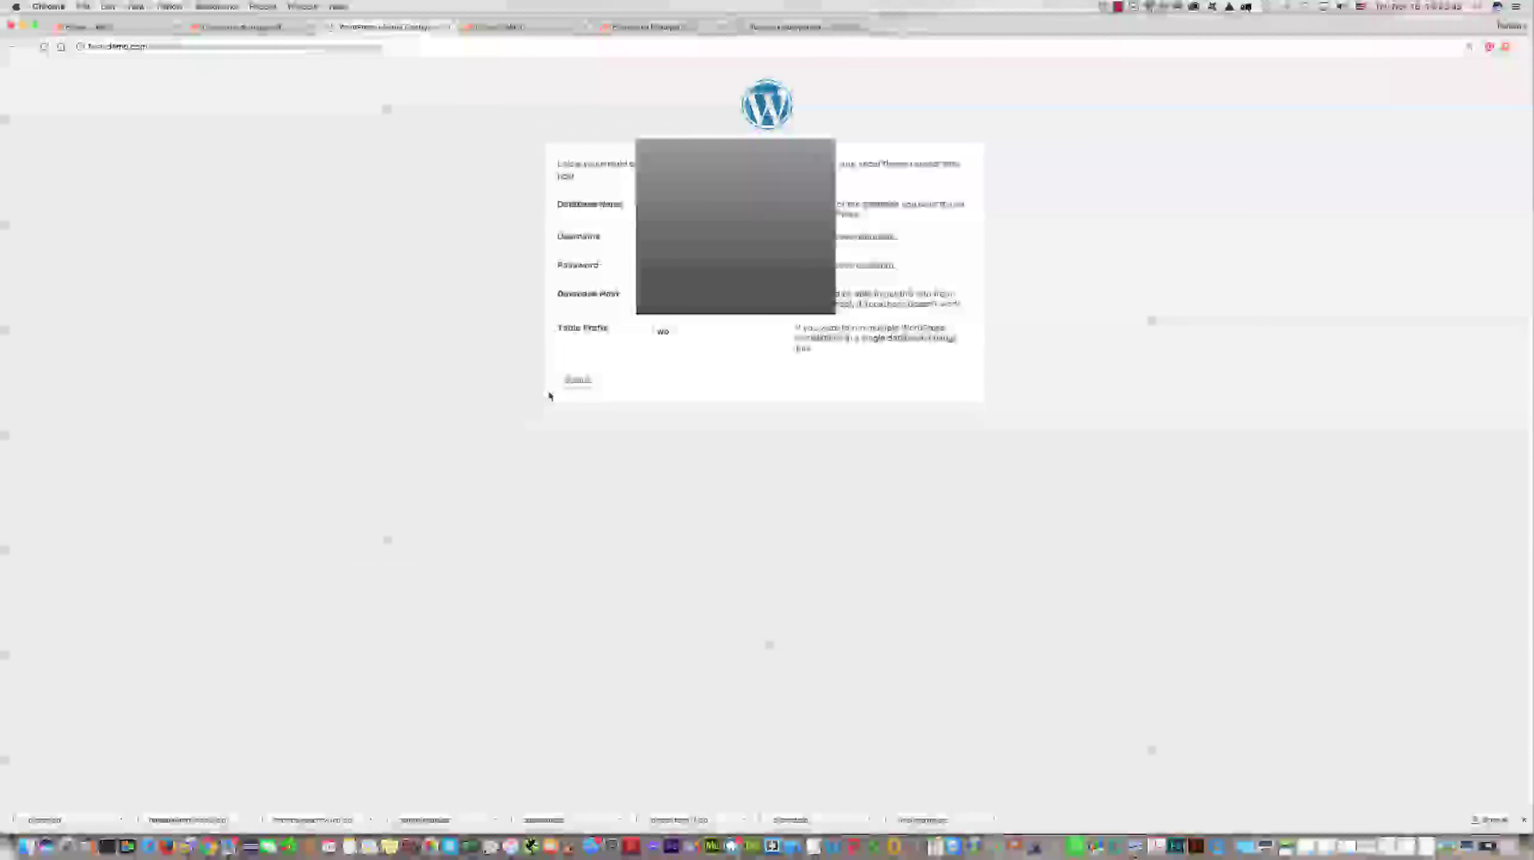
pyautogui.click(579, 381)
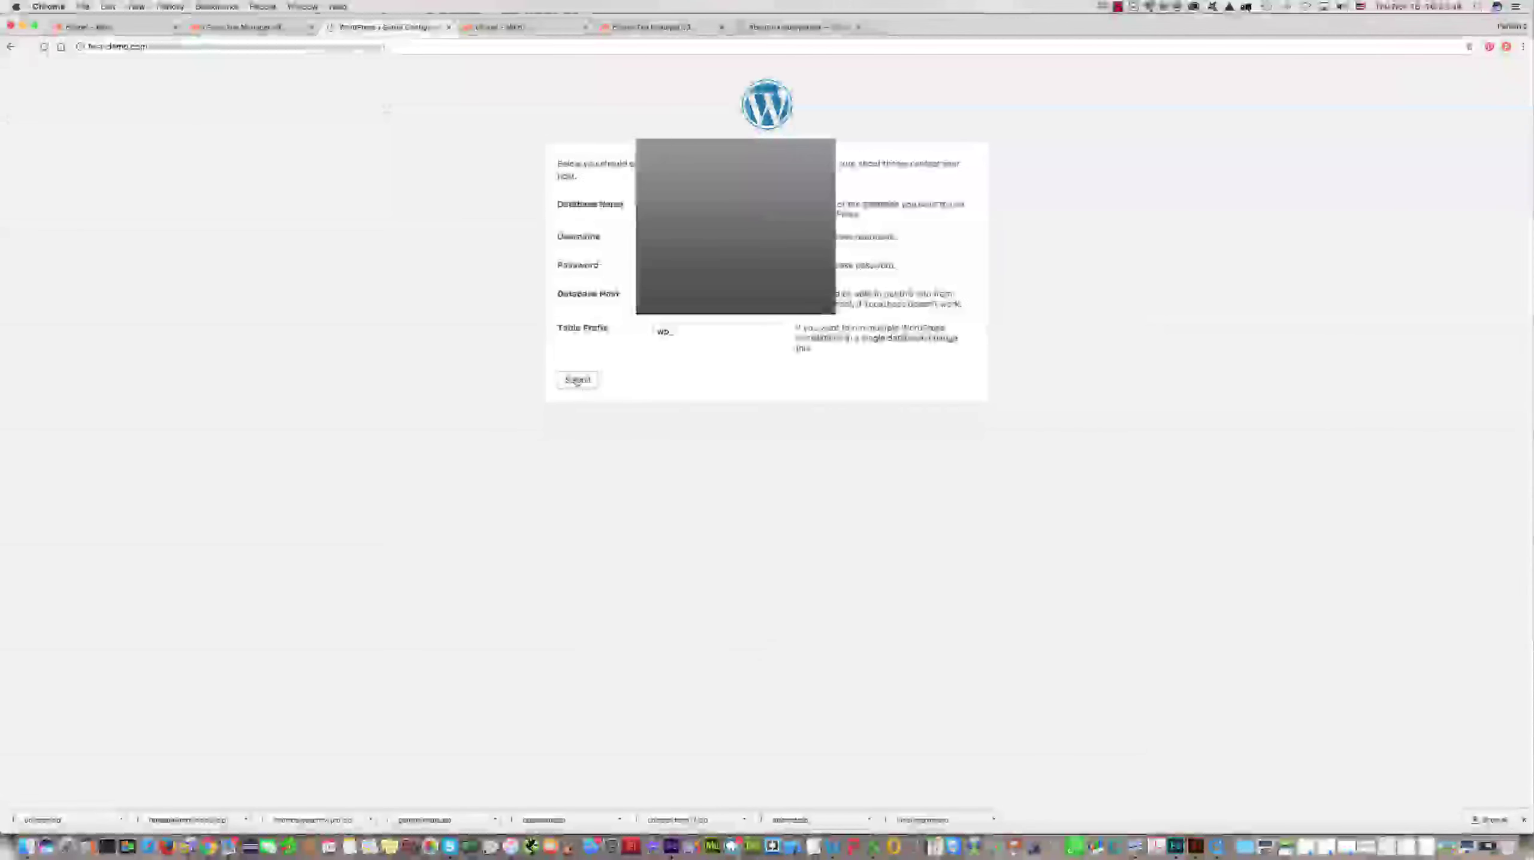
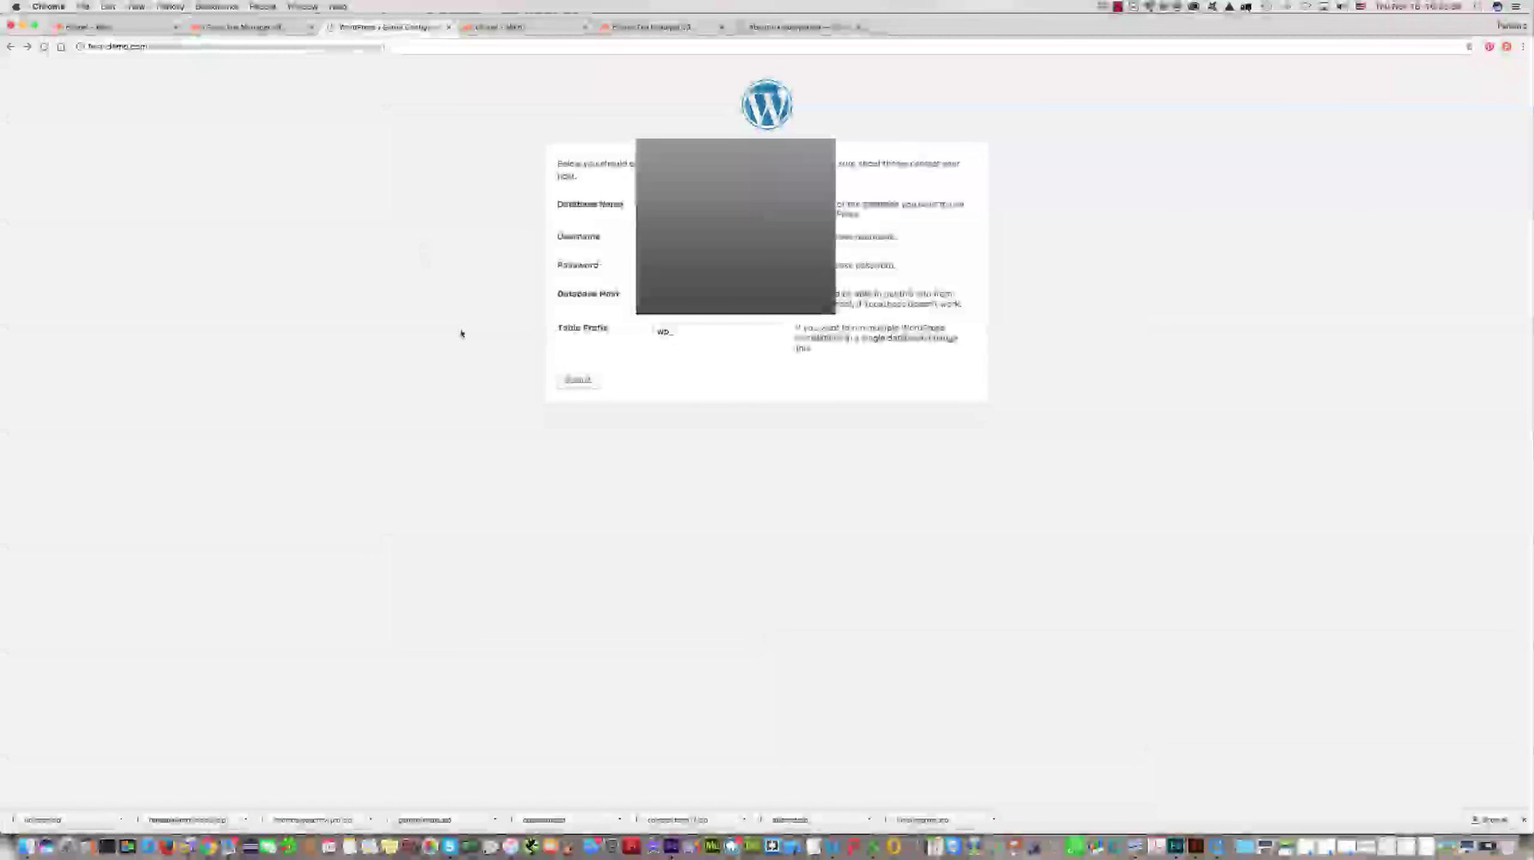
# Step: Submit the database connection details, start the installation and enter site title 'Kindergarten'
pyautogui.click(576, 381)
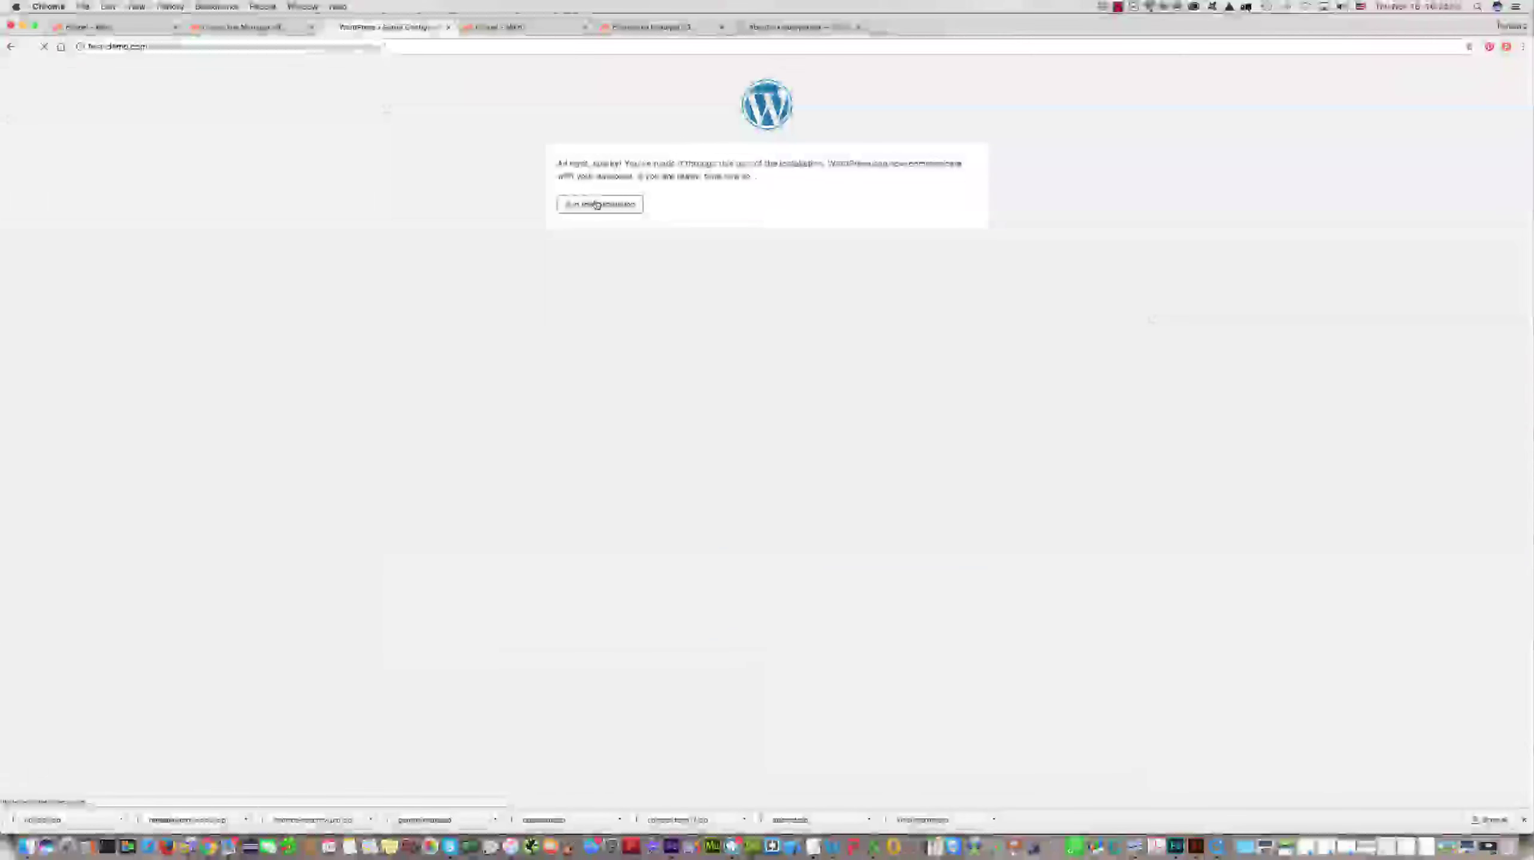
pyautogui.click(598, 205)
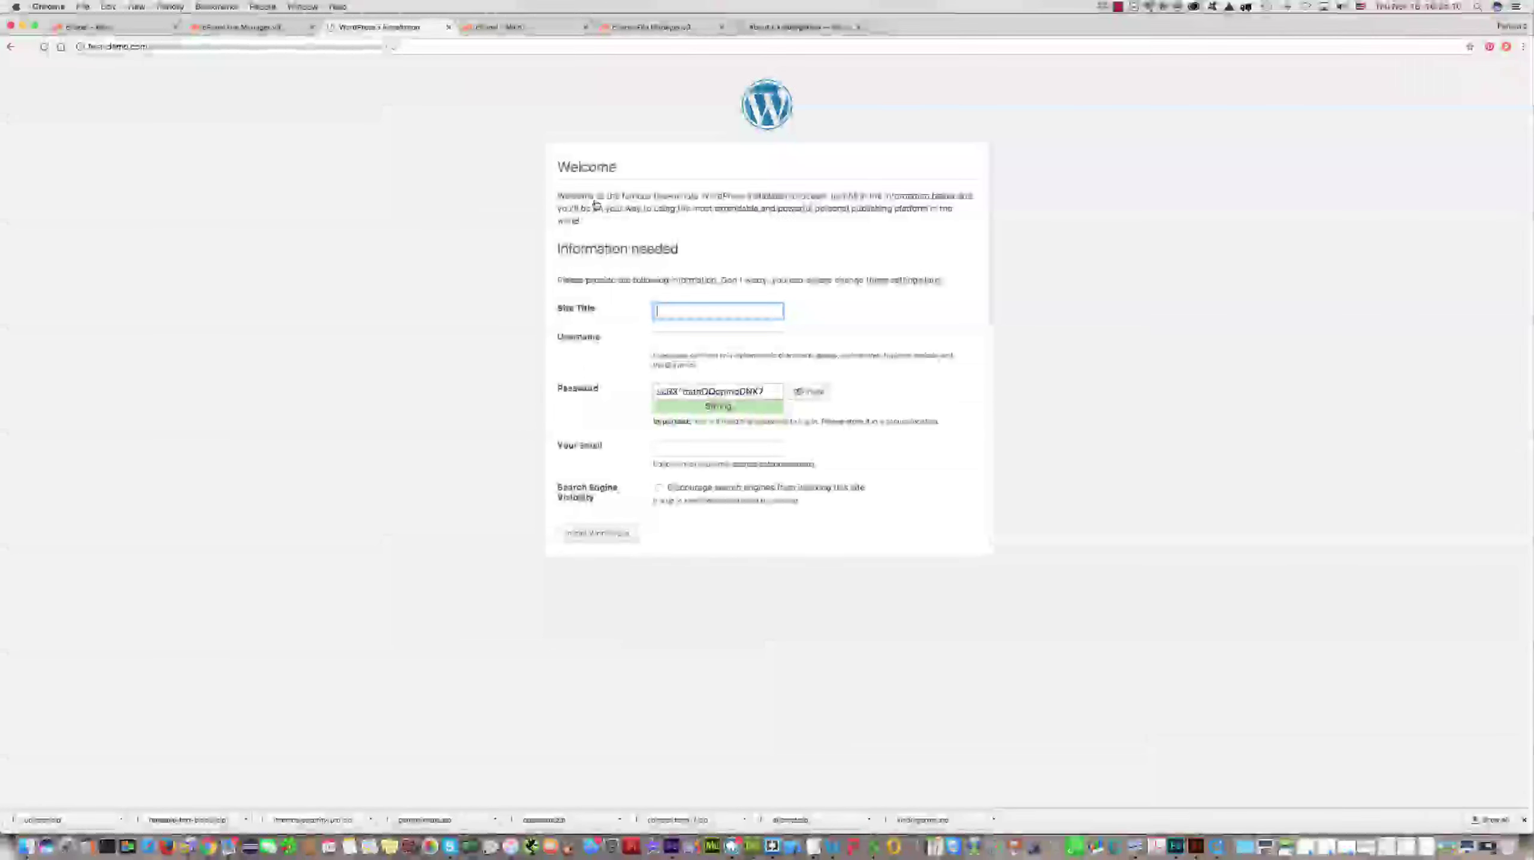
pyautogui.write('Kin')
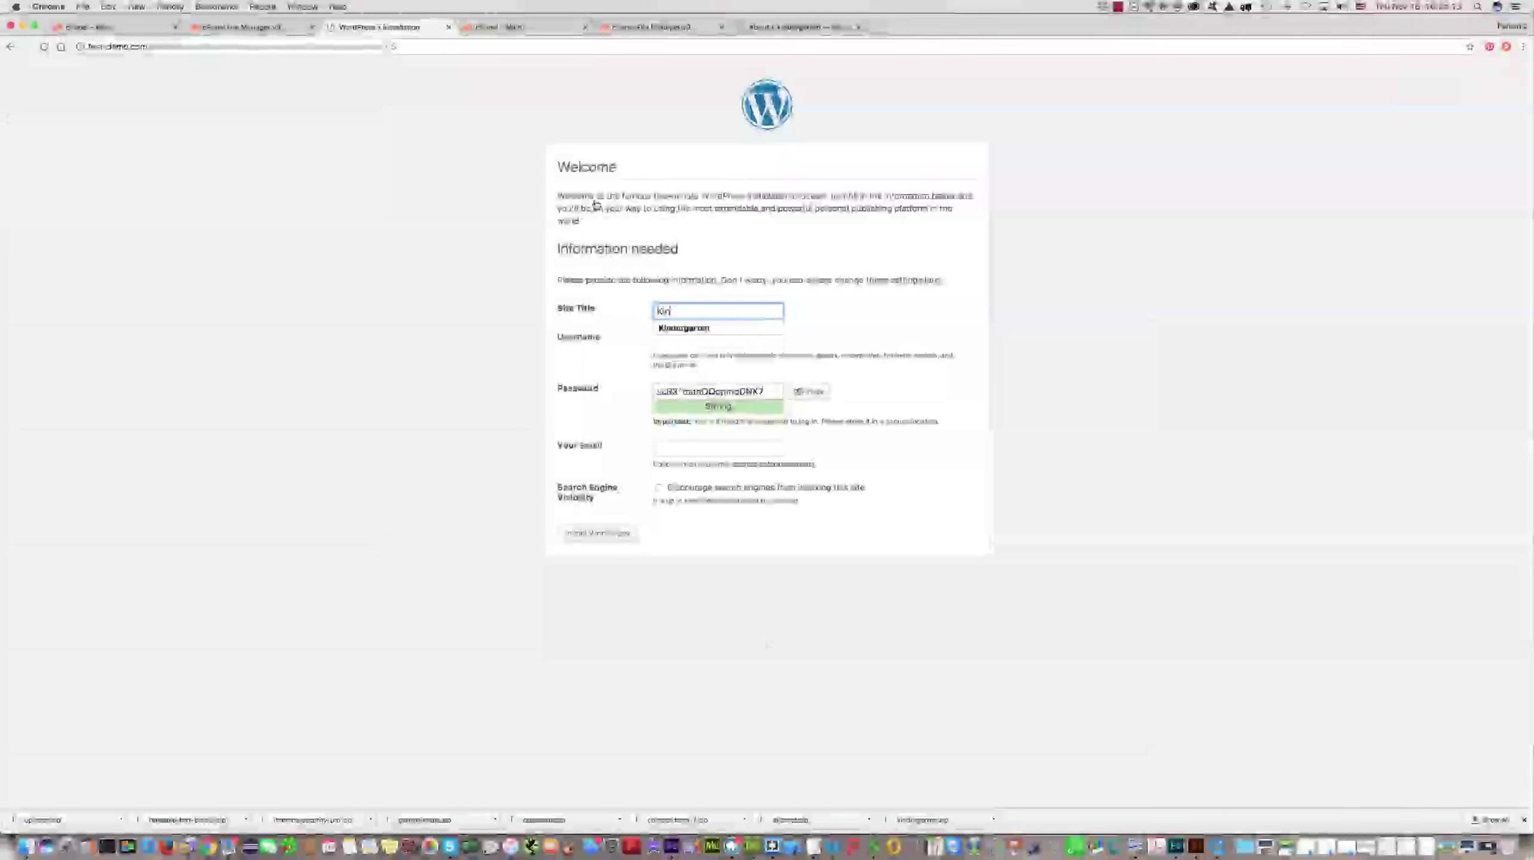
pyautogui.write('dergarten')
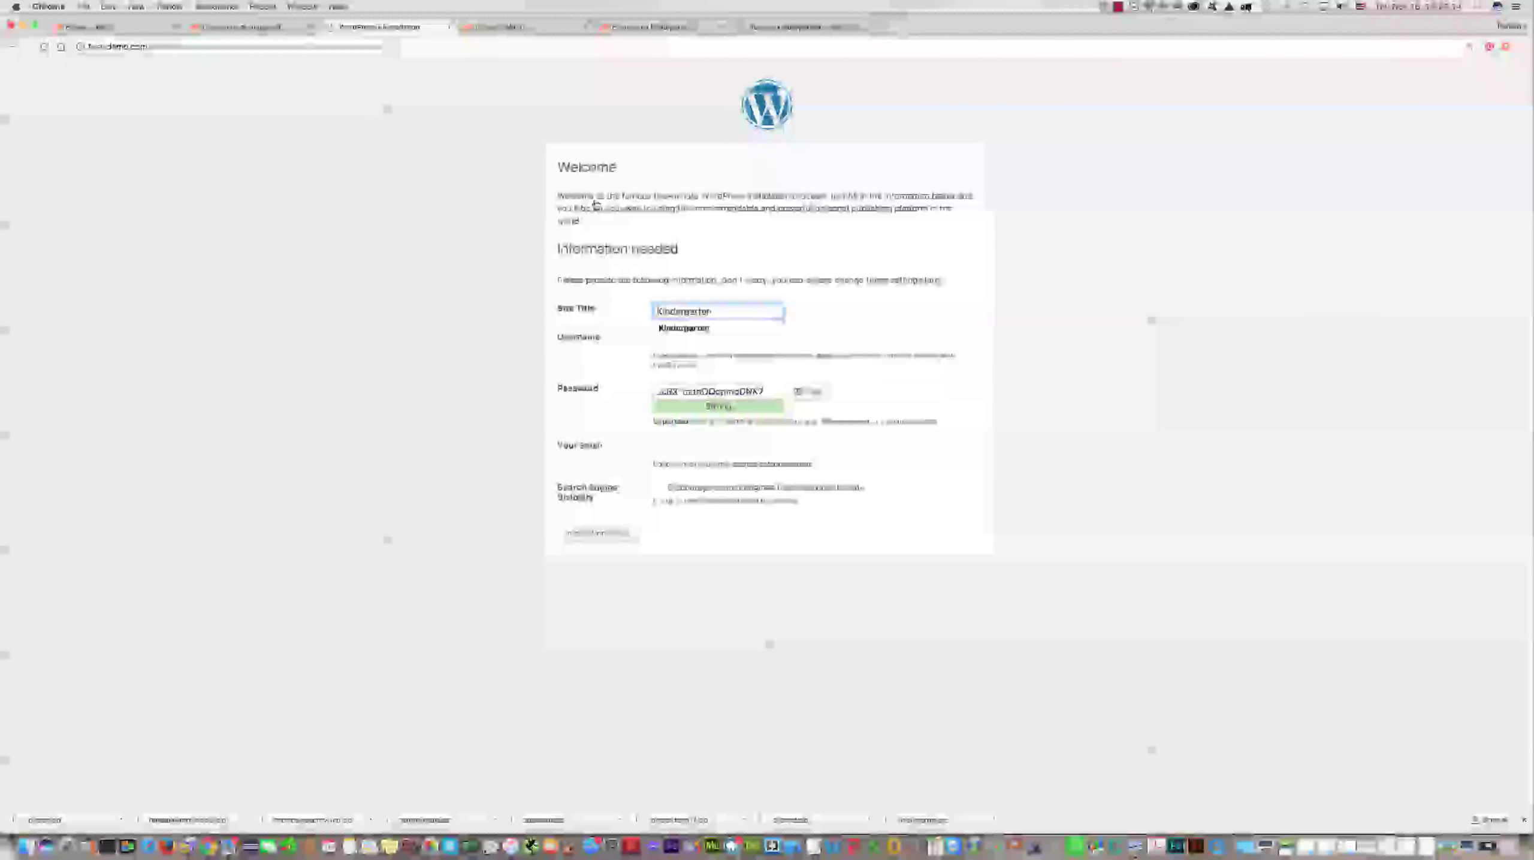
pyautogui.click(583, 343)
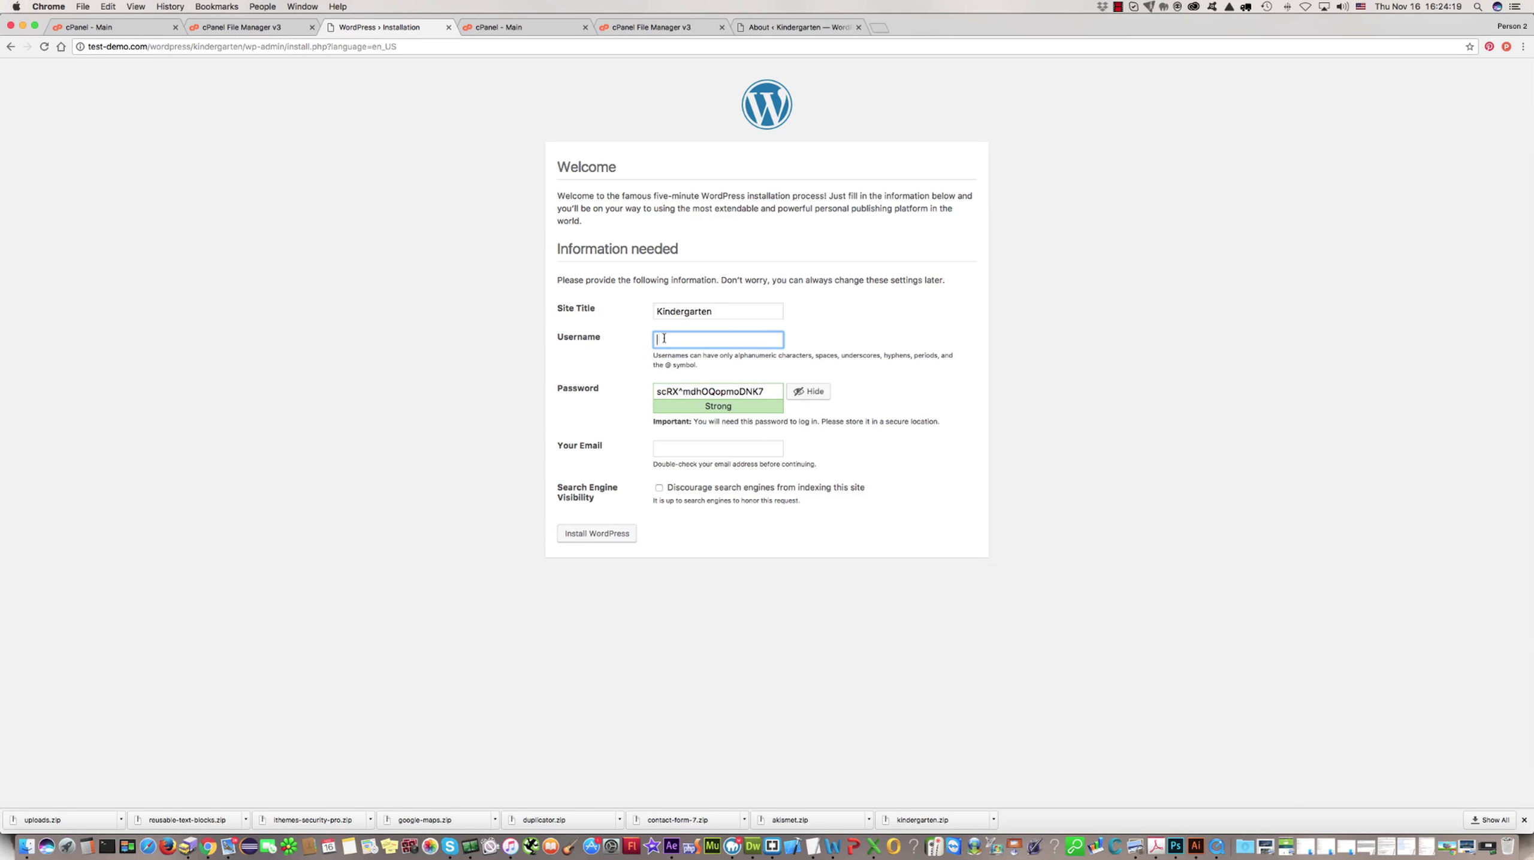
# Step: Enter username admin, a weak password confirmed as allowed, and the support e-mail, then install WordPress
pyautogui.write('admin')
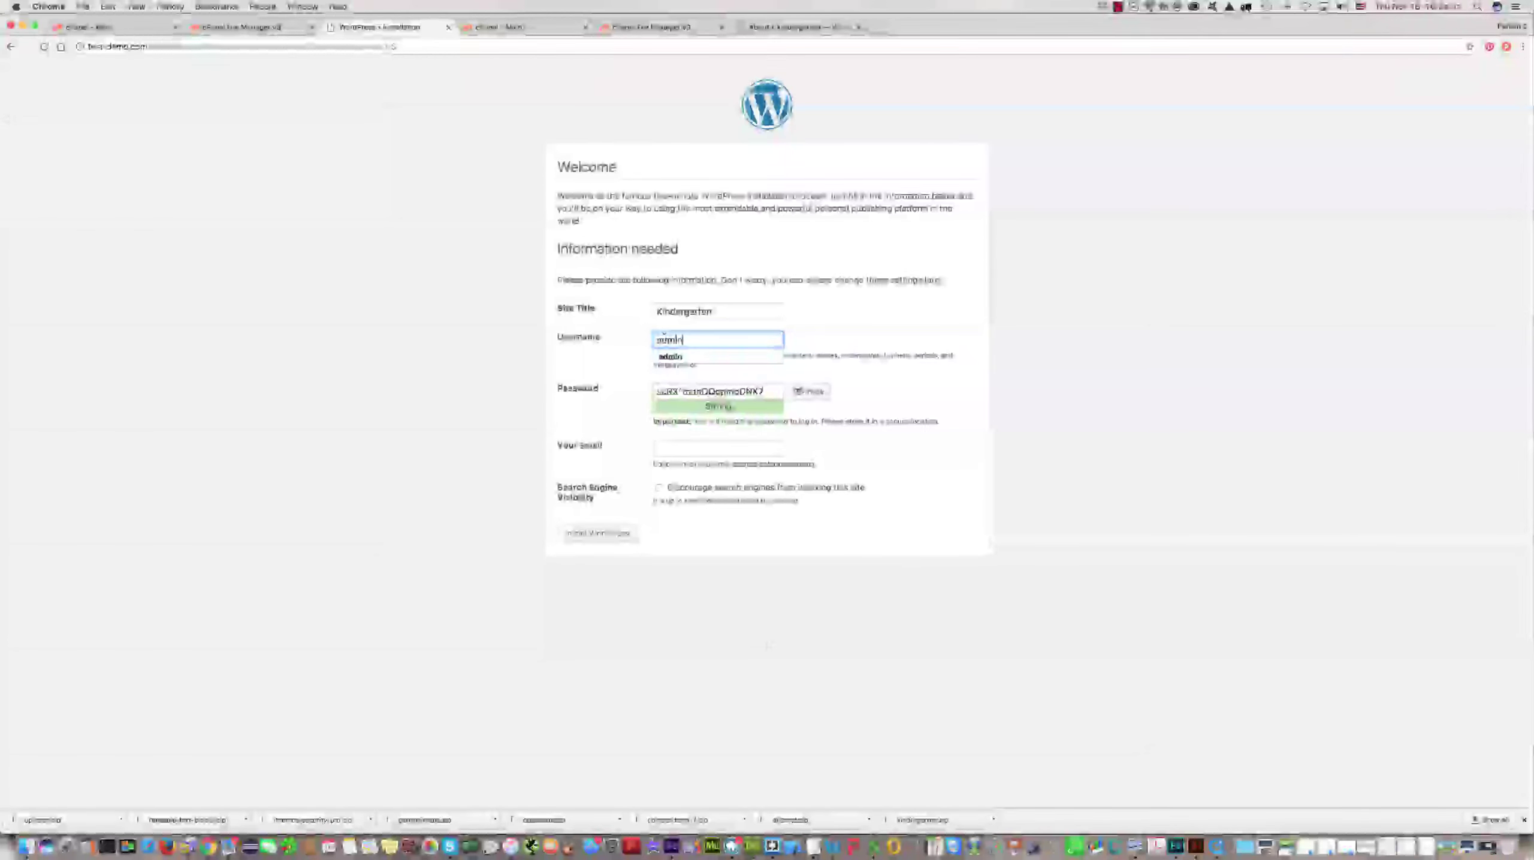
pyautogui.press('Tab')
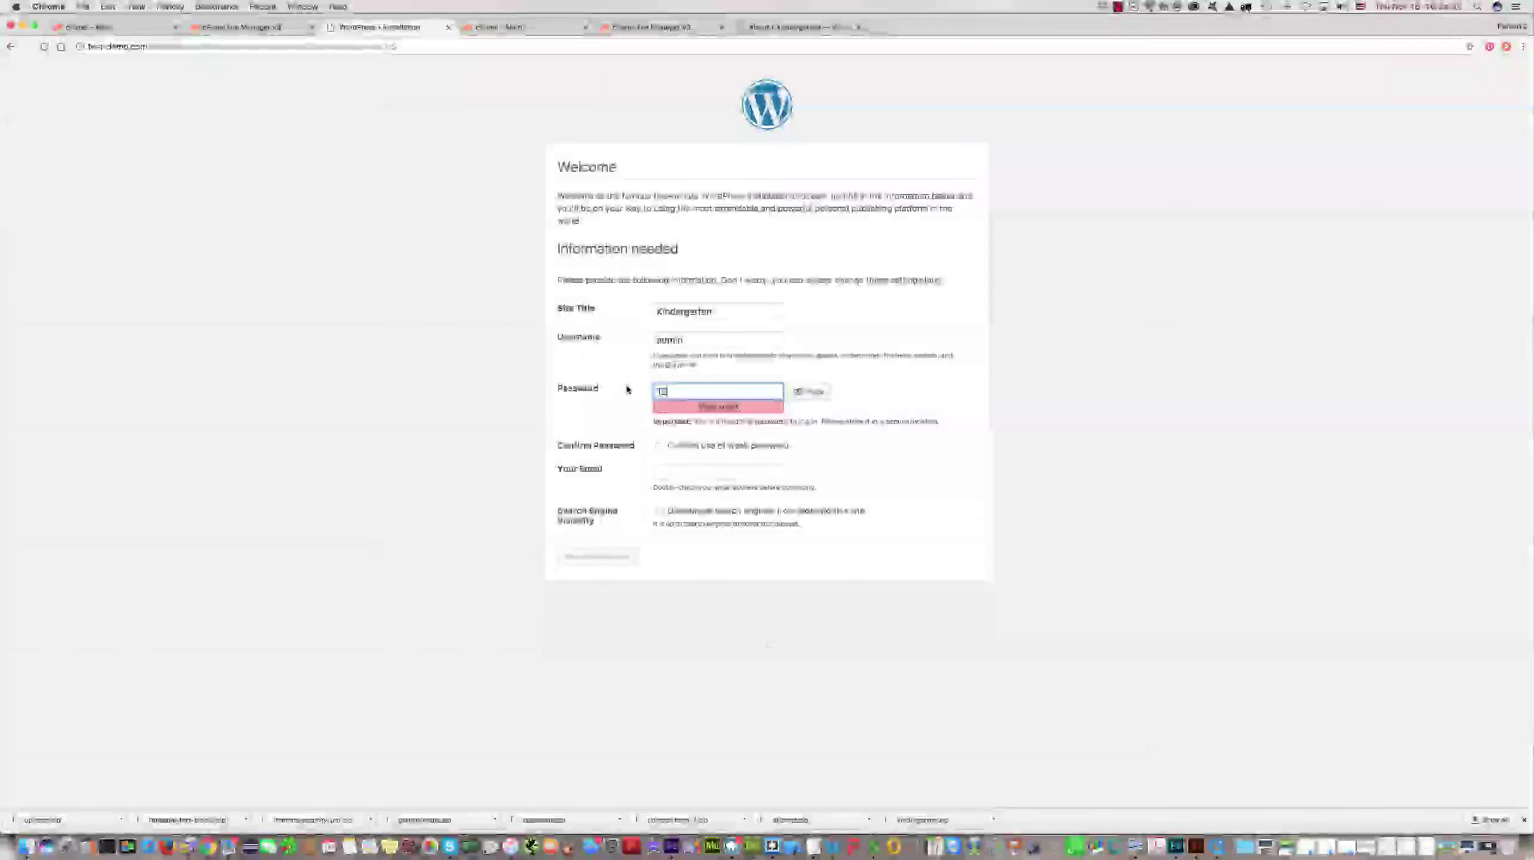
pyautogui.click(660, 446)
pyautogui.click(674, 471)
pyautogui.click(687, 488)
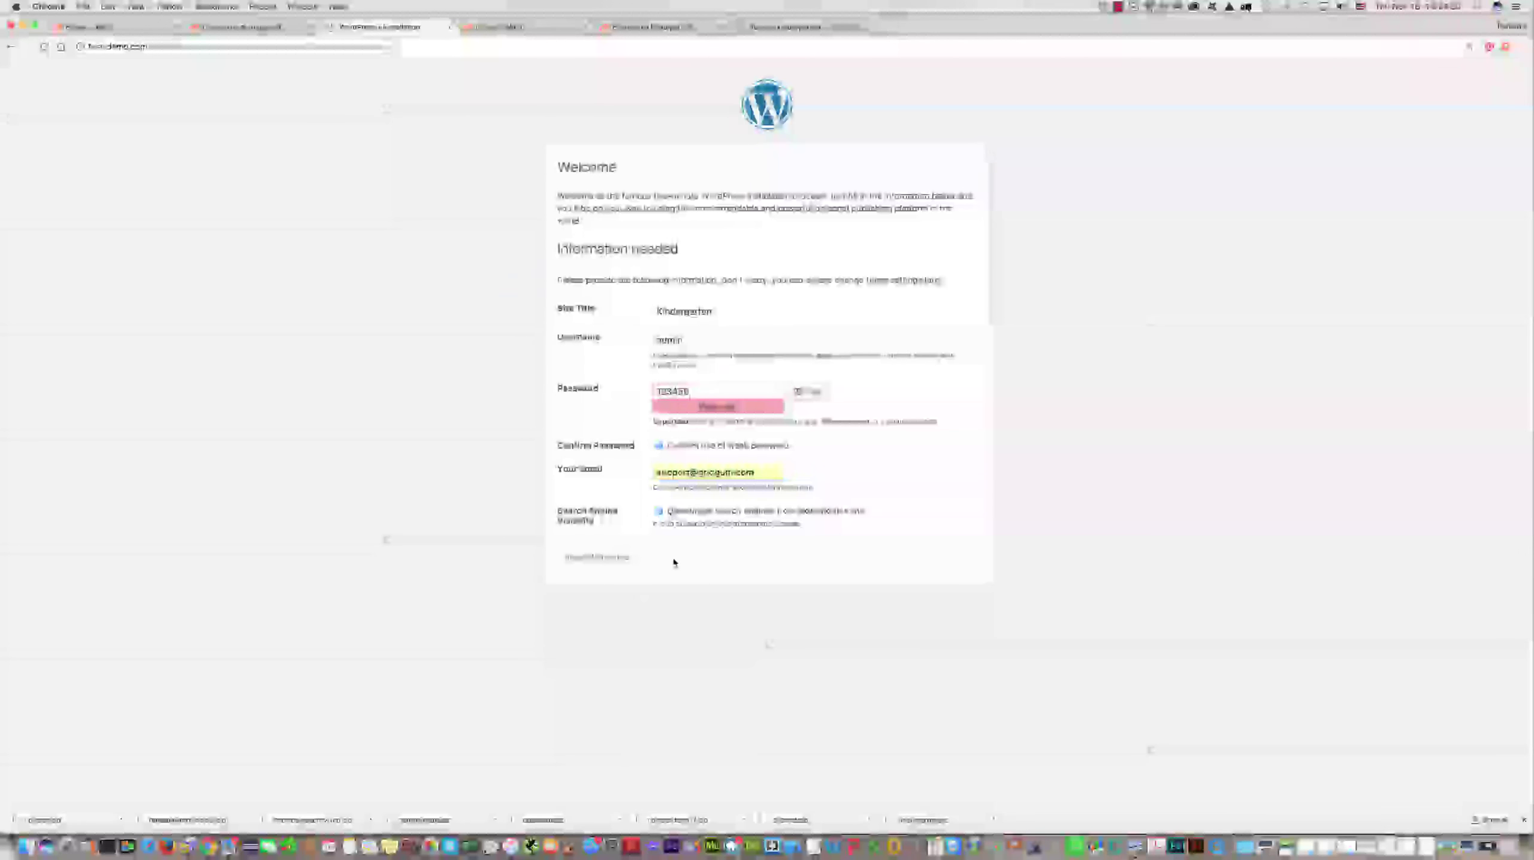
pyautogui.click(605, 557)
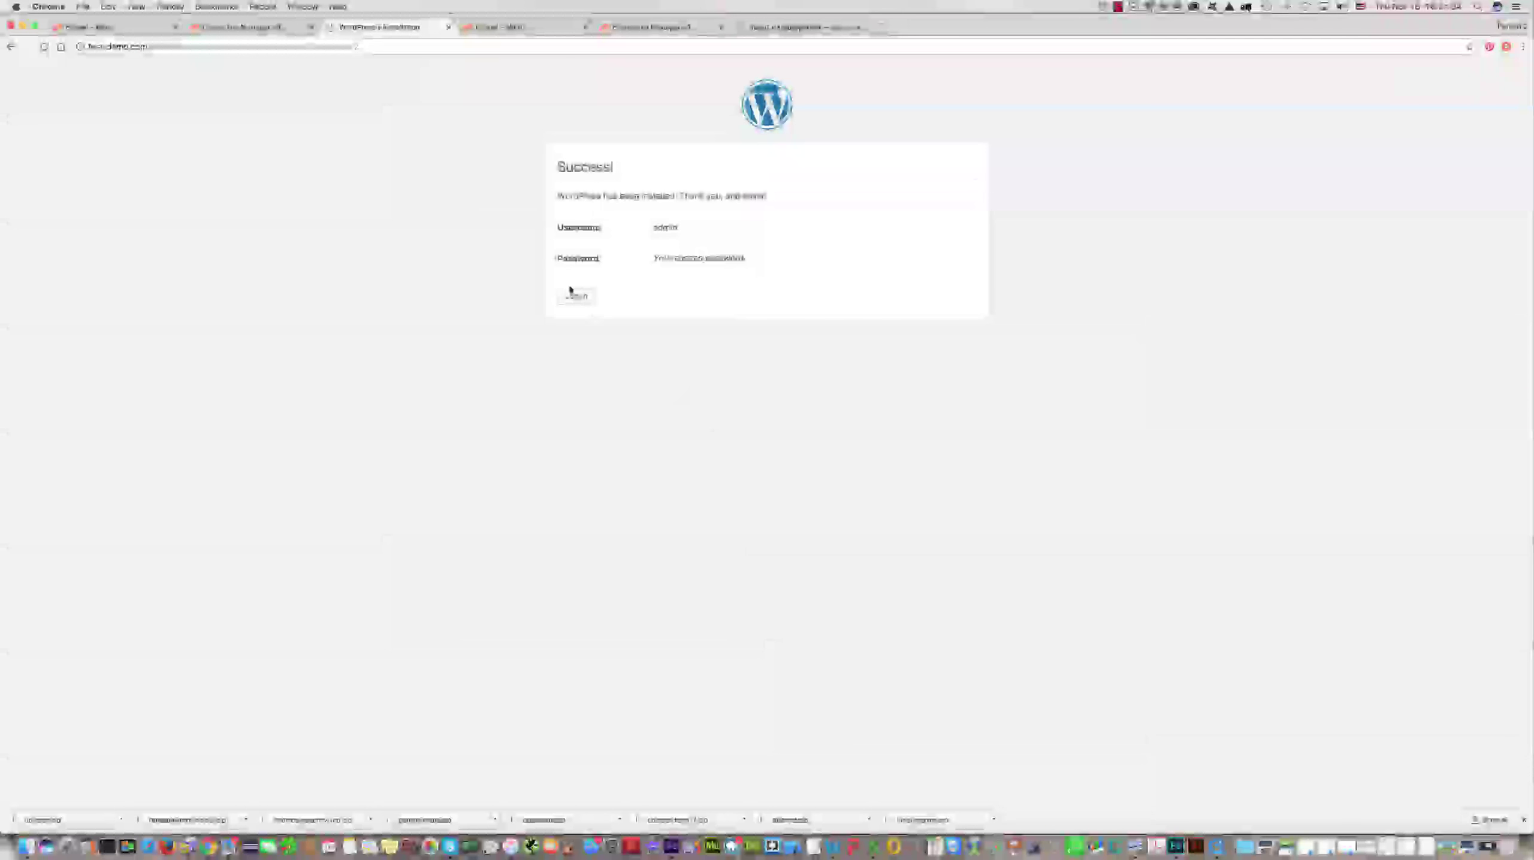
# Step: Log in to the Kindergarten site as admin with the account password
pyautogui.click(577, 296)
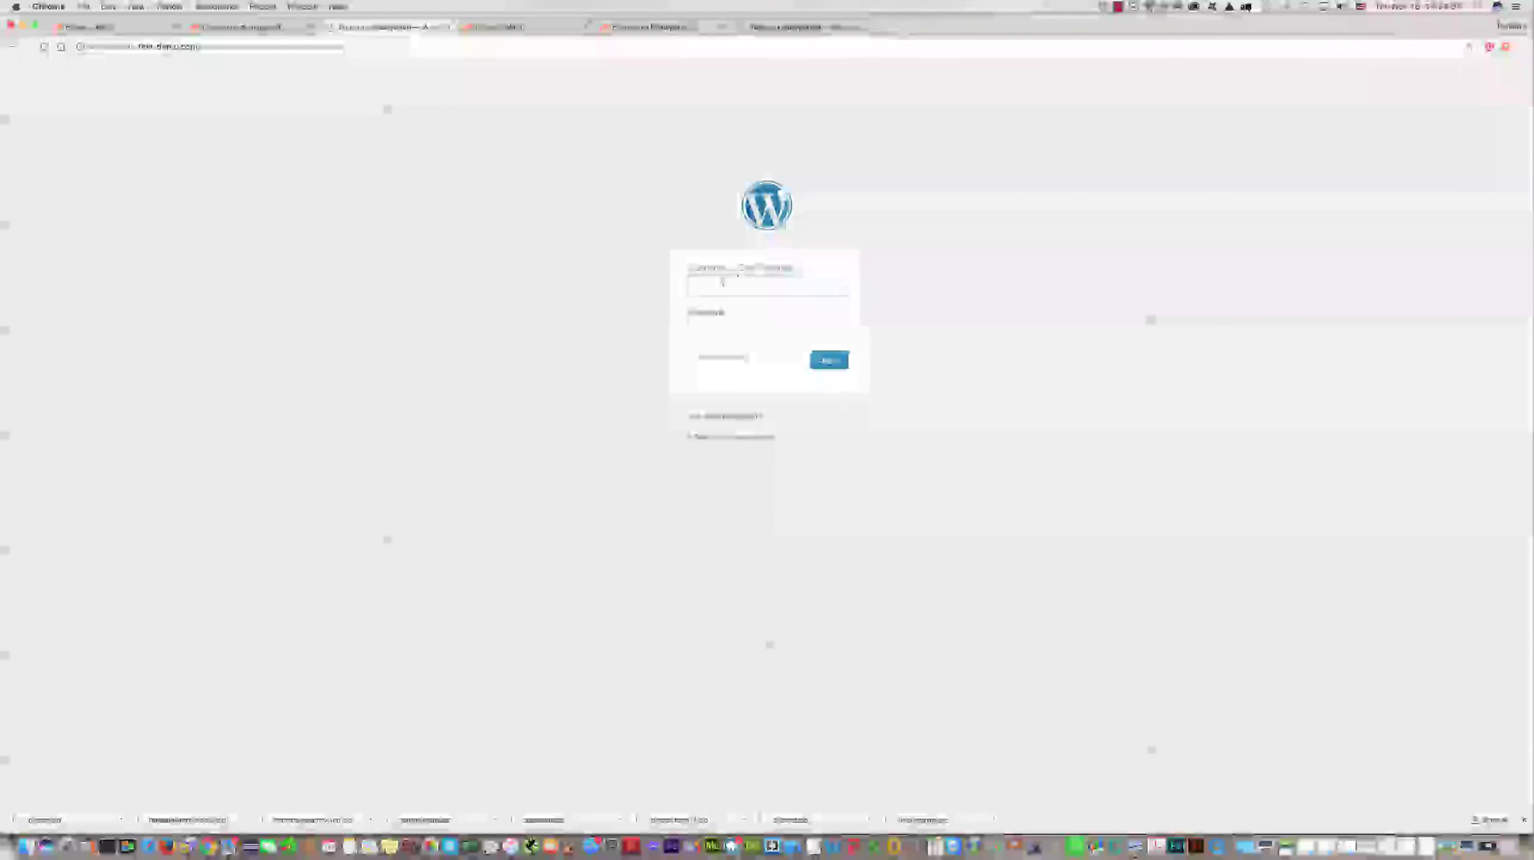
pyautogui.write('admin')
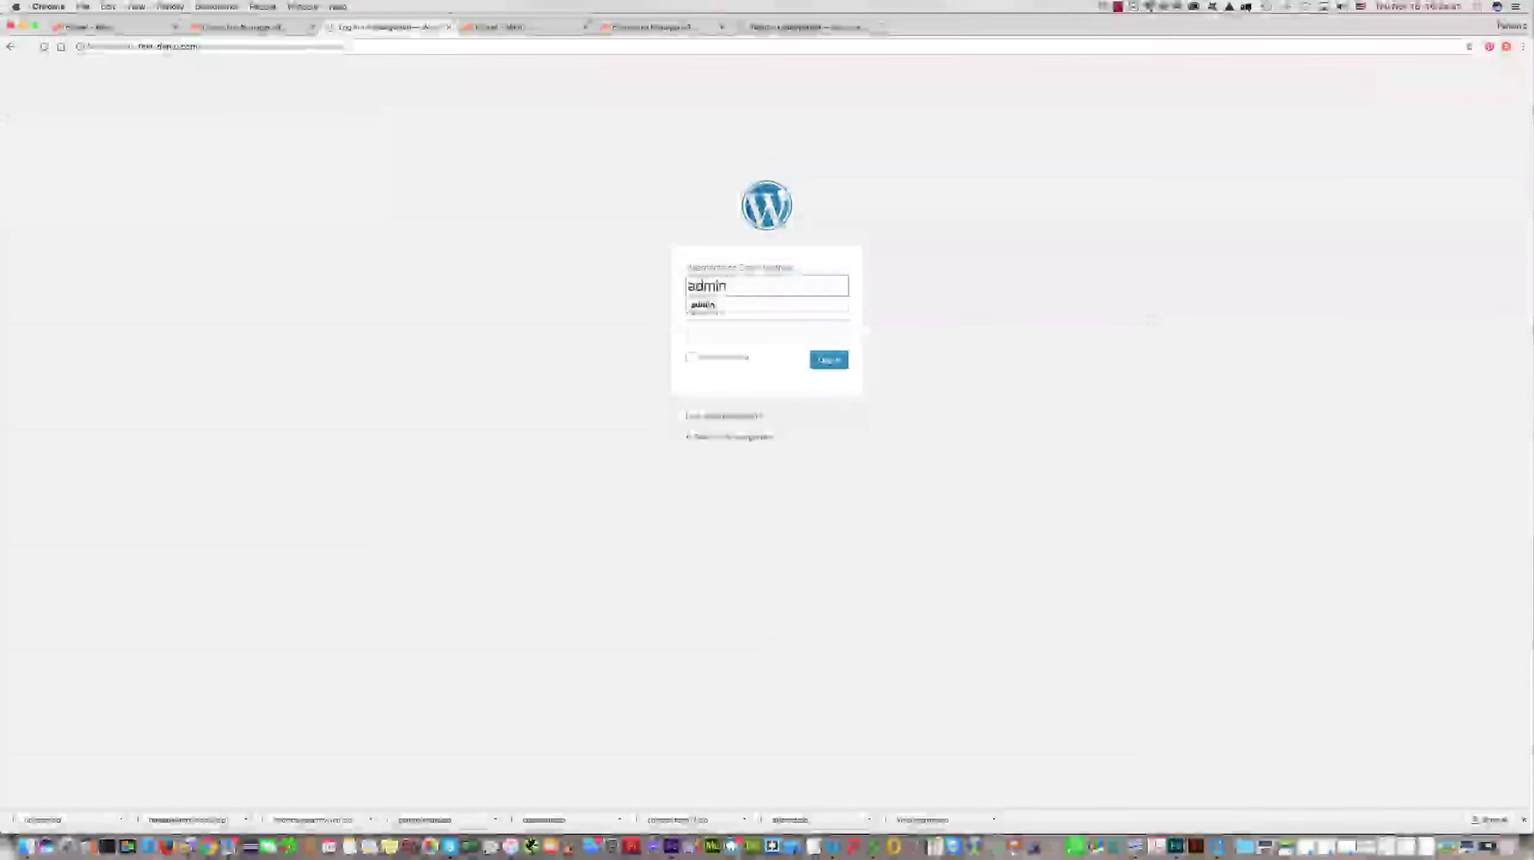
pyautogui.click(685, 328)
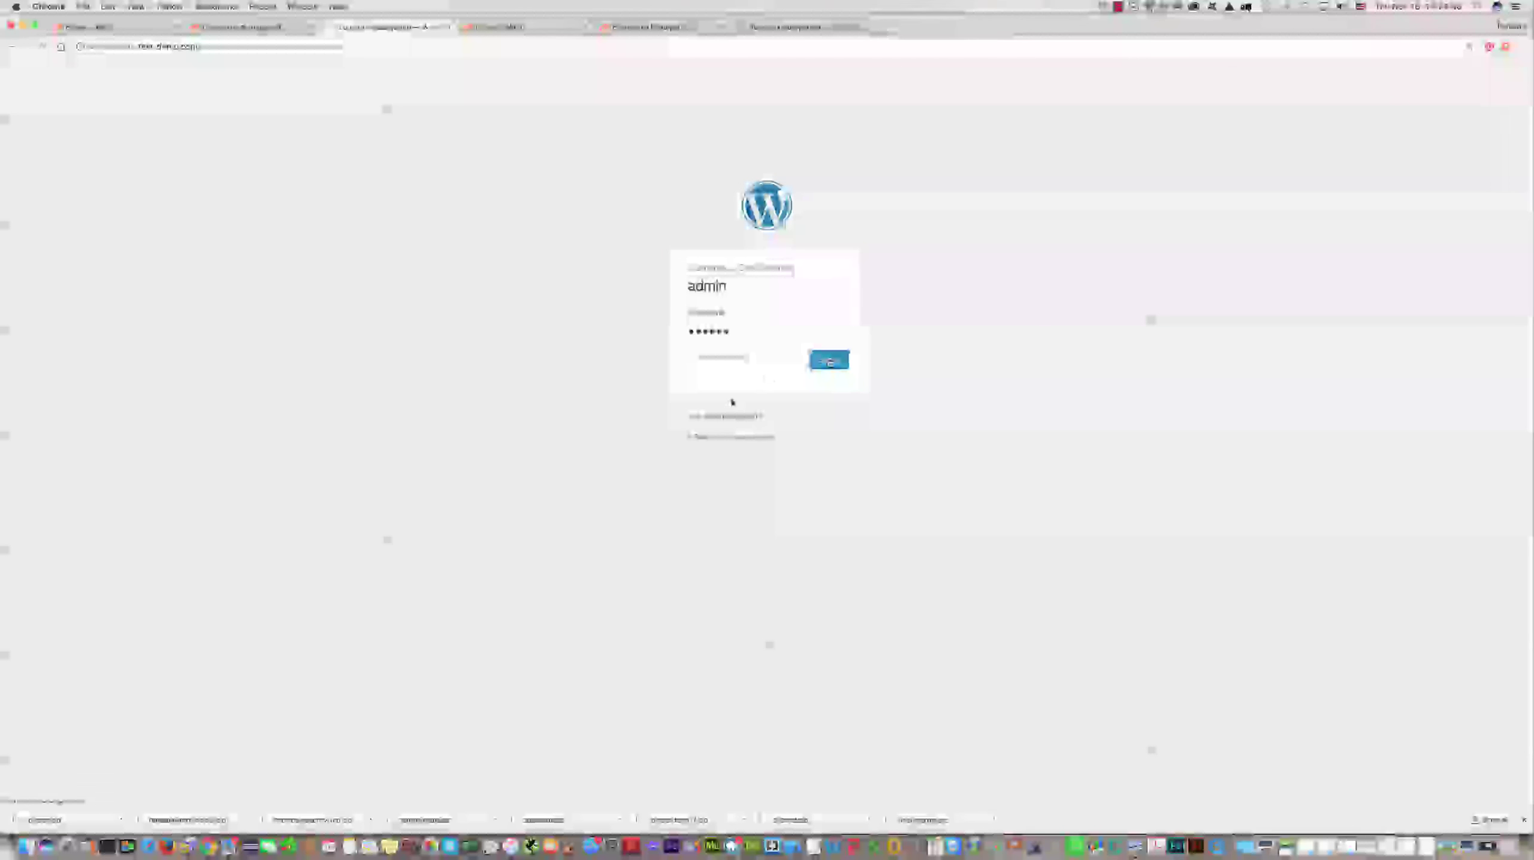
pyautogui.press('Return')
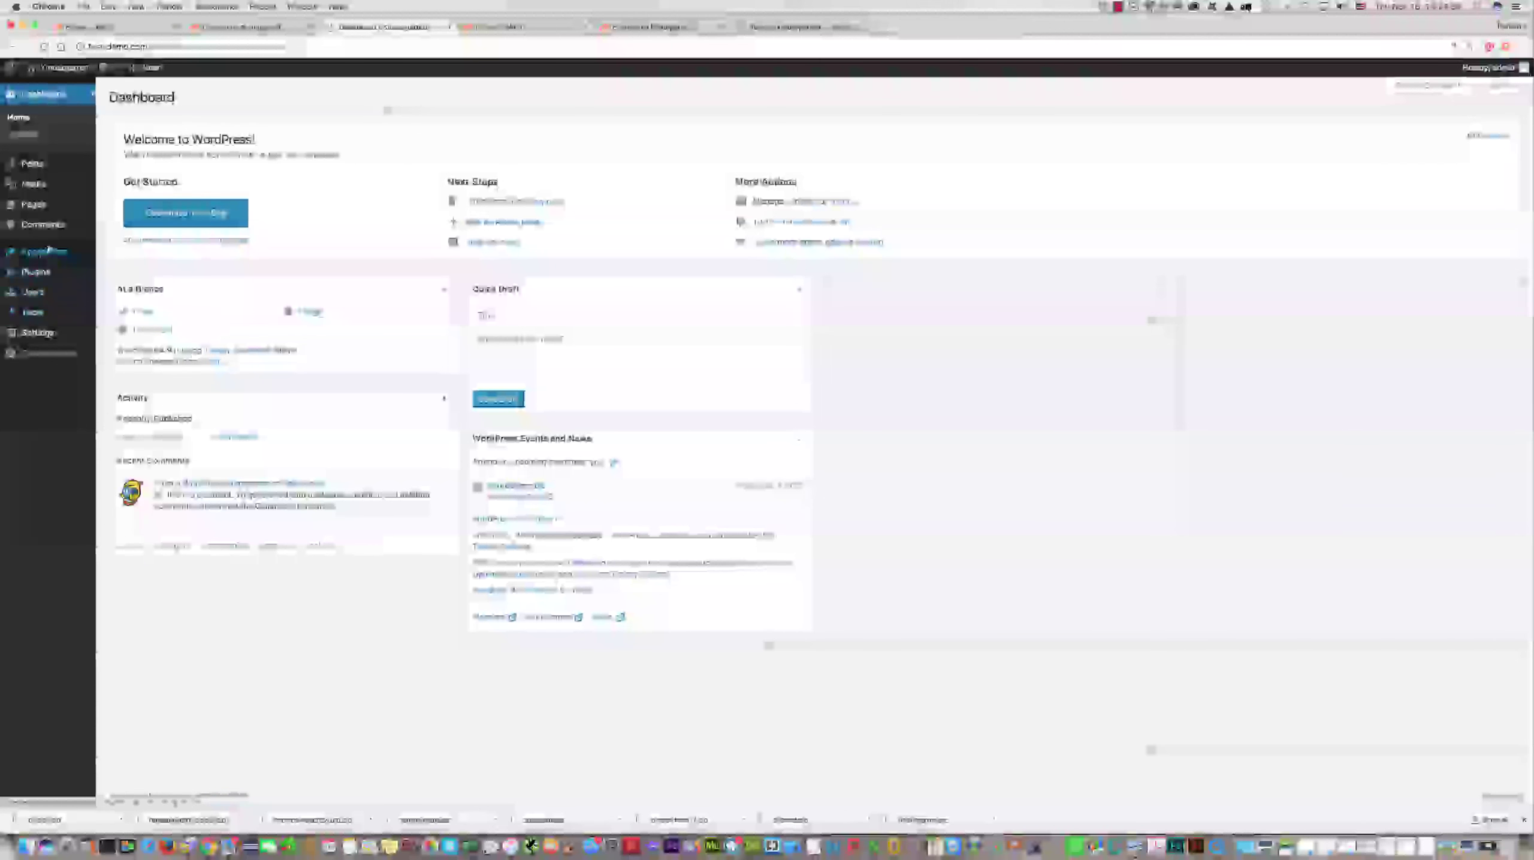
# Step: Go to Appearance > Themes > Add New and open the Upload Theme panel
pyautogui.moveTo(33, 254)
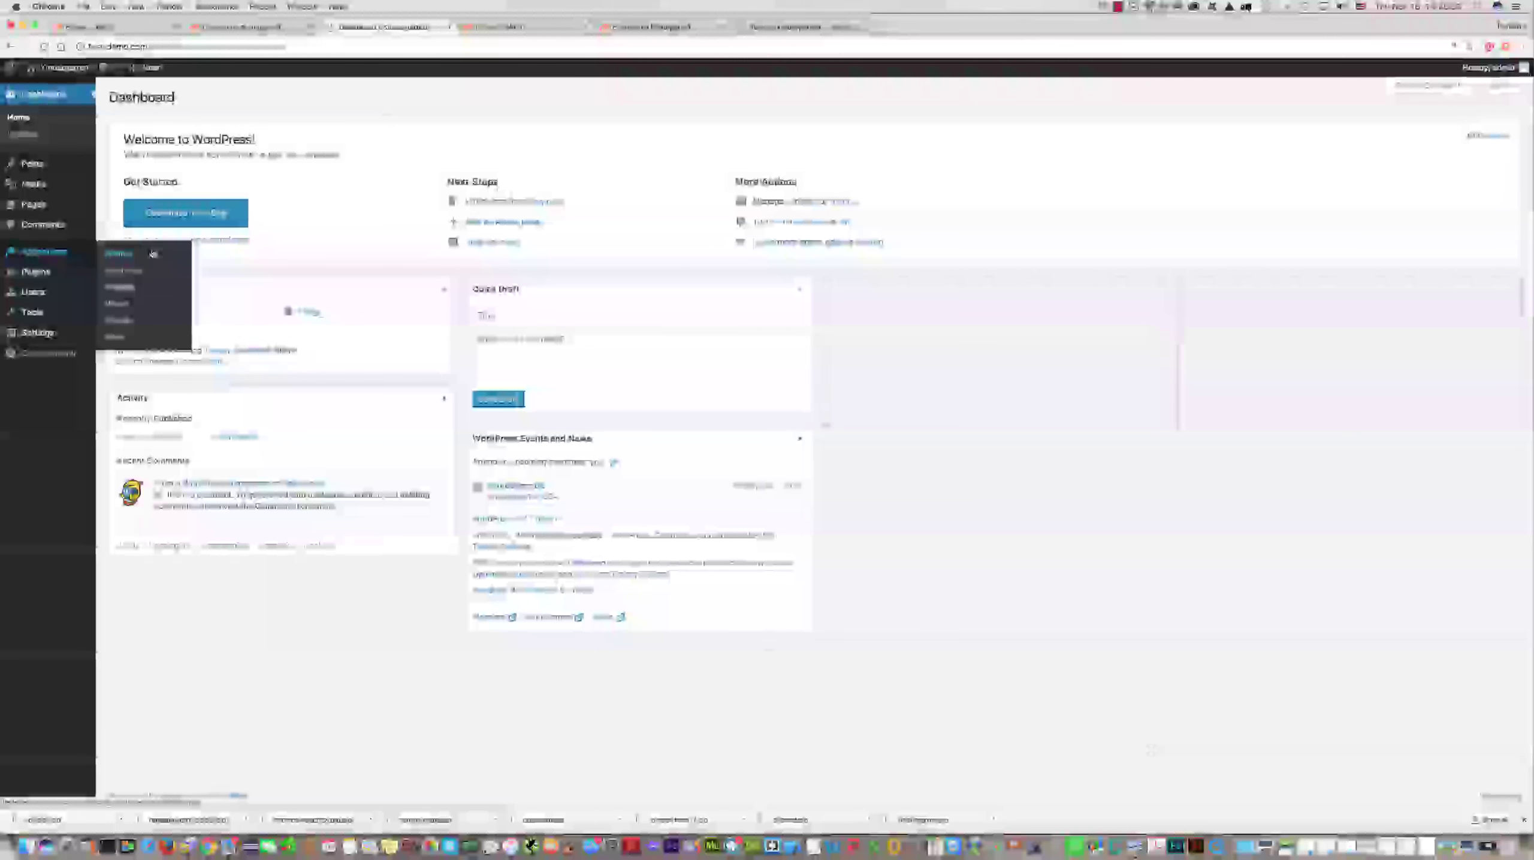
pyautogui.click(117, 253)
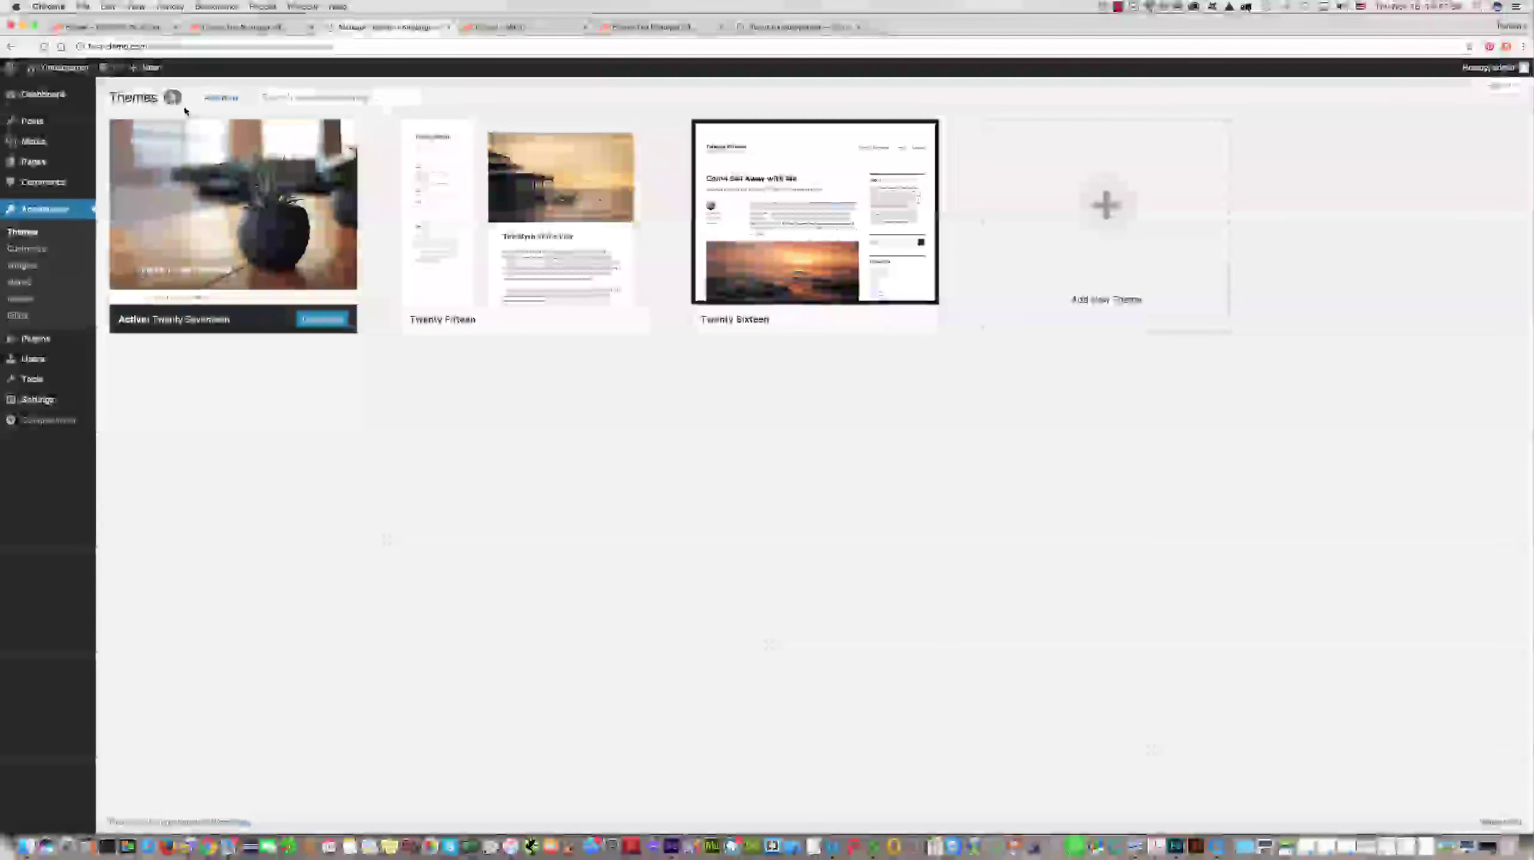
pyautogui.click(216, 98)
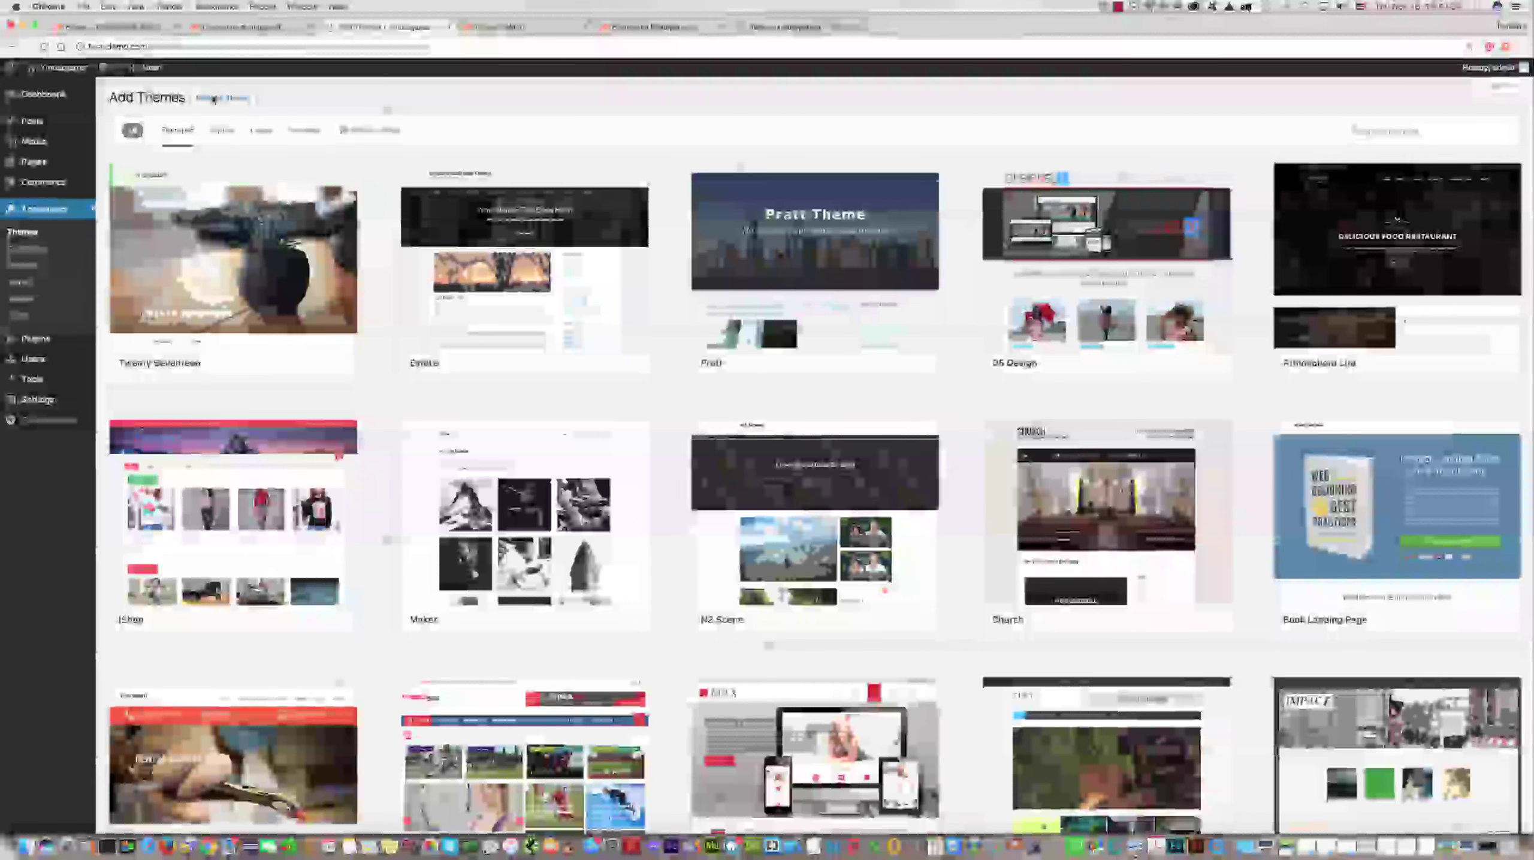
pyautogui.click(221, 99)
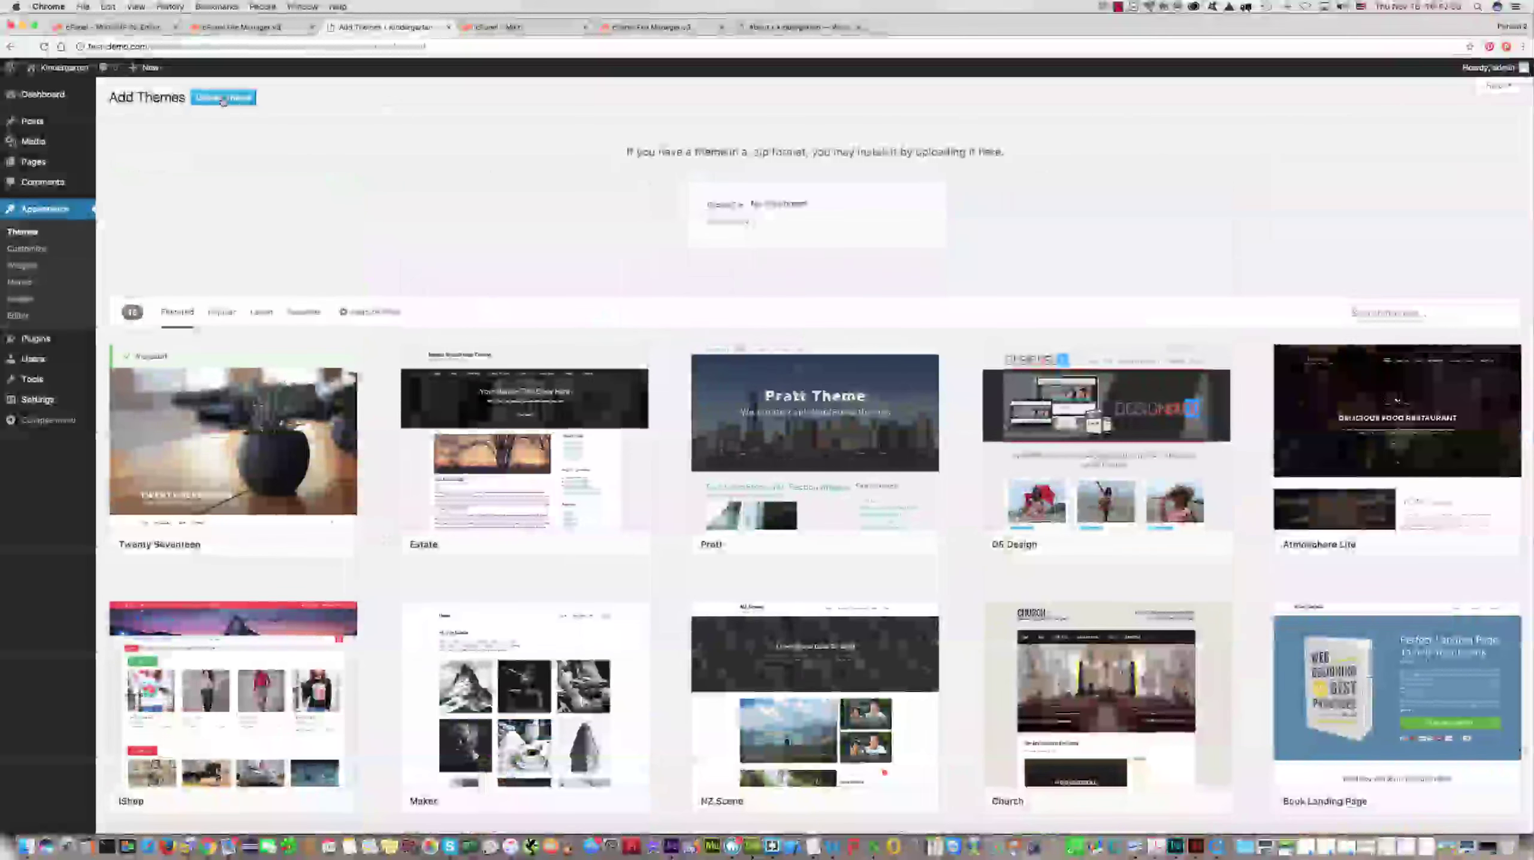
# Step: Choose kindergarten.zip from the downloads subfolder and install the theme
pyautogui.click(725, 205)
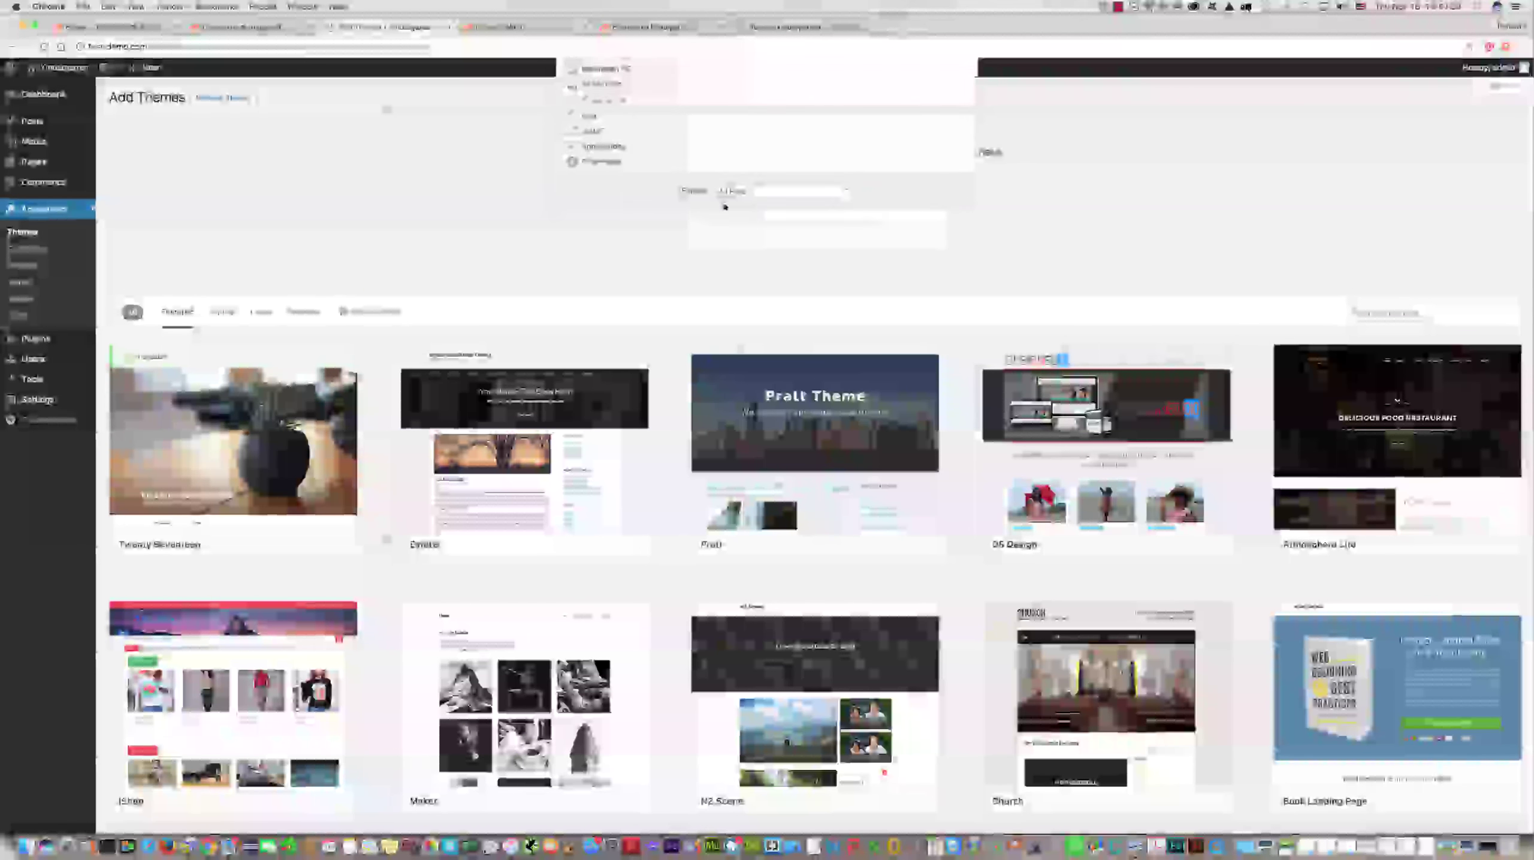
pyautogui.click(740, 70)
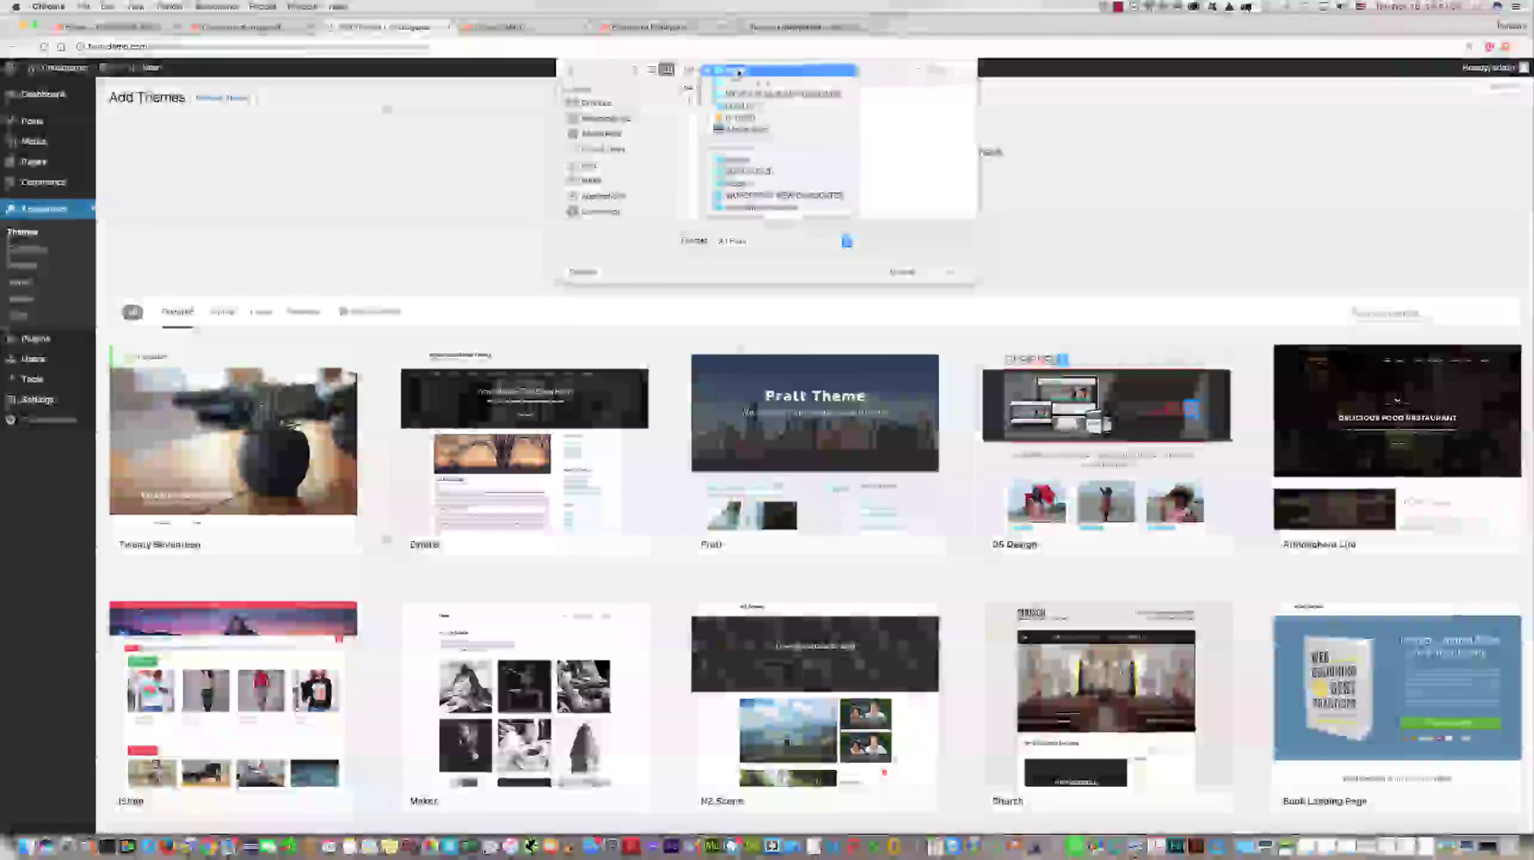
pyautogui.click(742, 84)
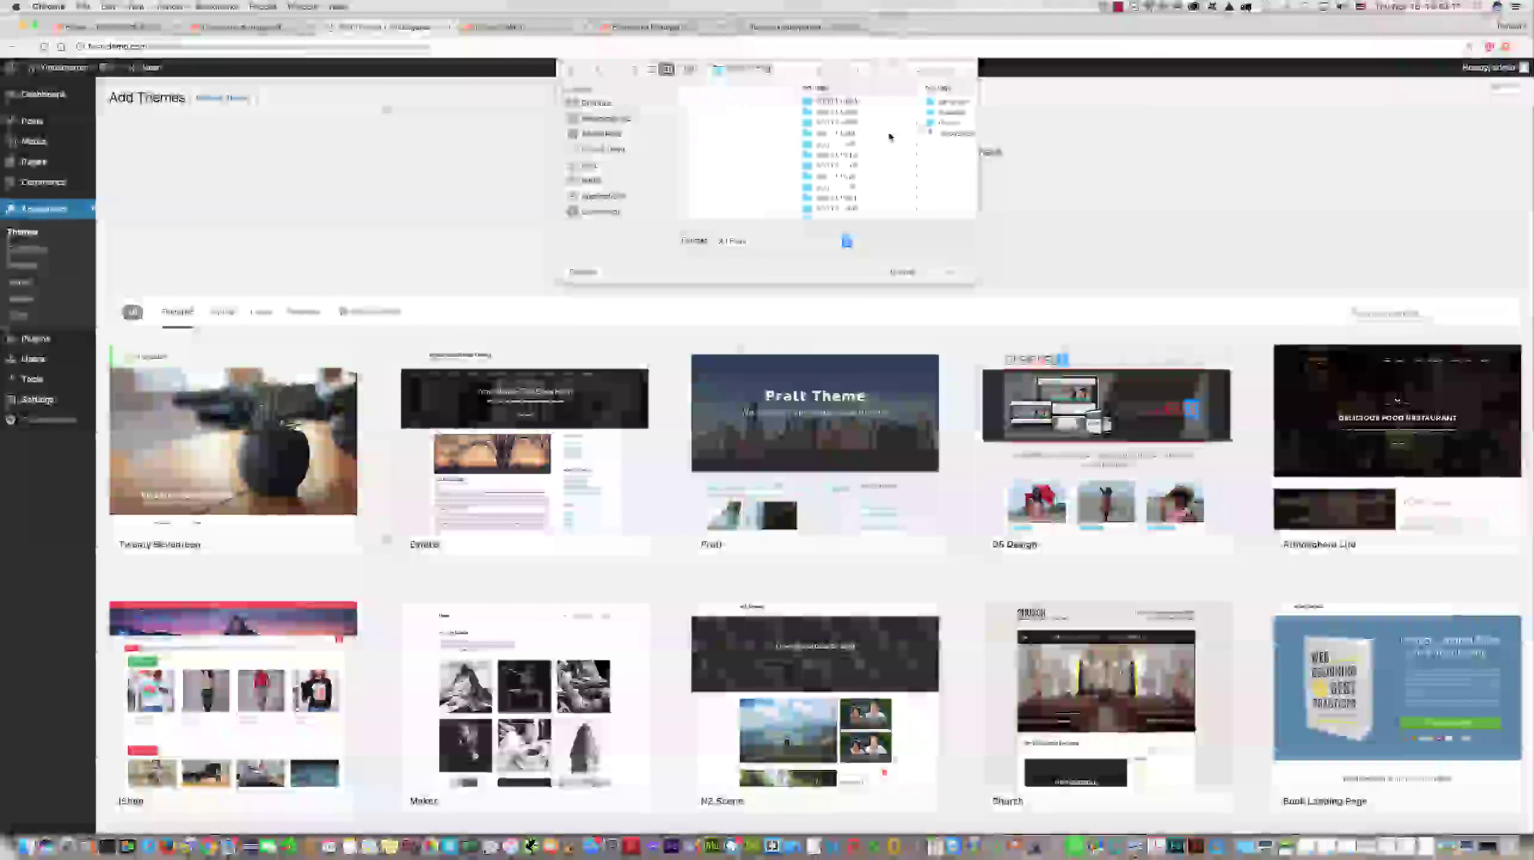
pyautogui.click(878, 124)
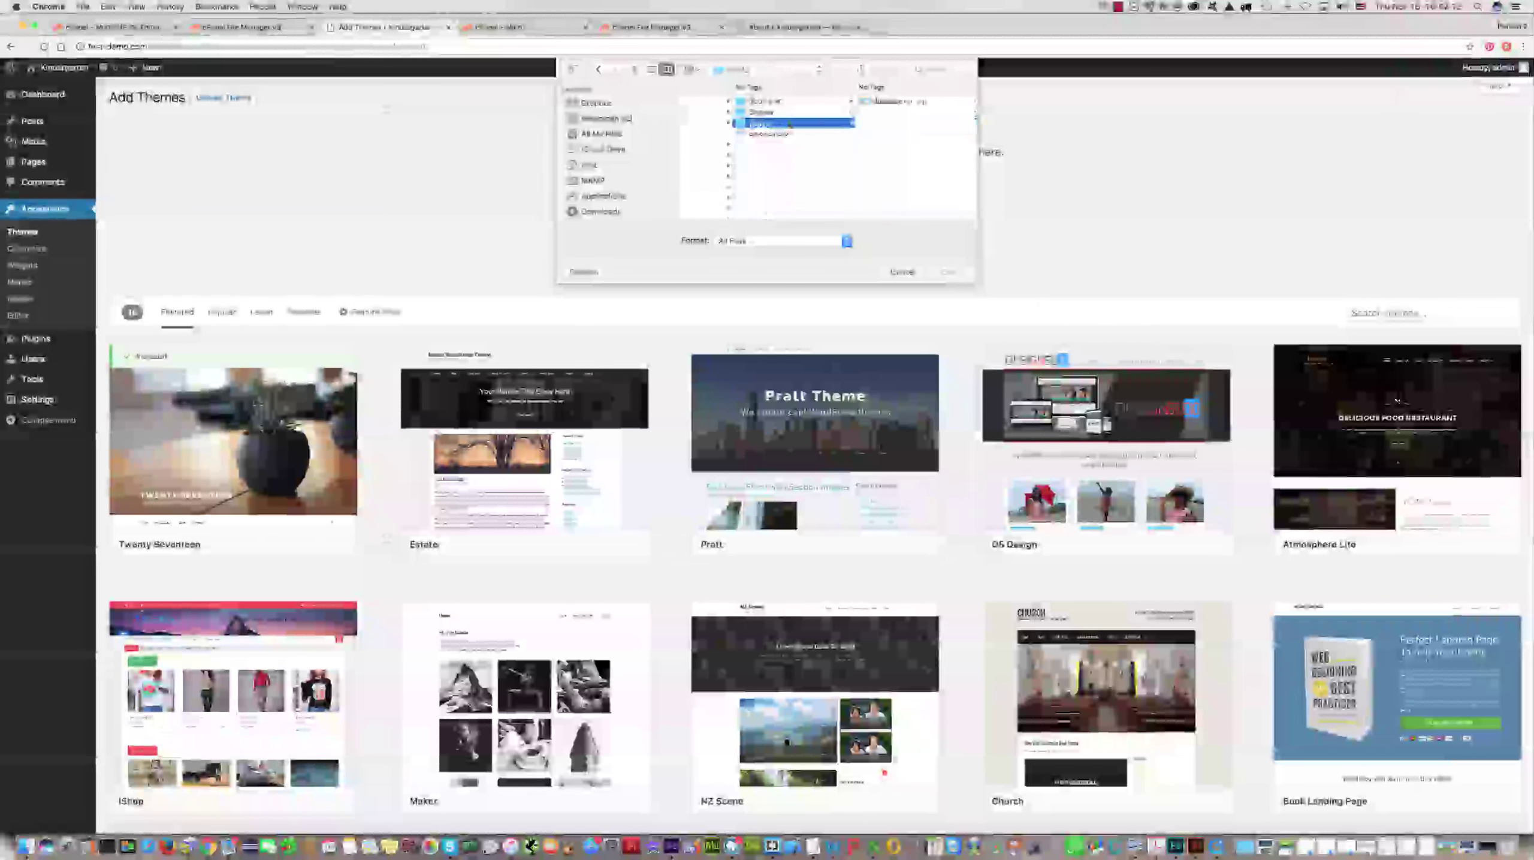
pyautogui.click(890, 103)
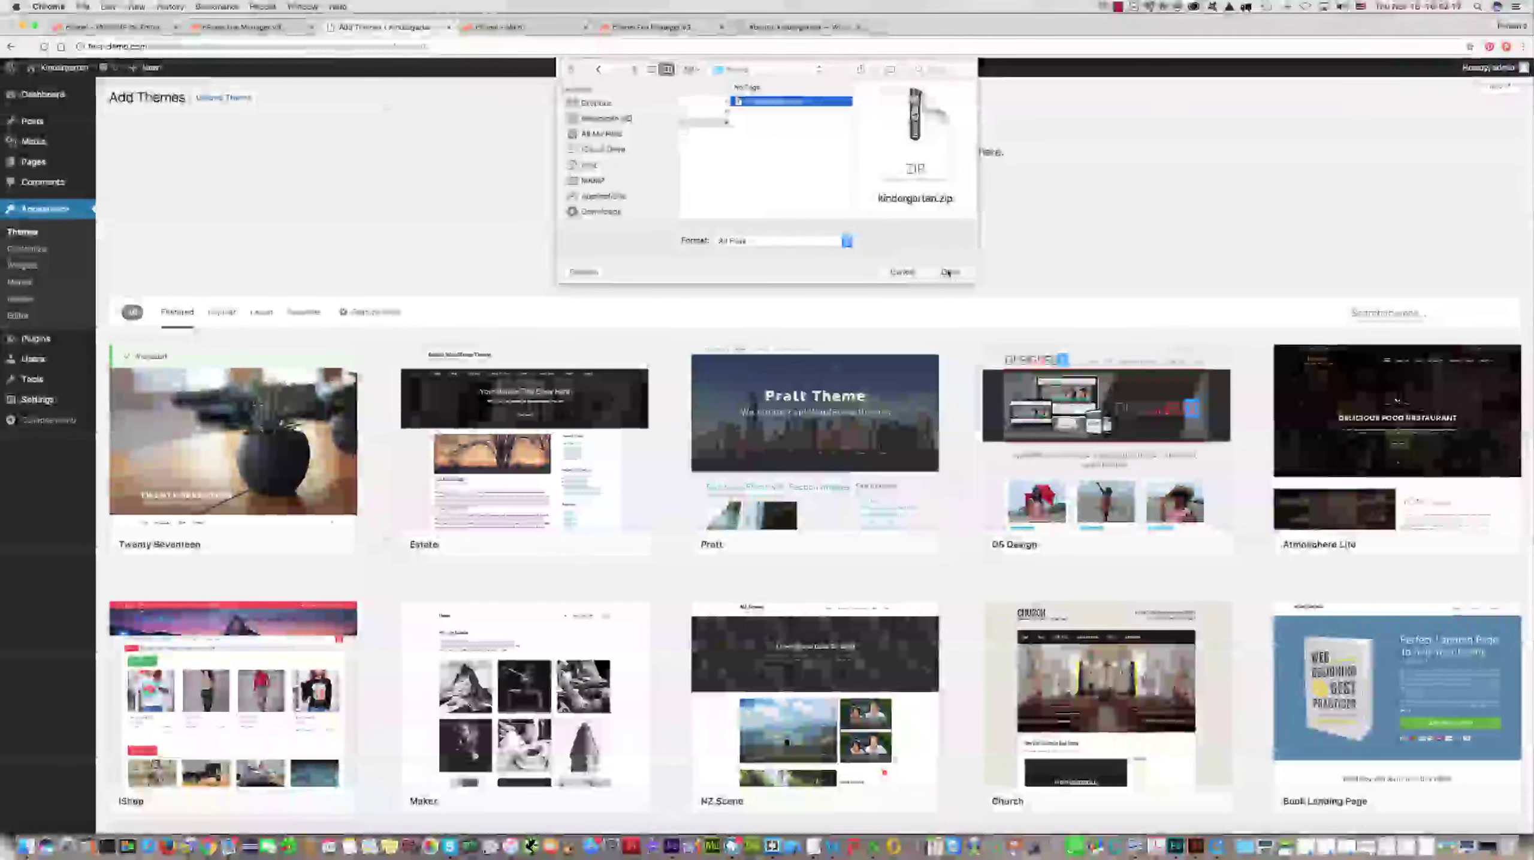
pyautogui.click(949, 272)
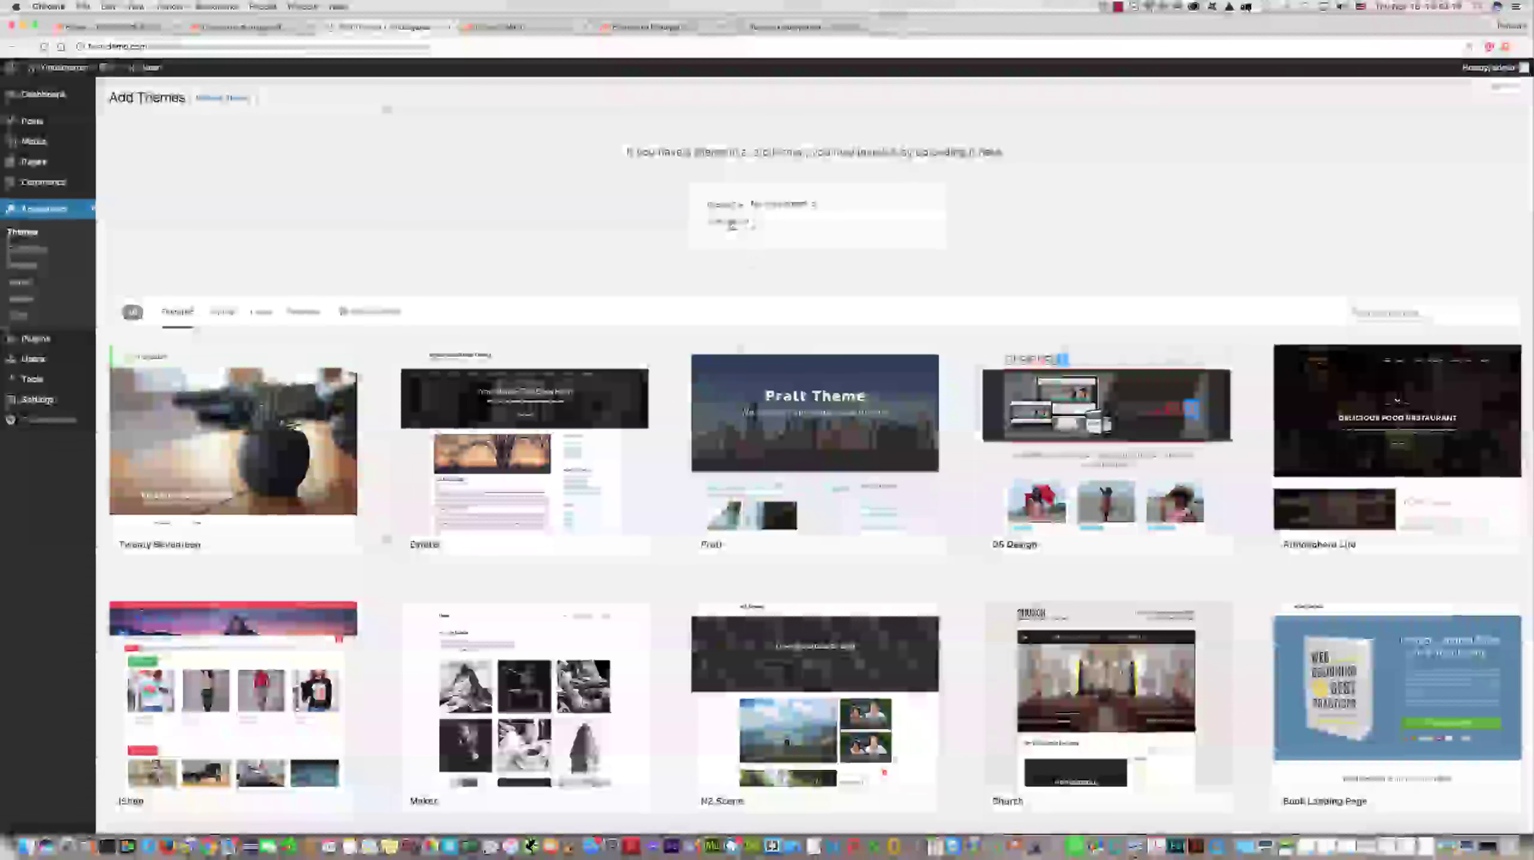
pyautogui.click(727, 221)
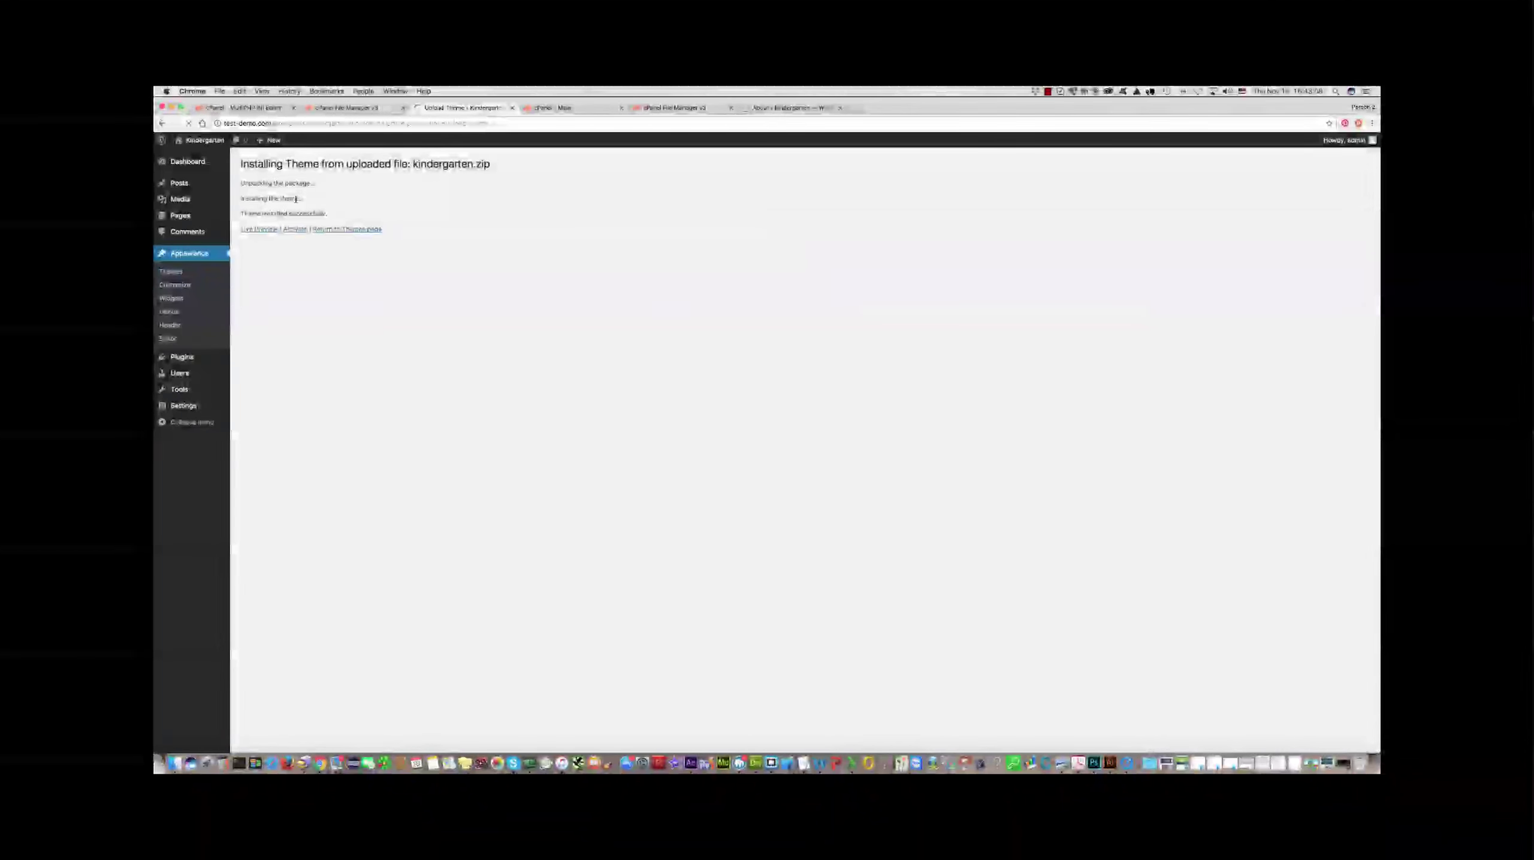
# Step: Activate the newly installed Kids Land (Kindergarten) theme
pyautogui.click(249, 229)
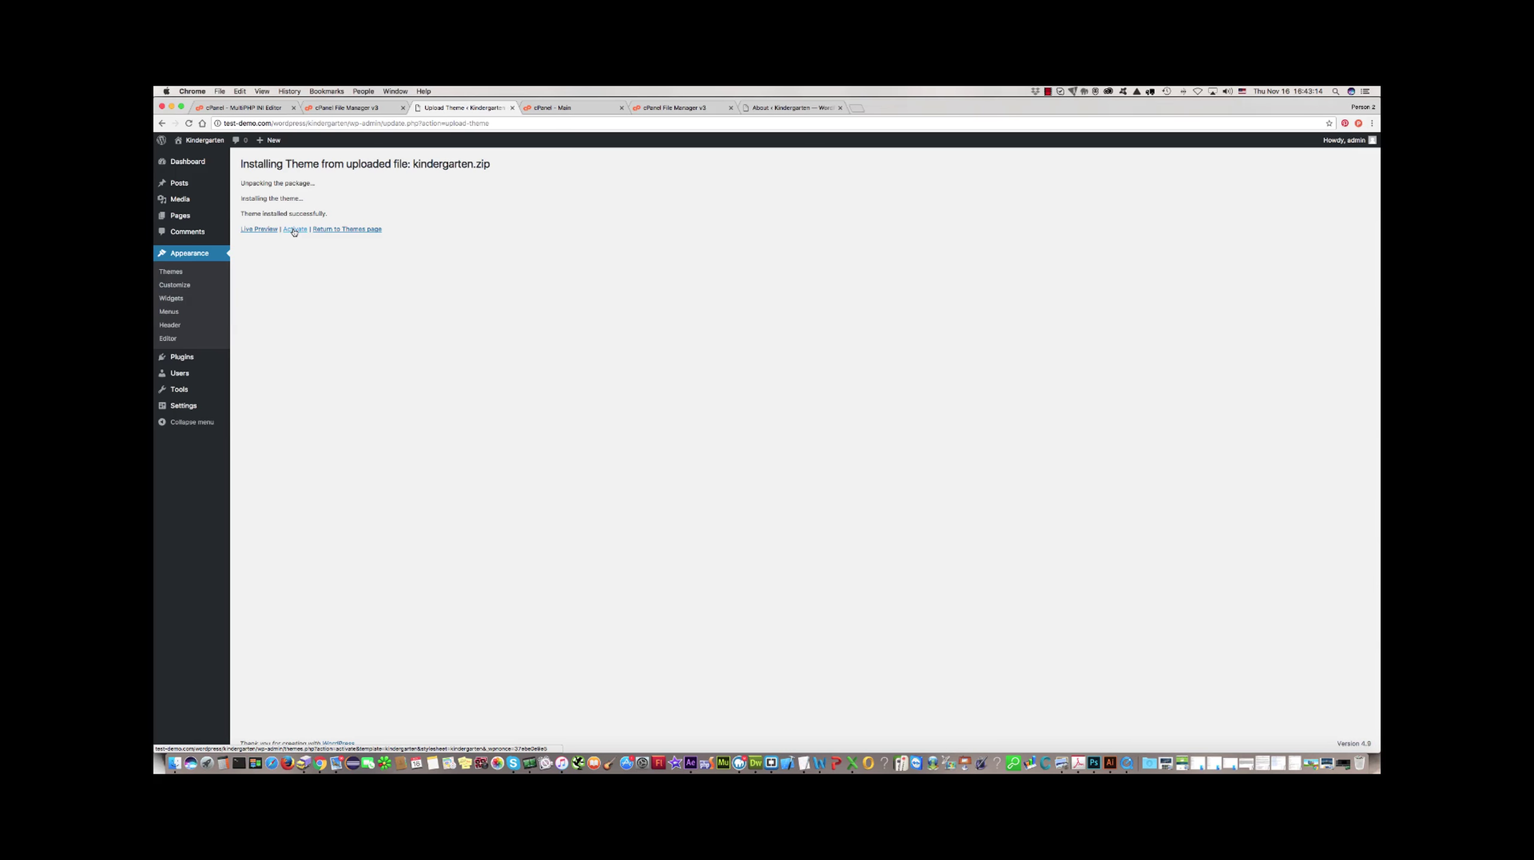
pyautogui.click(295, 230)
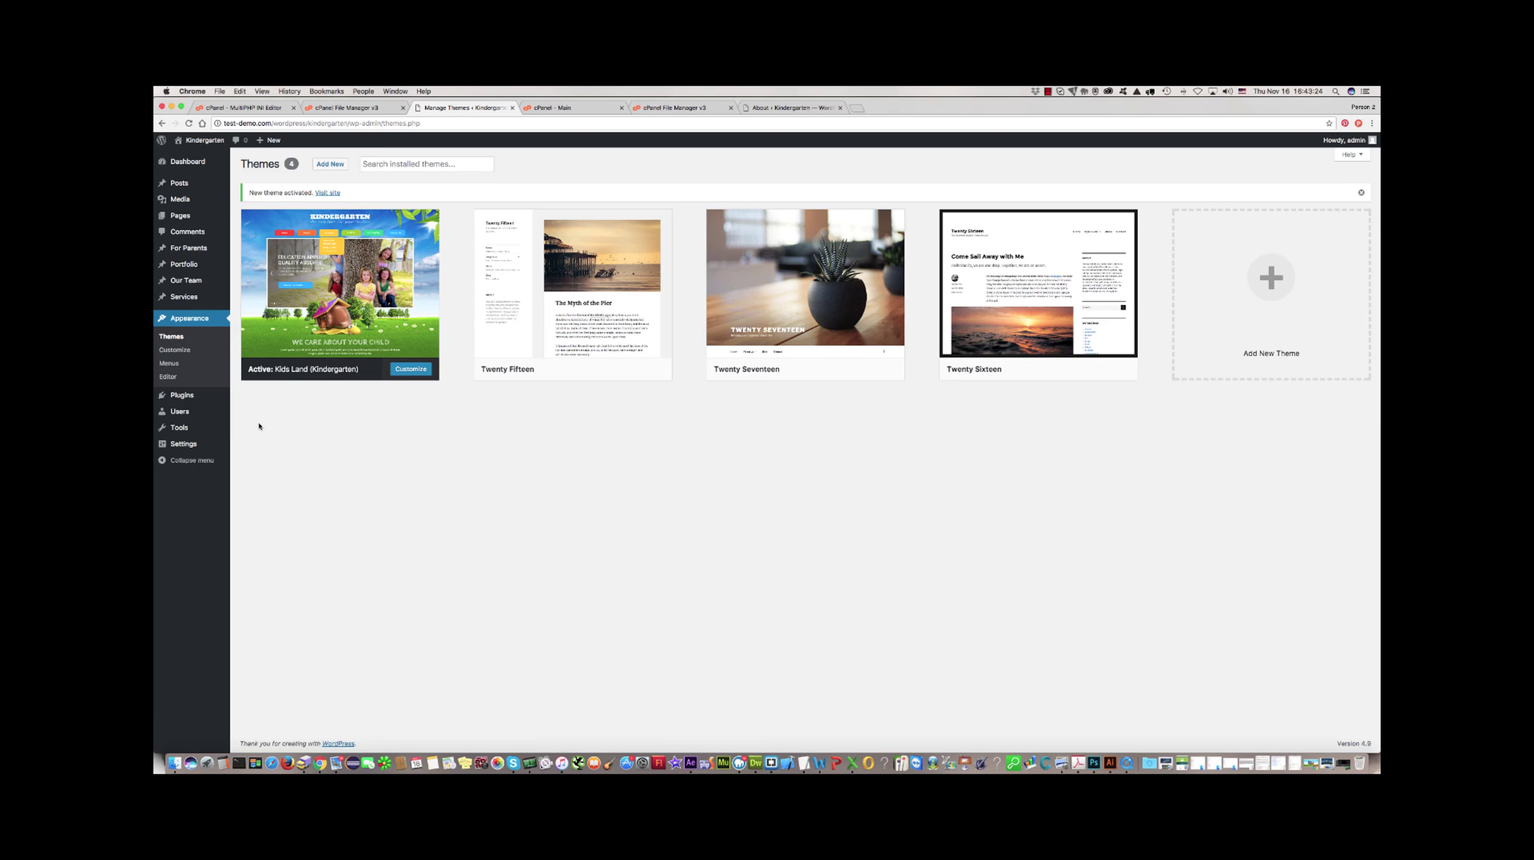
# Step: Upload akismet.zip from the plugins folder, install it, and return to Add Plugins
pyautogui.moveTo(176, 397)
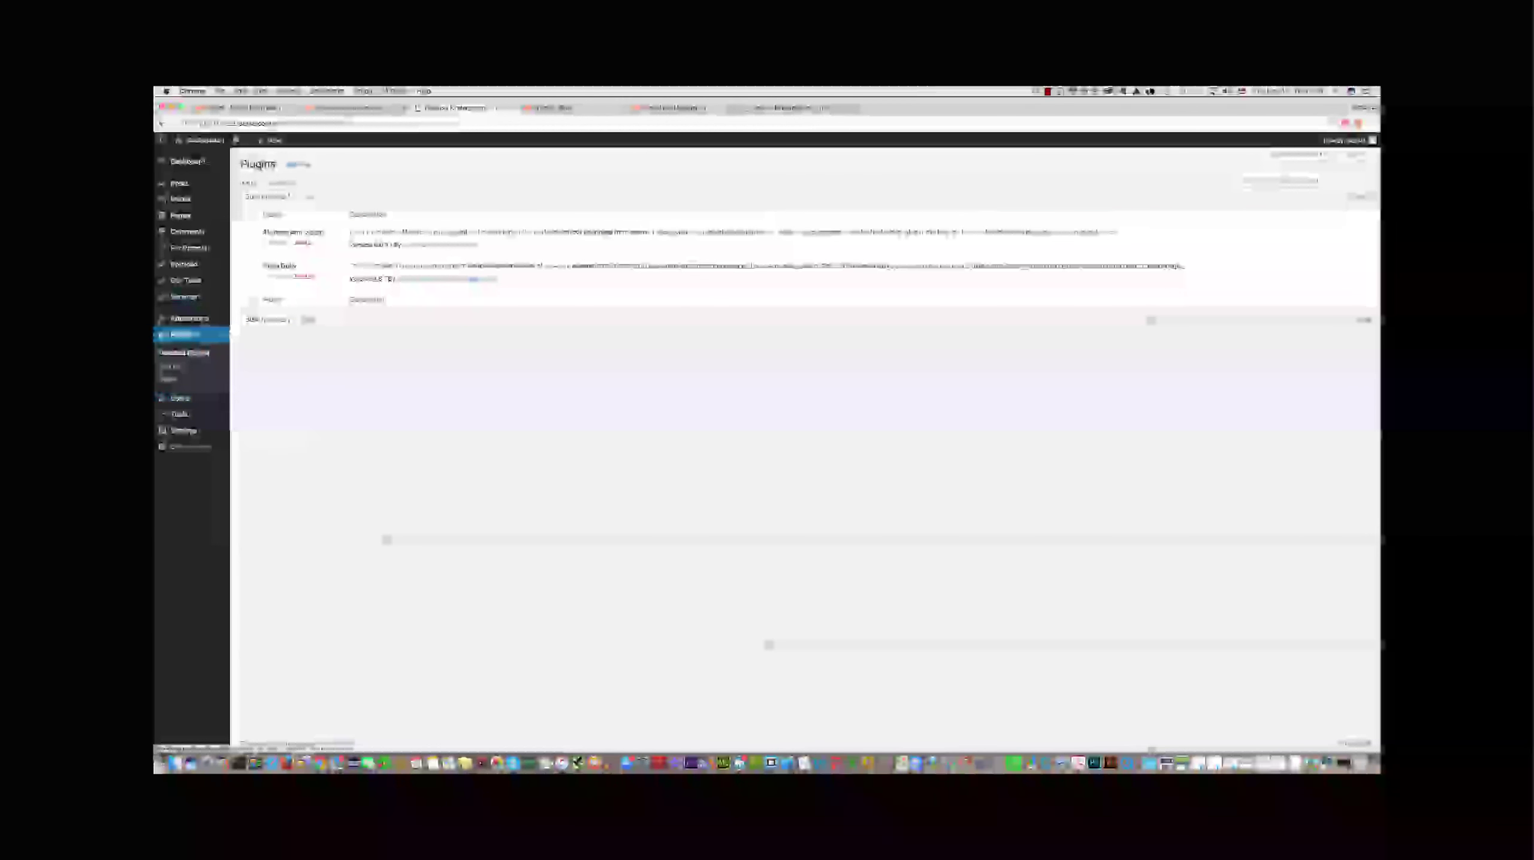
pyautogui.click(297, 164)
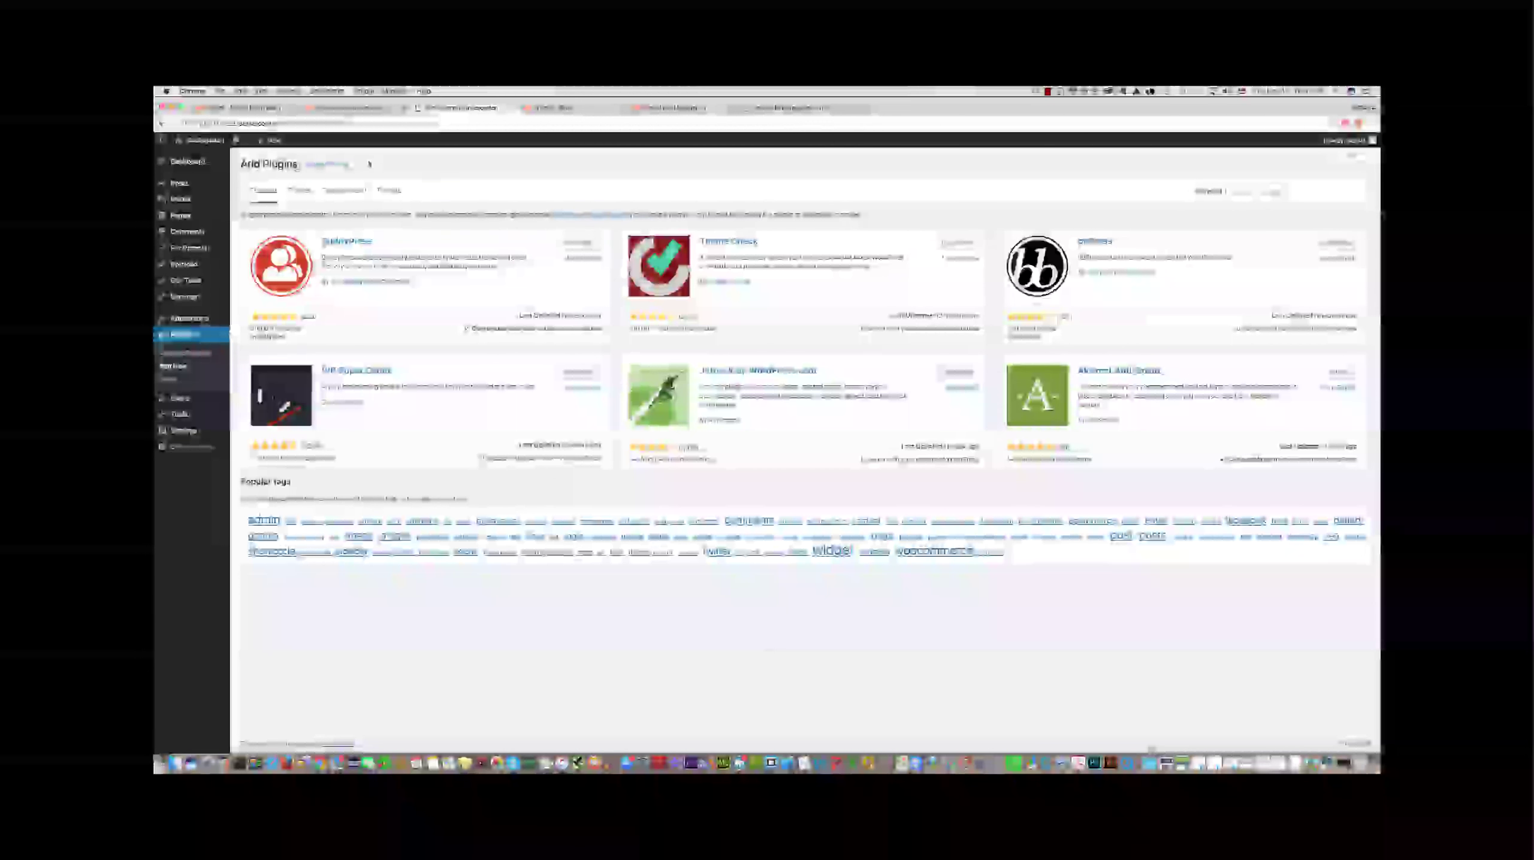
pyautogui.click(325, 164)
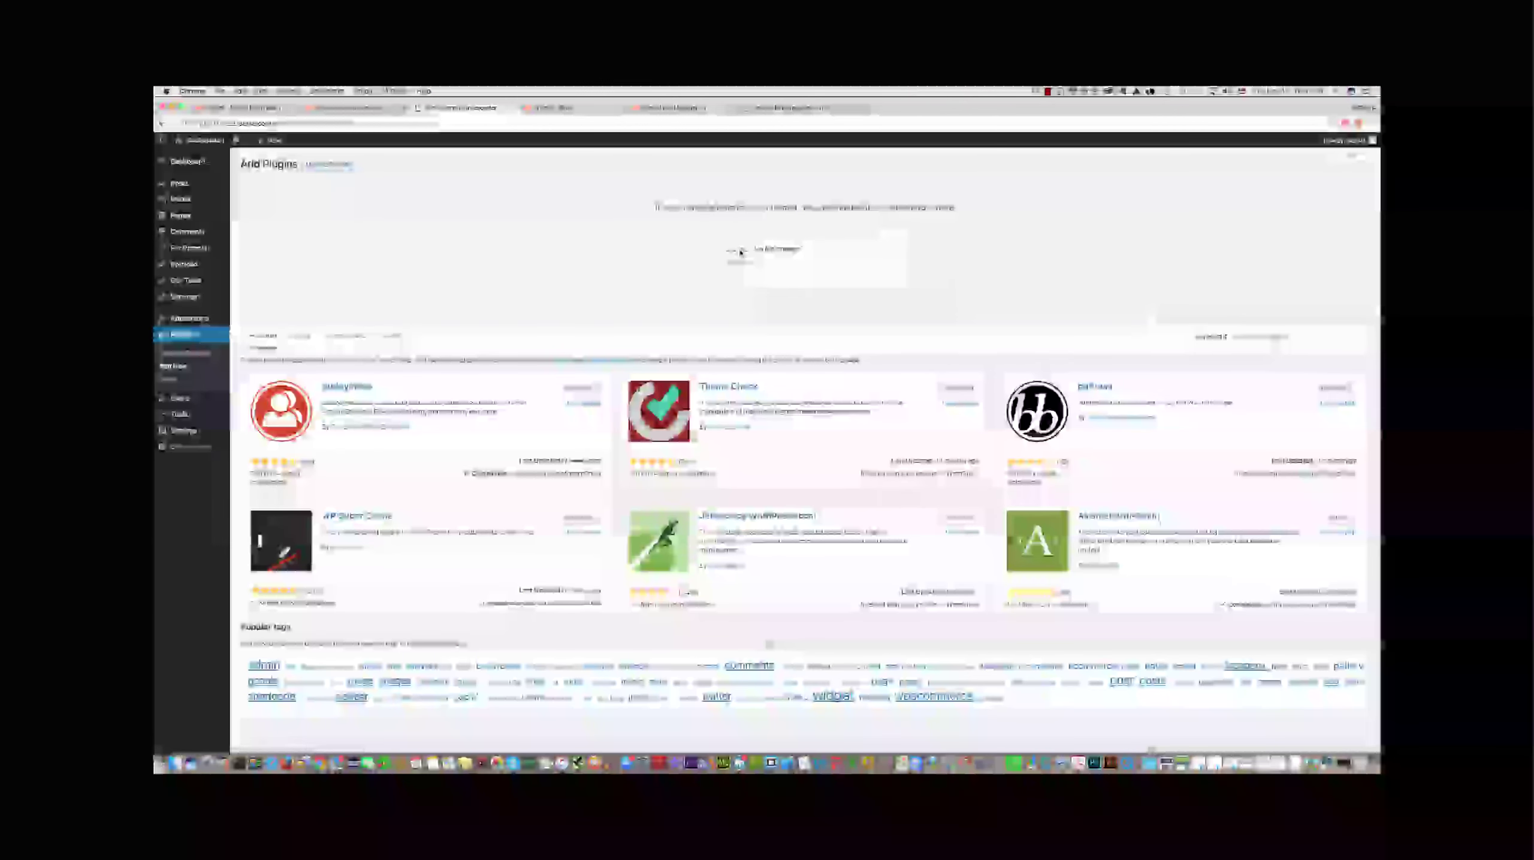
pyautogui.click(738, 250)
pyautogui.click(749, 142)
pyautogui.click(752, 152)
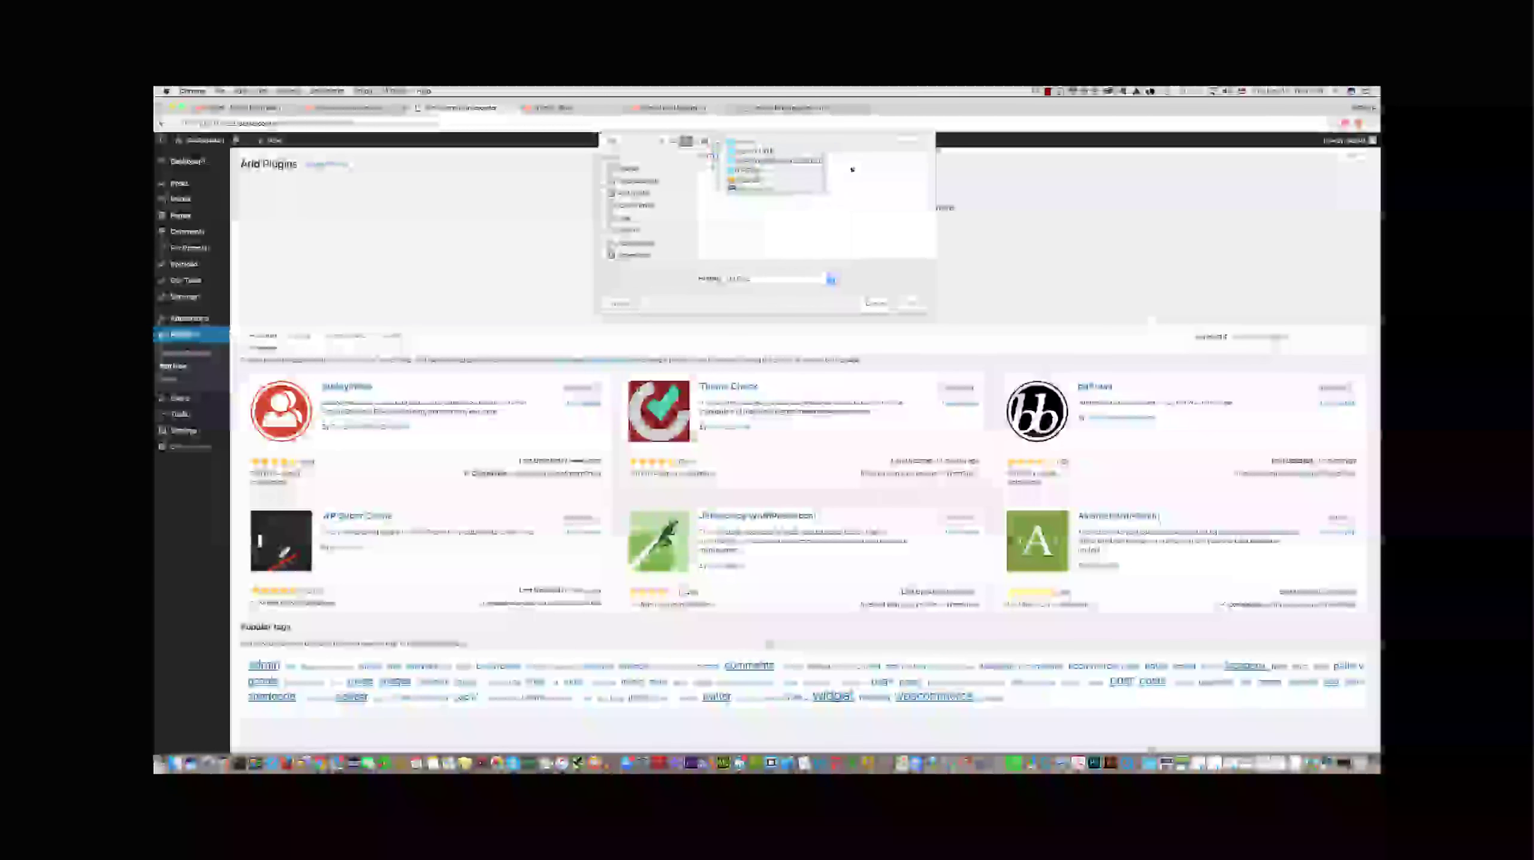
pyautogui.click(851, 172)
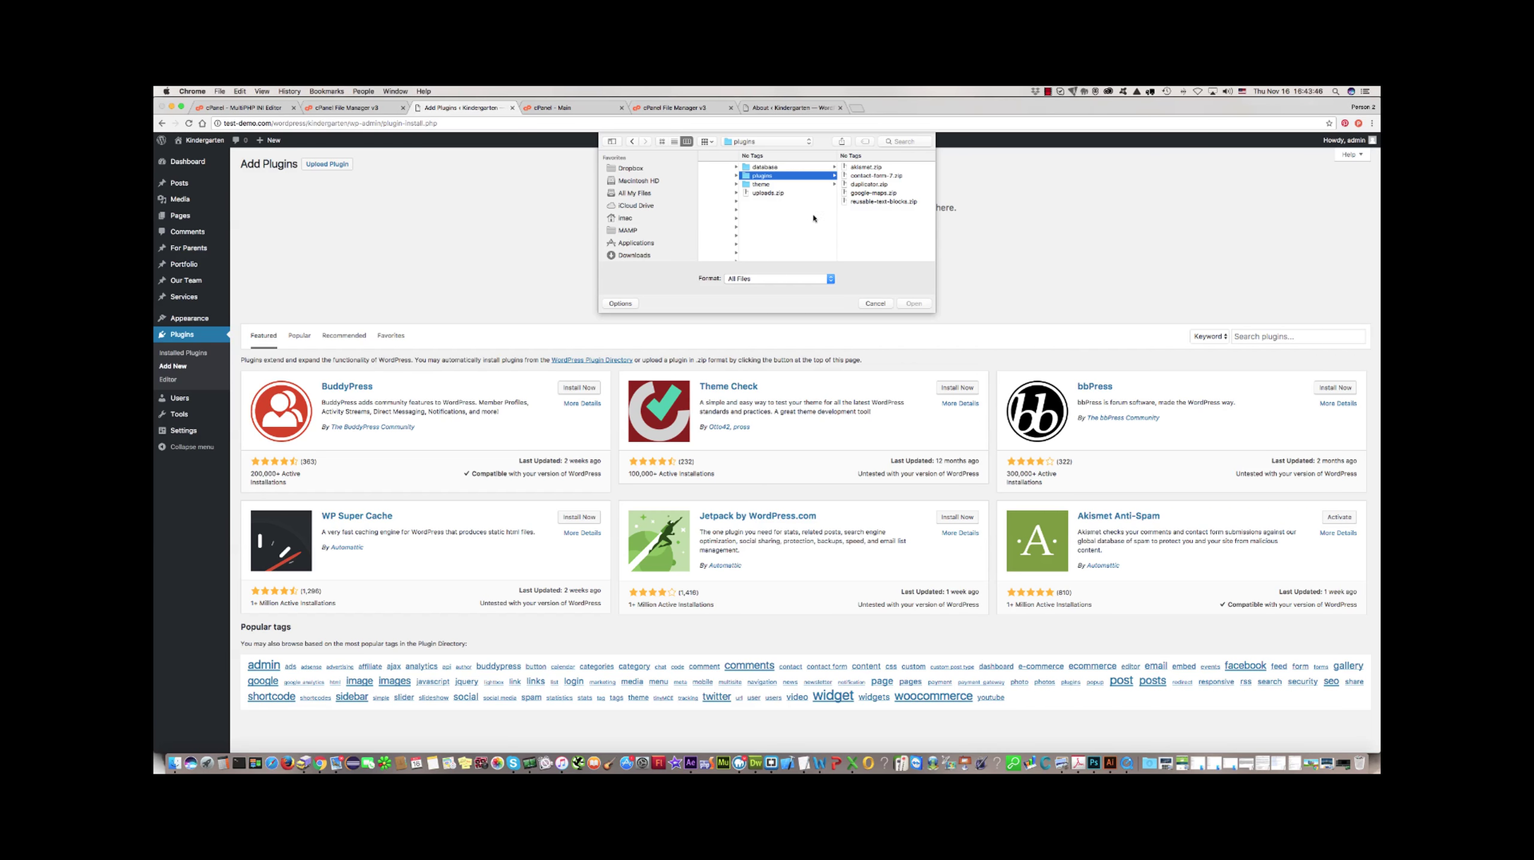
pyautogui.click(859, 175)
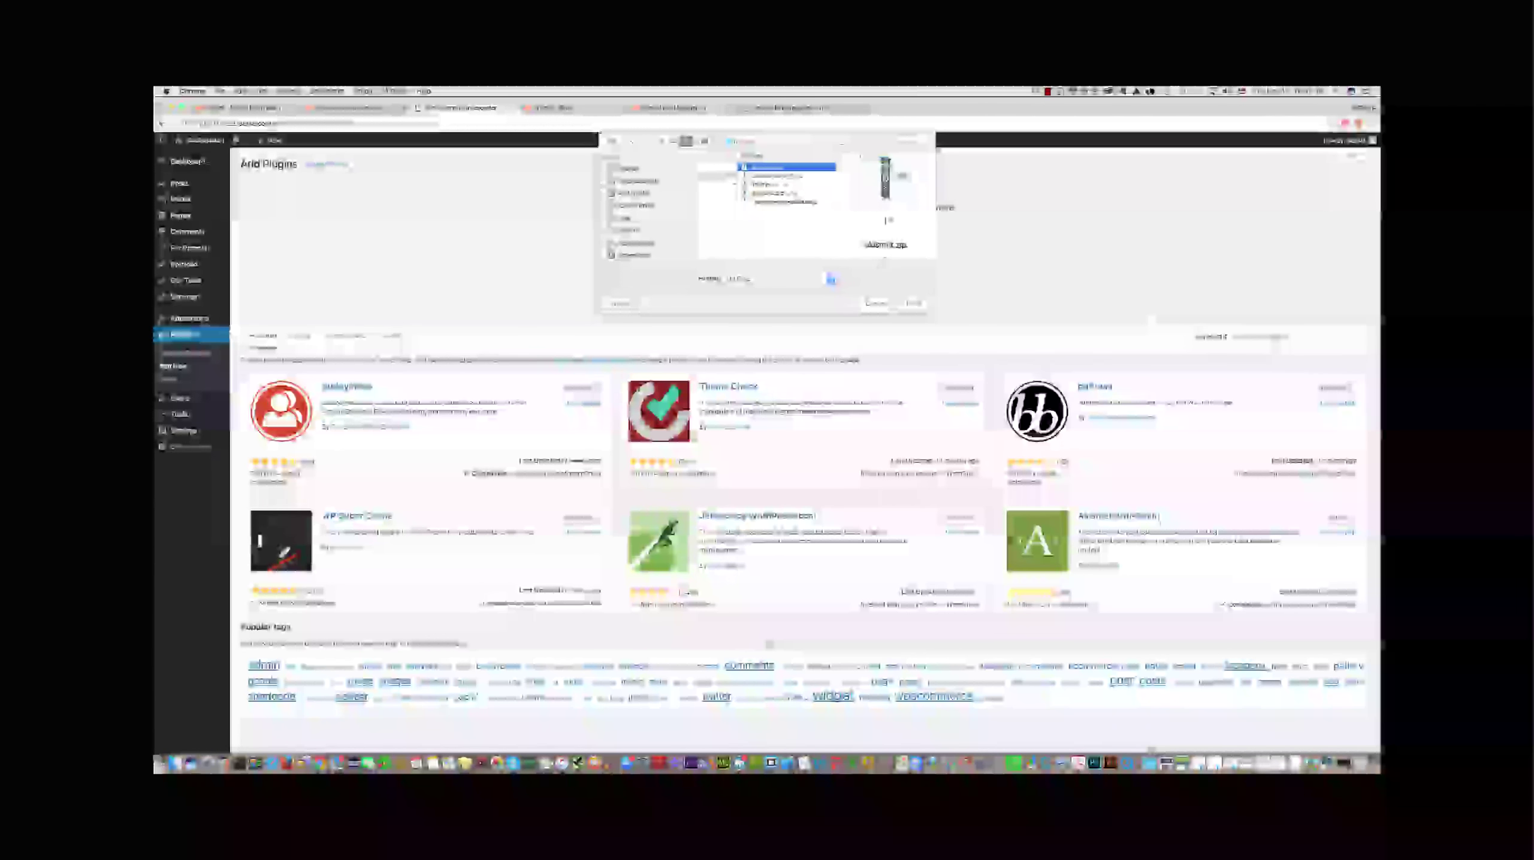
pyautogui.press('Return')
pyautogui.click(746, 265)
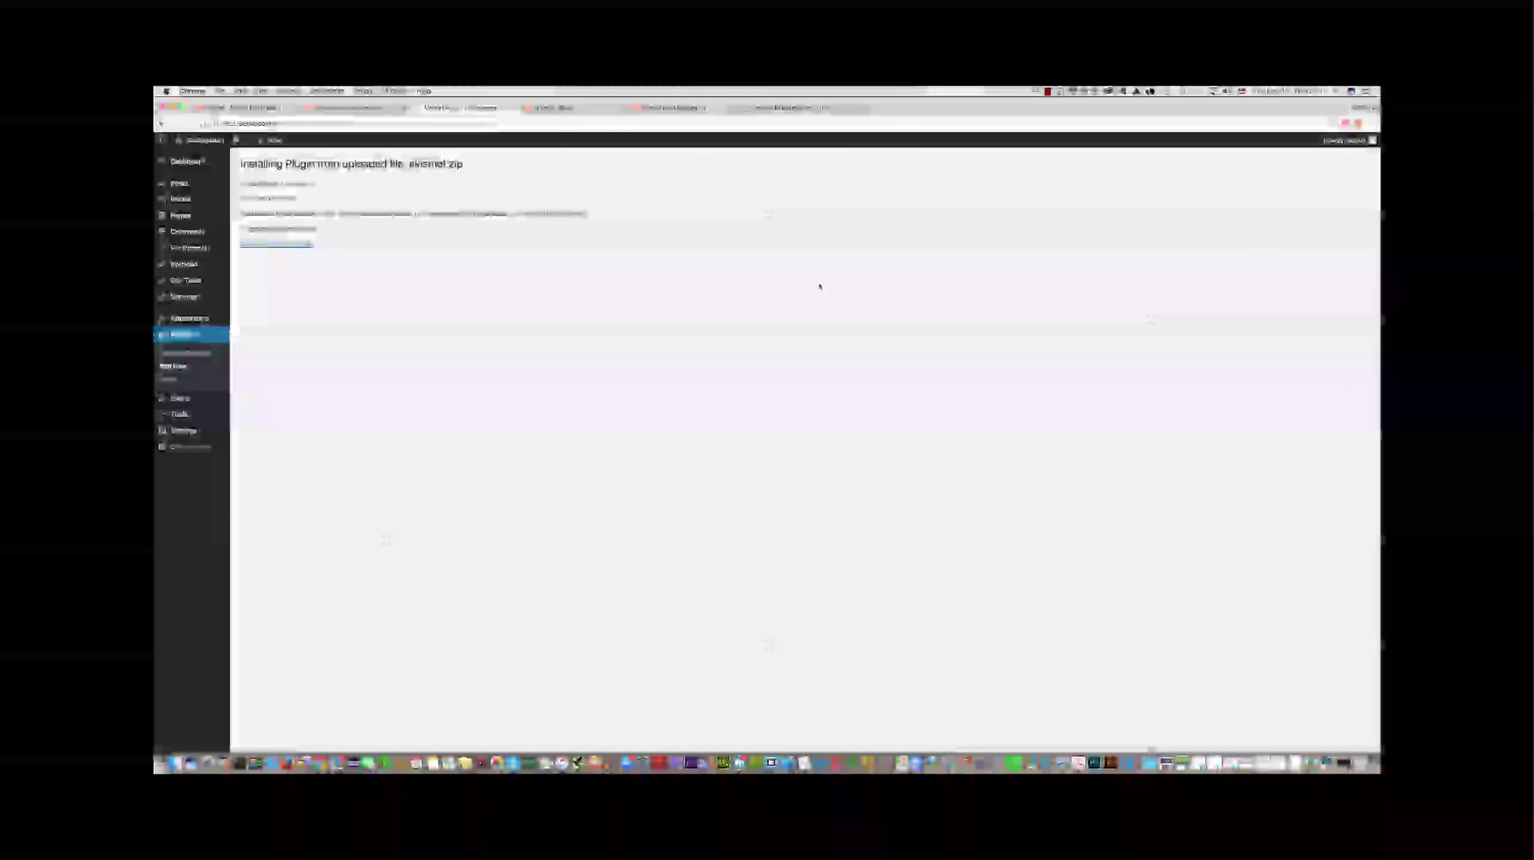
pyautogui.click(274, 244)
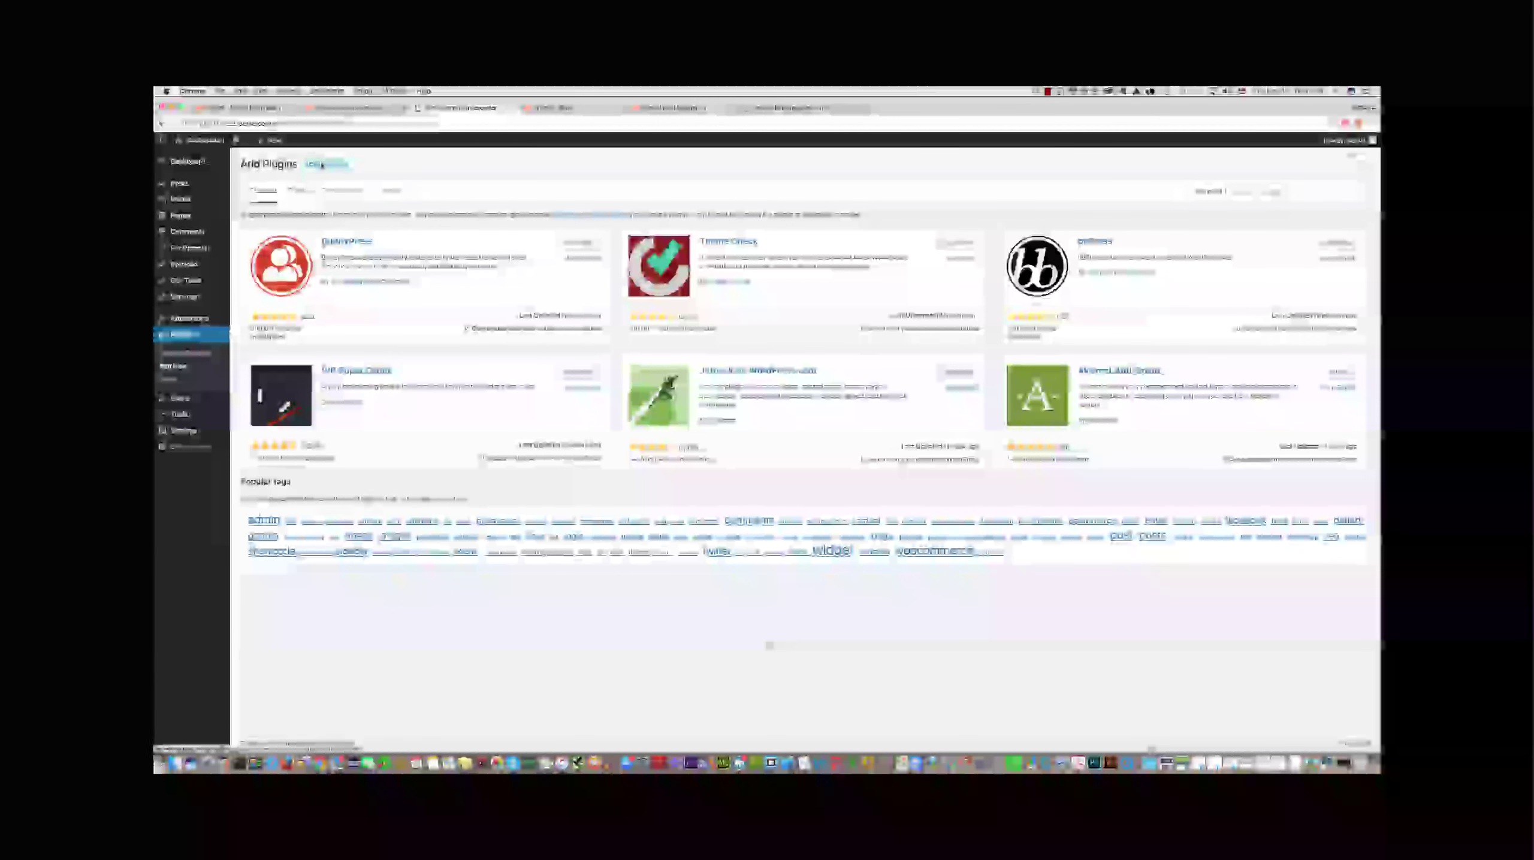
# Step: Upload contact-form-7.zip, install and activate Contact Form 7, then return to Add Plugins
pyautogui.click(326, 164)
pyautogui.click(750, 251)
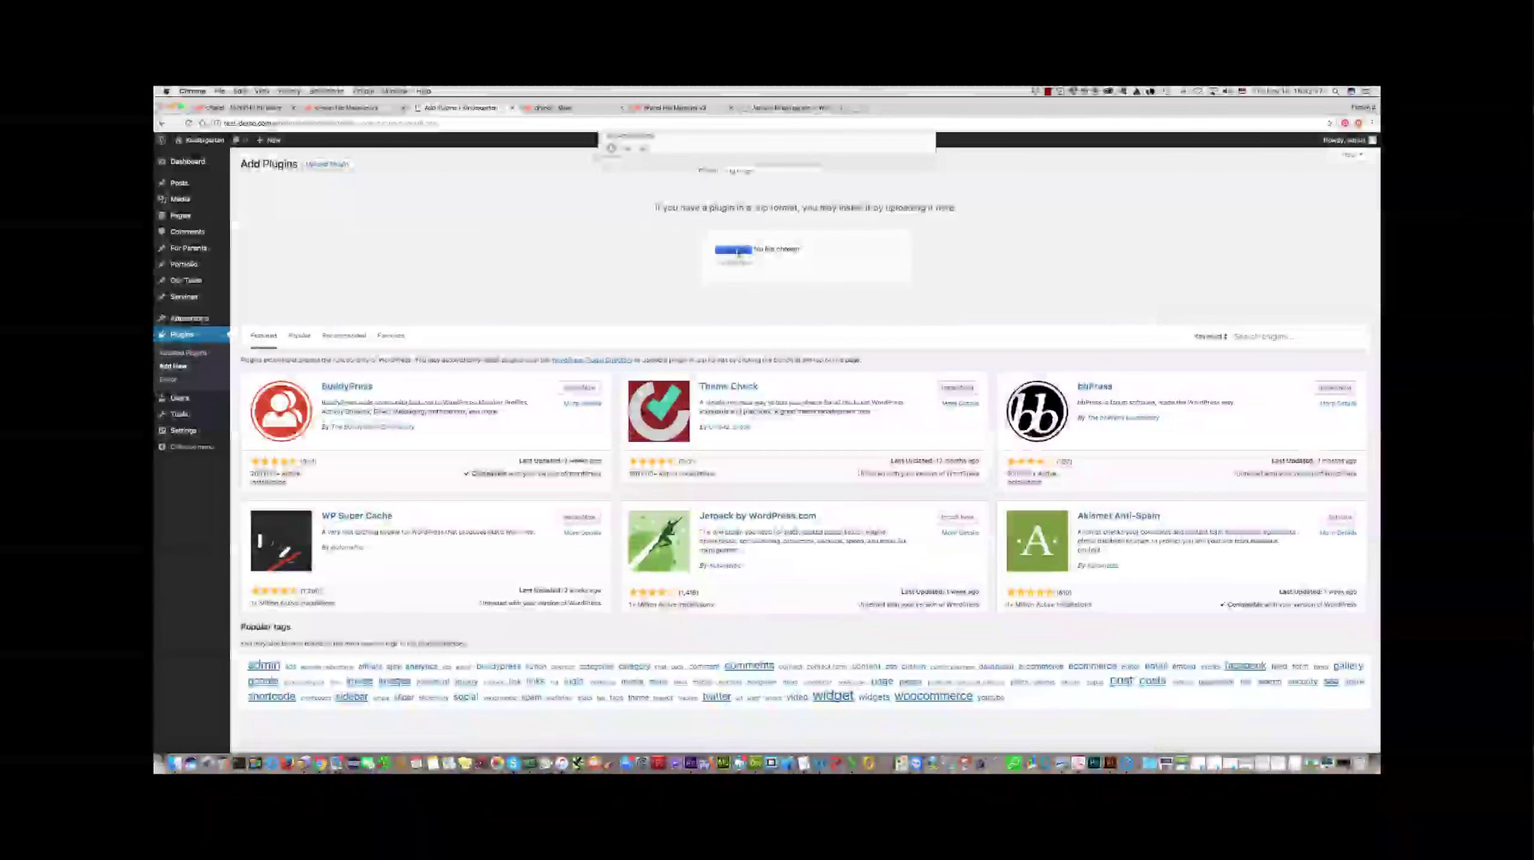
pyautogui.click(728, 174)
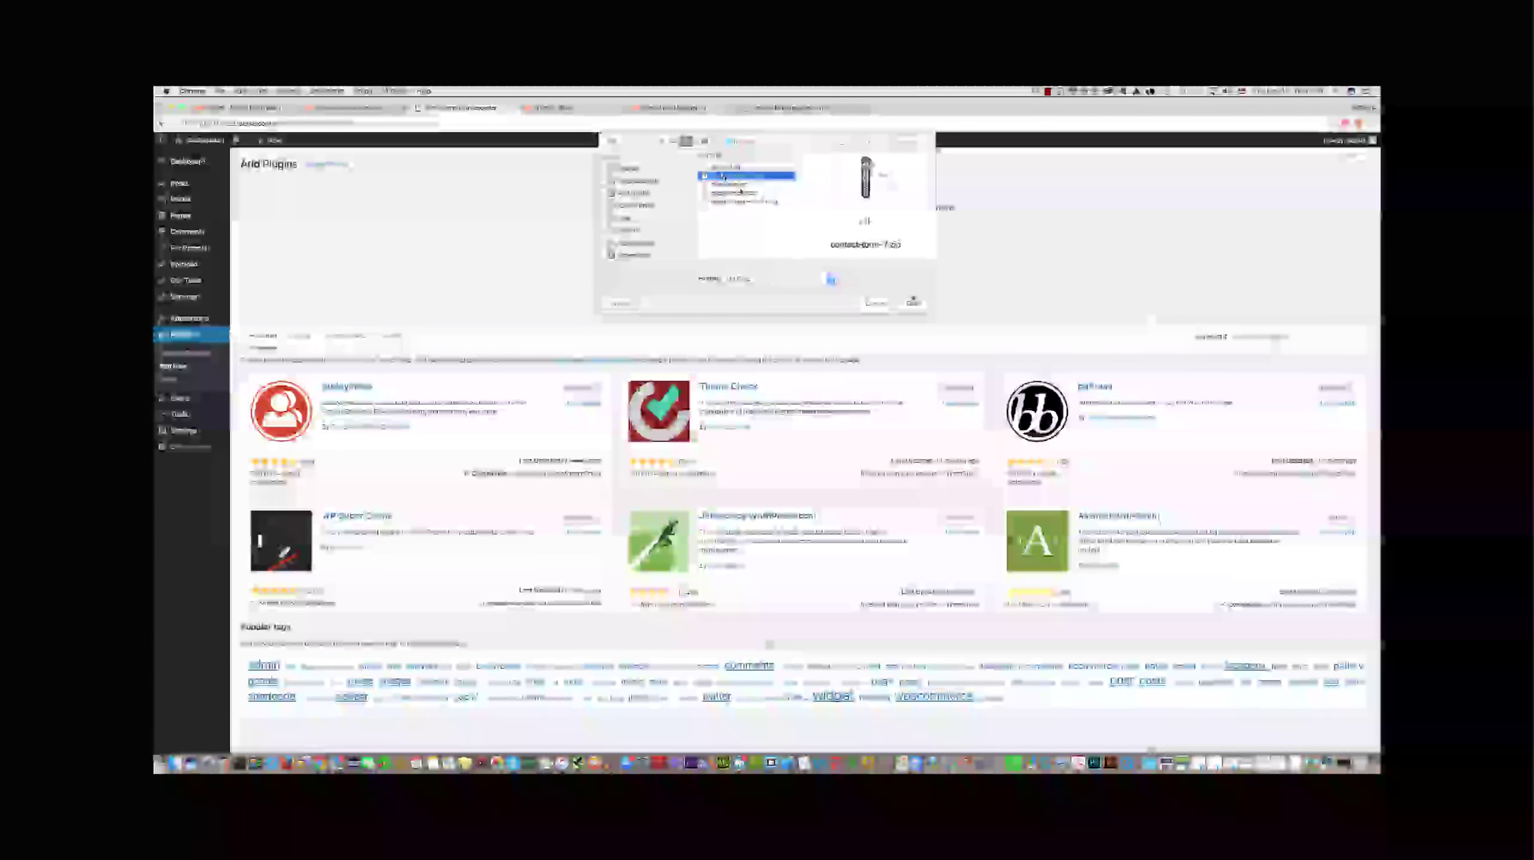
pyautogui.click(908, 296)
pyautogui.click(748, 263)
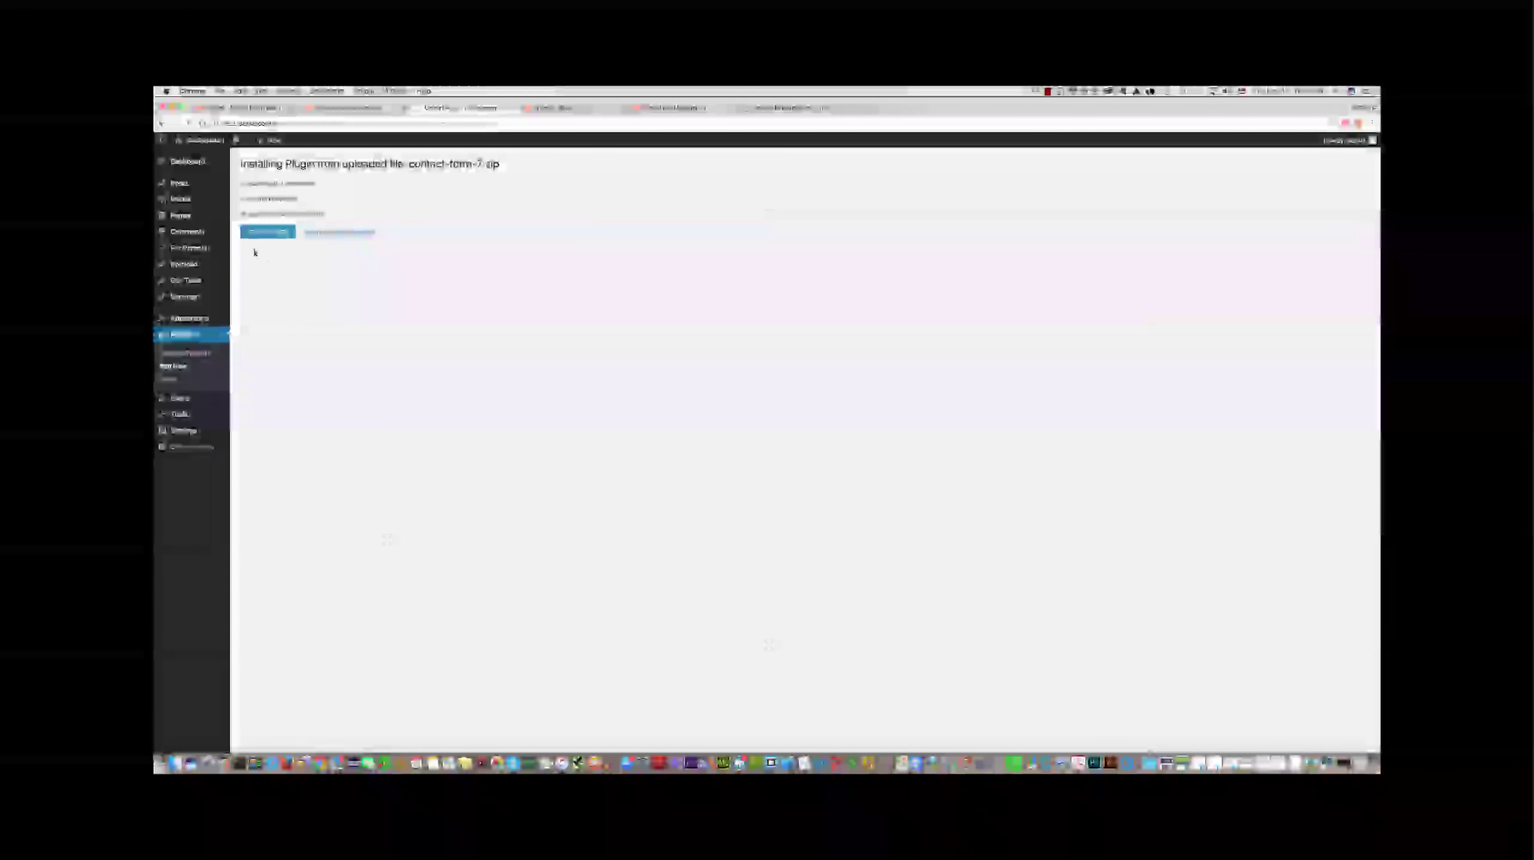
pyautogui.click(268, 232)
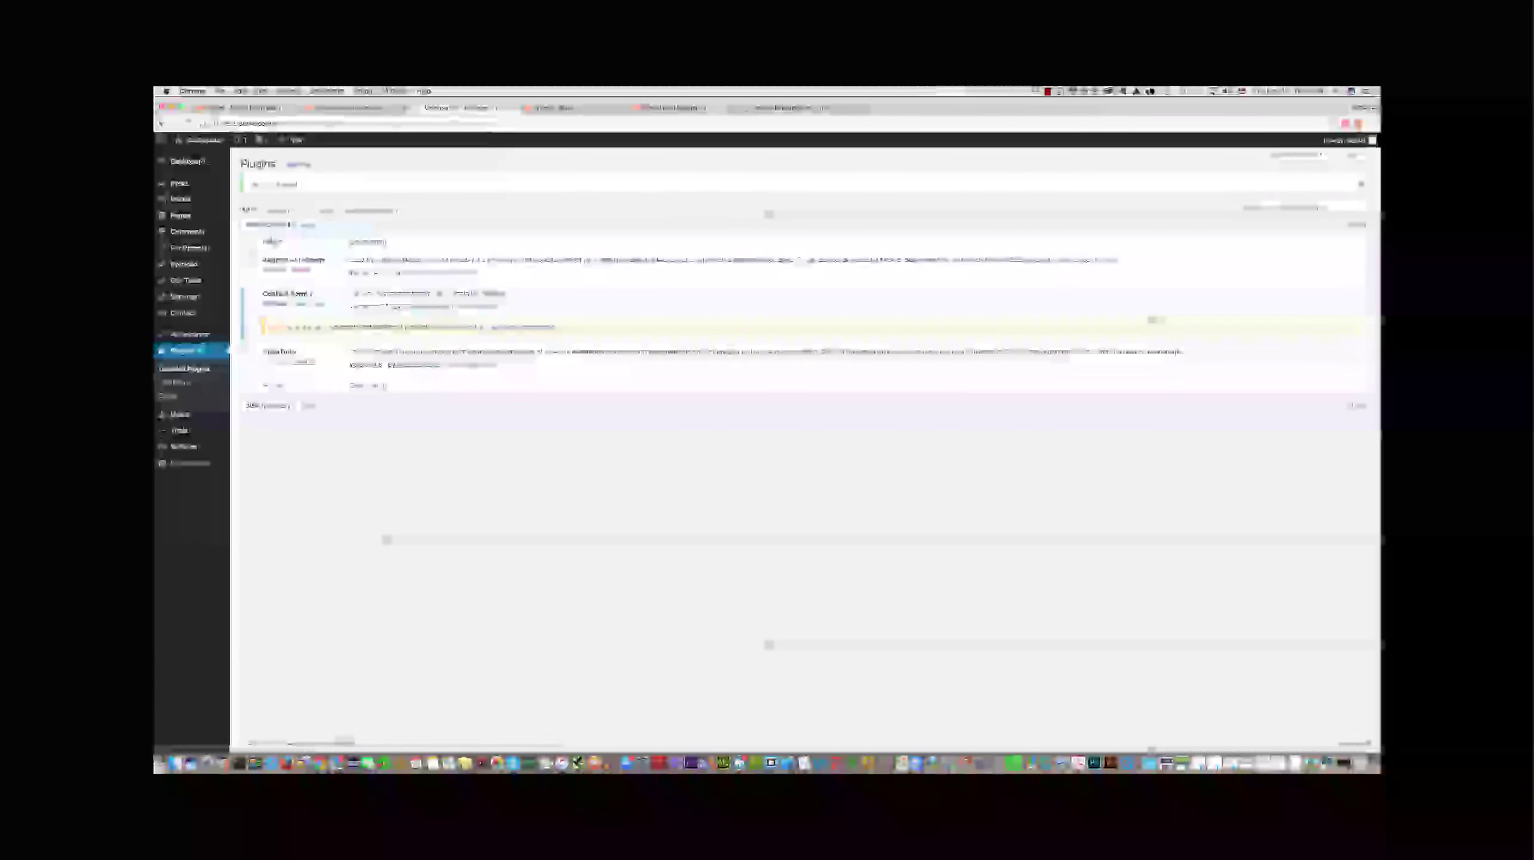
pyautogui.click(293, 165)
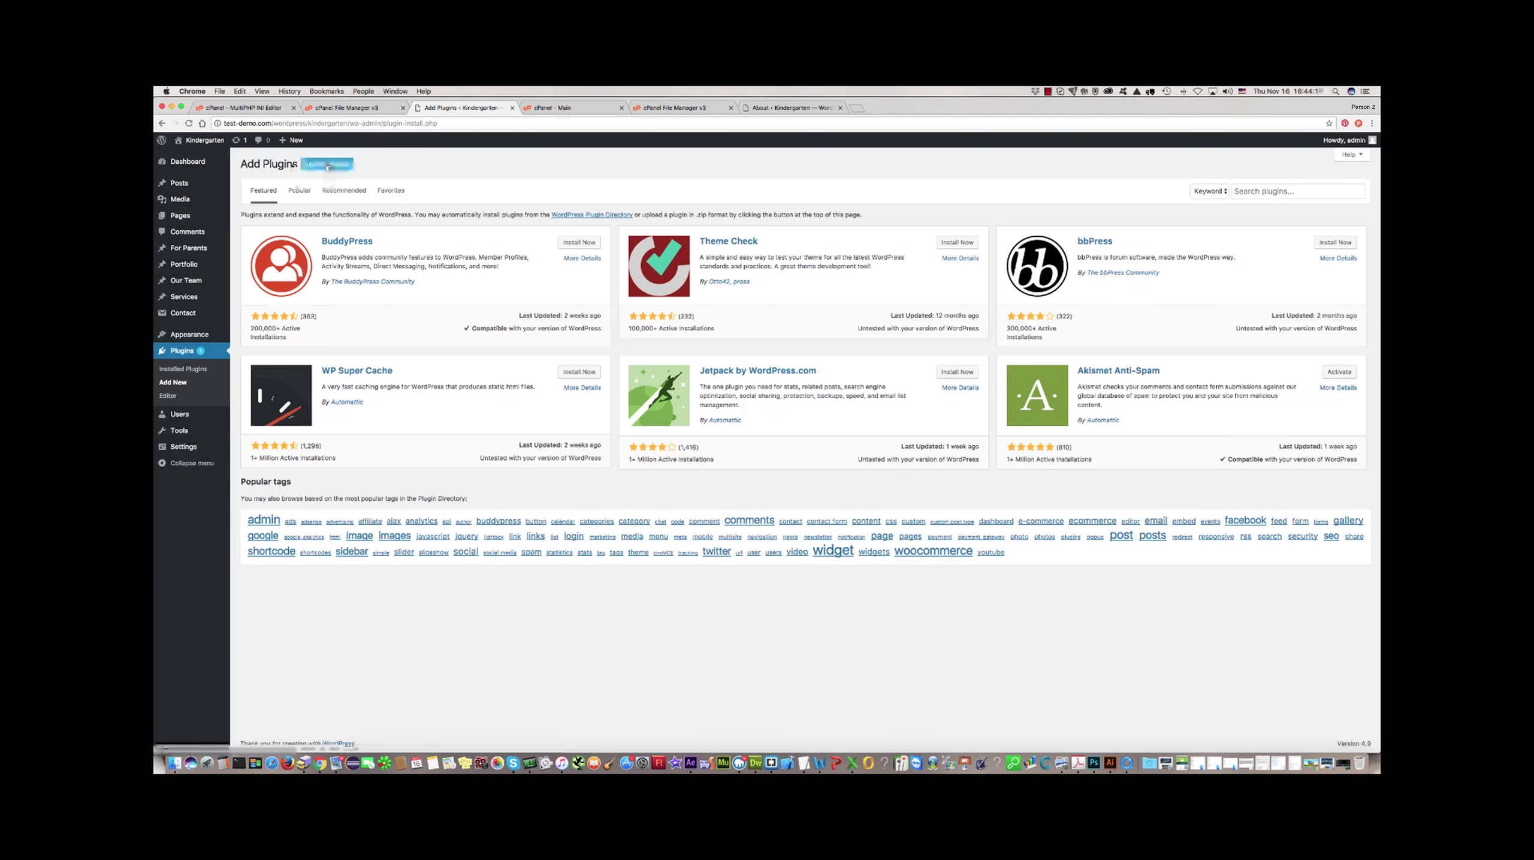
# Step: Upload duplicator.zip, install and activate Duplicator, then return to Add Plugins
pyautogui.click(328, 165)
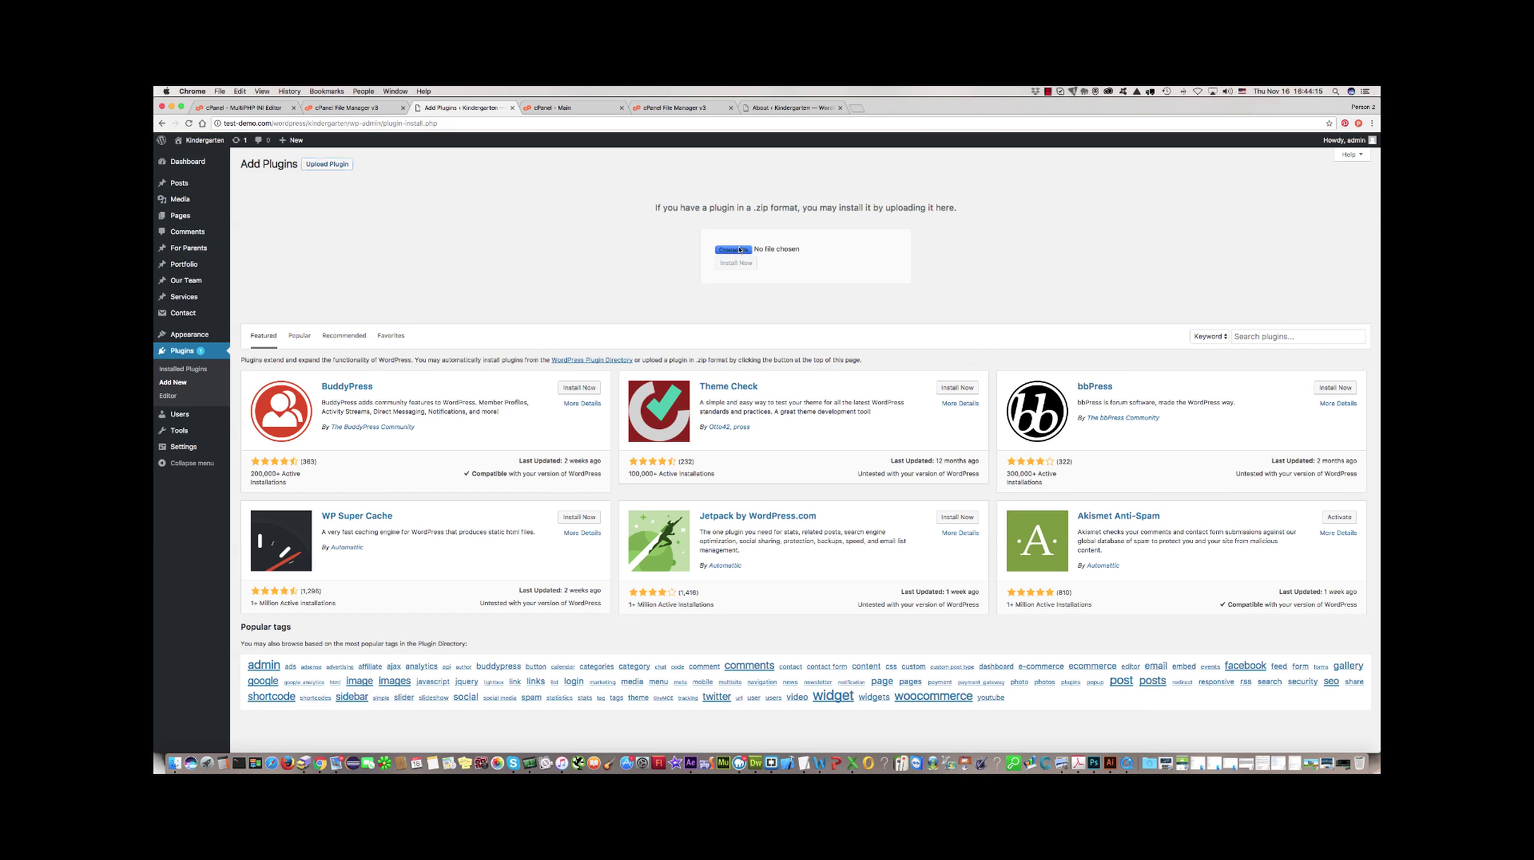
pyautogui.click(739, 249)
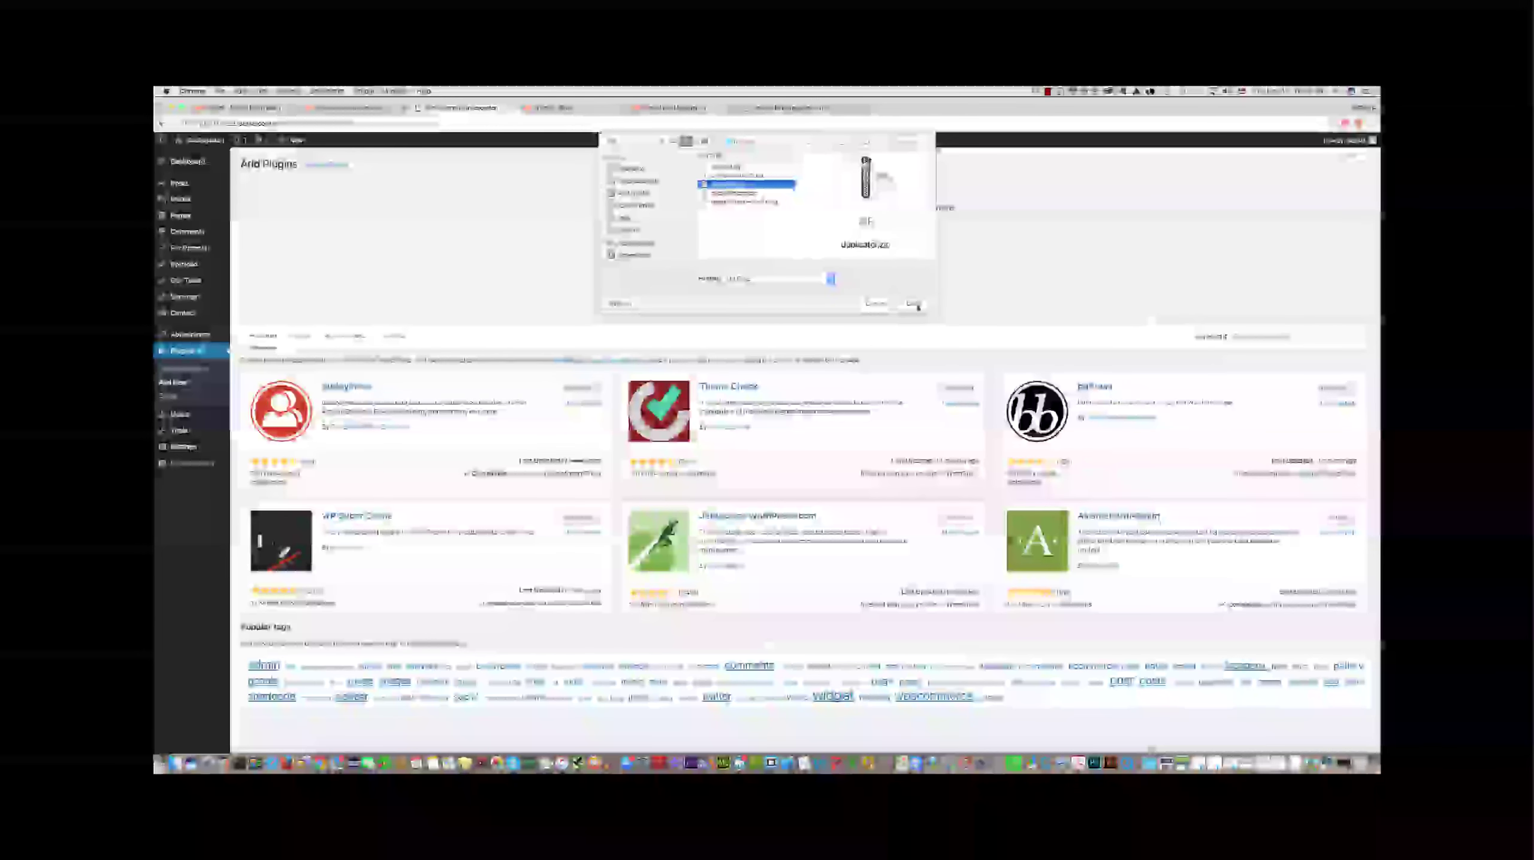
pyautogui.click(913, 302)
pyautogui.click(738, 264)
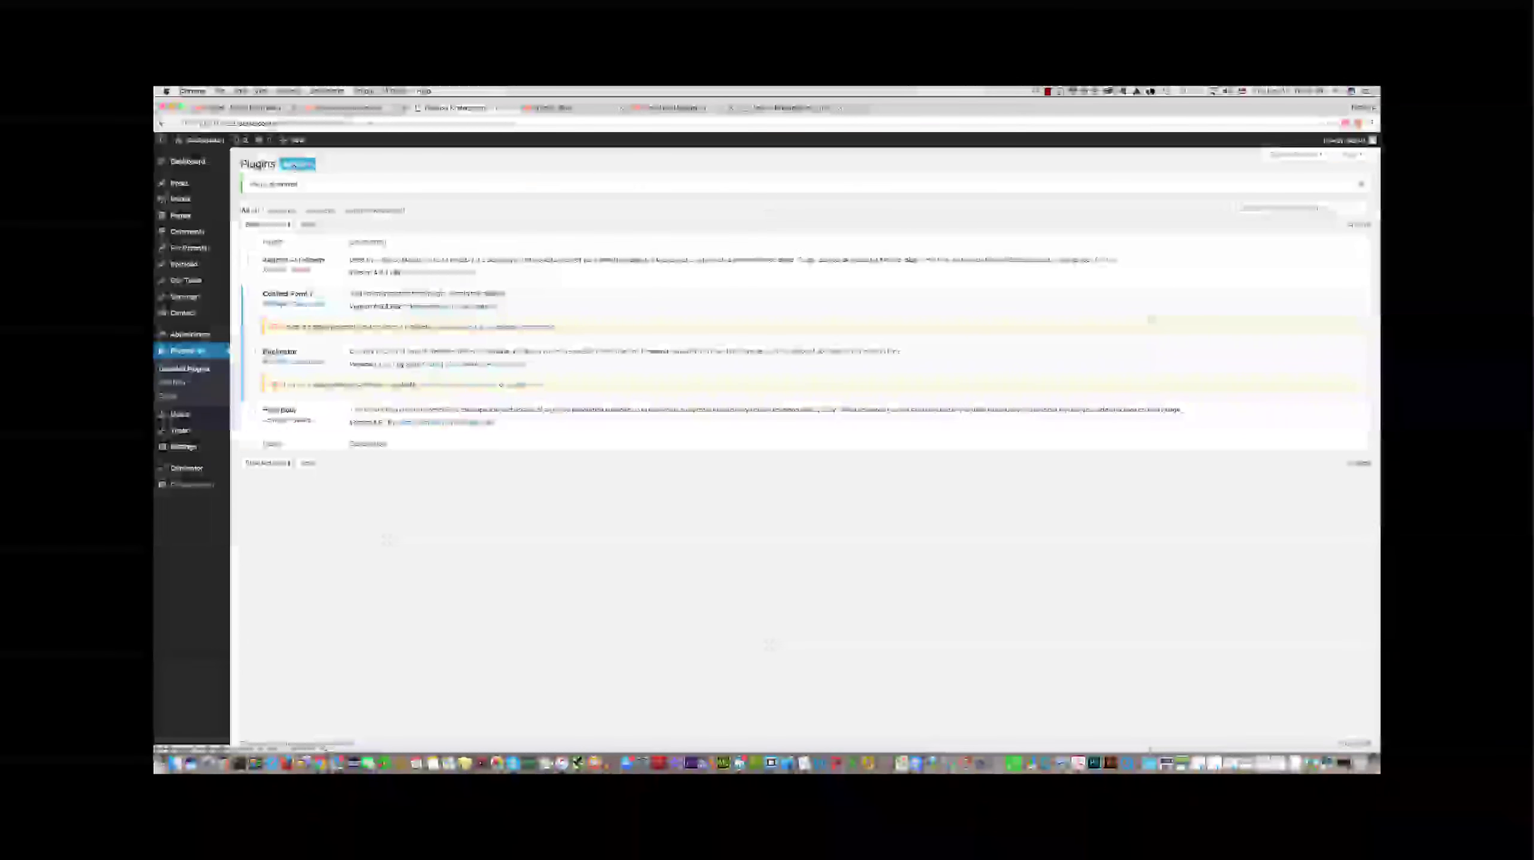
pyautogui.click(292, 165)
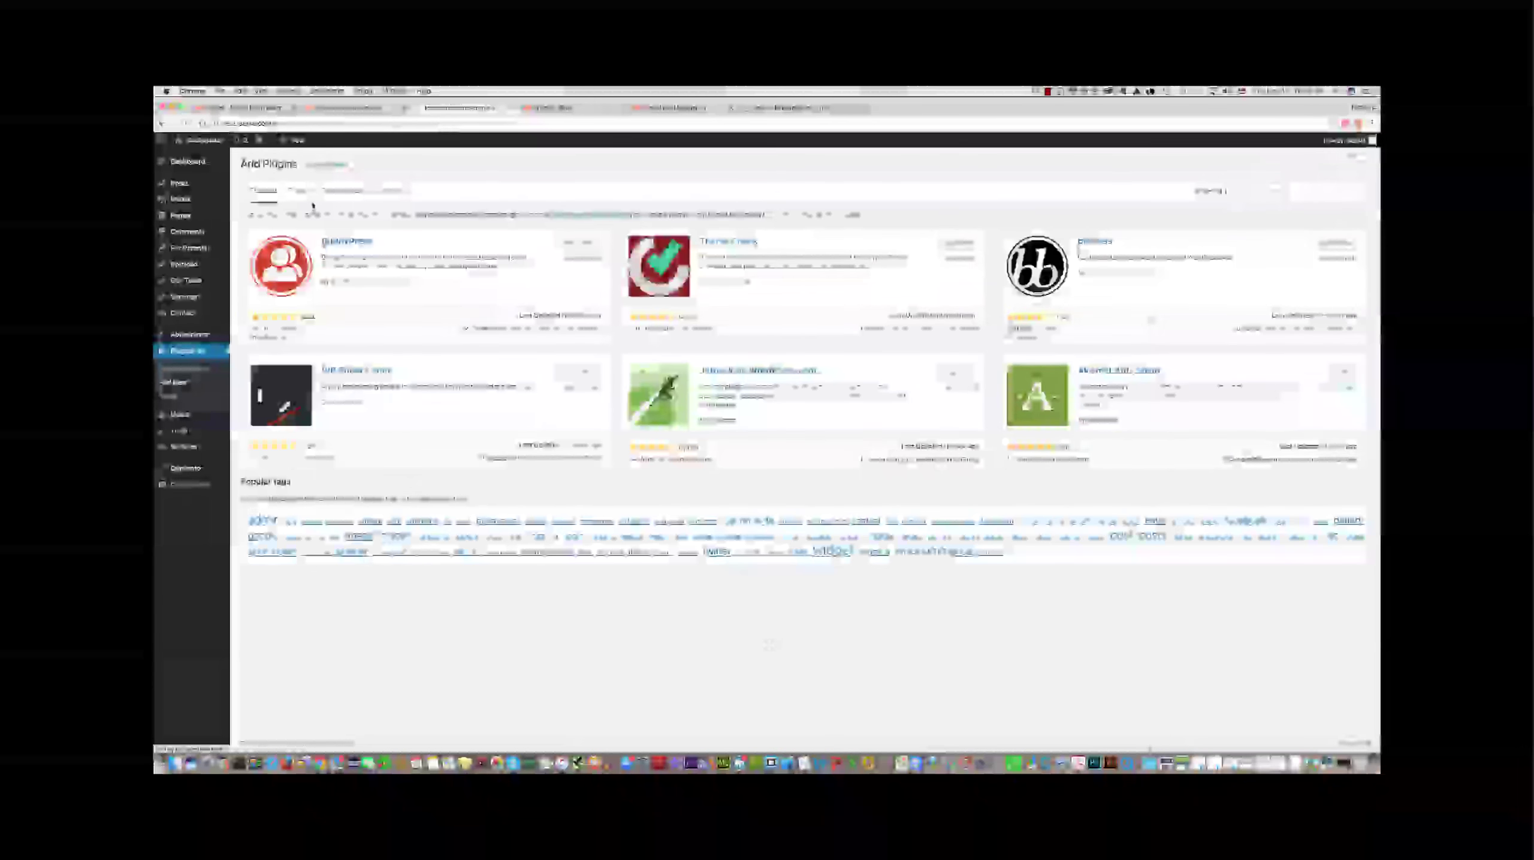
# Step: Upload google-maps.zip and install the Huge IT Google Map plugin
pyautogui.click(327, 164)
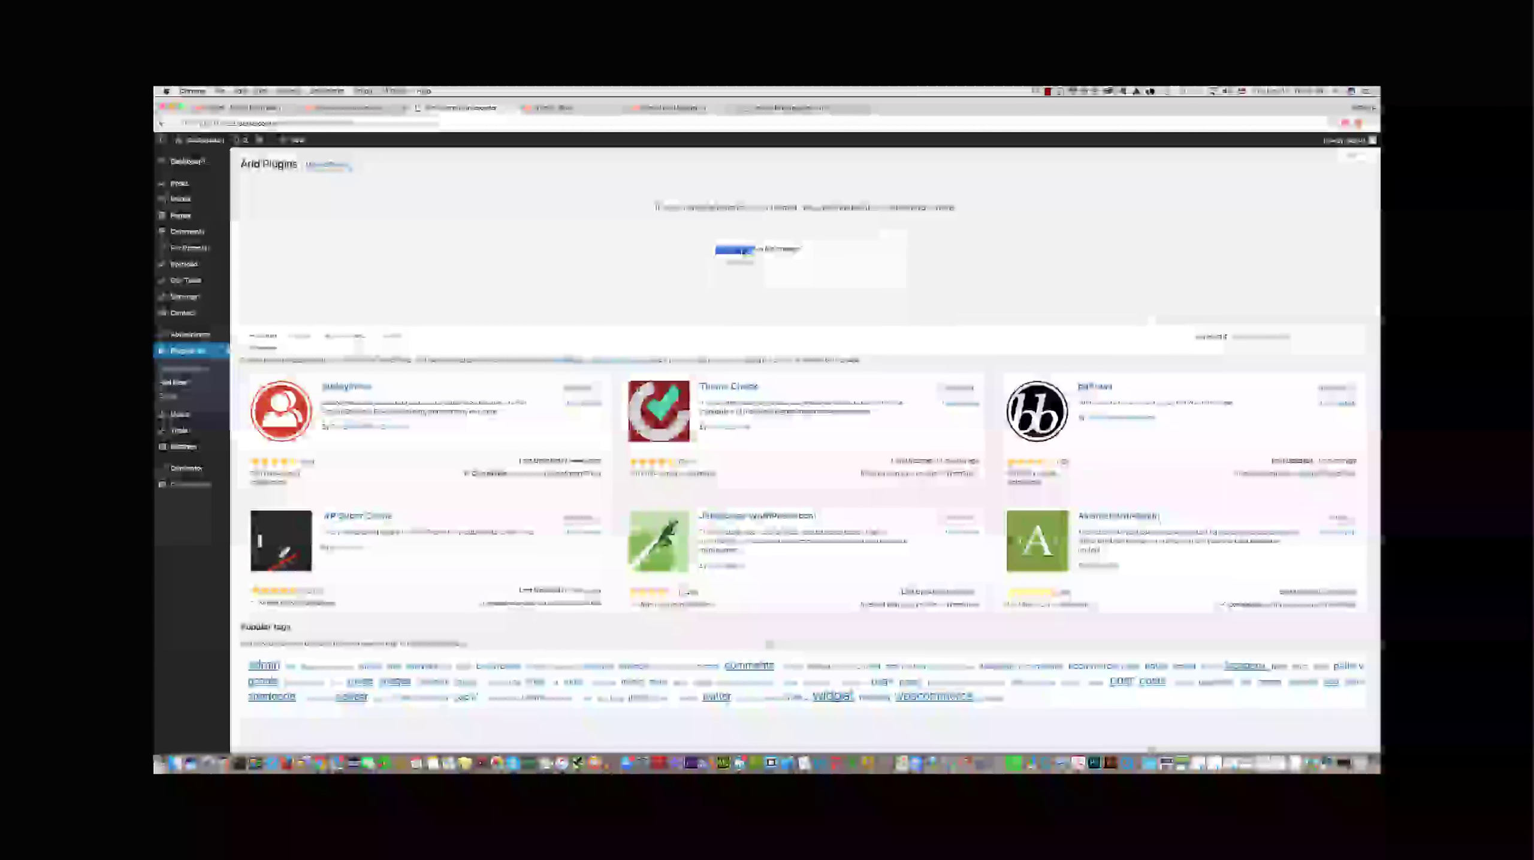
pyautogui.click(741, 248)
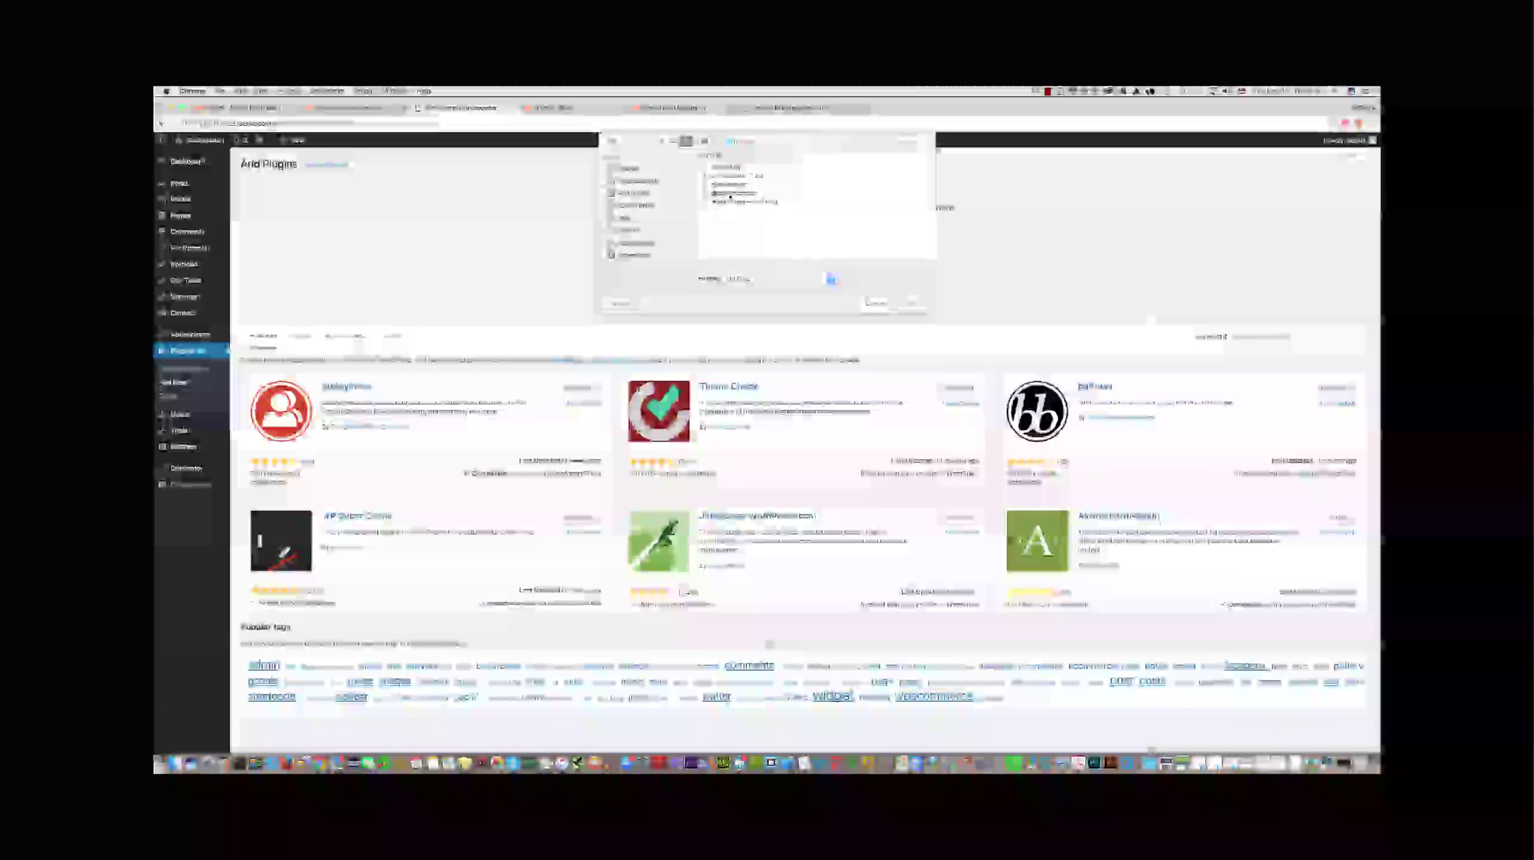
pyautogui.doubleClick(745, 265)
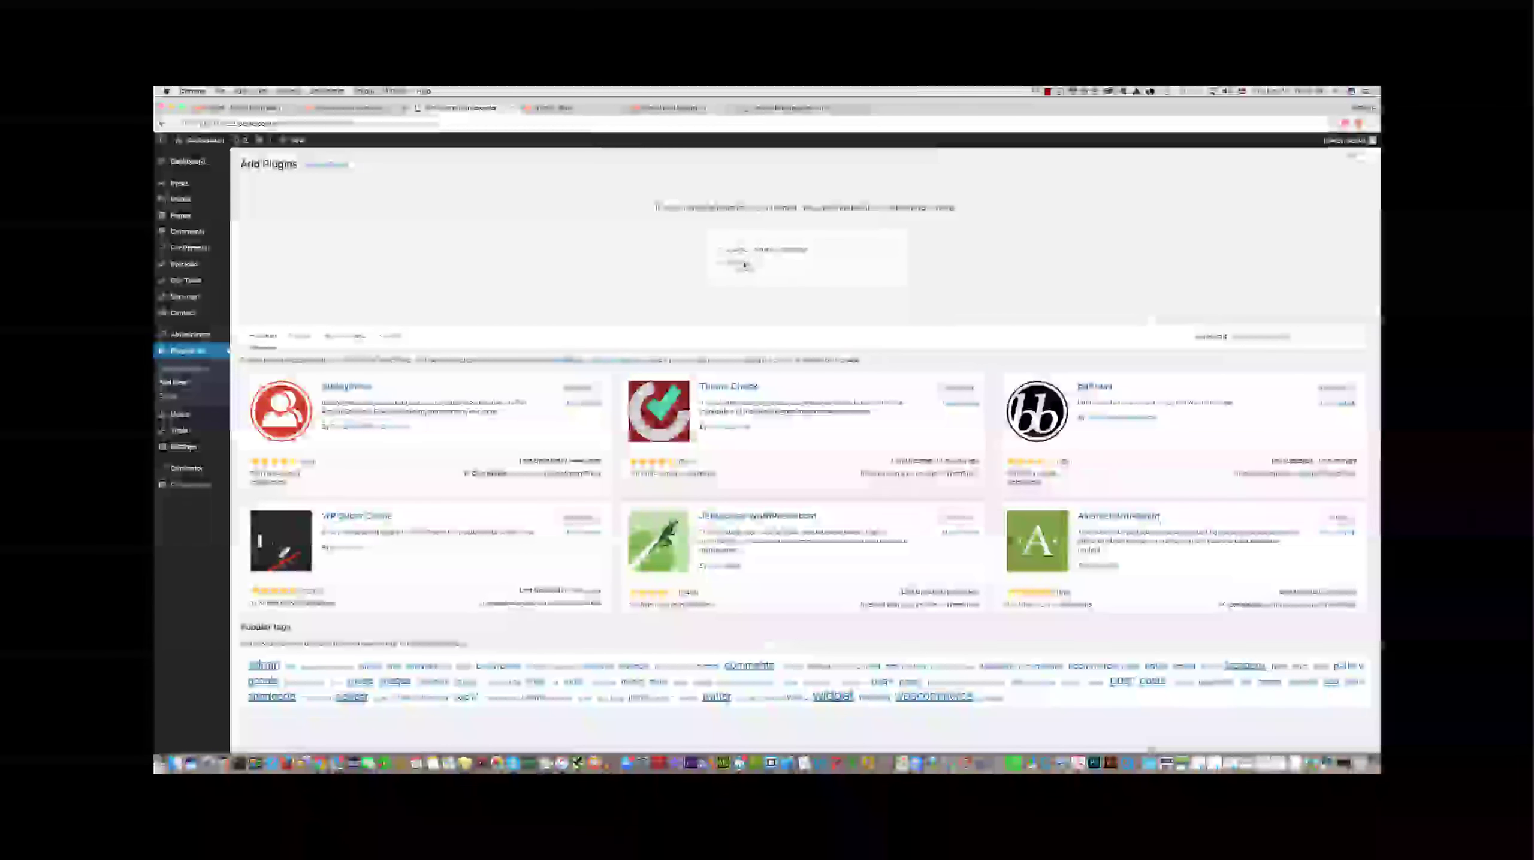
pyautogui.click(745, 265)
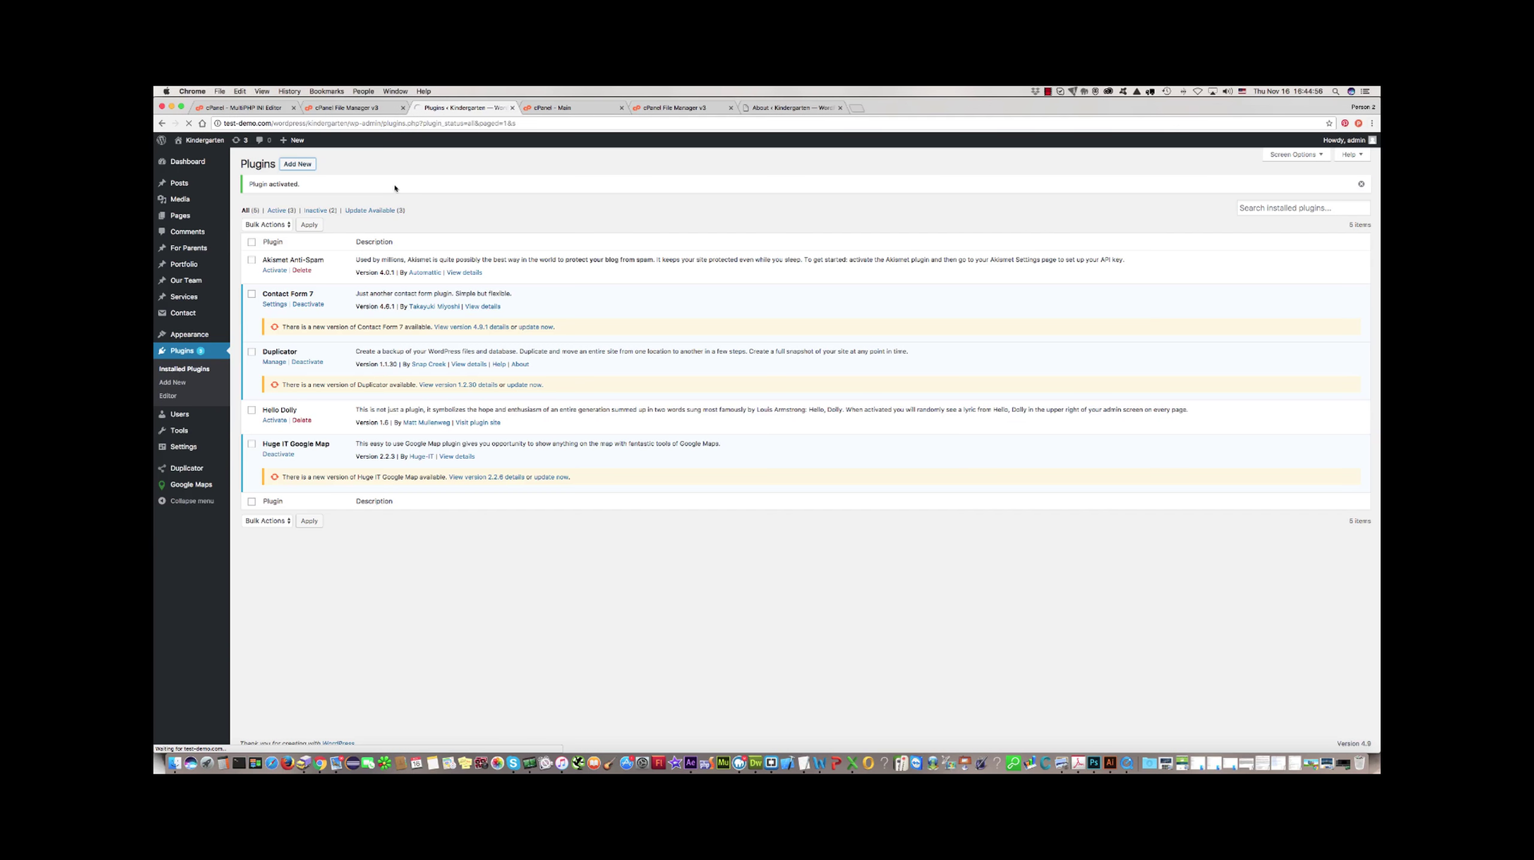
# Step: Upload reusable-text-blocks.zip, then update Contact Form 7 and Huge IT Google Map
pyautogui.click(326, 164)
pyautogui.click(736, 249)
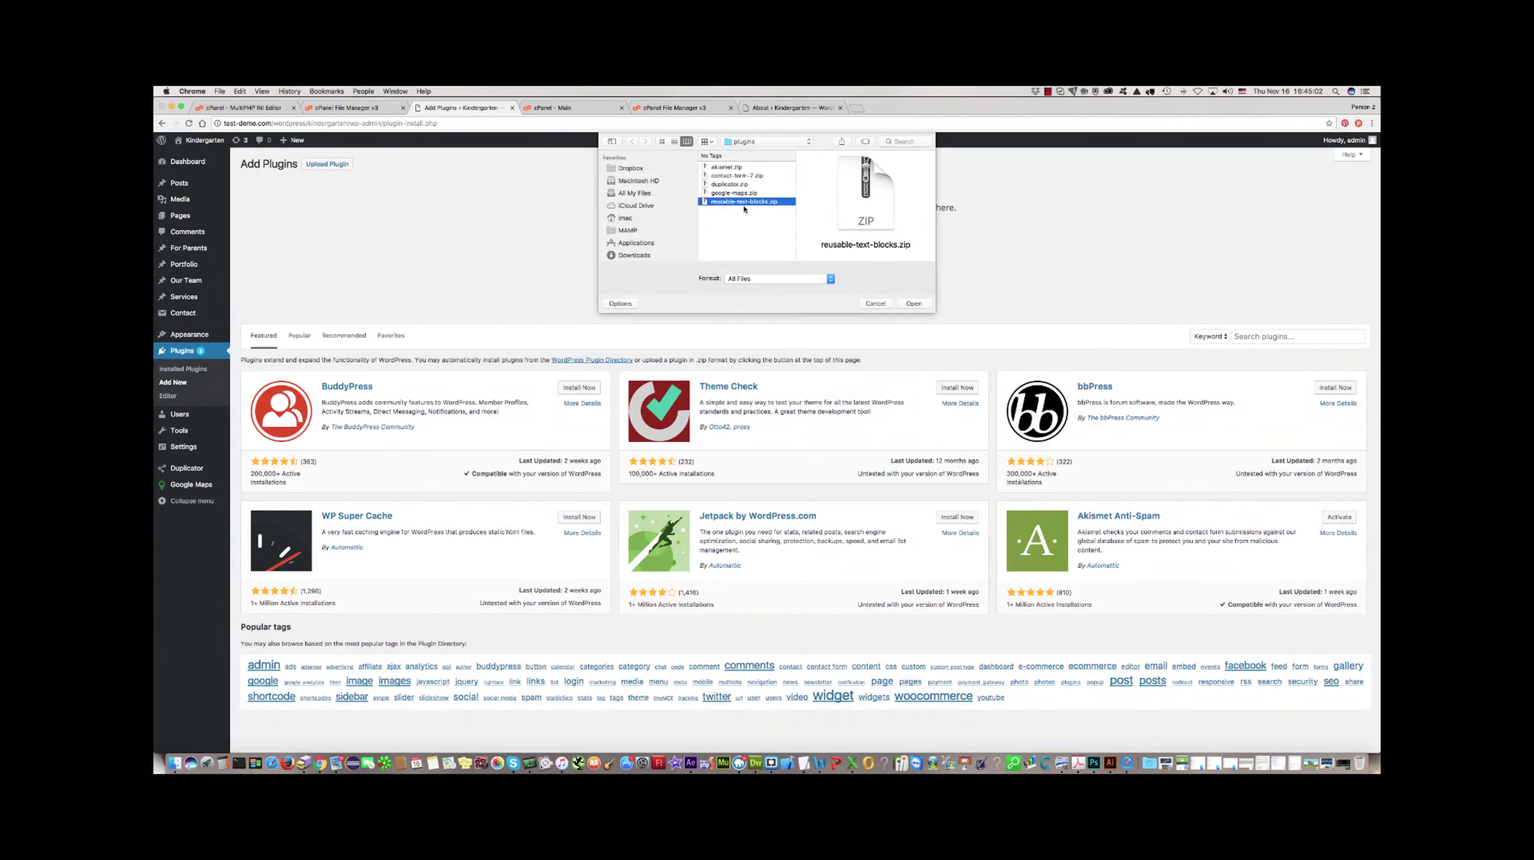
pyautogui.click(912, 303)
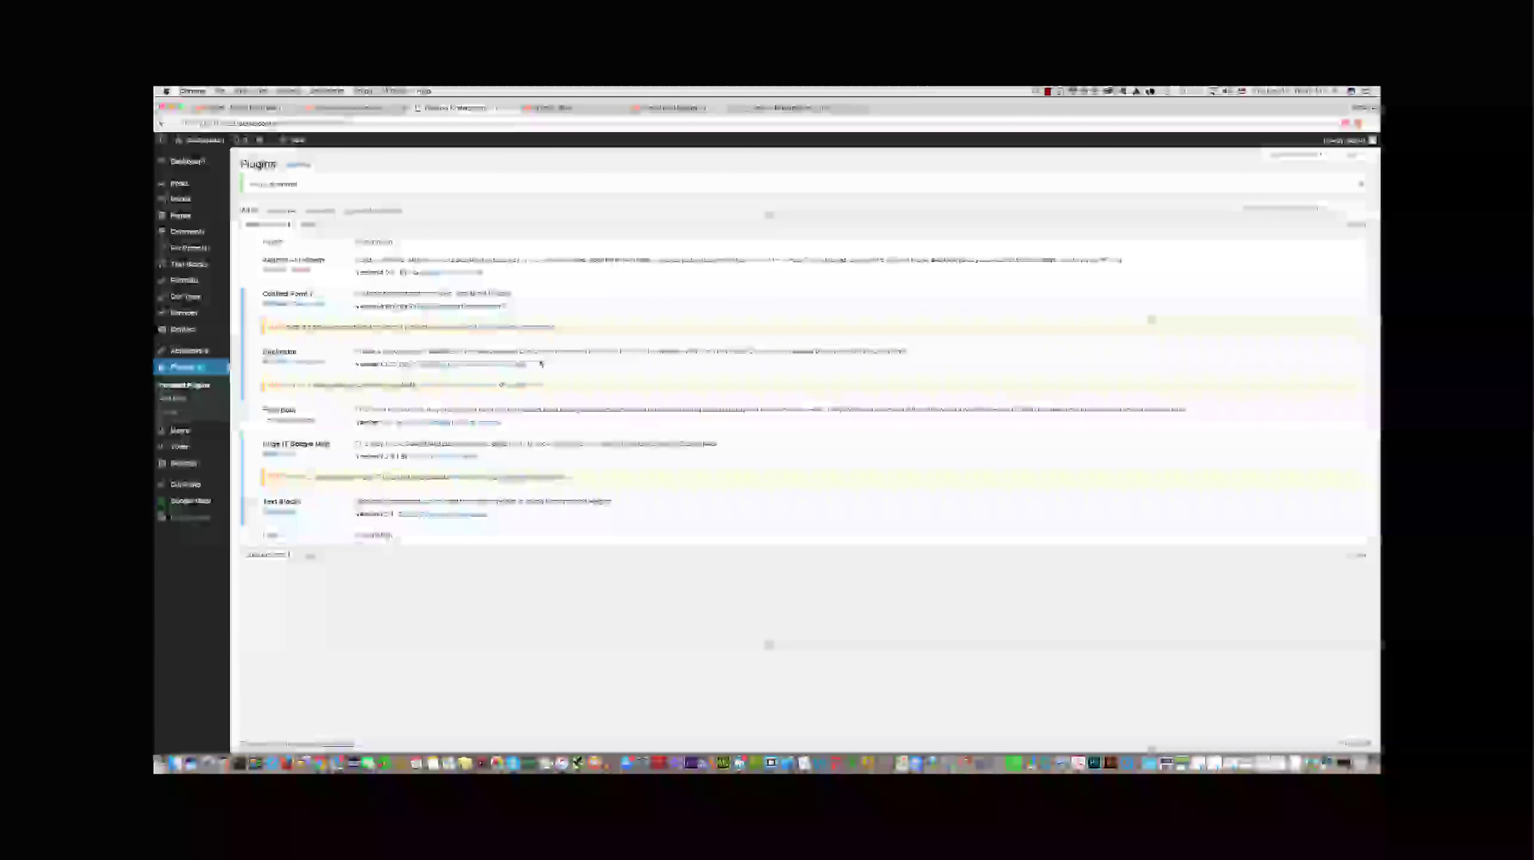
pyautogui.click(536, 326)
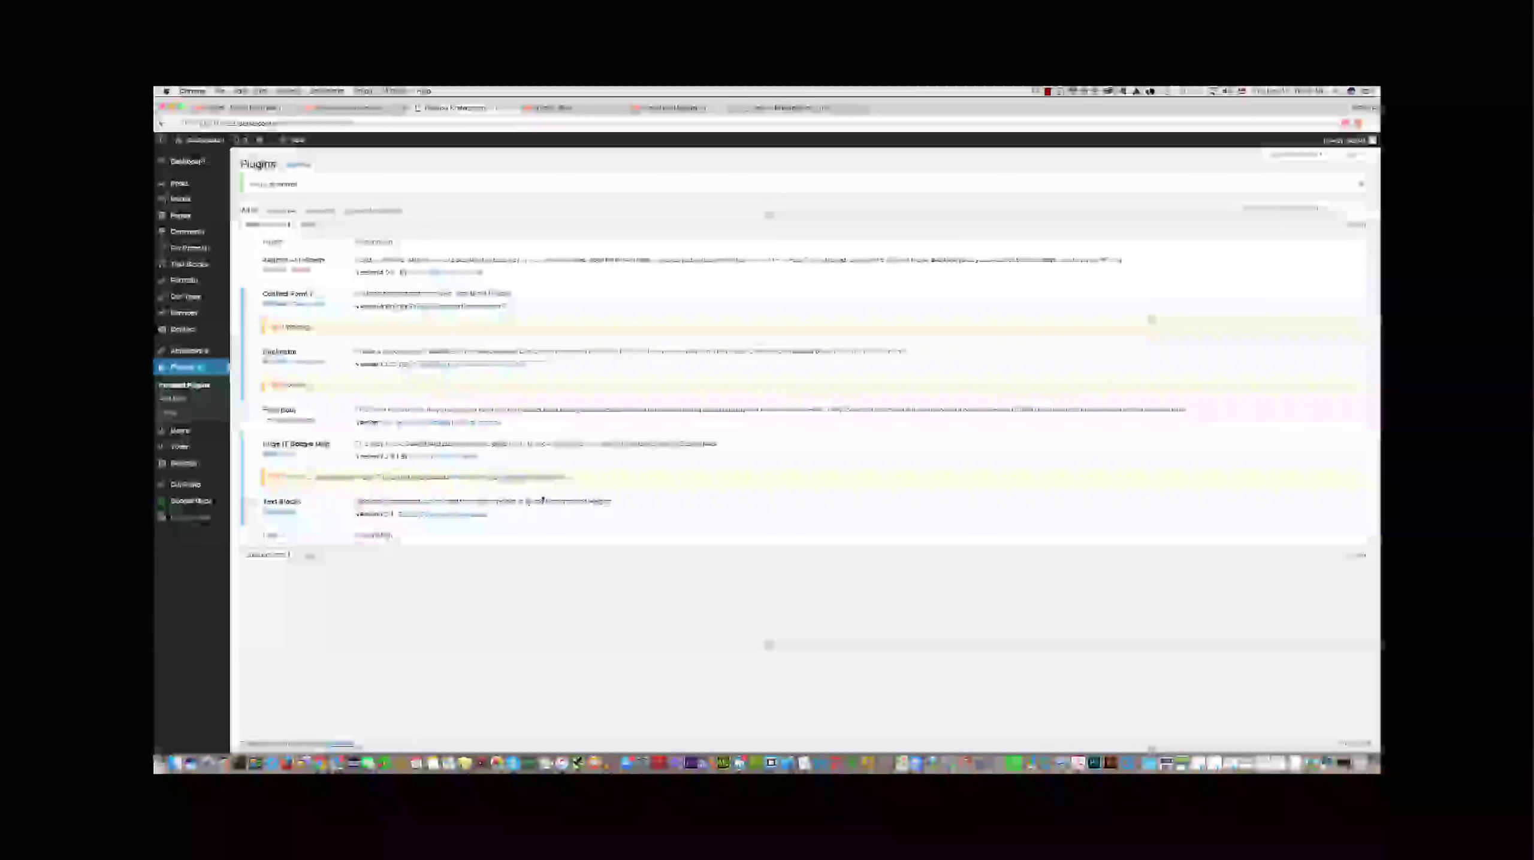
pyautogui.click(544, 477)
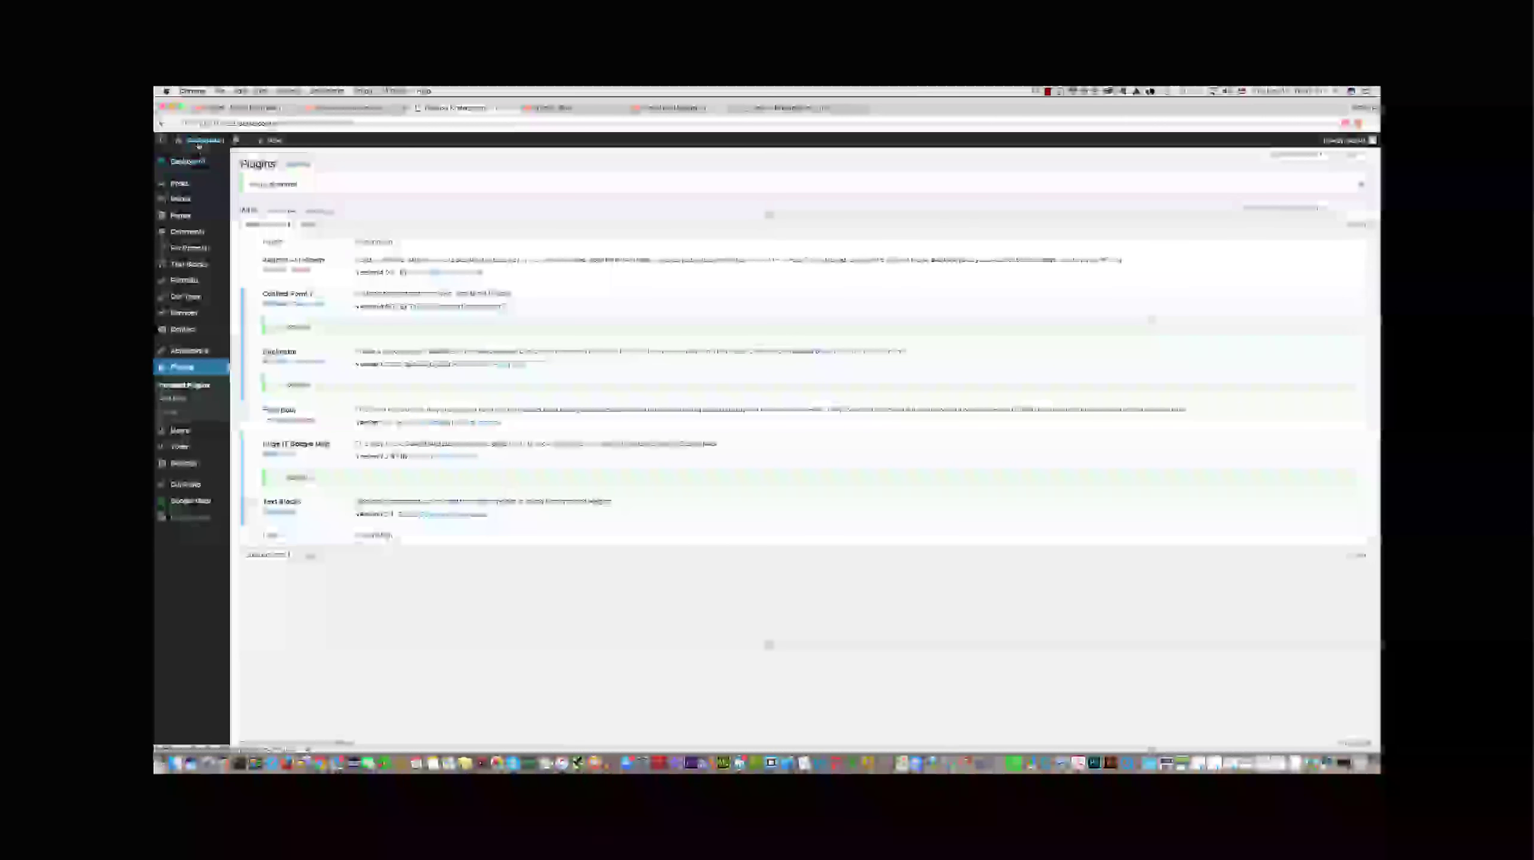
# Step: Preview the public Kindergarten site, go back to Plugins, then switch to the cPanel File Manager
pyautogui.click(187, 157)
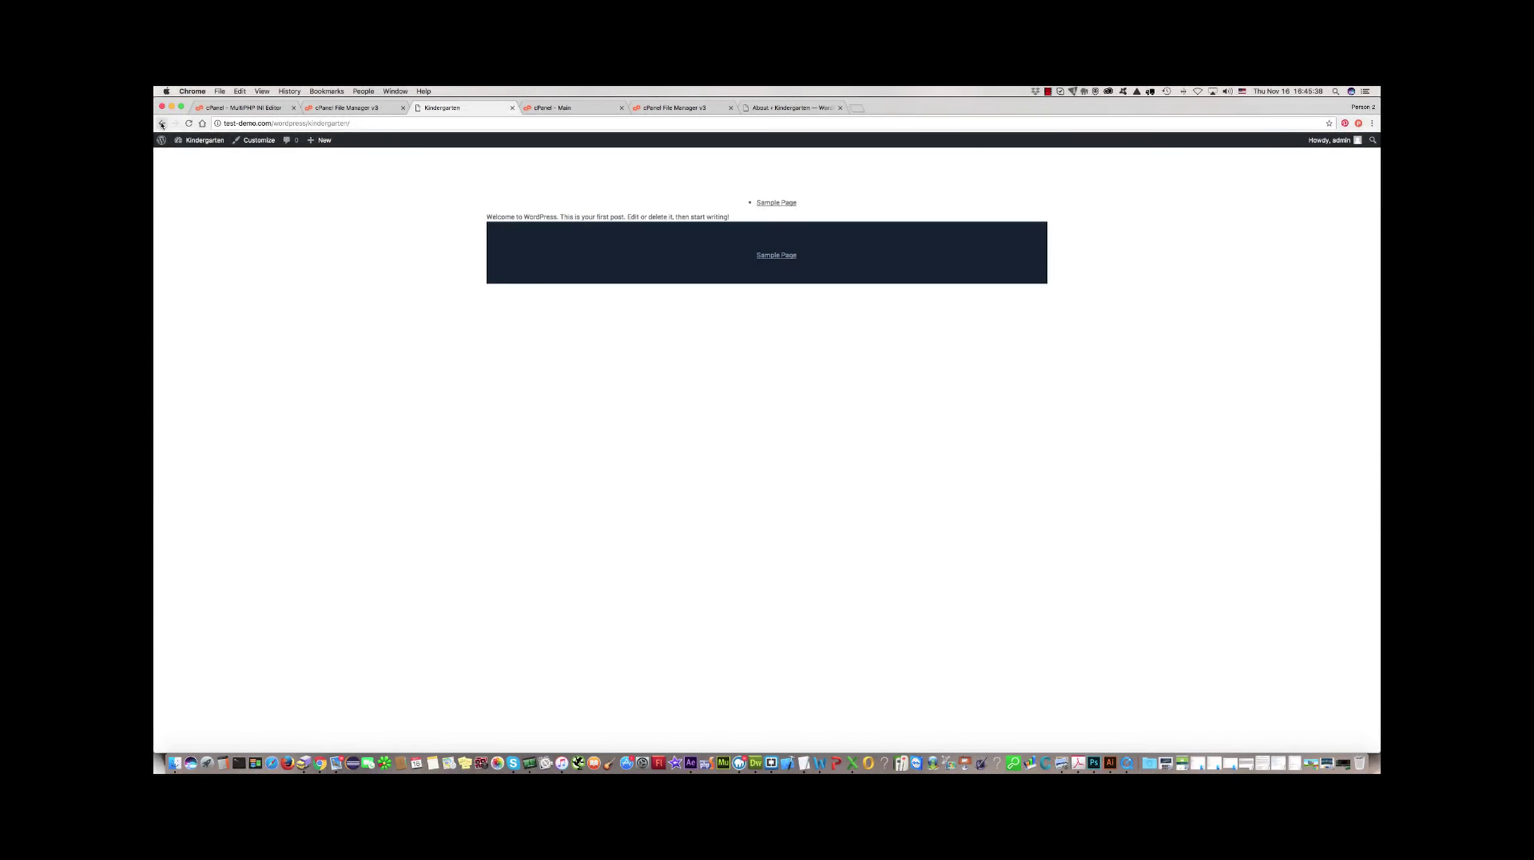
pyautogui.press('super+bracketleft')
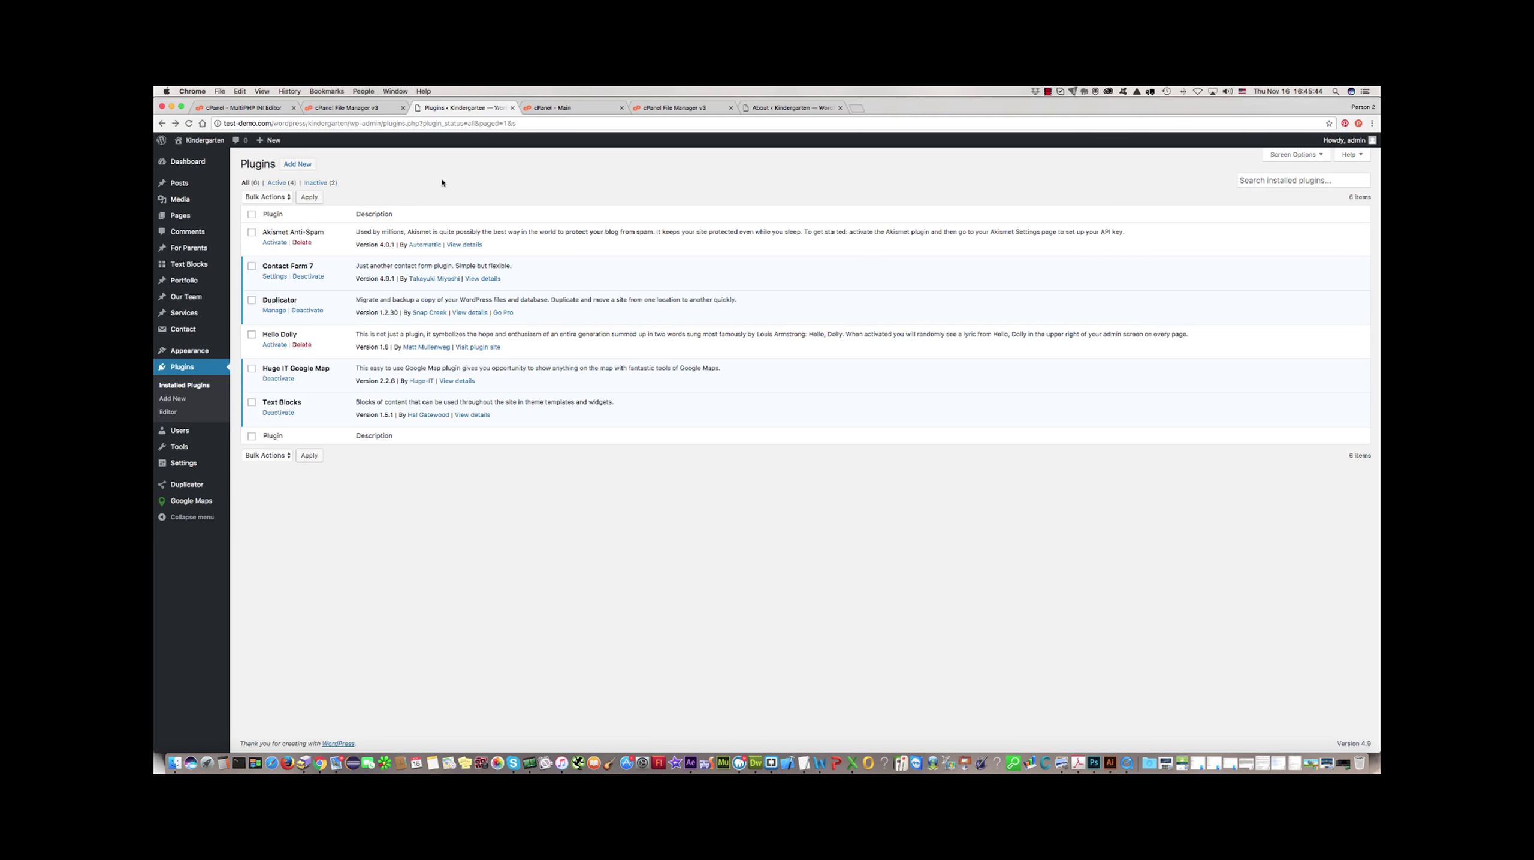
pyautogui.click(361, 110)
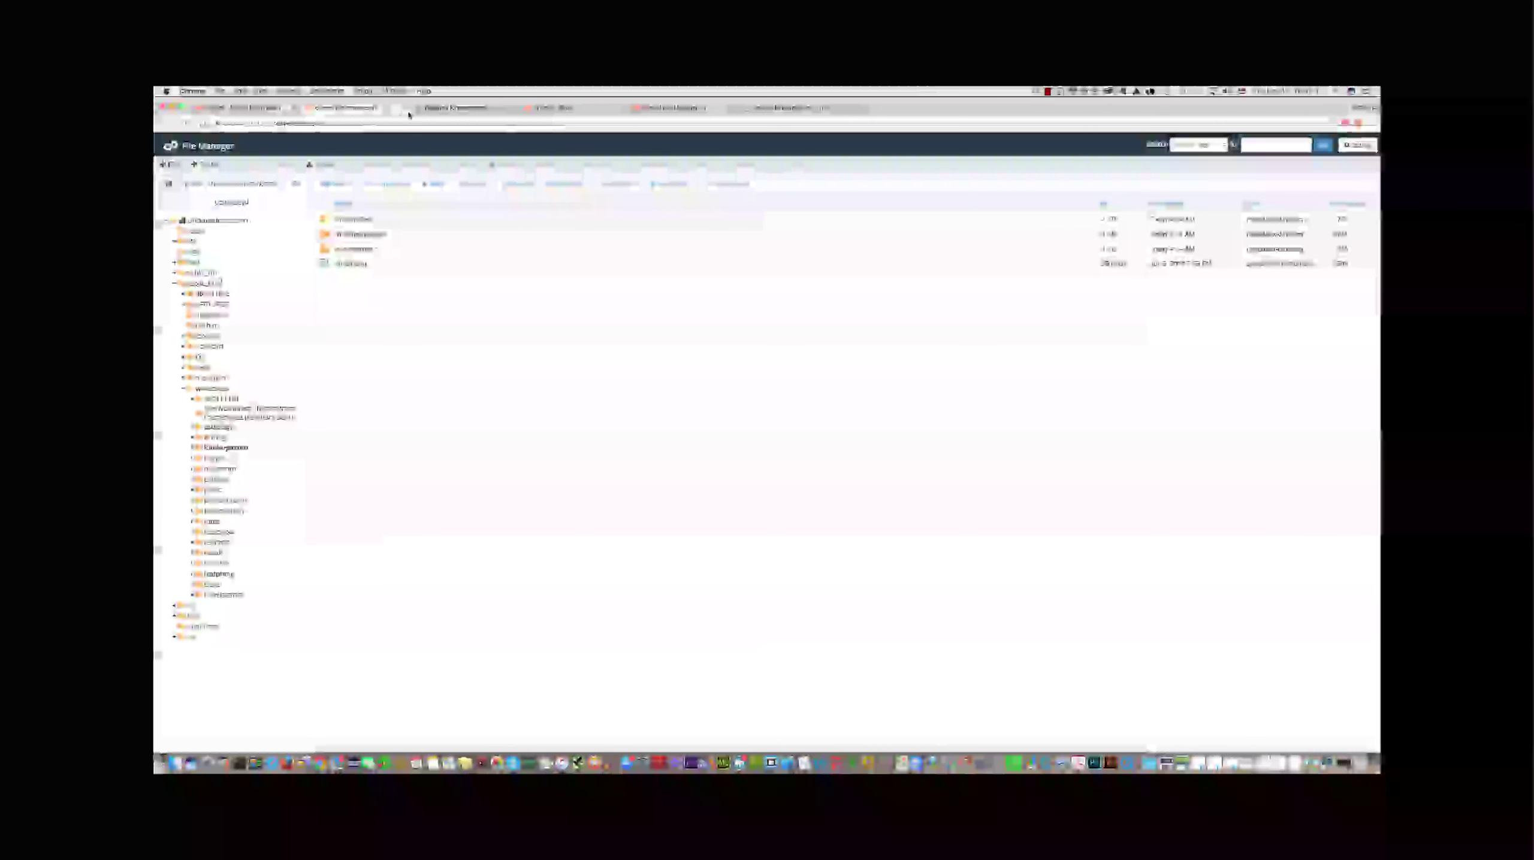
# Step: Return to the cPanel home page with its Files, Databases, Domains and Email tools
pyautogui.click(257, 111)
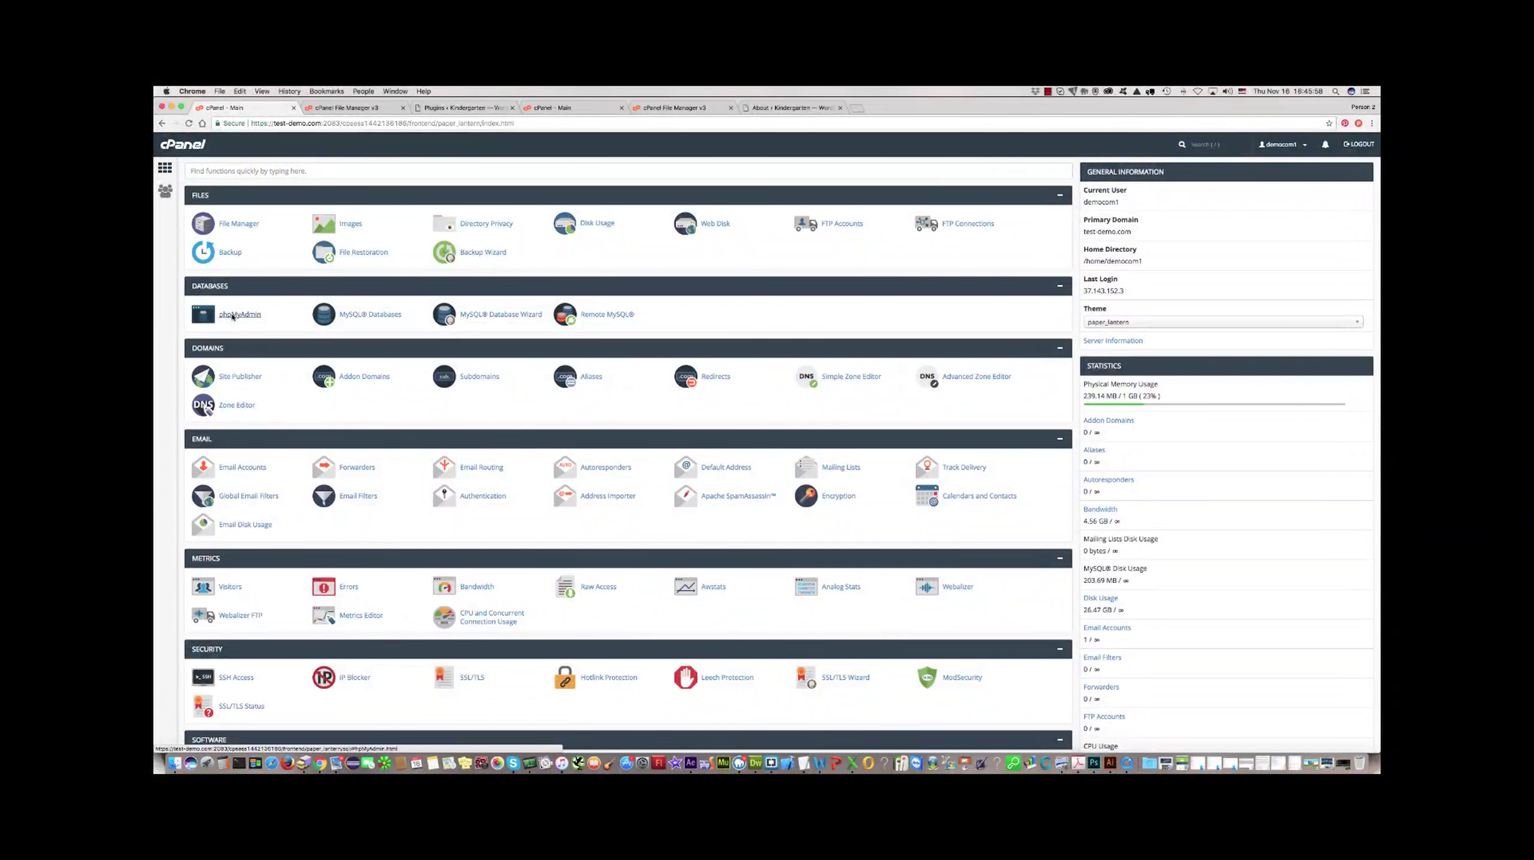
# Step: Launch phpMyAdmin from cPanel and select the democom1_kindergarten database
pyautogui.click(233, 318)
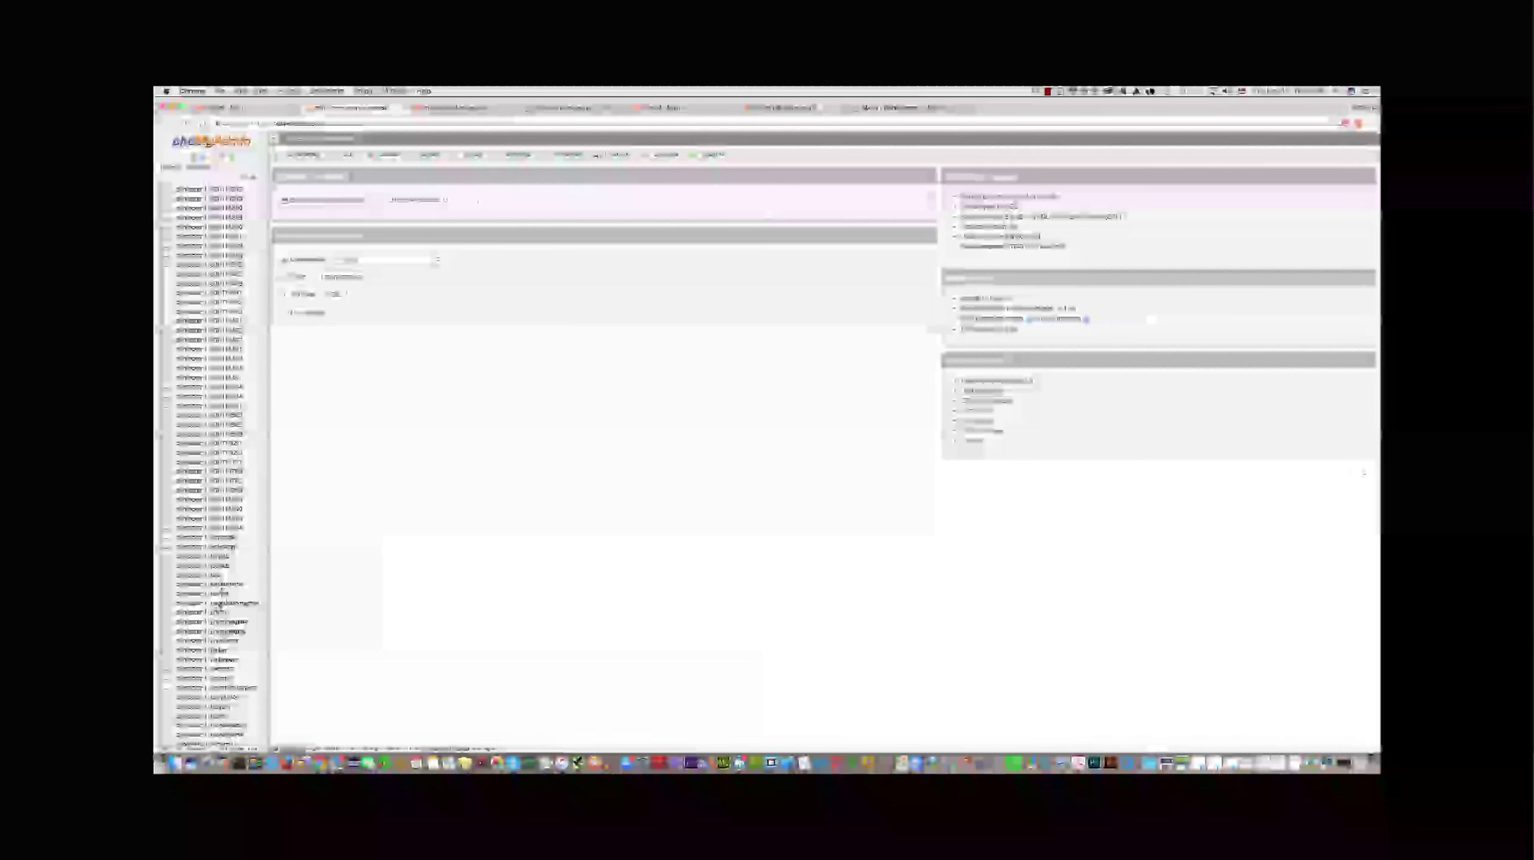
pyautogui.click(221, 584)
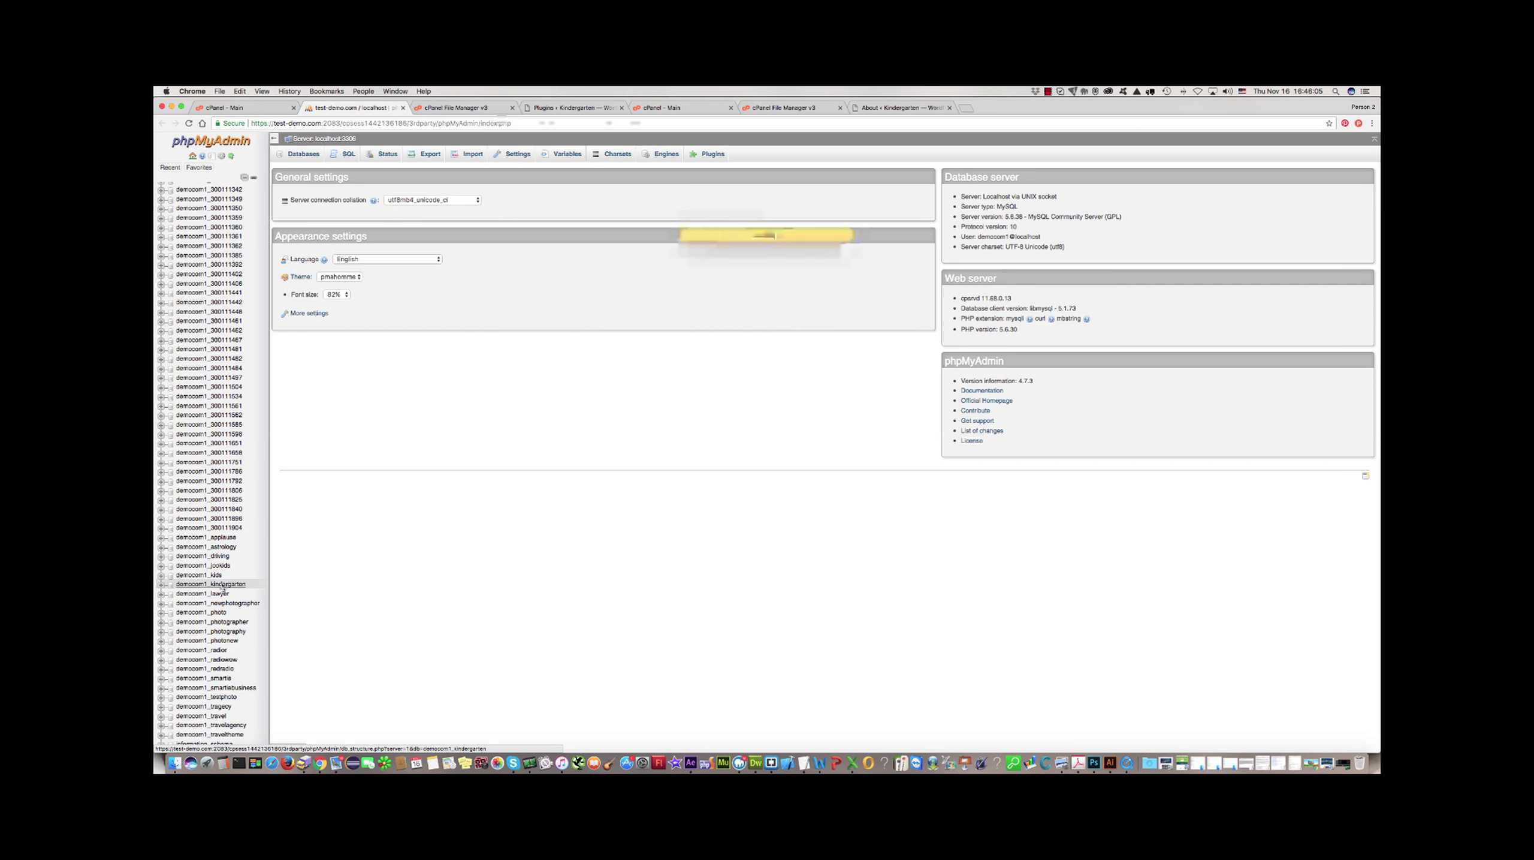
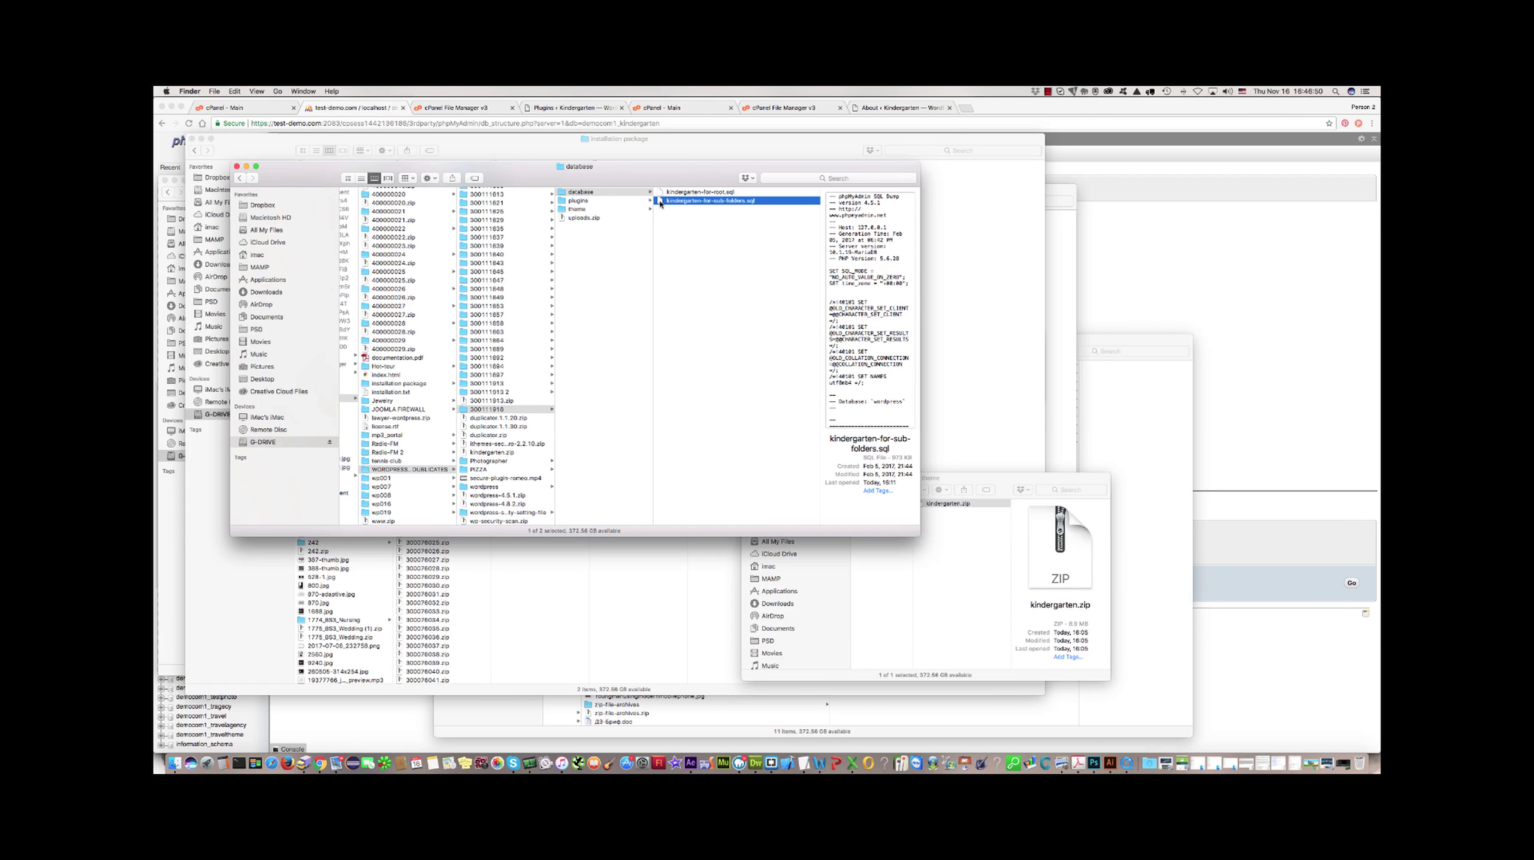
# Step: Open kindergarten-for-sub-folders.sql in an enlarged TextEdit window and show the Find bar
pyautogui.doubleClick(660, 203)
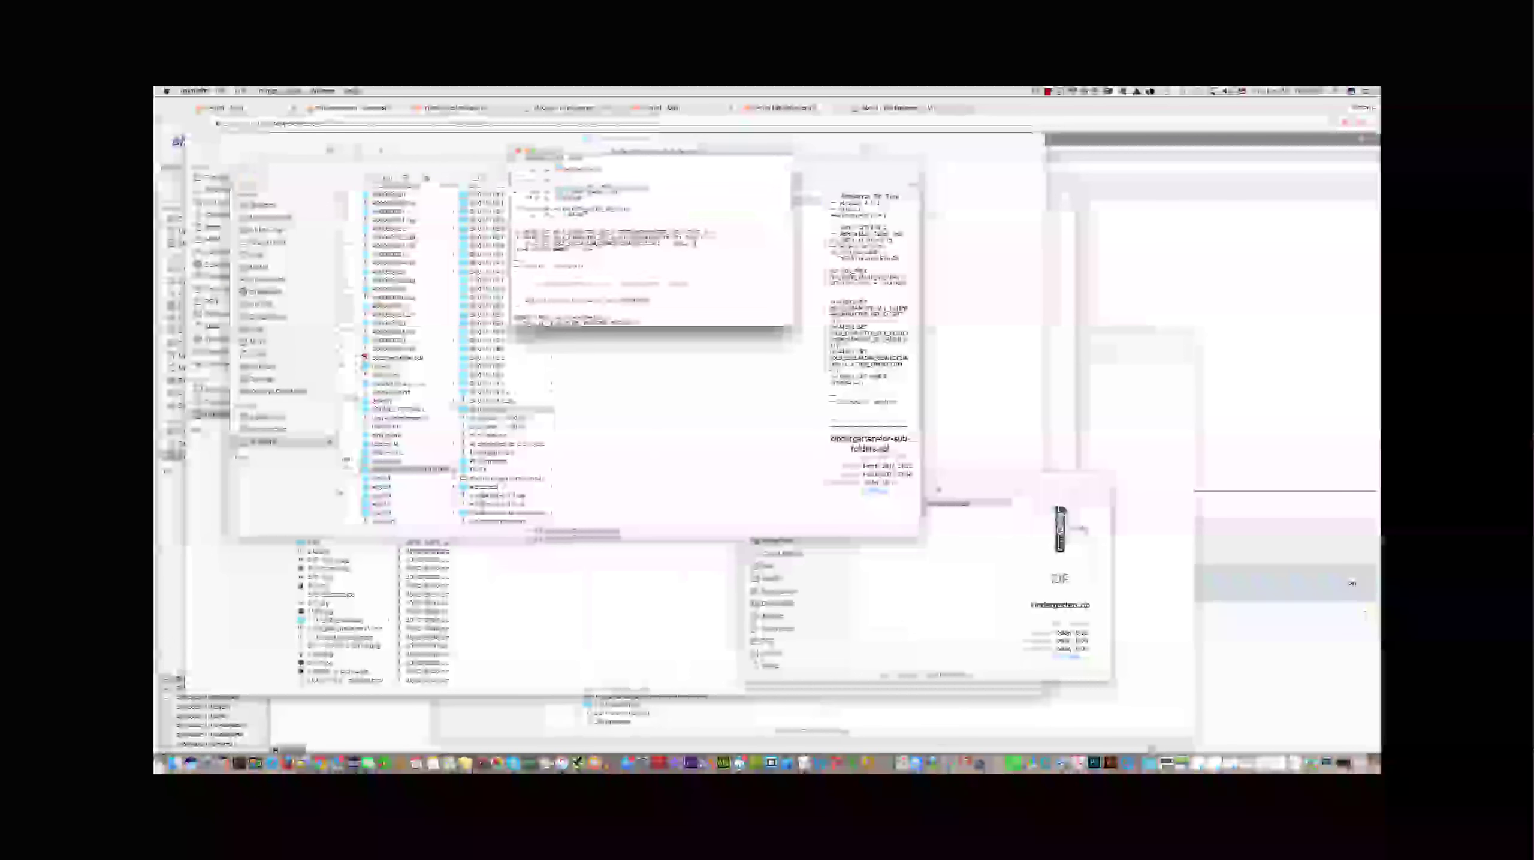
pyautogui.moveTo(815, 341); pyautogui.dragTo(1007, 479)
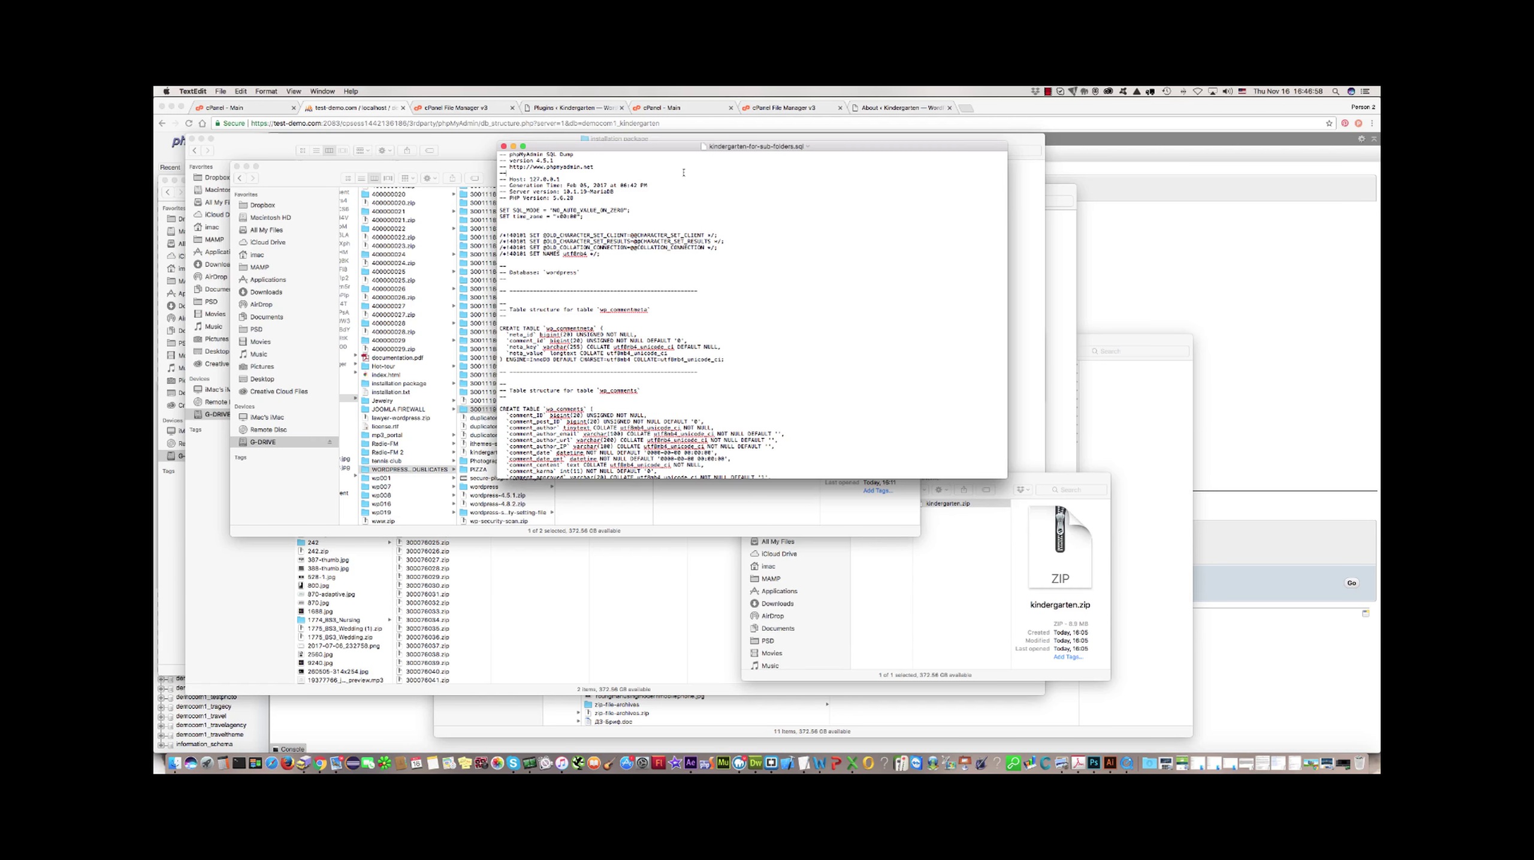
pyautogui.press('super+f')
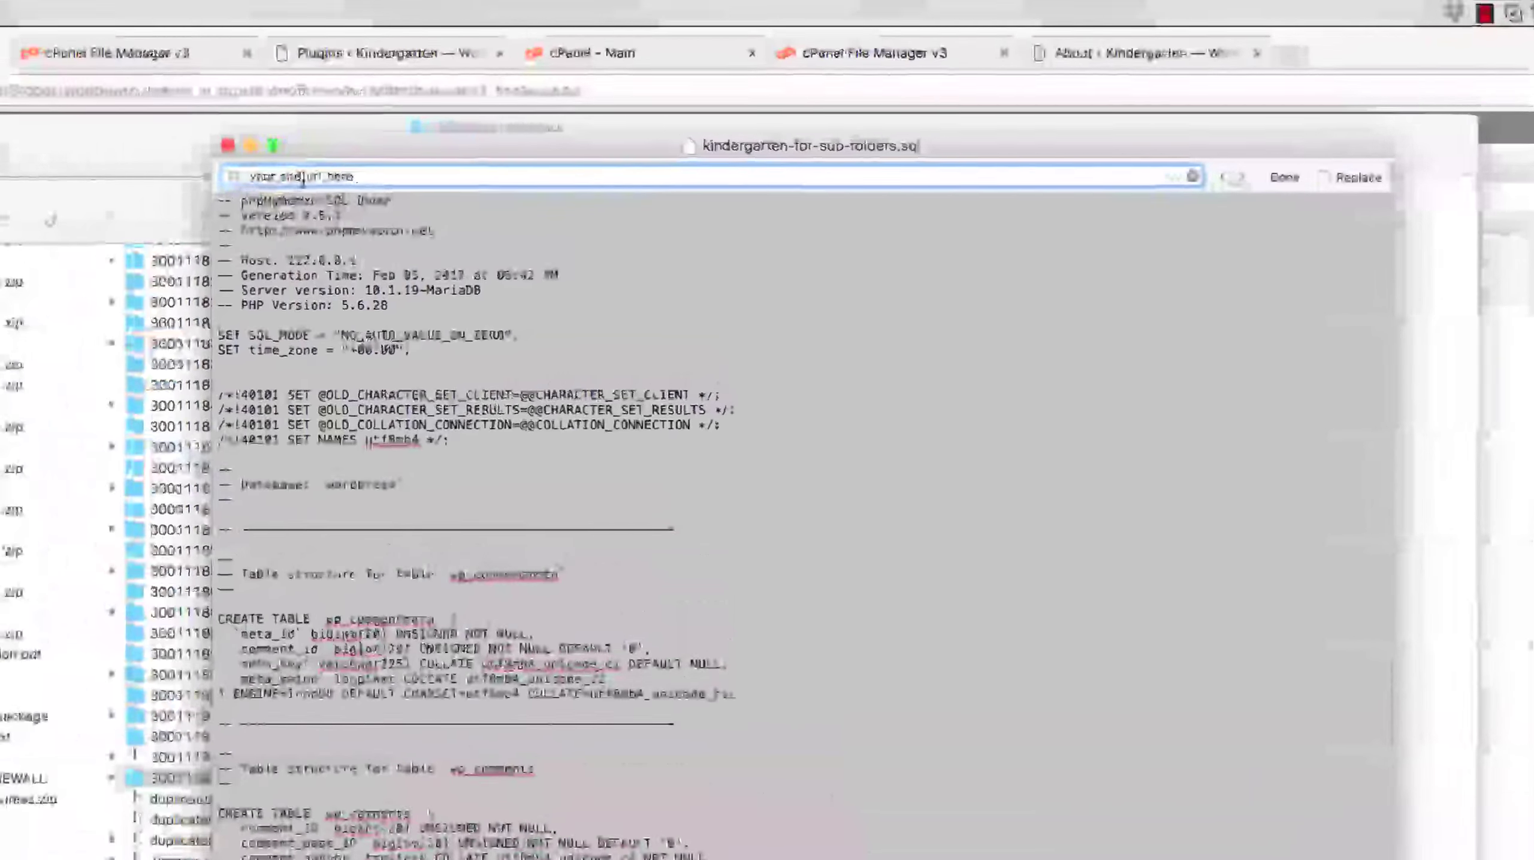
# Step: Search the dump for the siteurl placeholder your_site_url_here and enable Replace
pyautogui.click(882, 157)
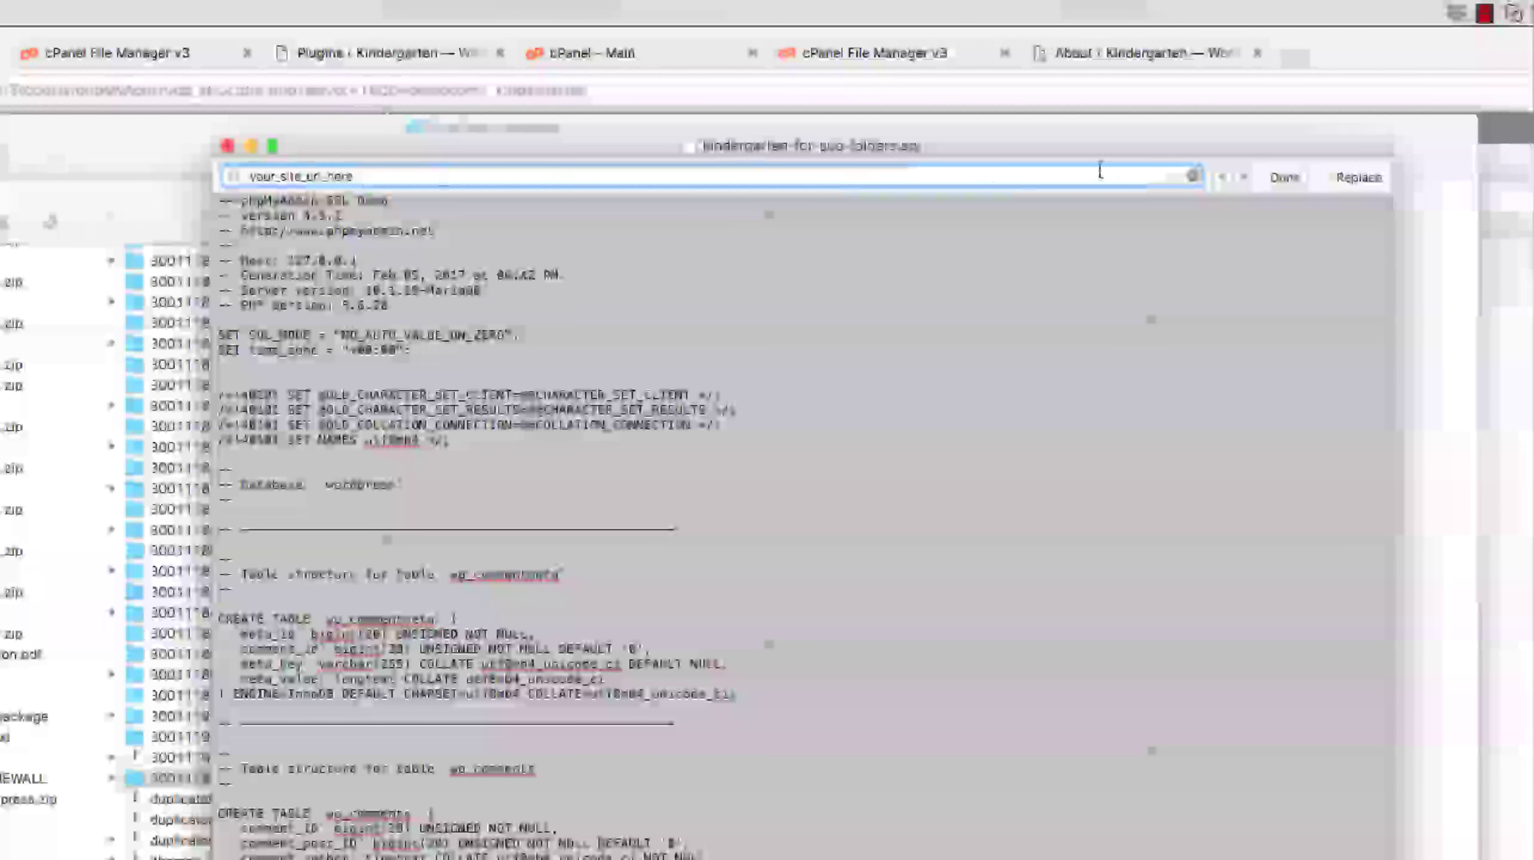
pyautogui.click(1243, 177)
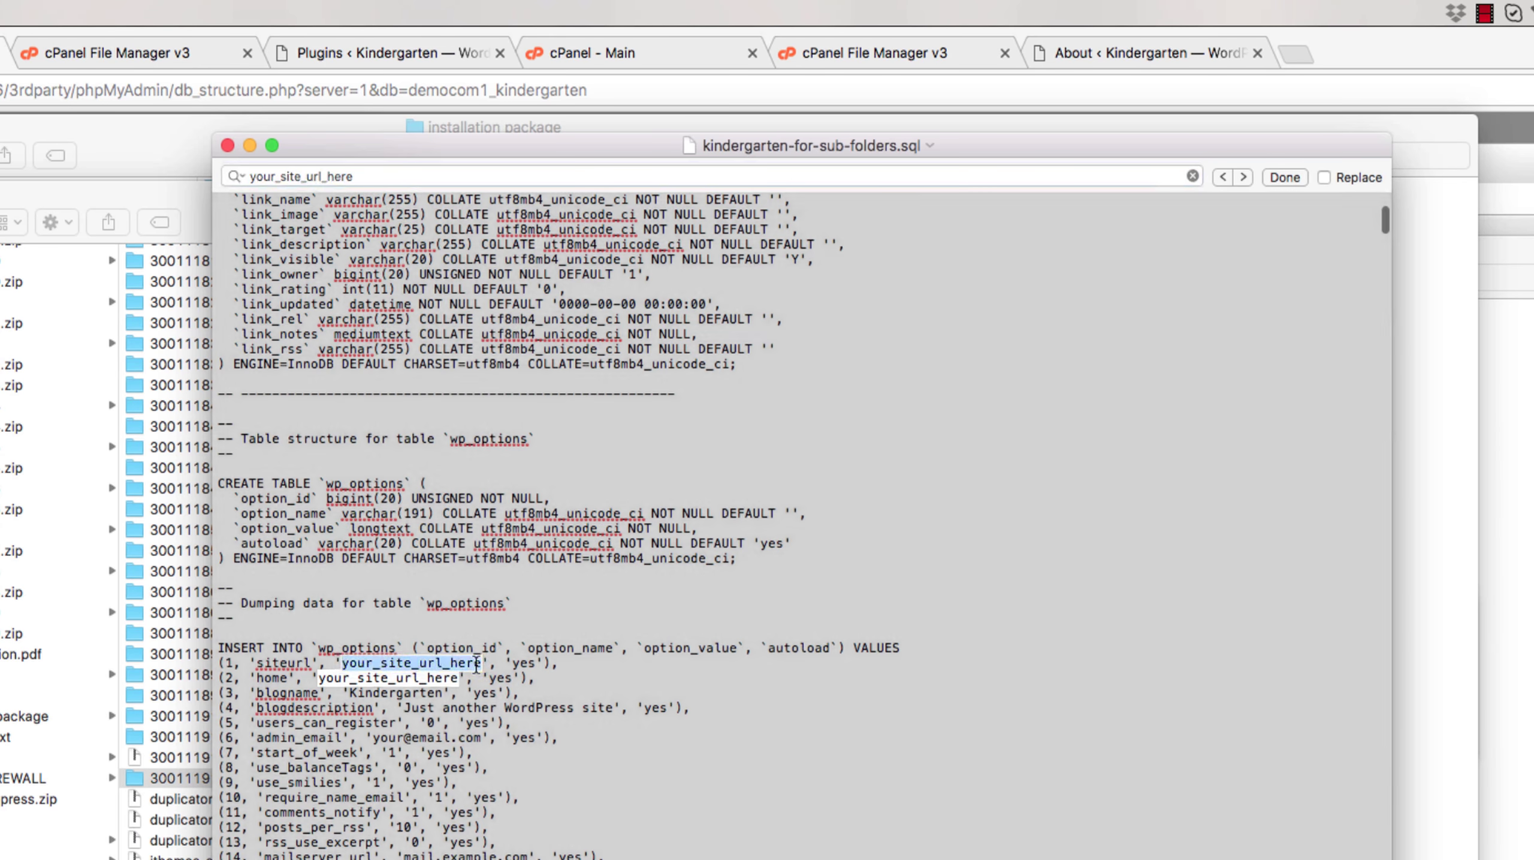
pyautogui.click(360, 662)
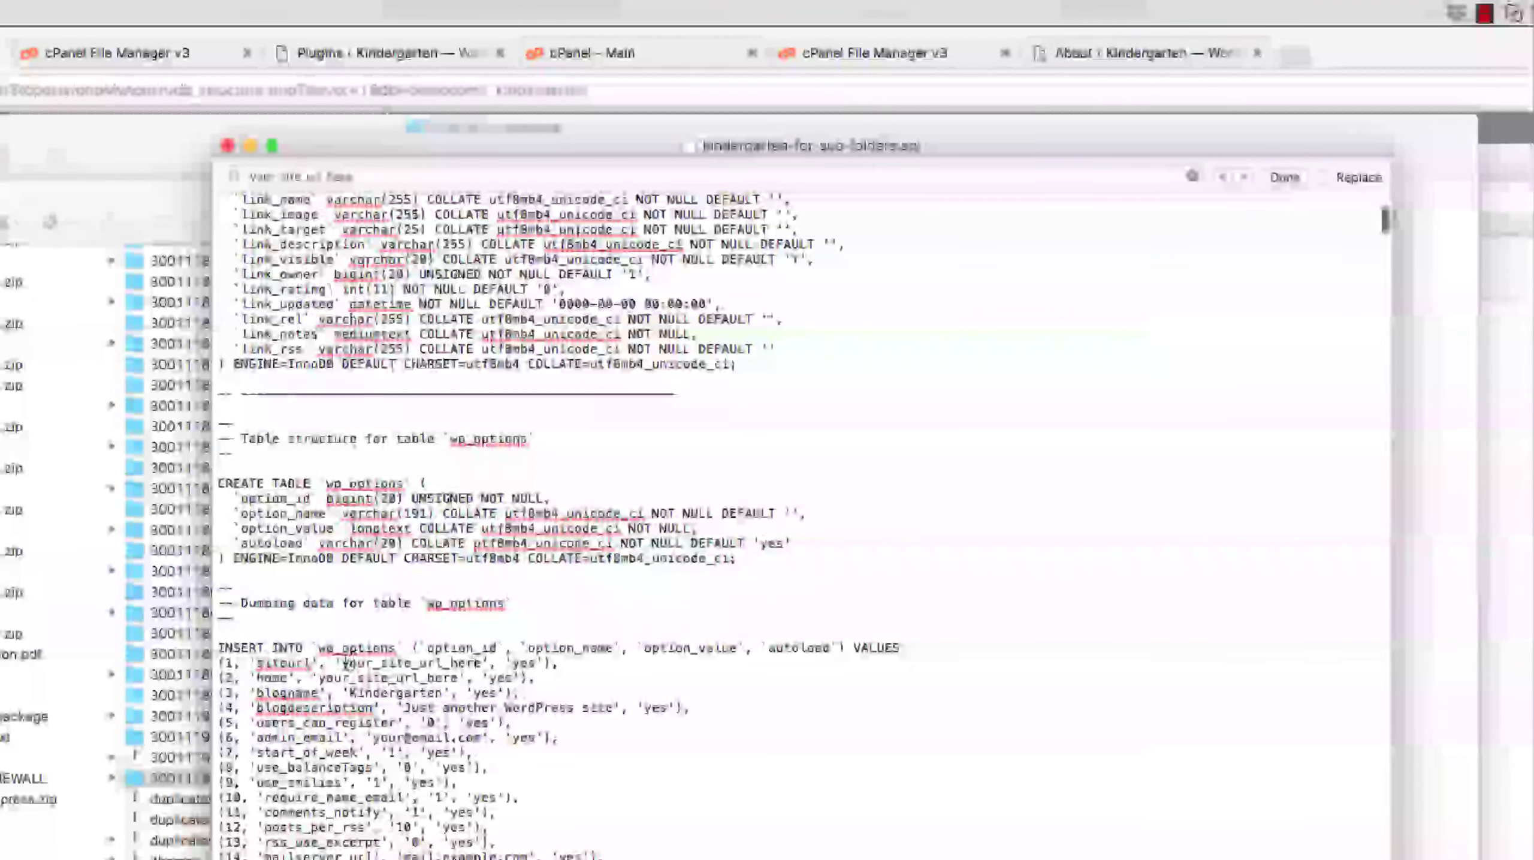
pyautogui.moveTo(451, 663); pyautogui.dragTo(480, 662)
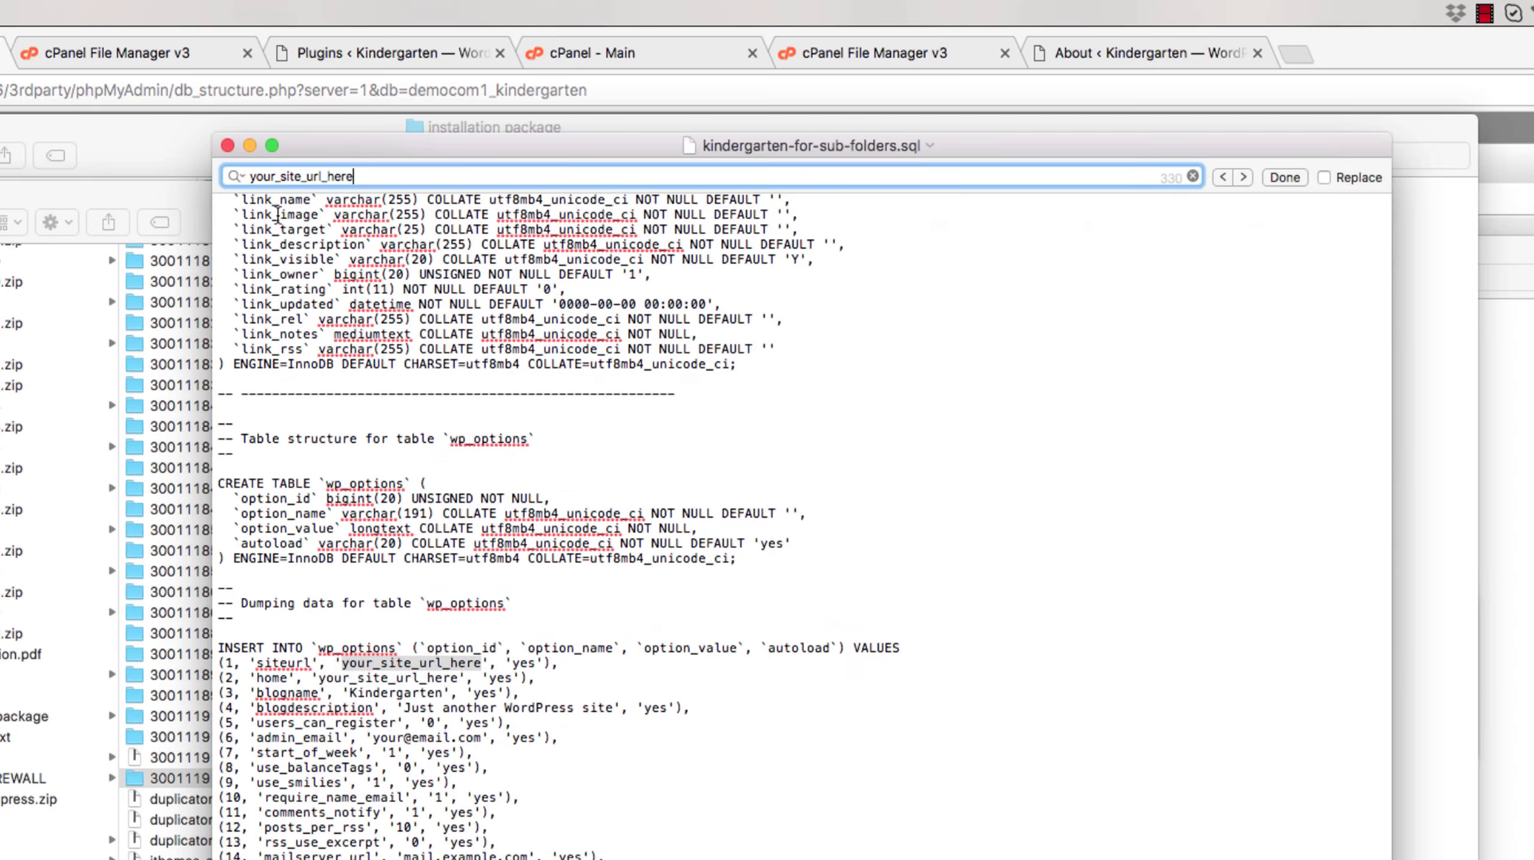
pyautogui.press('Return')
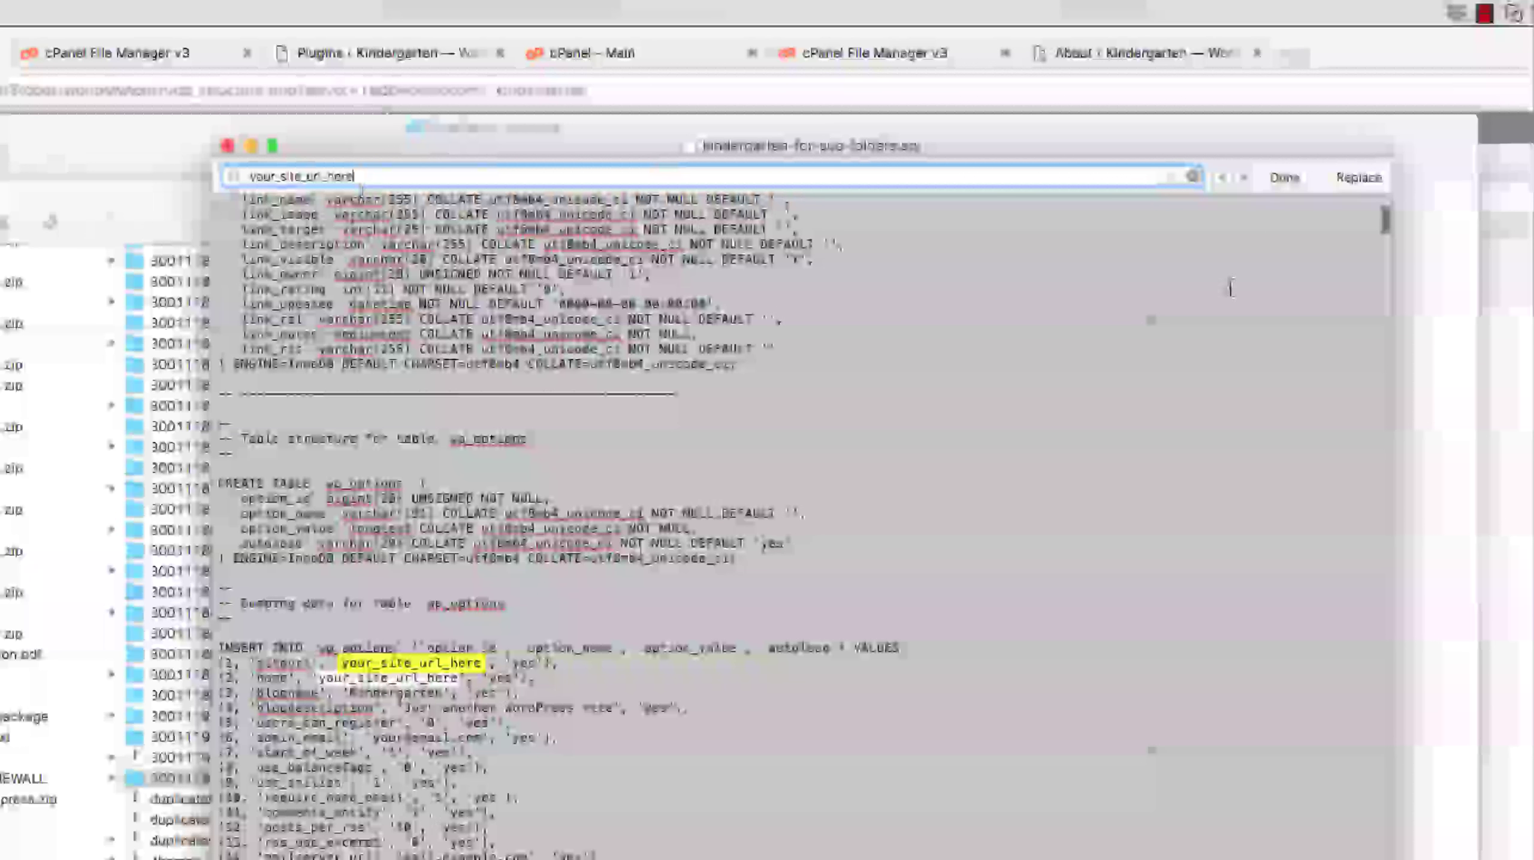
pyautogui.click(1359, 176)
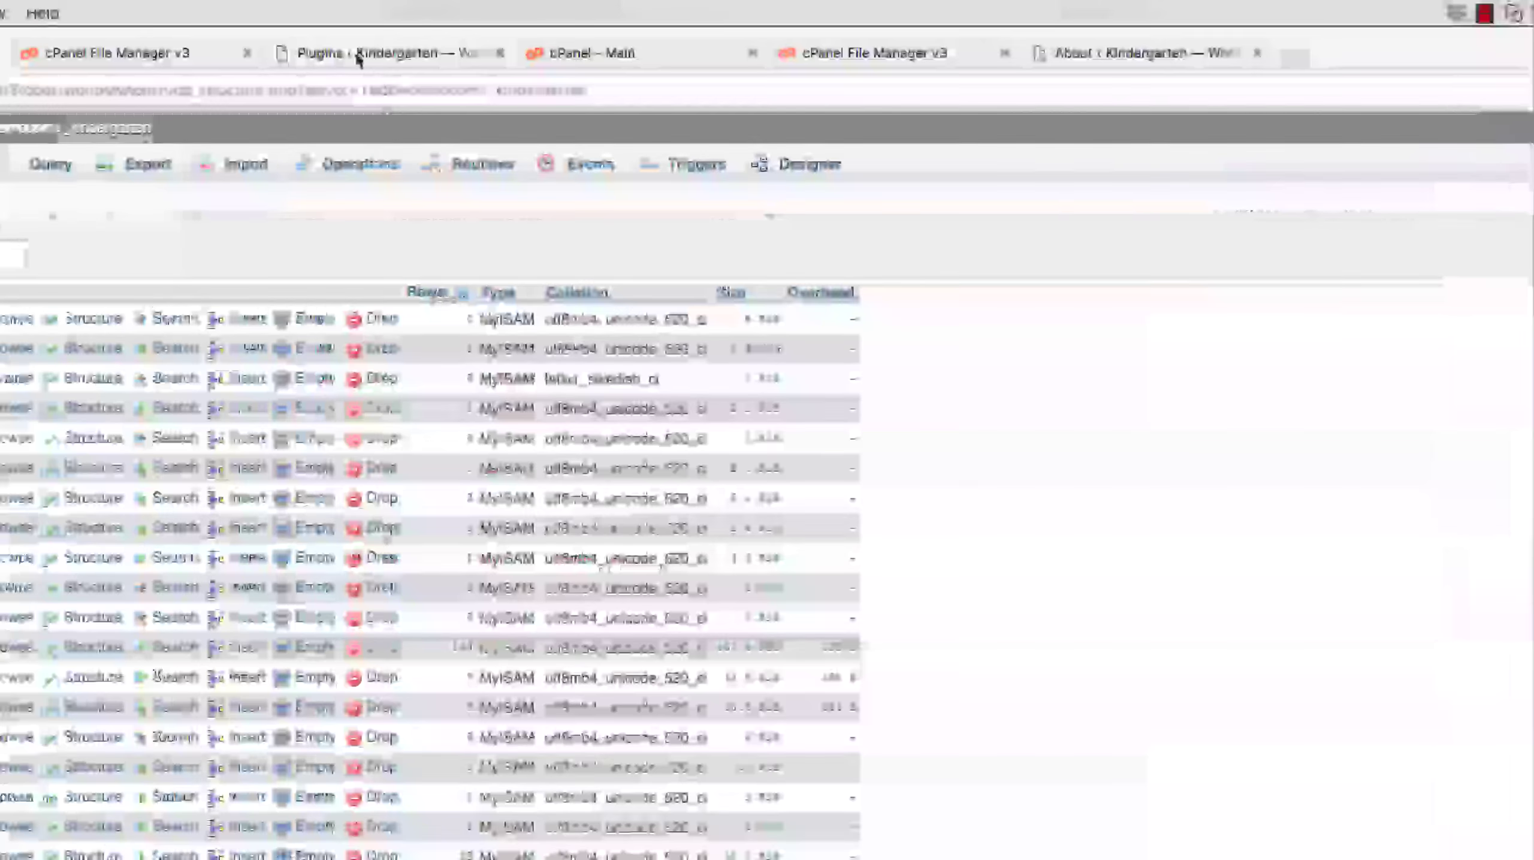
pyautogui.click(361, 54)
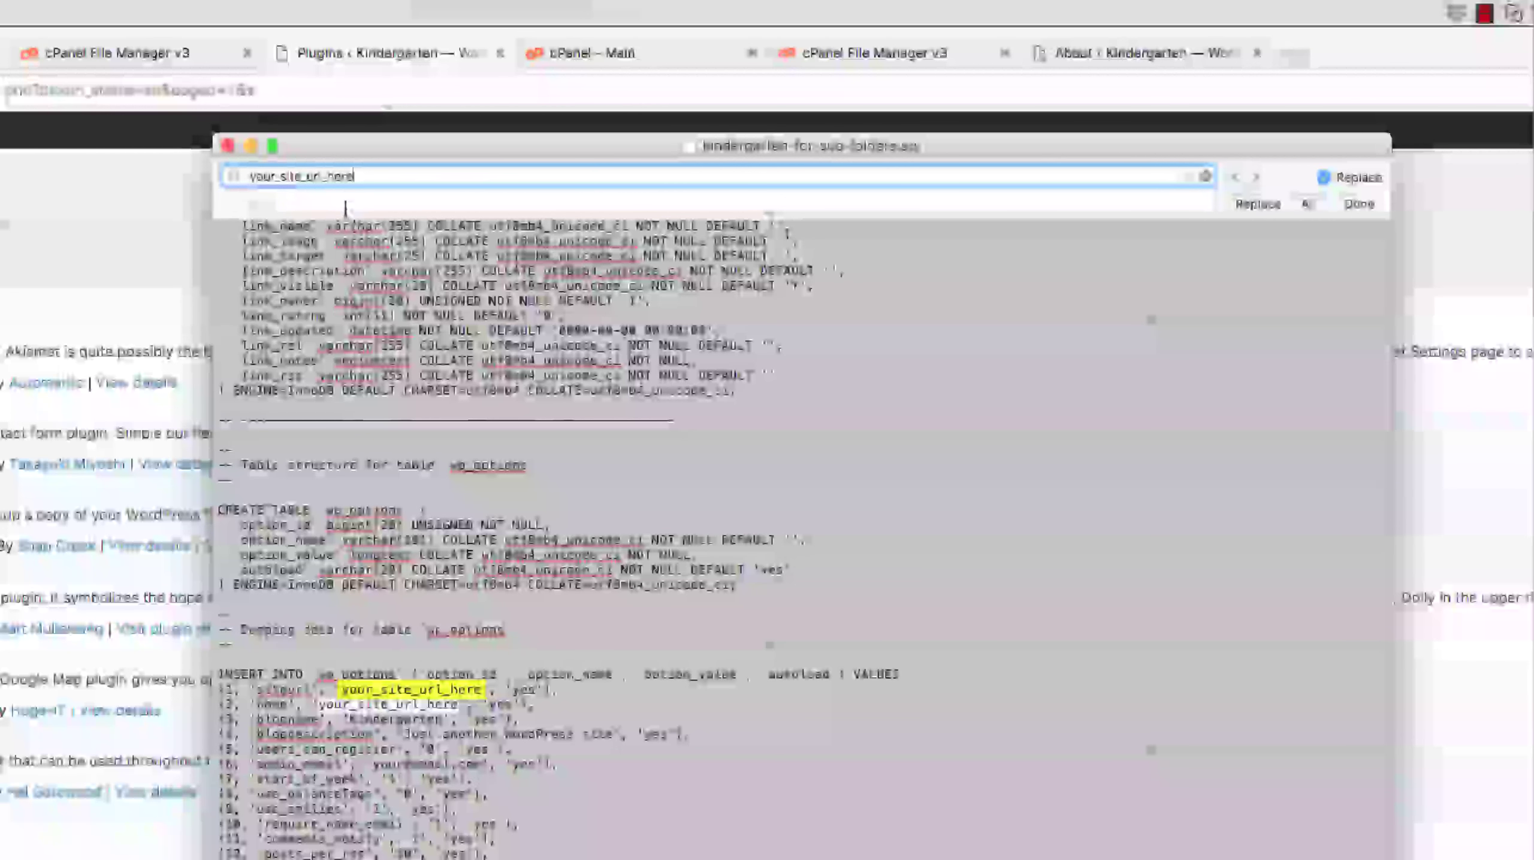
pyautogui.click(345, 203)
pyautogui.write('http://test-demo.com/wordpress/kindergarten')
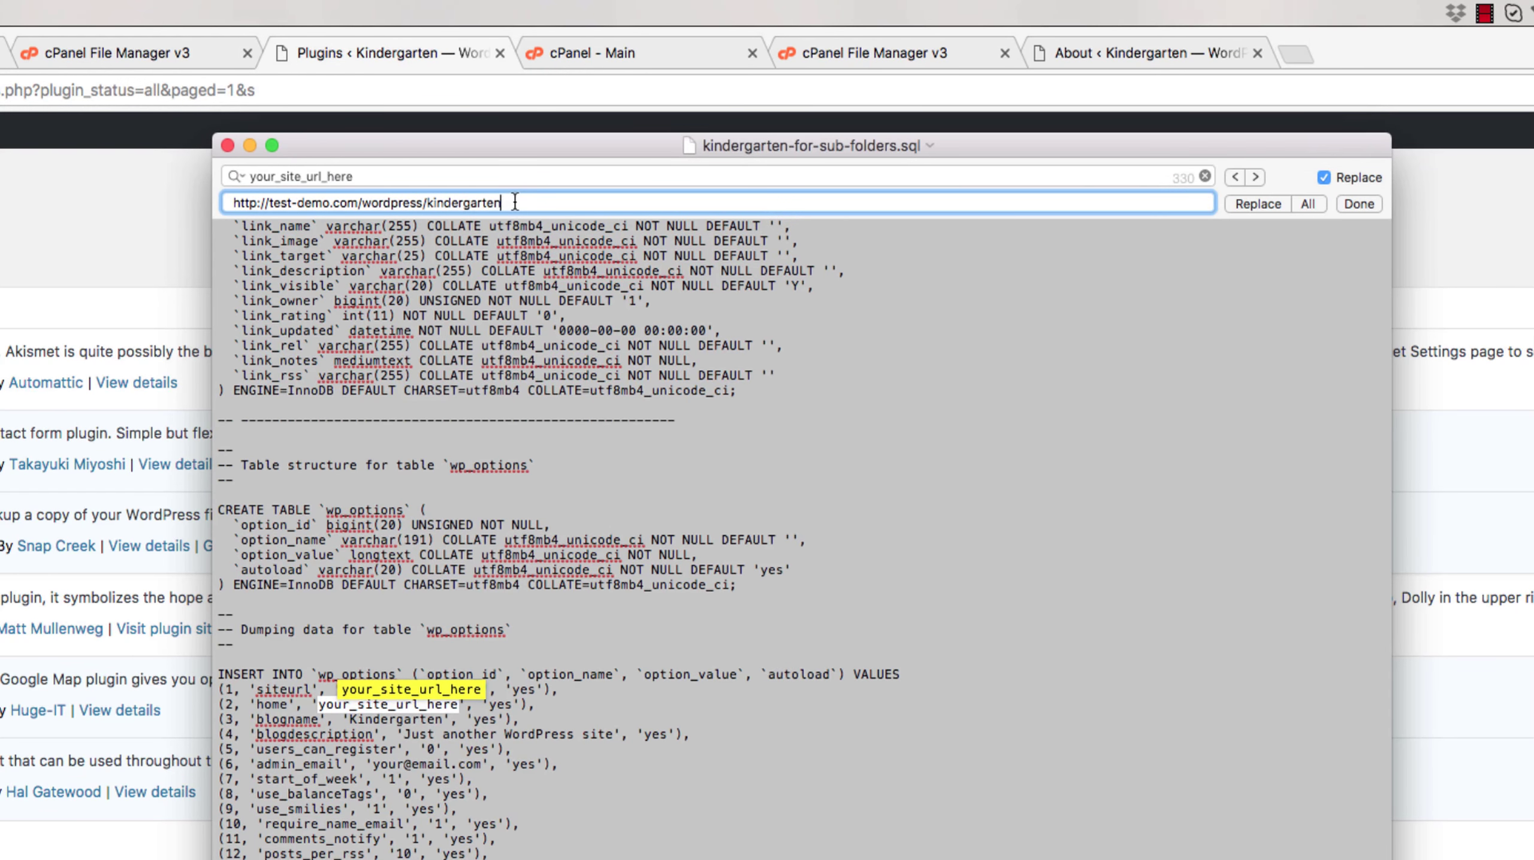
pyautogui.write('/')
pyautogui.moveTo(396, 146); pyautogui.dragTo(361, 158)
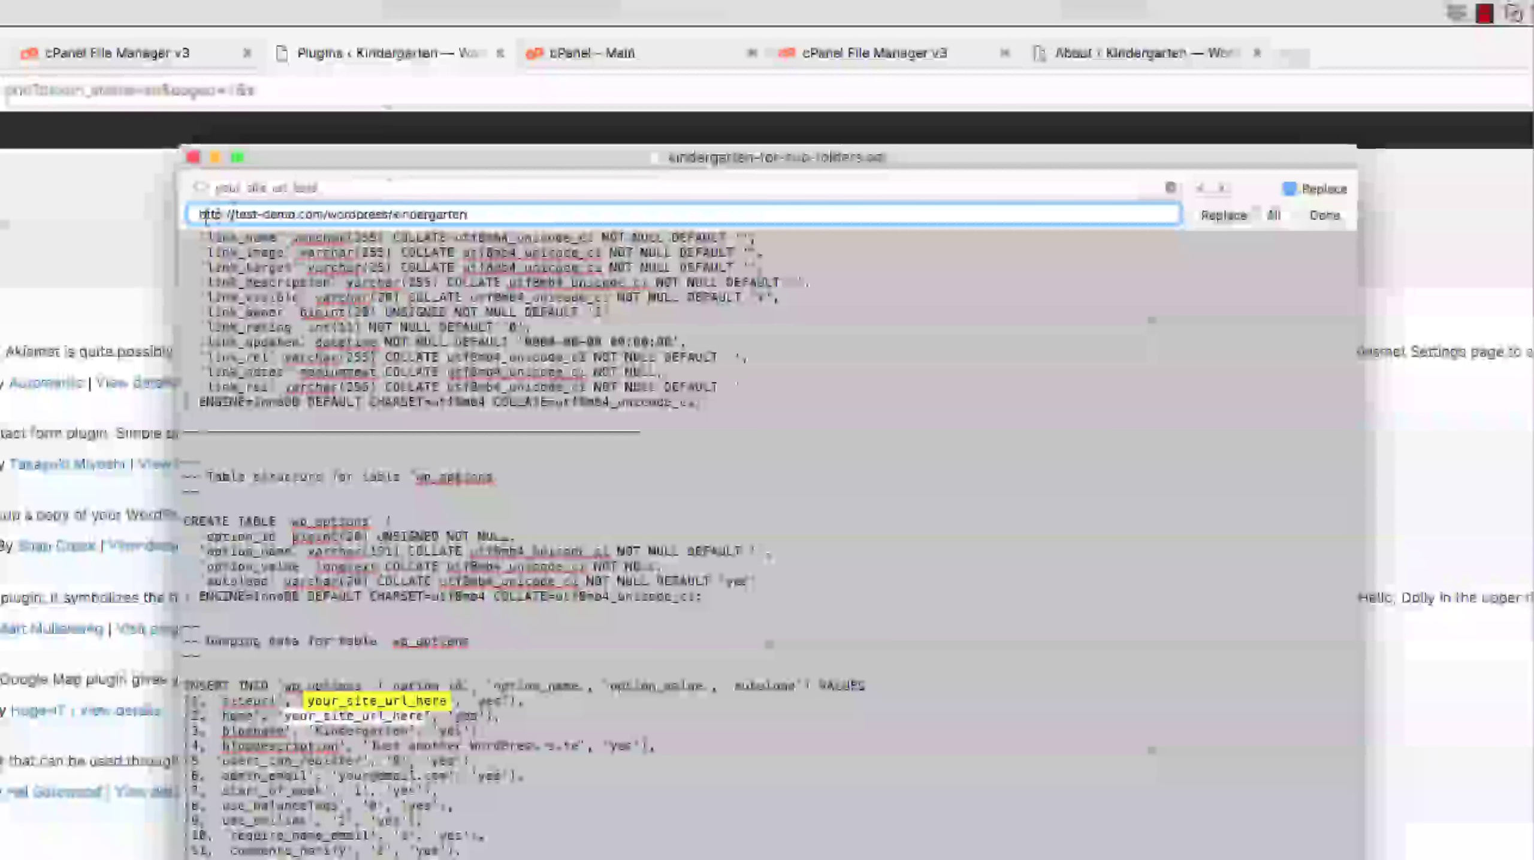
pyautogui.click(1273, 217)
pyautogui.click(1326, 216)
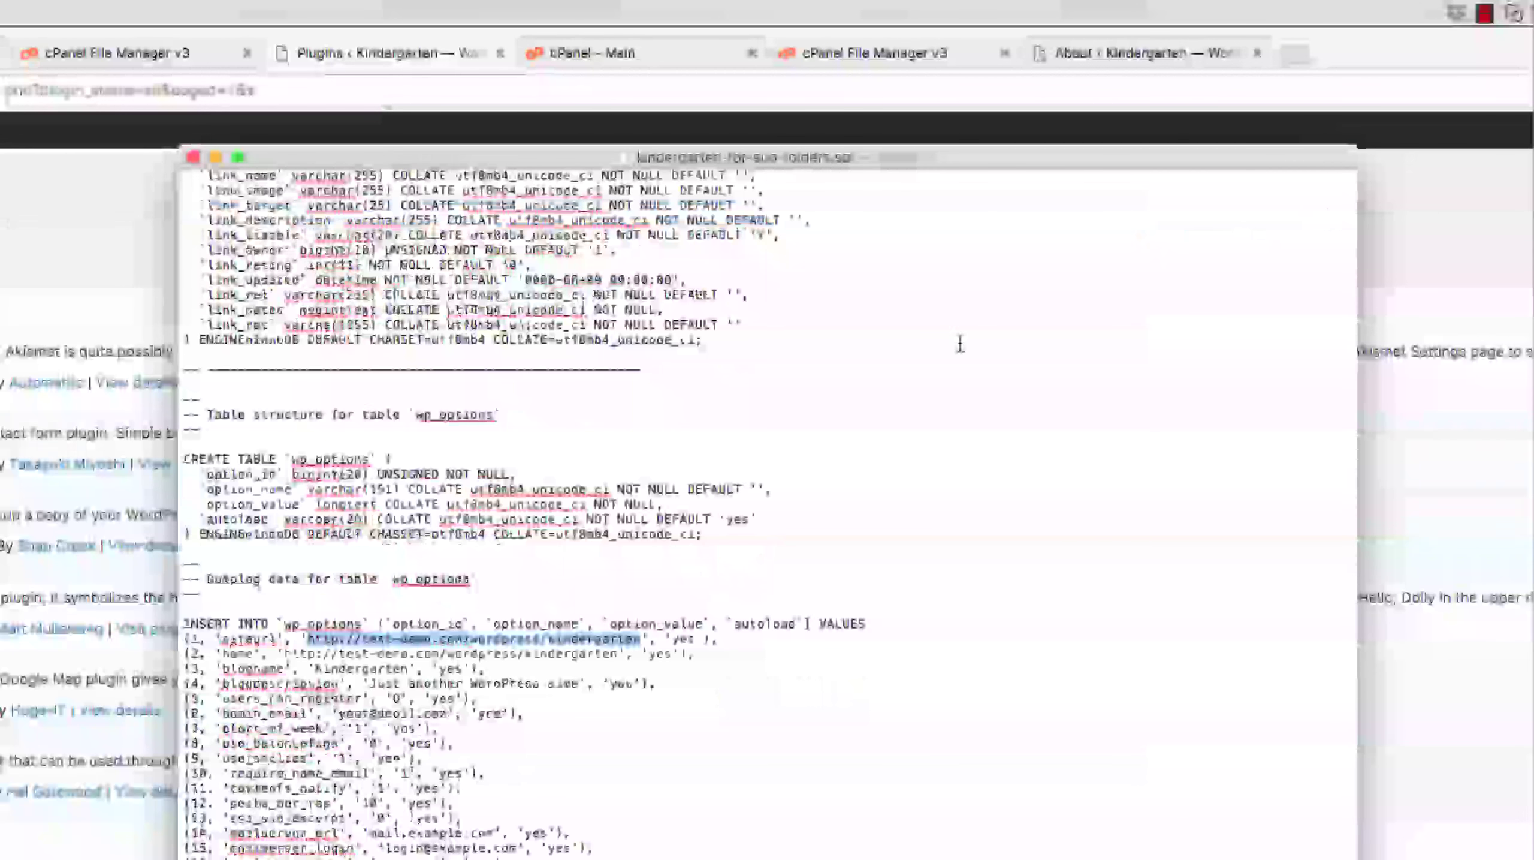
pyautogui.click(961, 340)
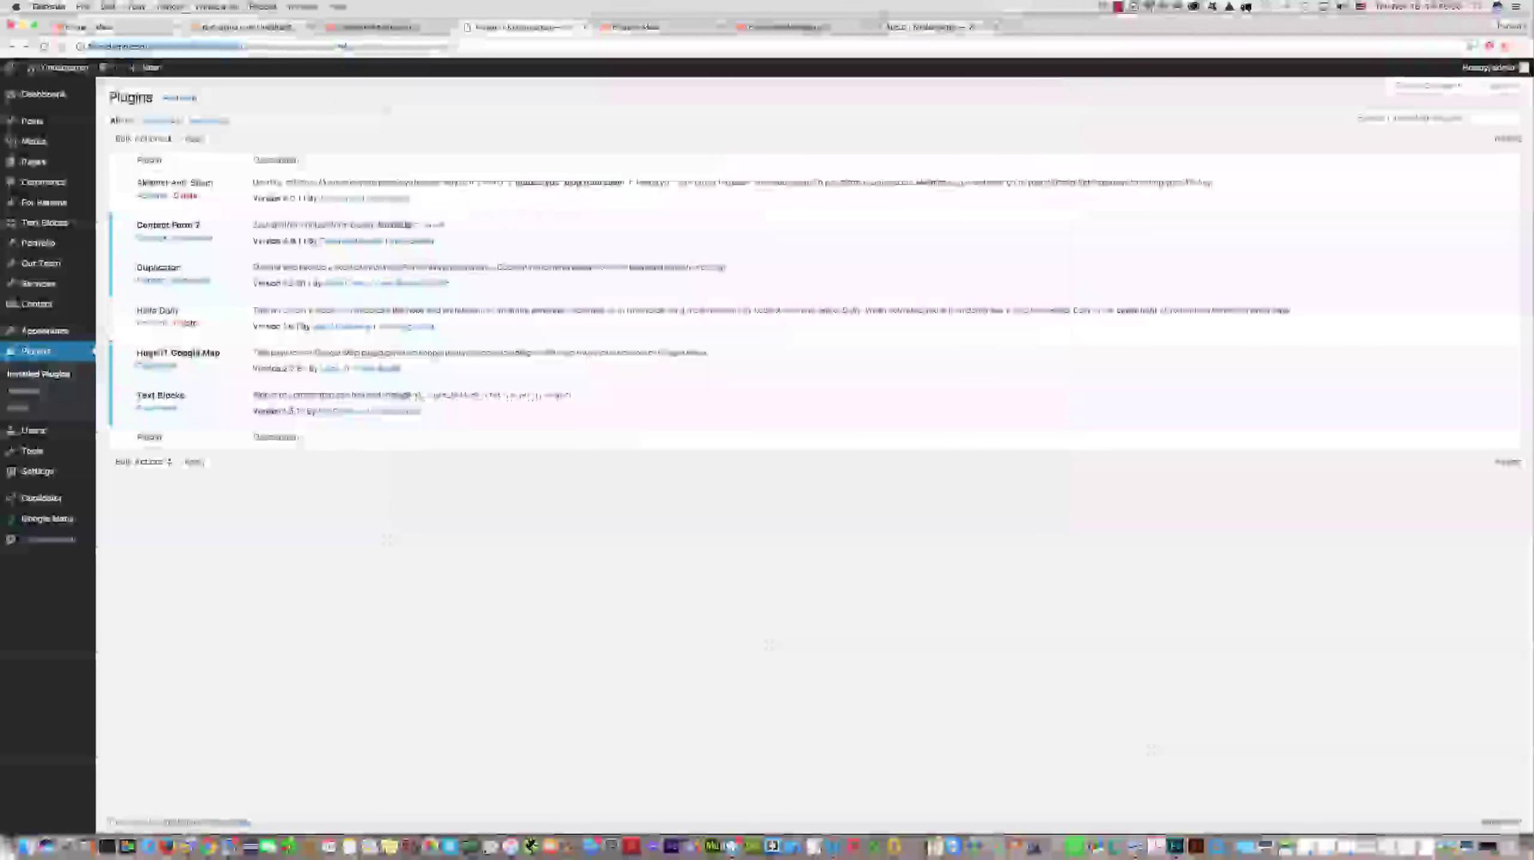
# Step: Go to the Import page of democom1_kindergarten in phpMyAdmin
pyautogui.click(264, 44)
pyautogui.click(244, 26)
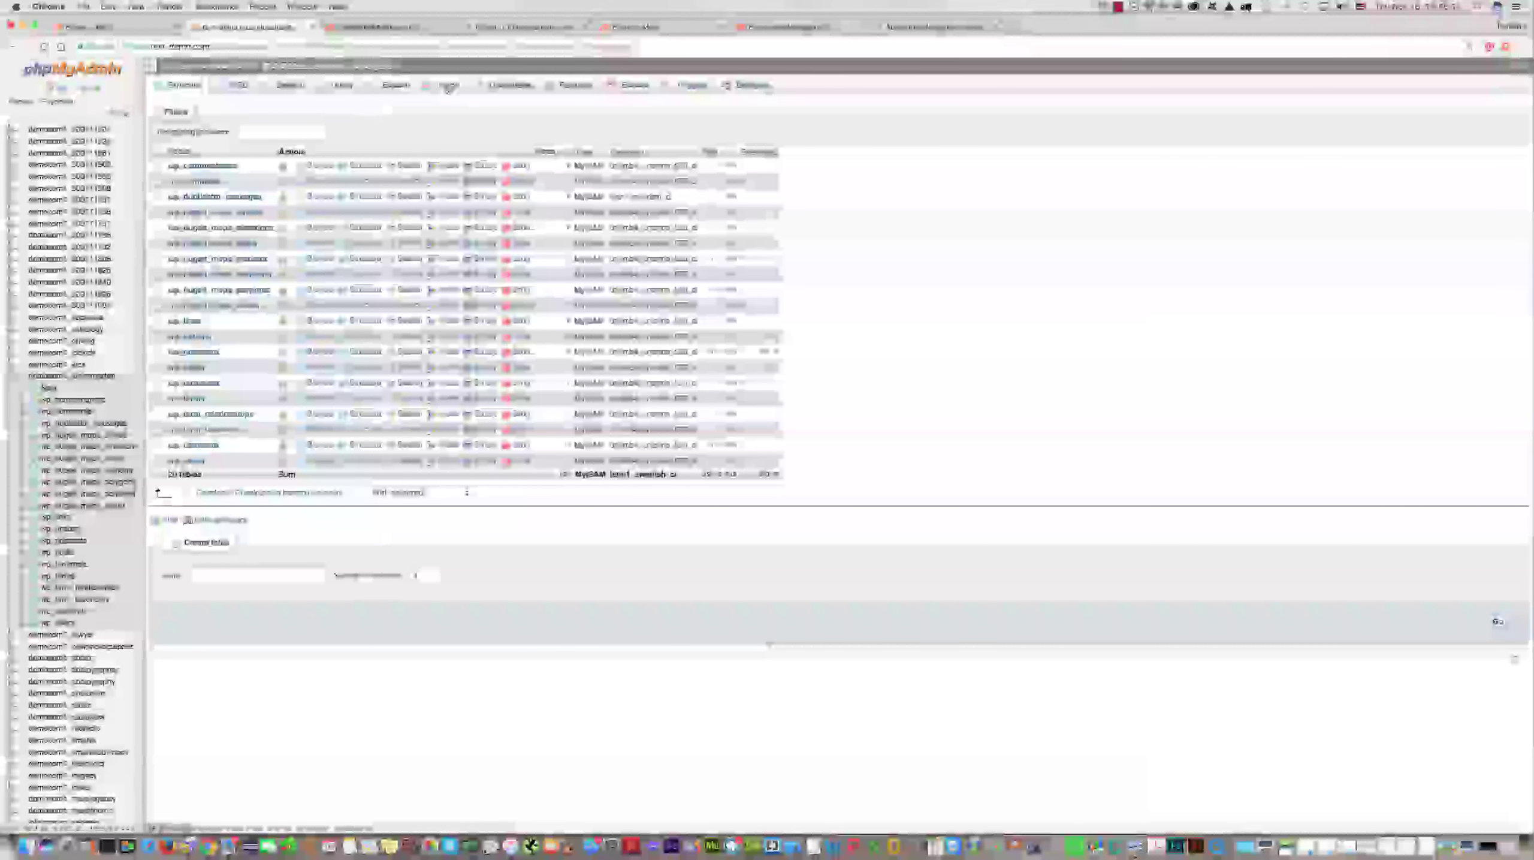
pyautogui.click(447, 86)
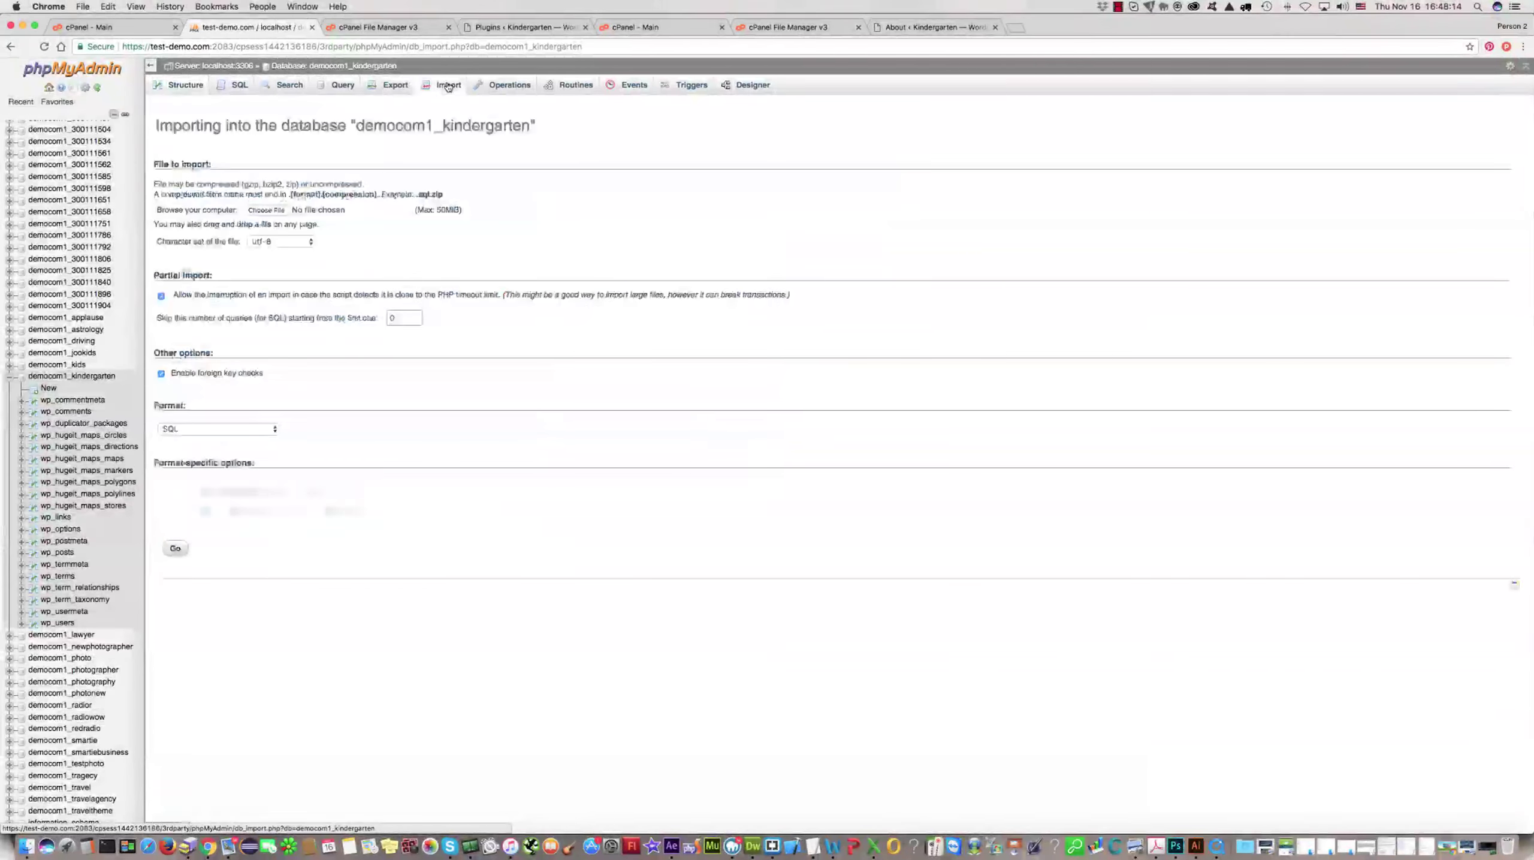
# Step: Import kindergarten-no-sub-folders.sql, which fails with error #1050: wp_commentmeta already exists
pyautogui.click(267, 209)
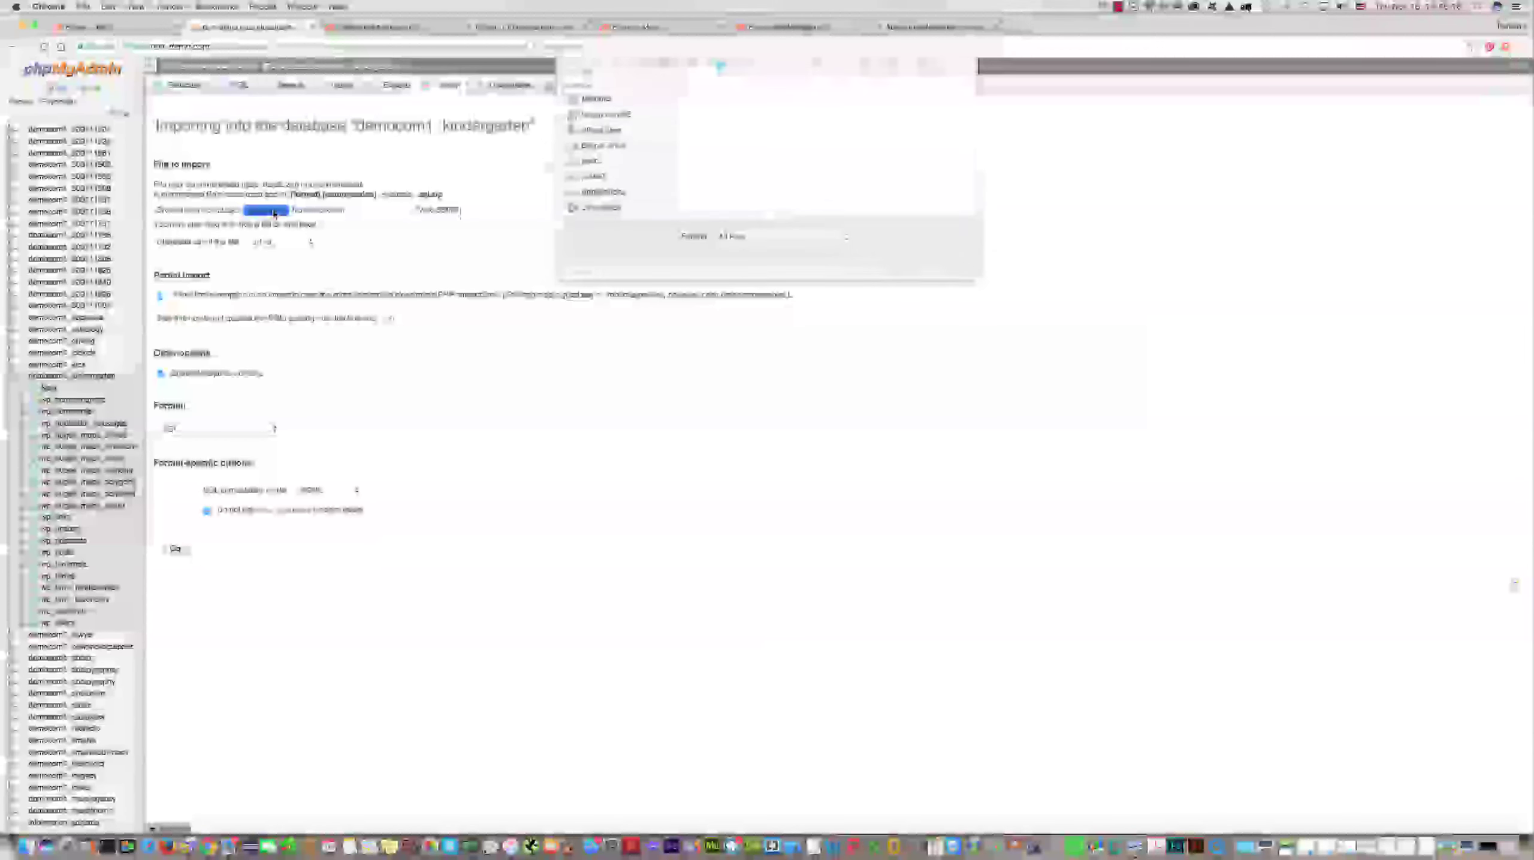
pyautogui.click(758, 71)
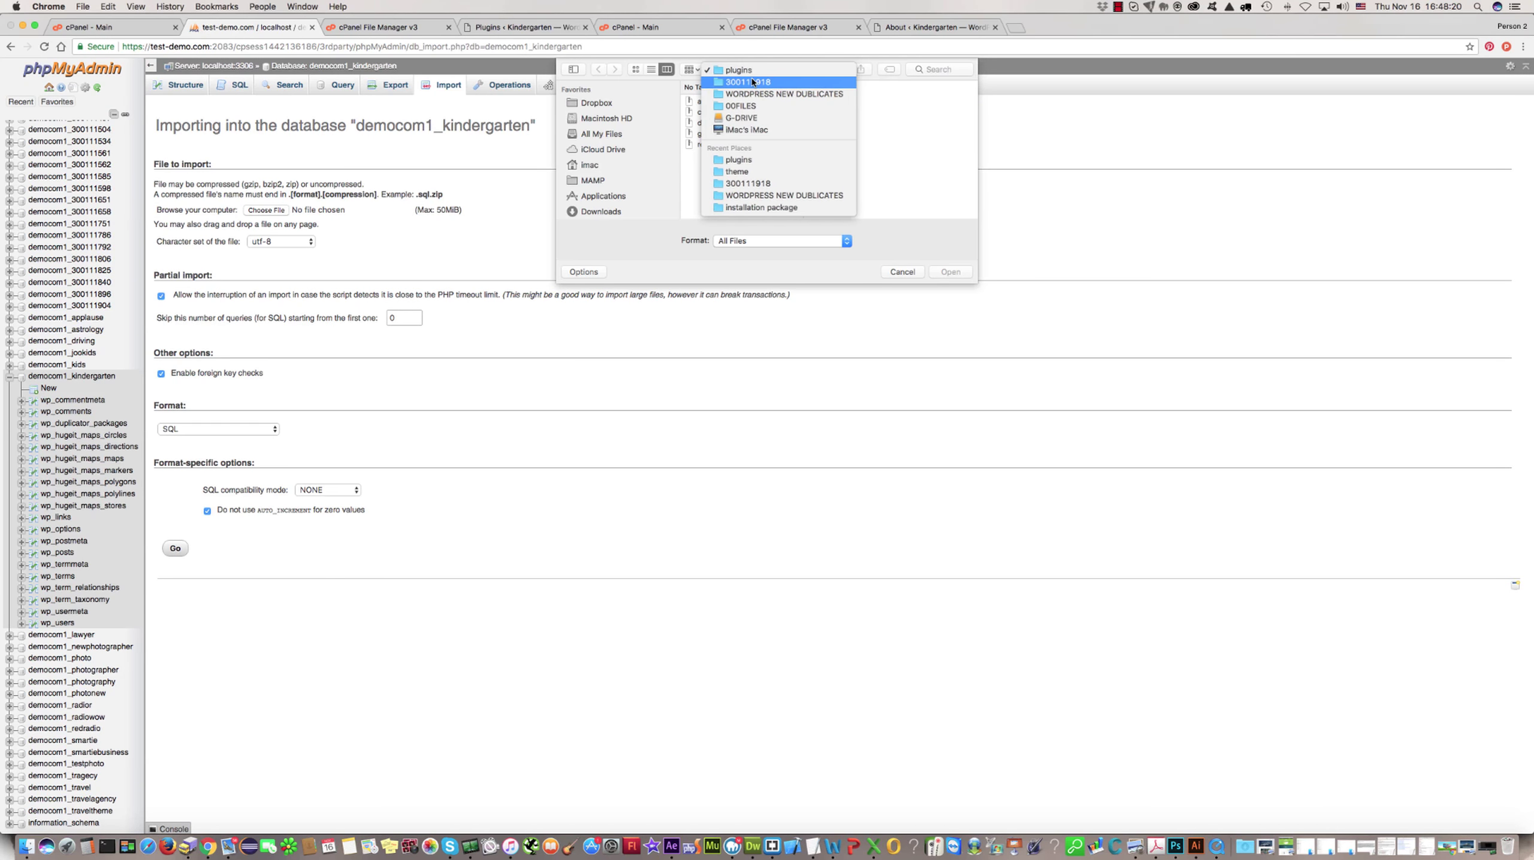
pyautogui.click(781, 86)
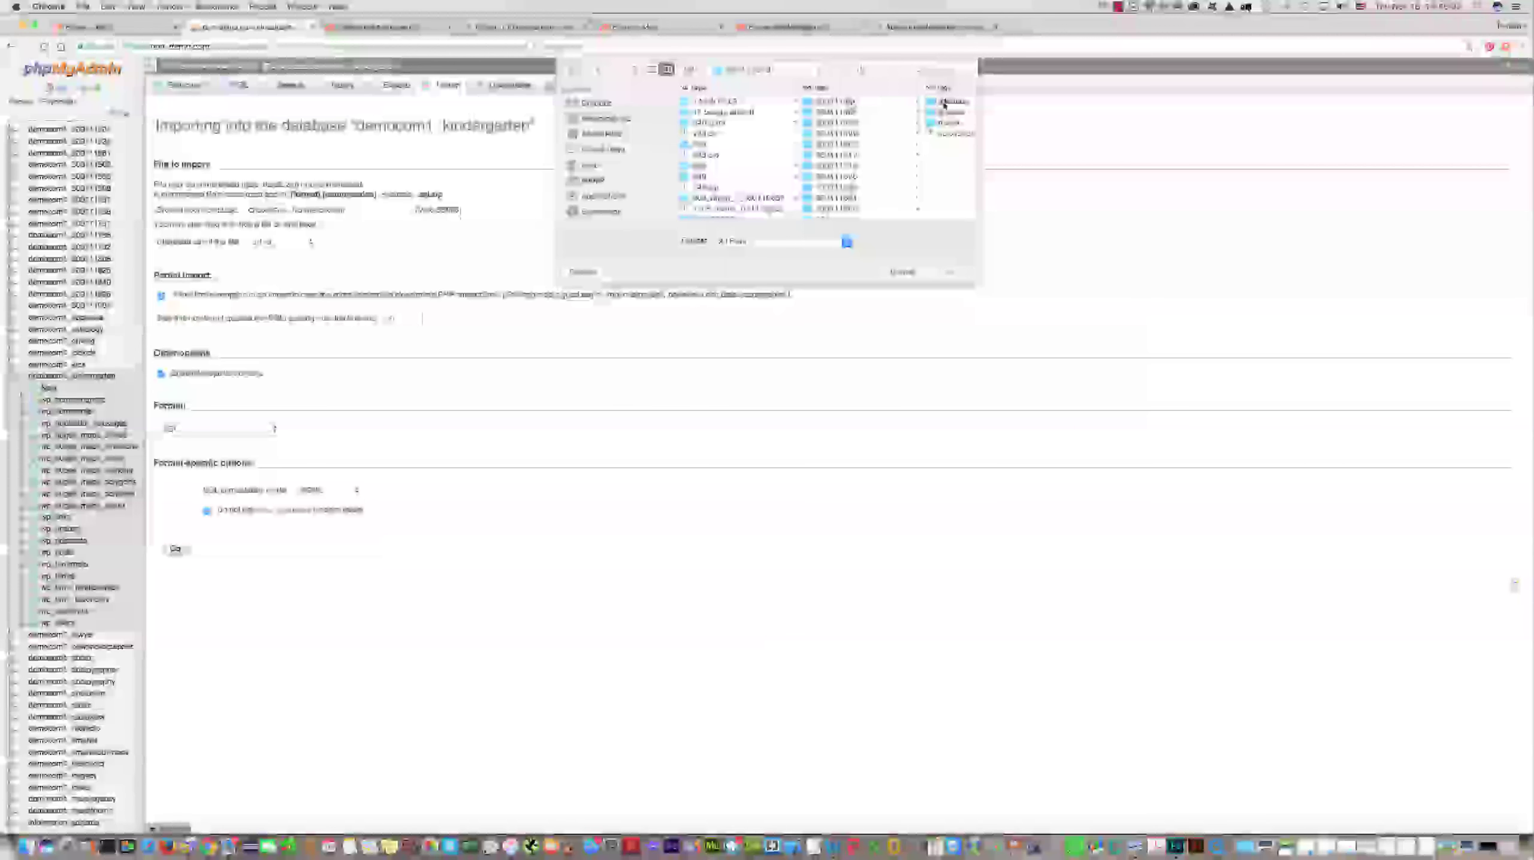
pyautogui.click(943, 104)
pyautogui.click(914, 113)
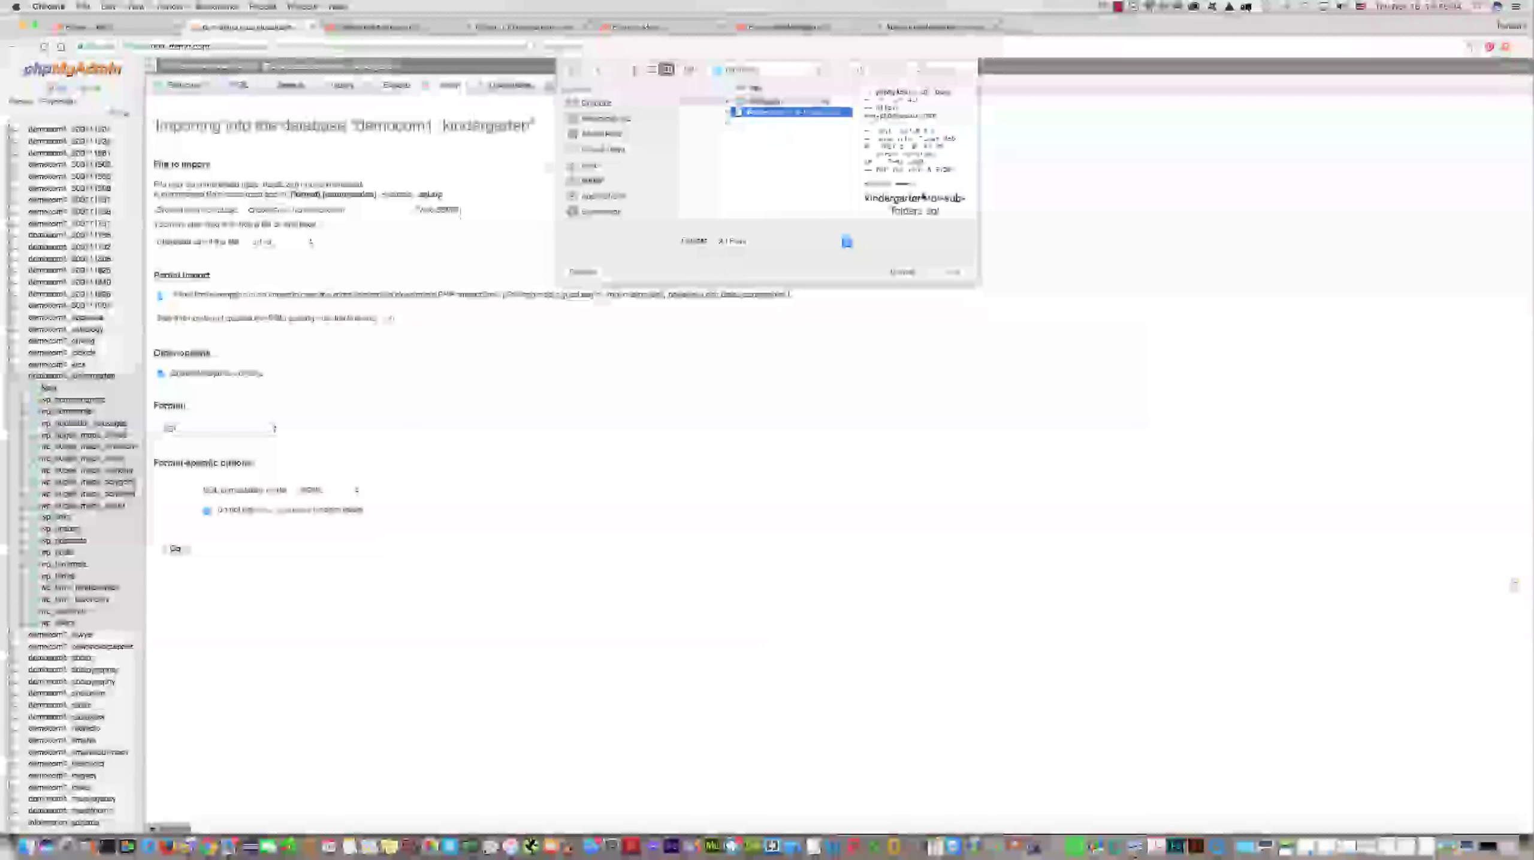
pyautogui.click(952, 272)
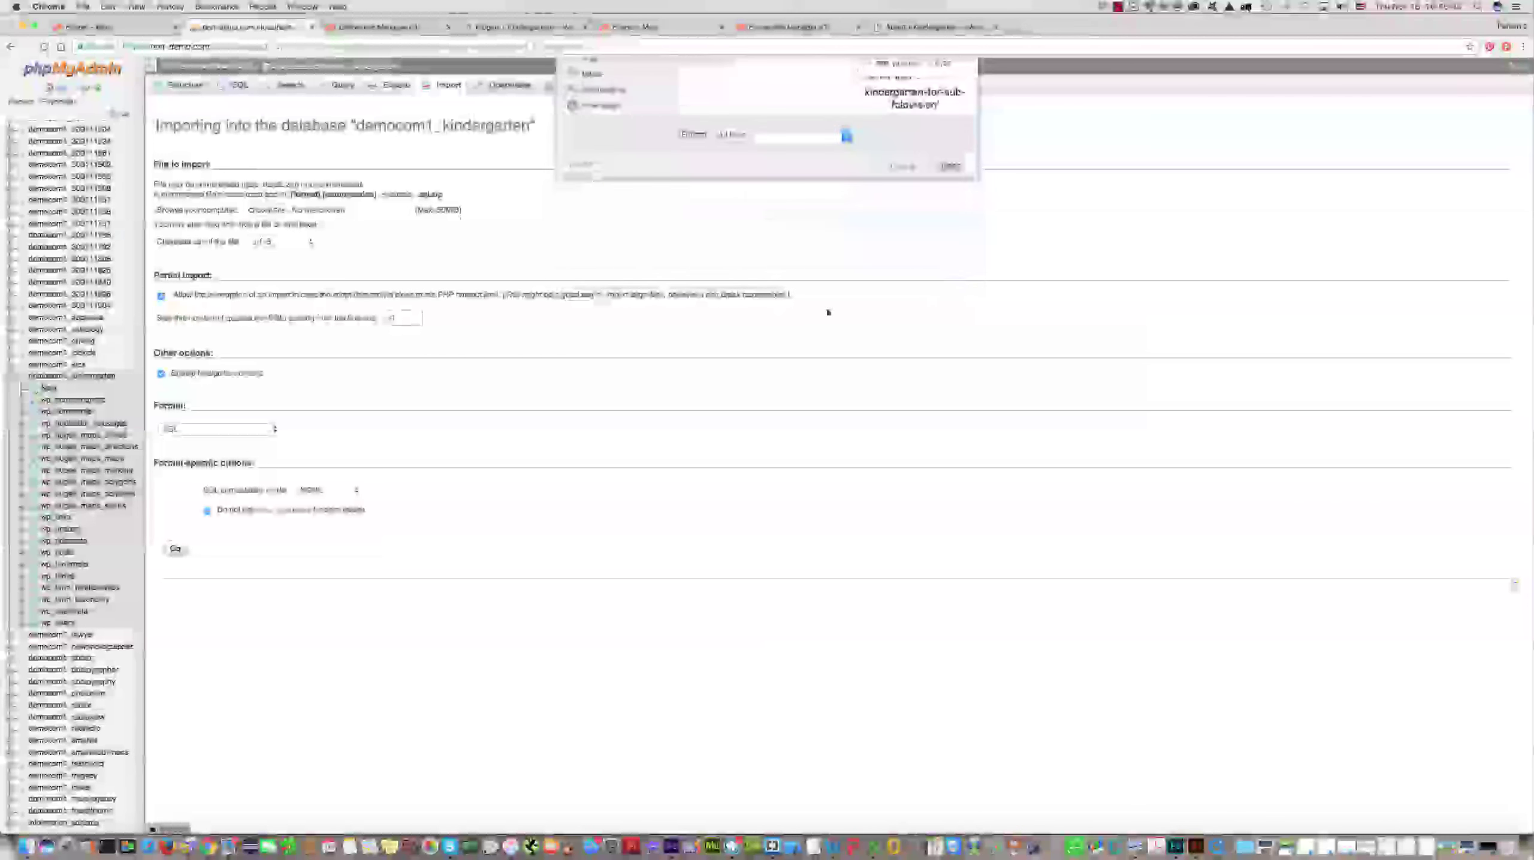
pyautogui.click(176, 548)
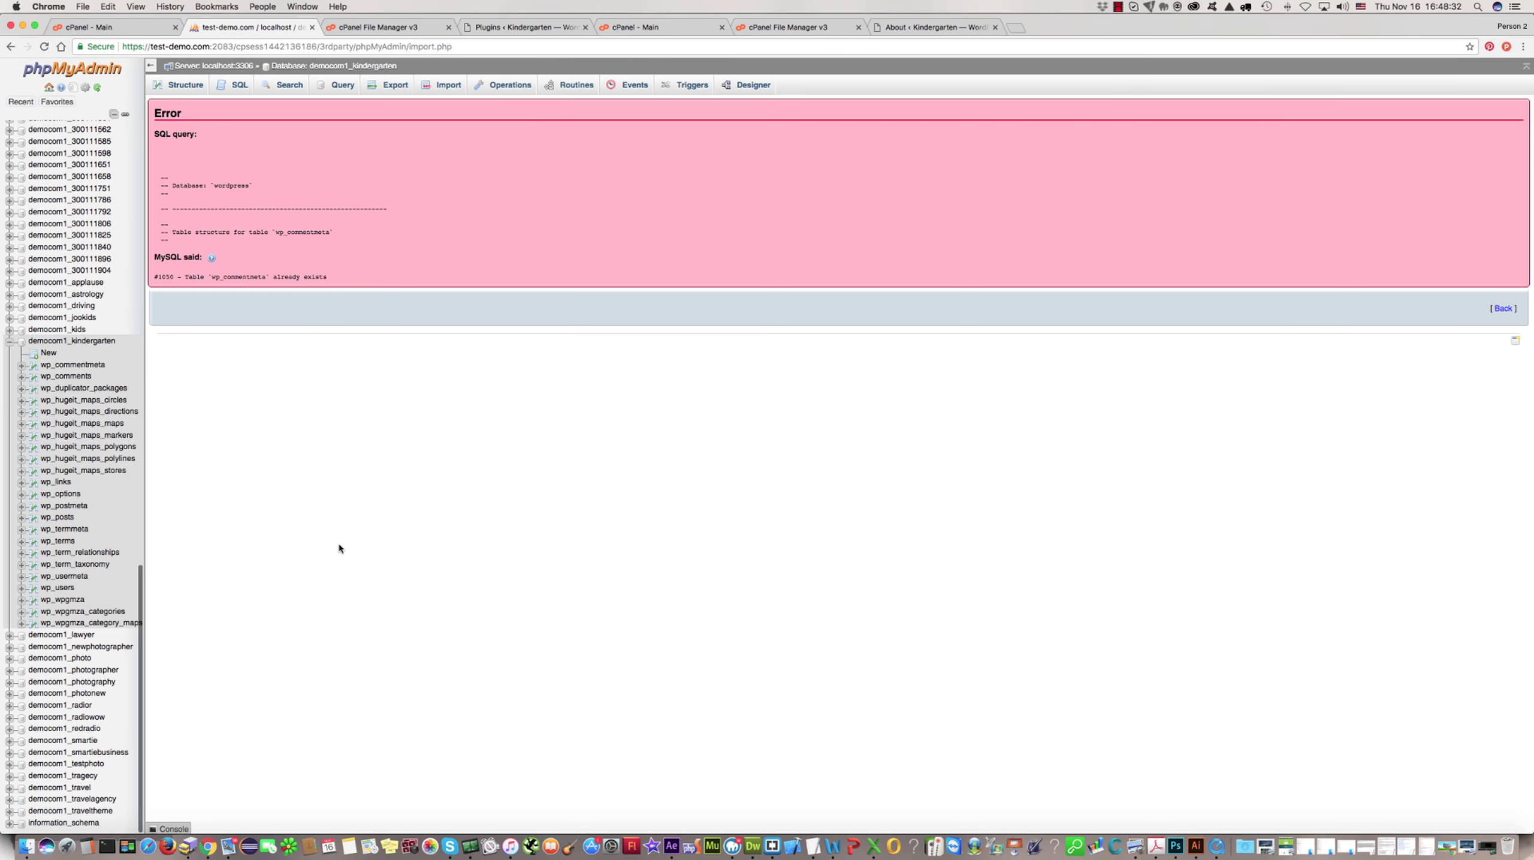
pyautogui.click(84, 341)
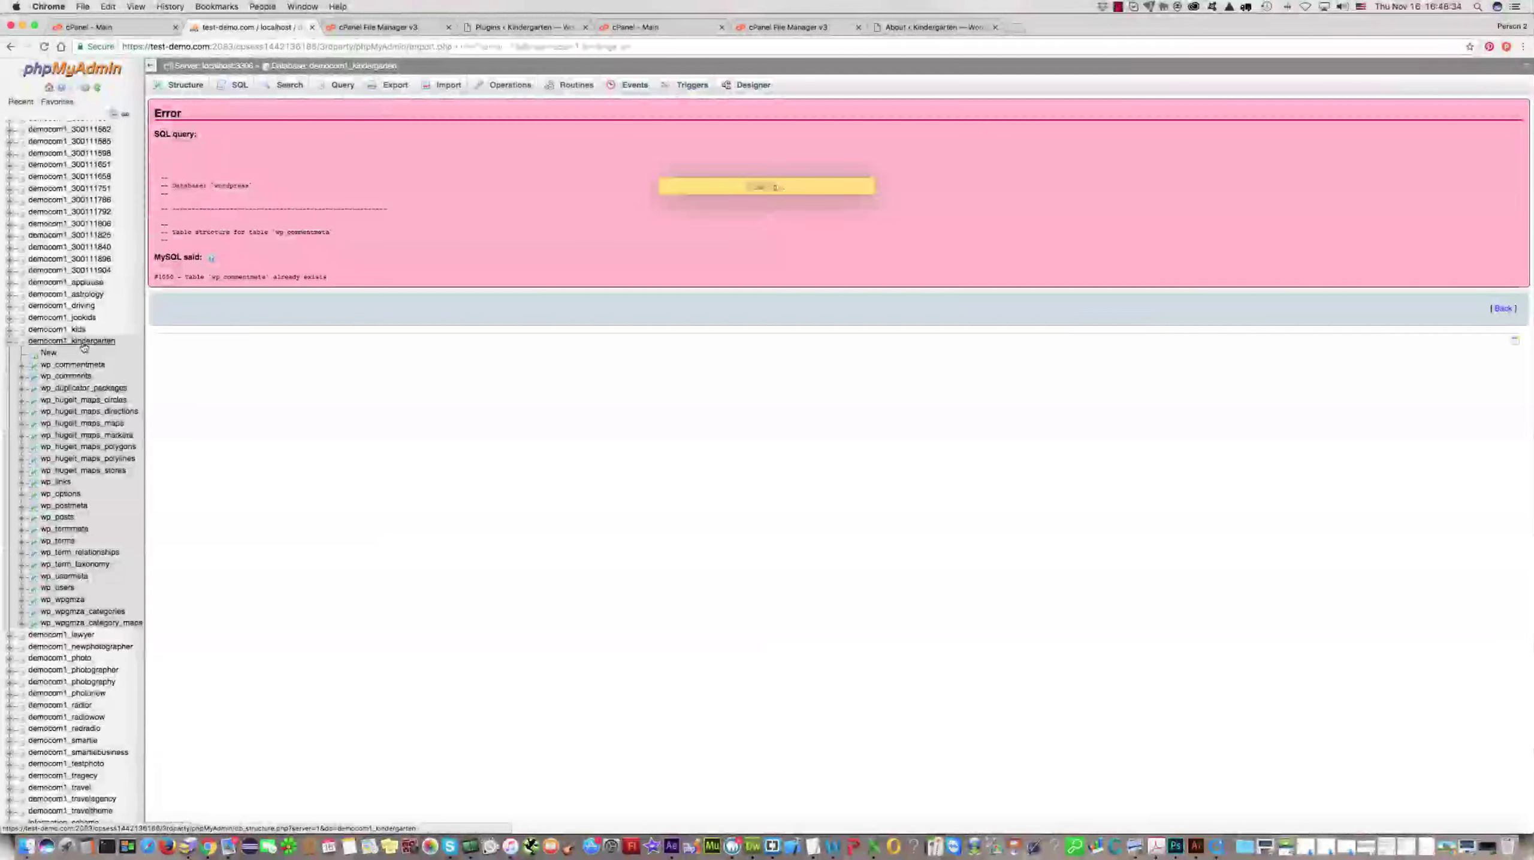
# Step: Drop all 23 tables from democom1_kindergarten, then return to its Import file chooser
pyautogui.click(187, 540)
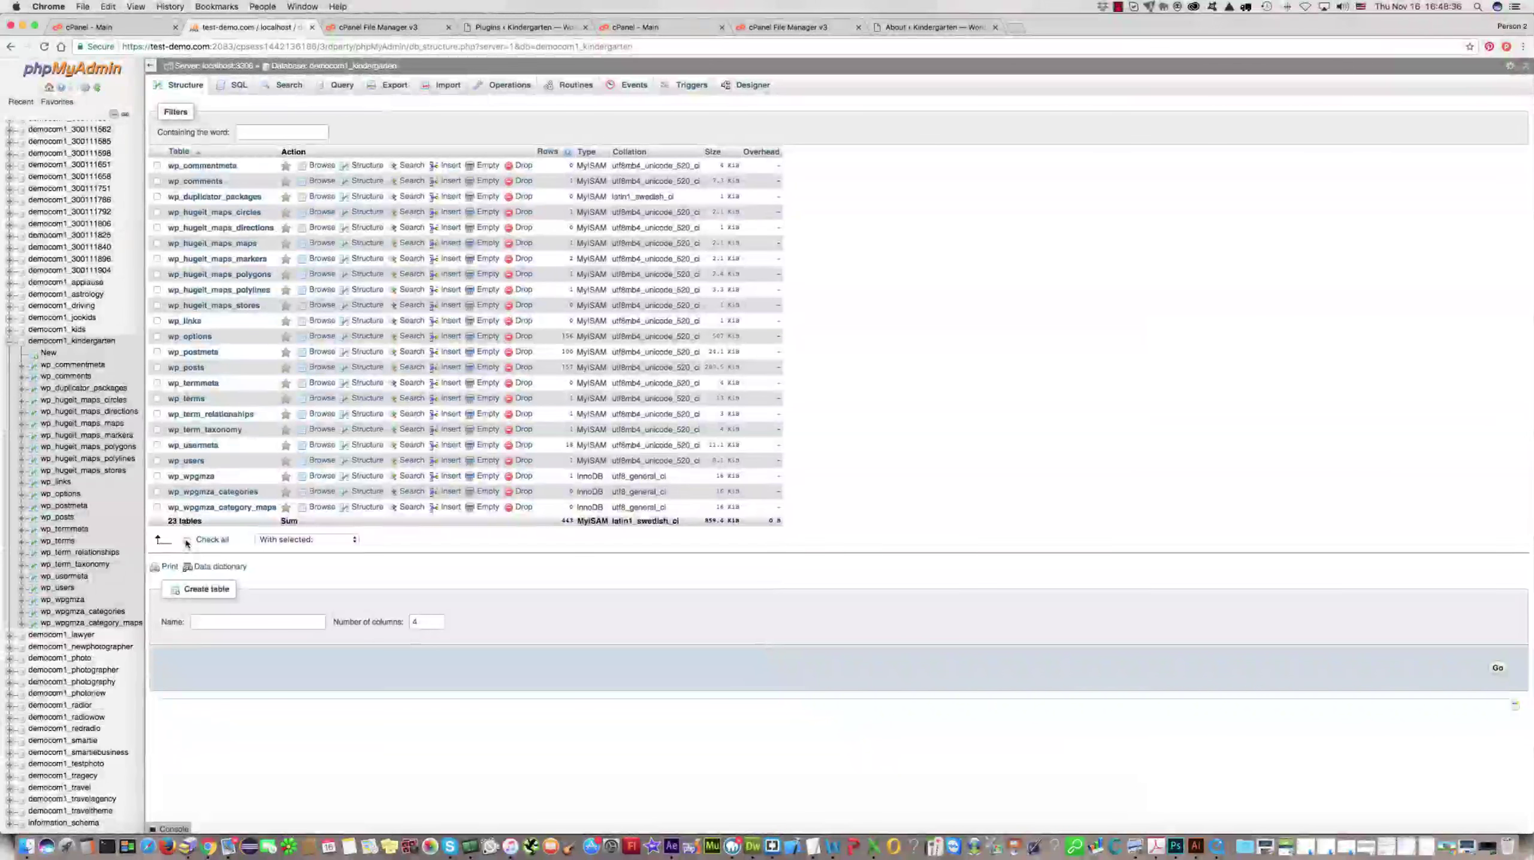
pyautogui.click(283, 540)
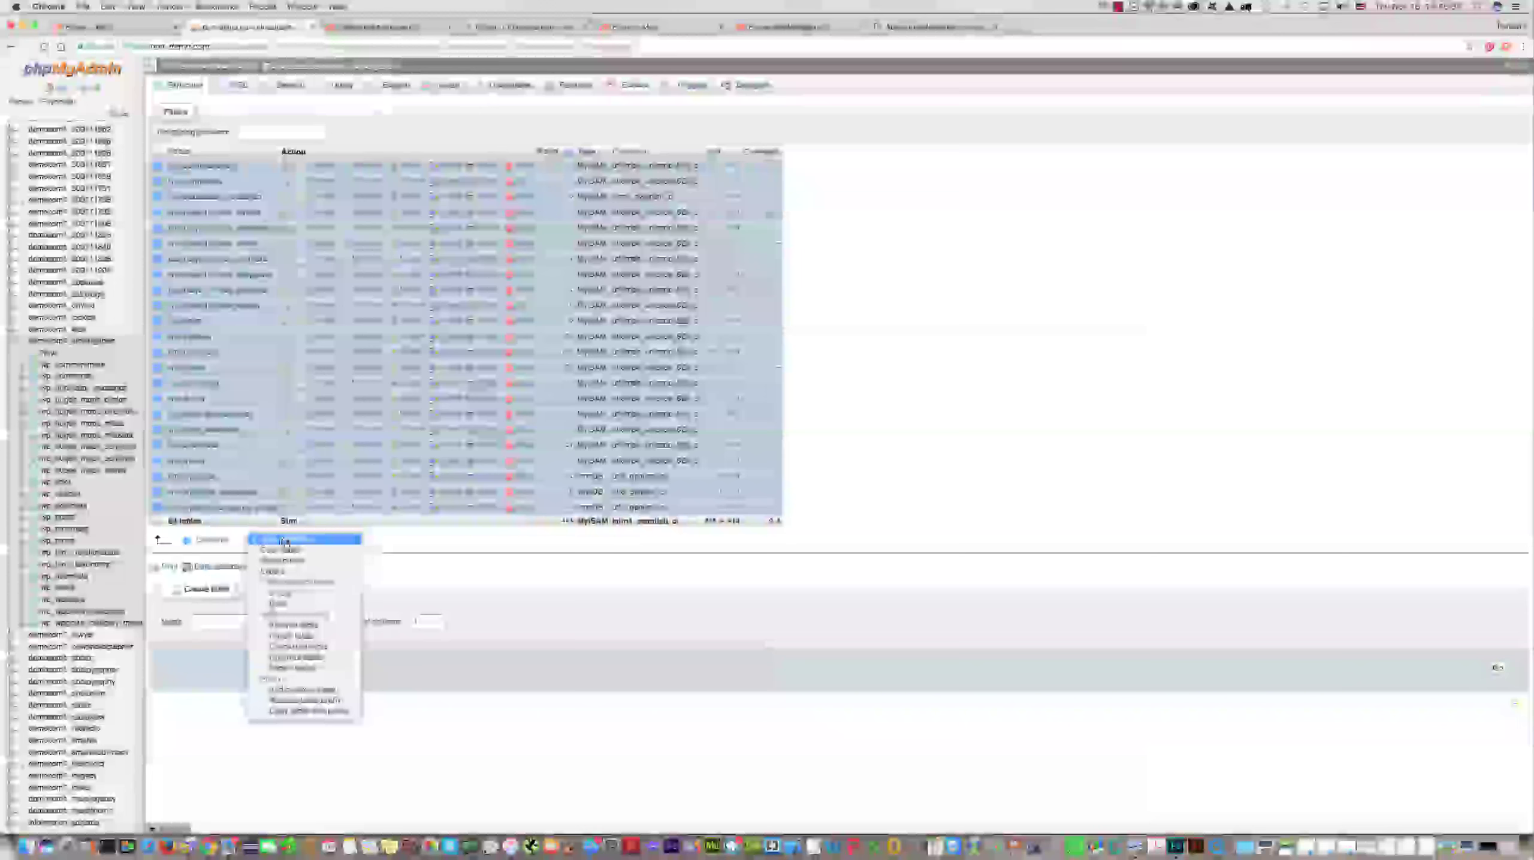
pyautogui.click(283, 603)
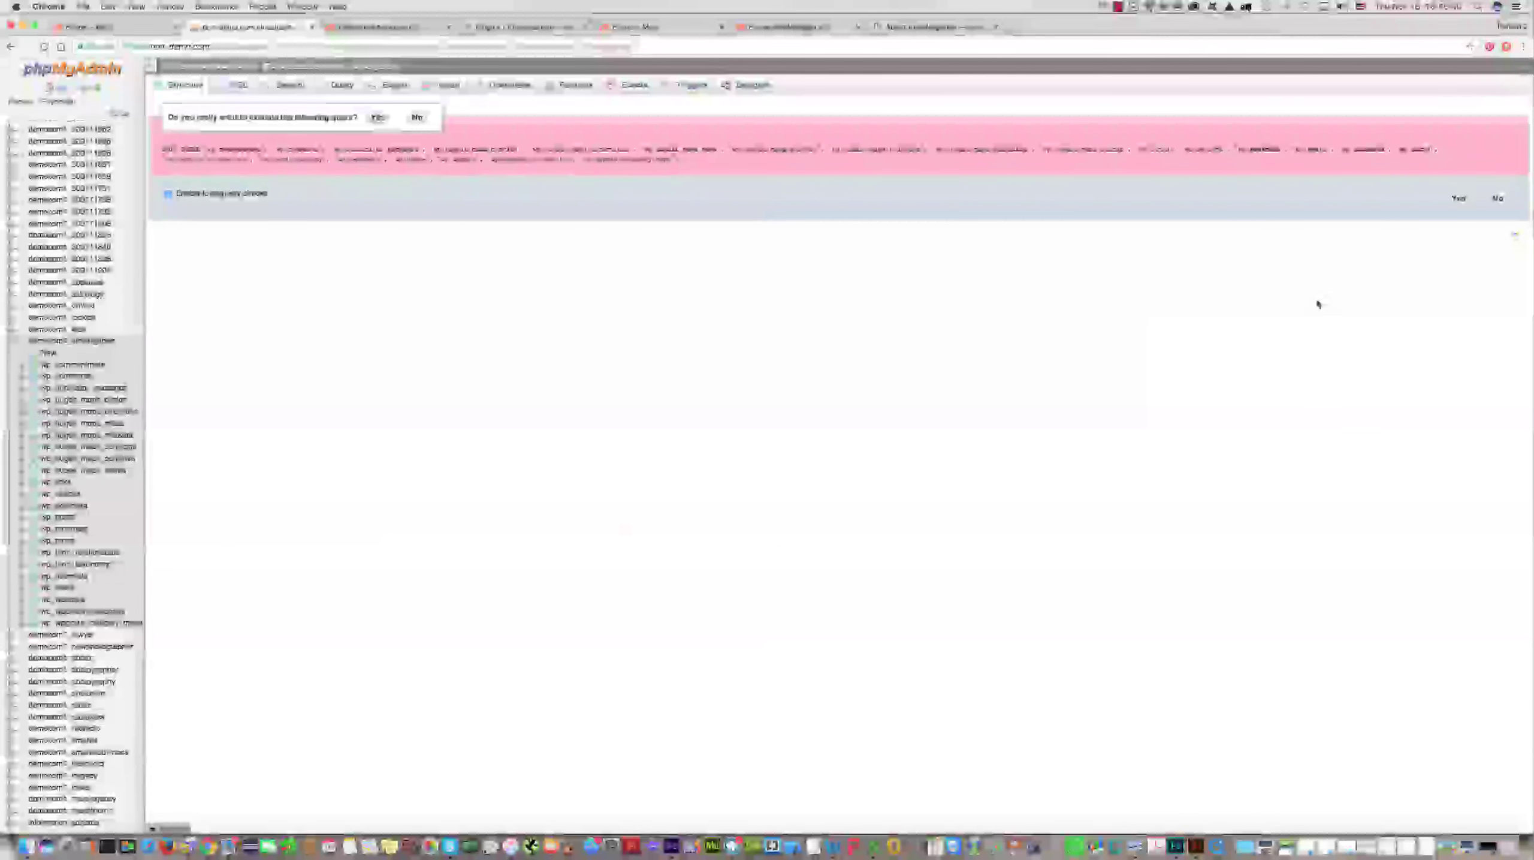
pyautogui.click(1460, 198)
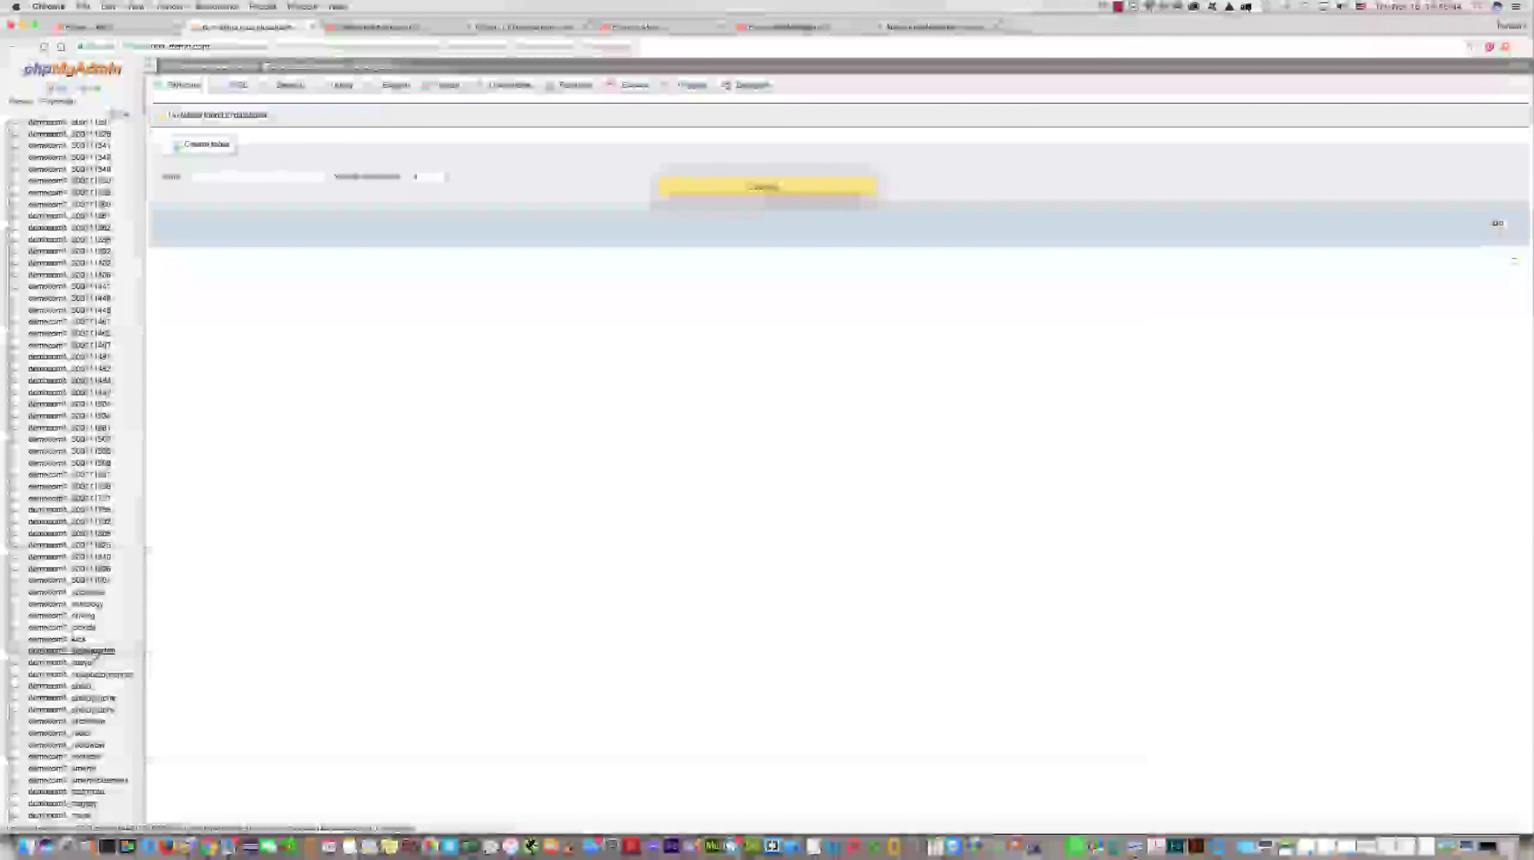
pyautogui.click(444, 86)
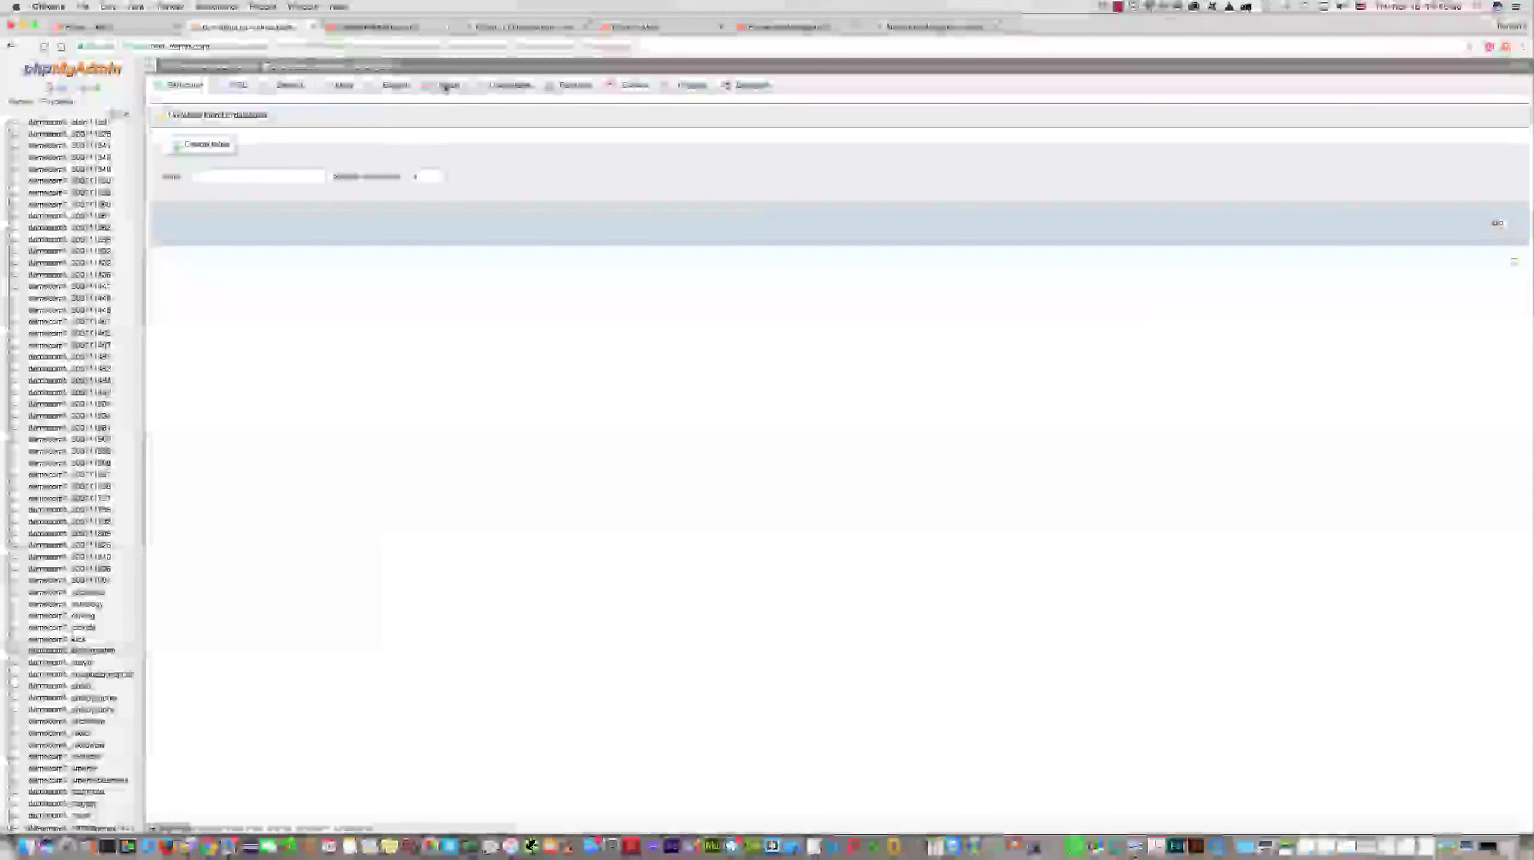
pyautogui.click(278, 211)
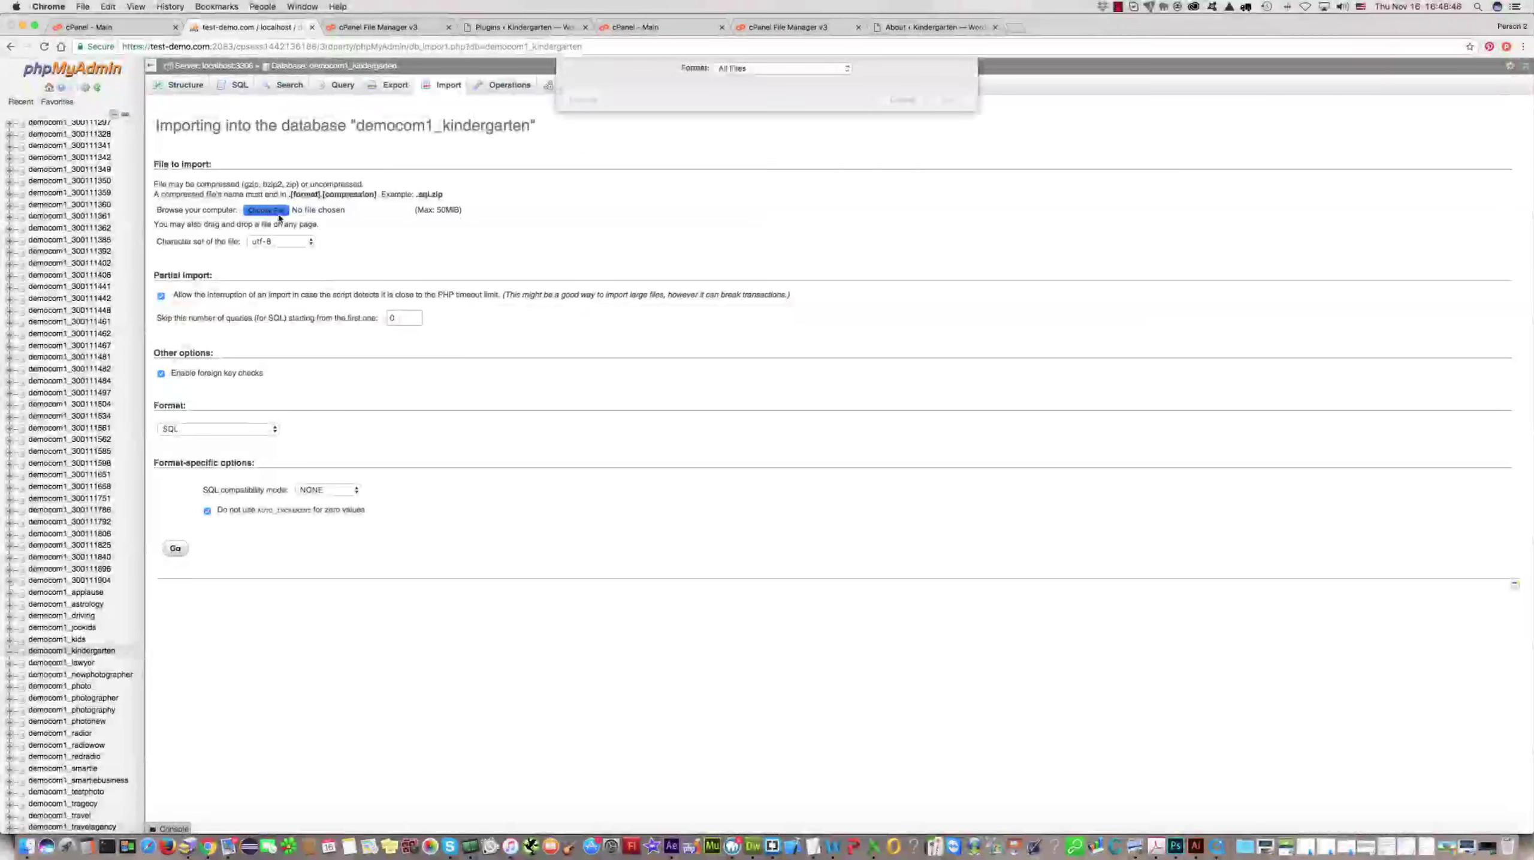
# Step: Import the chosen SQL dump successfully (105 queries), then switch to the WordPress Plugins tab
pyautogui.click(744, 112)
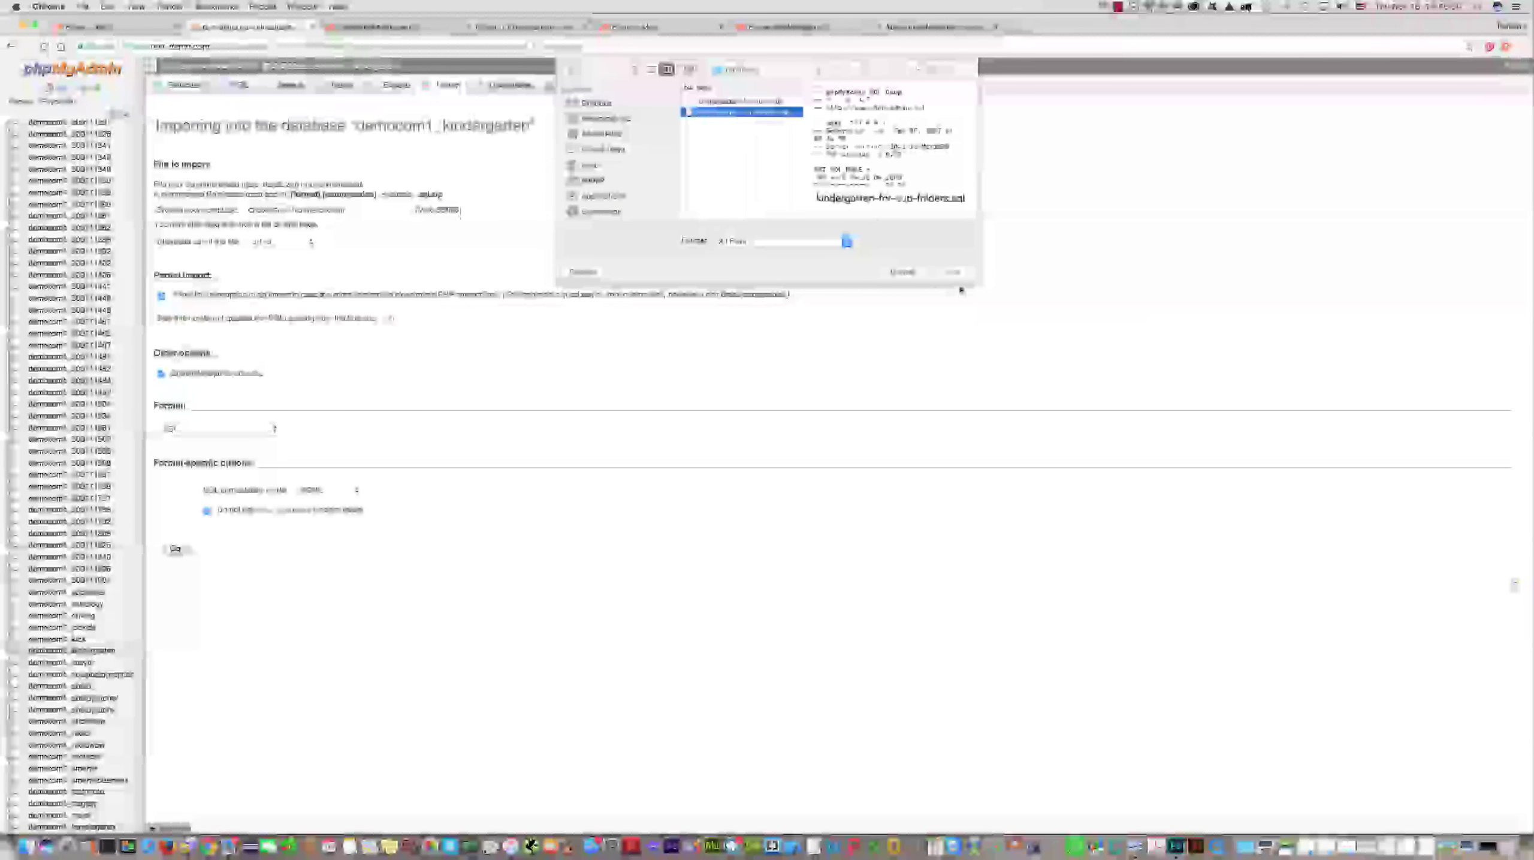
pyautogui.press('Return')
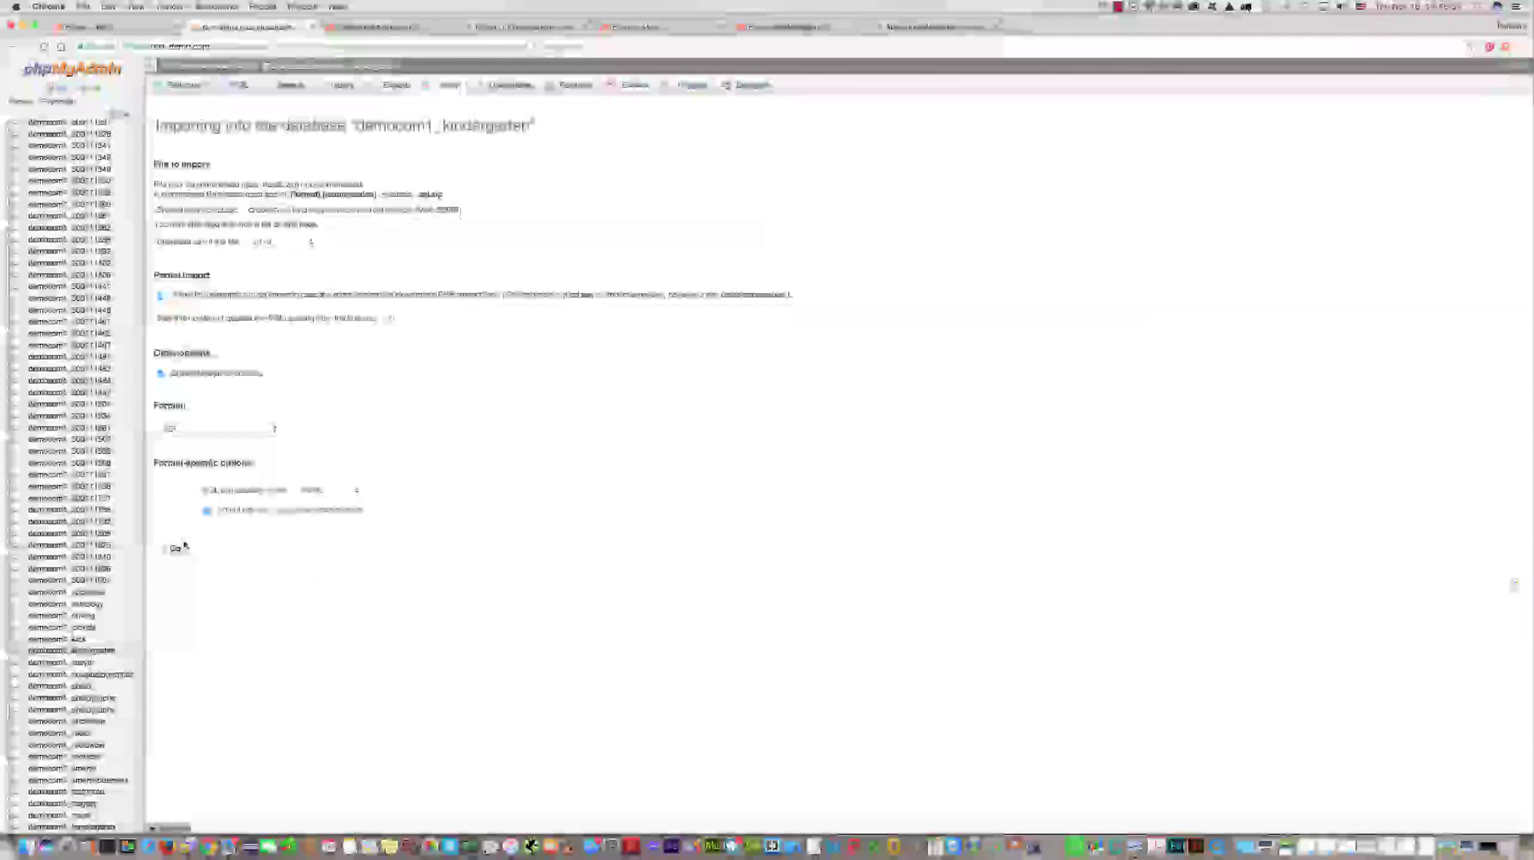
pyautogui.click(184, 547)
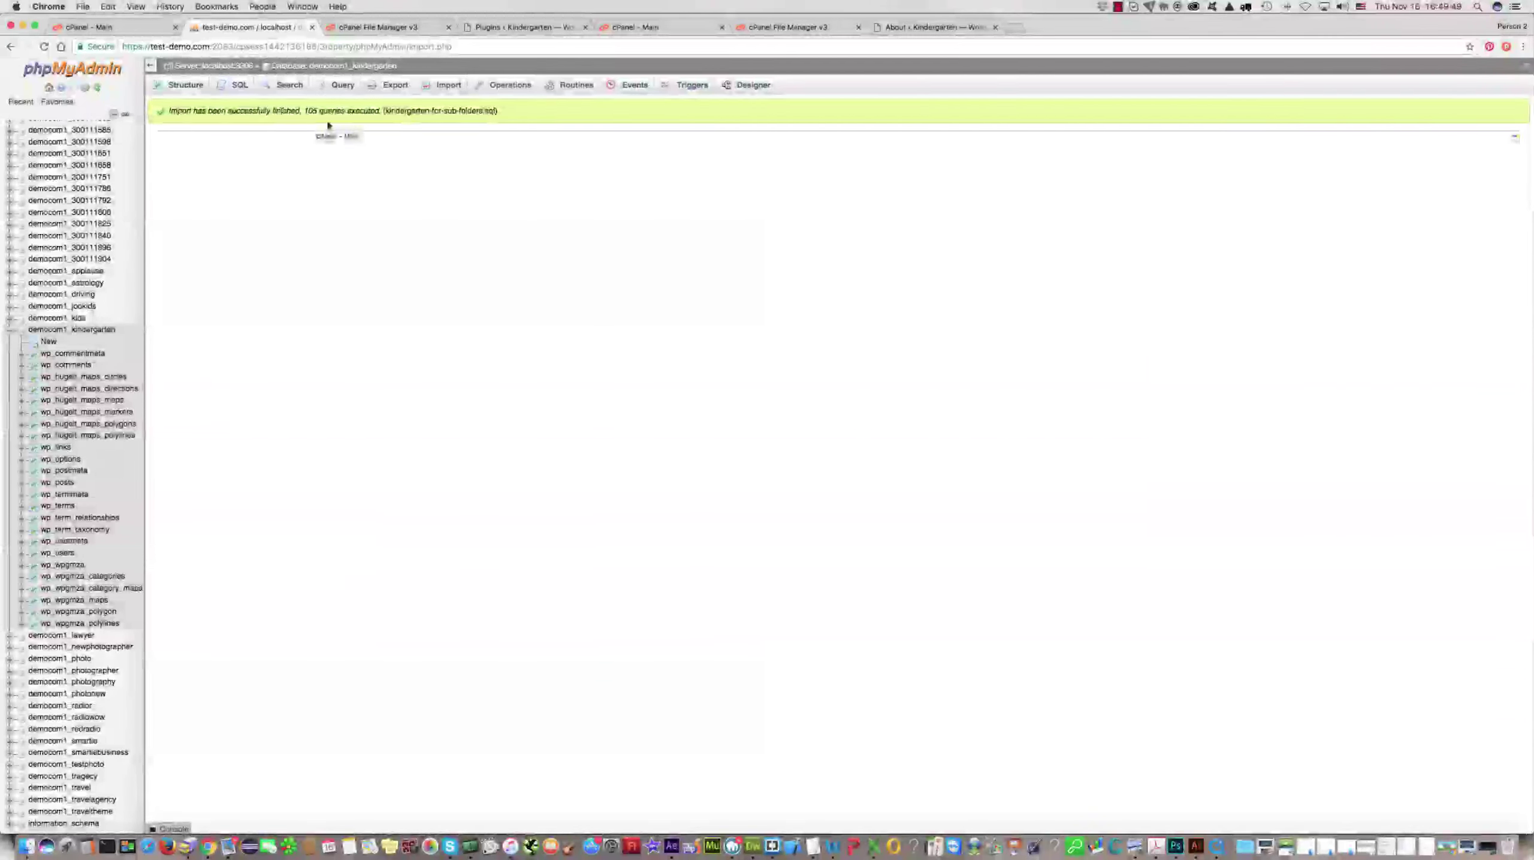
pyautogui.click(503, 29)
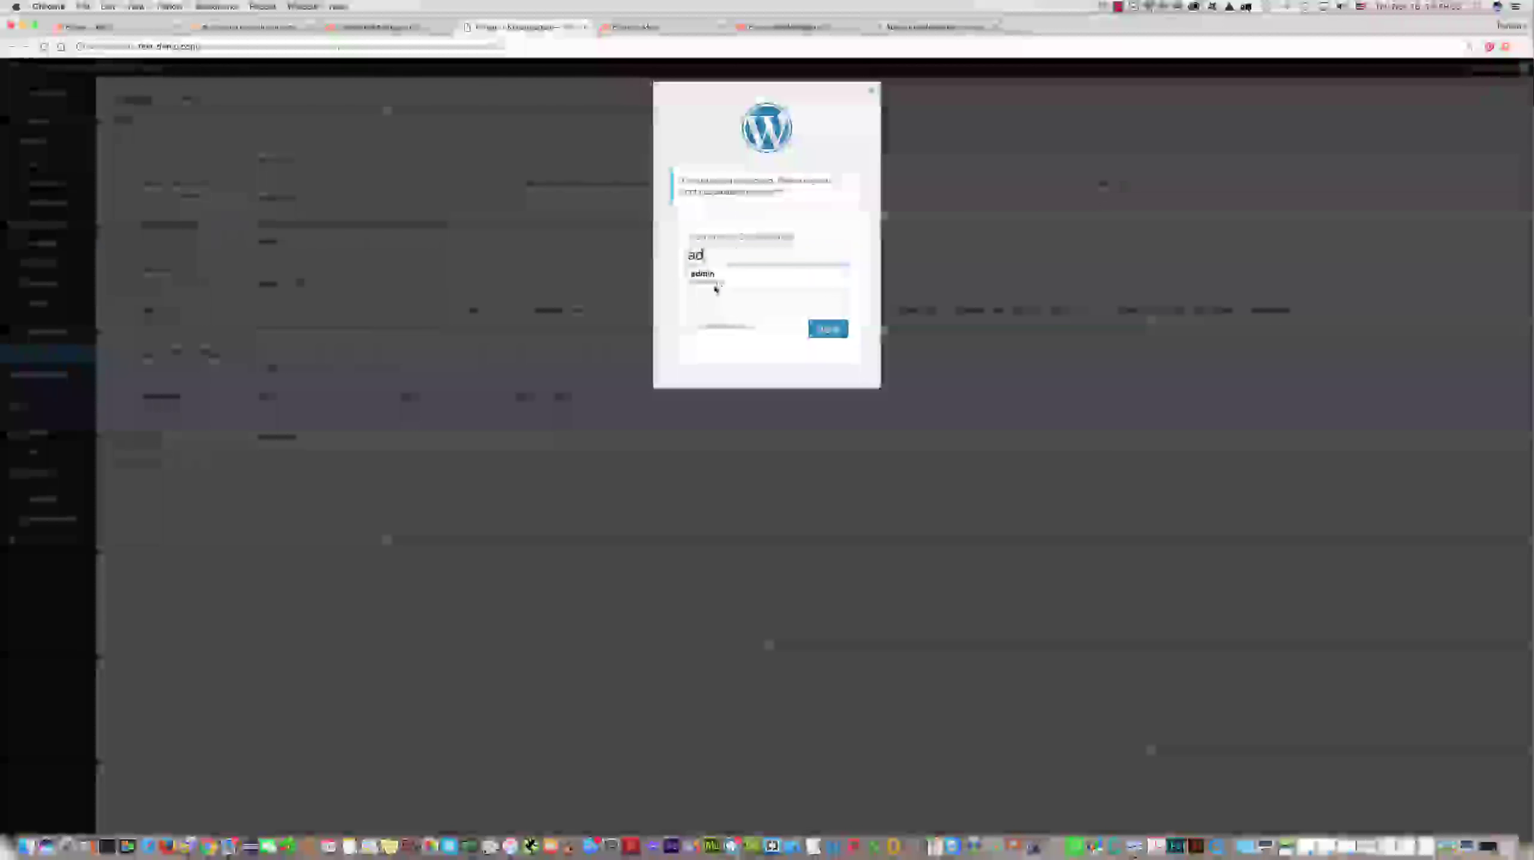
# Step: Sign in as the admin user, retyping the account password after the first attempt is rejected
pyautogui.click(710, 279)
pyautogui.click(699, 303)
pyautogui.write('admin')
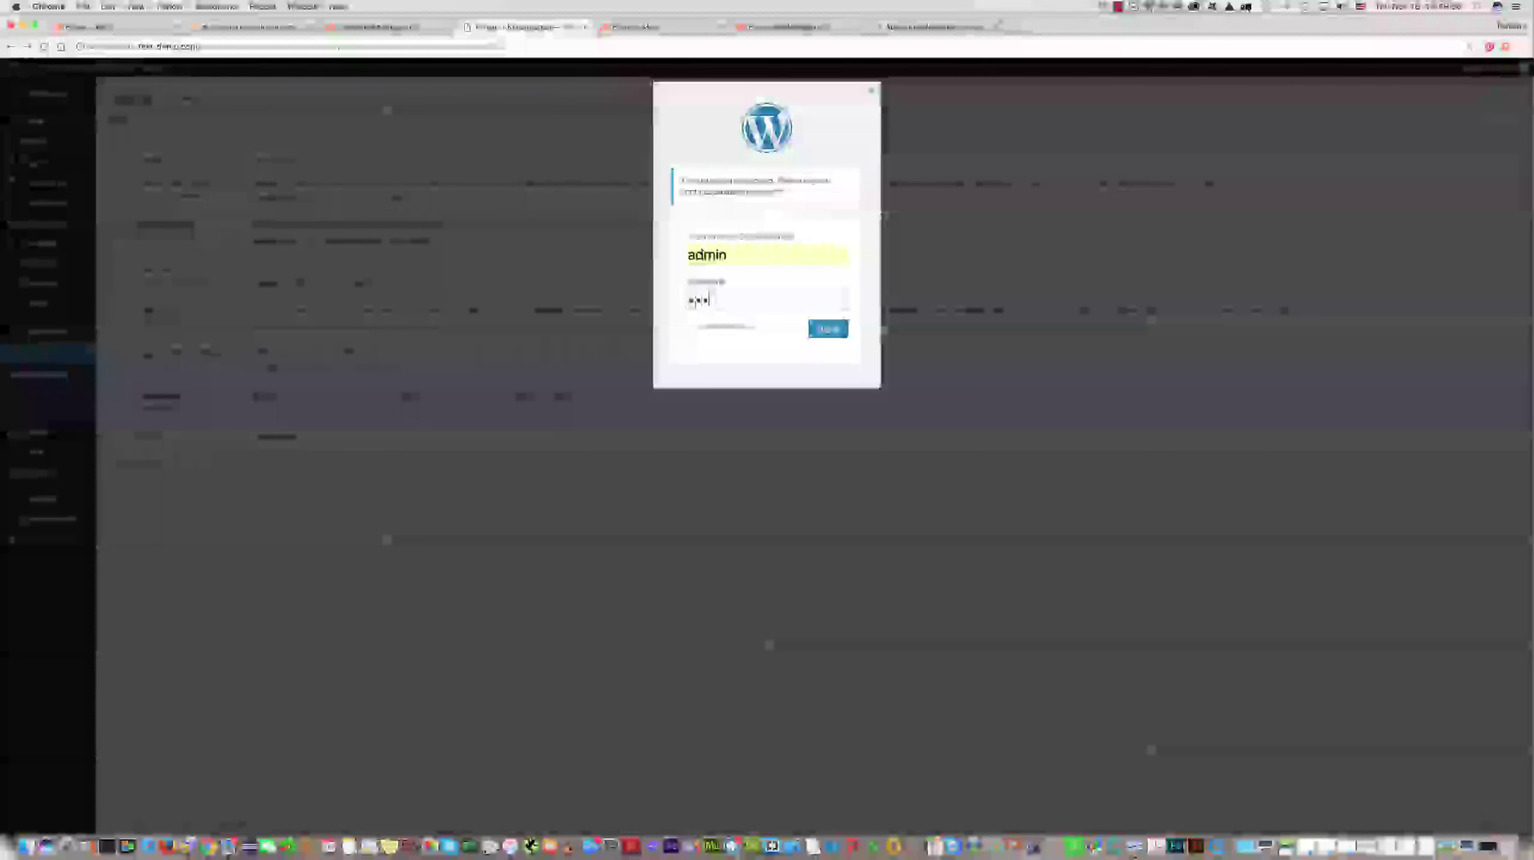
pyautogui.click(835, 331)
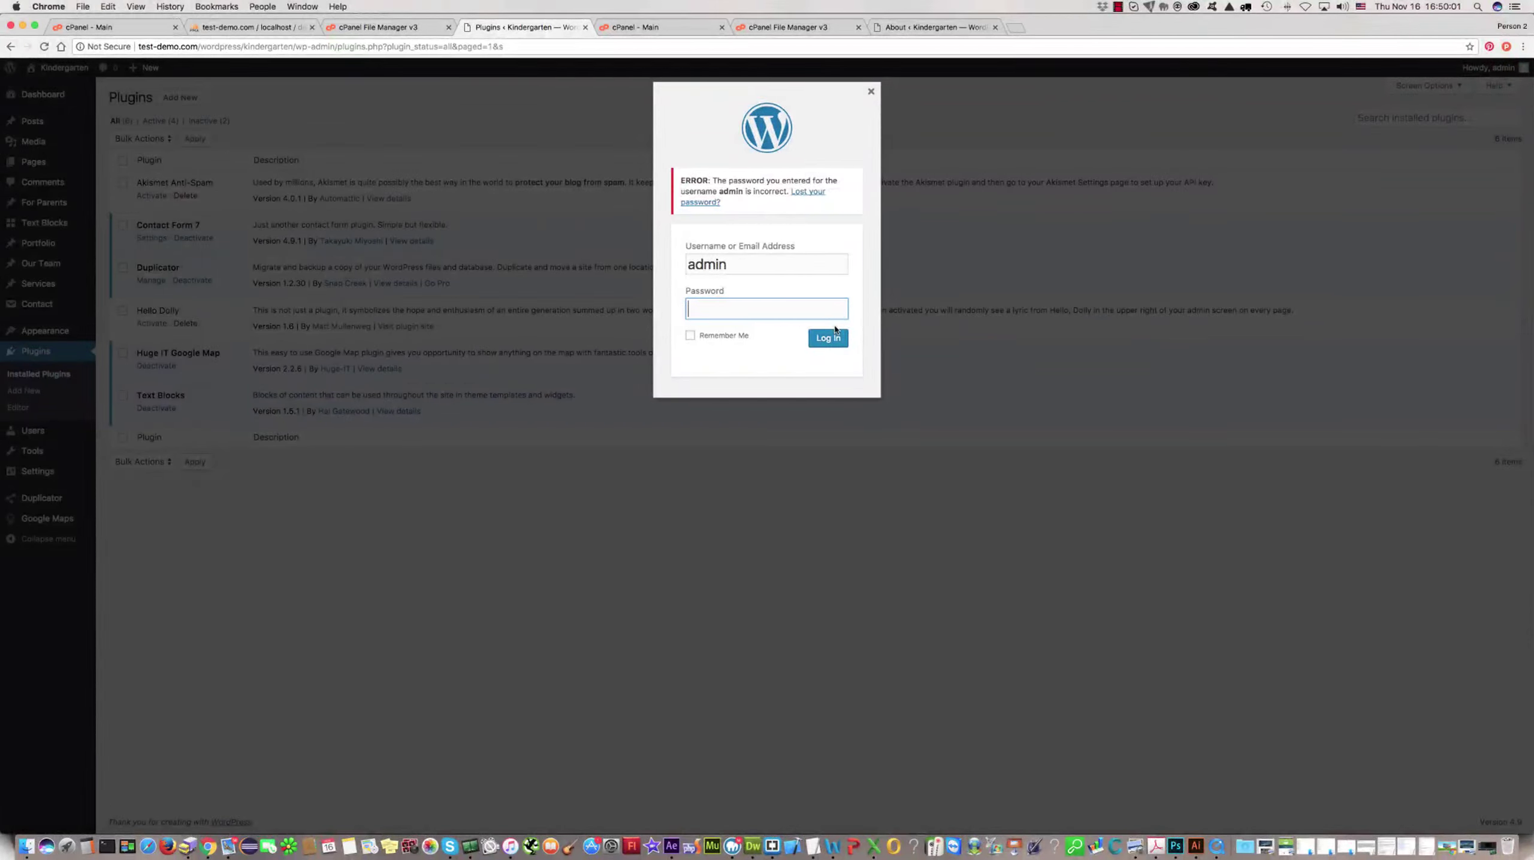
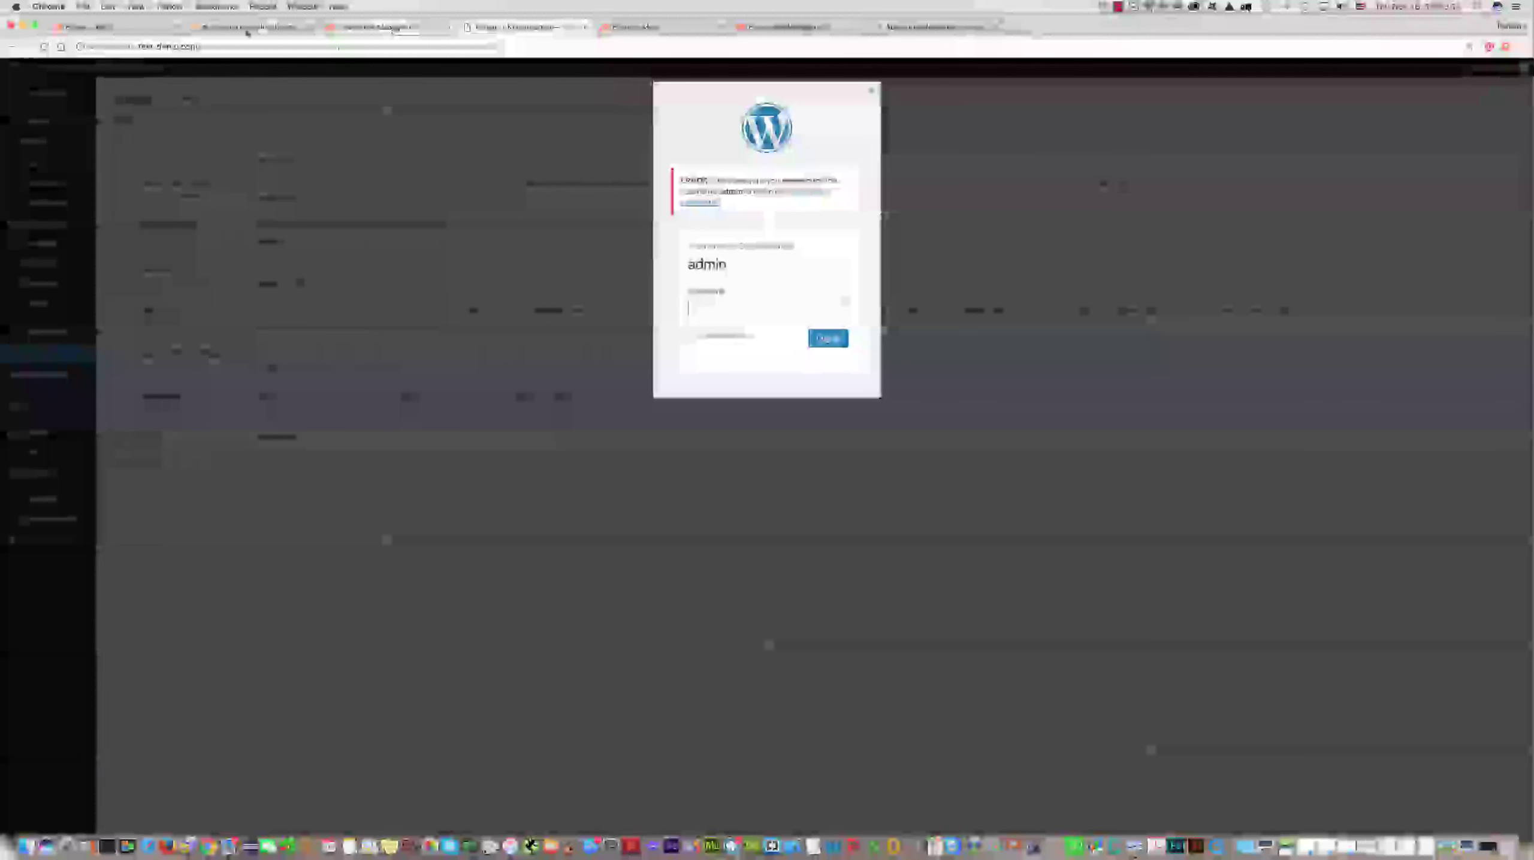
# Step: Switch to phpMyAdmin to show the democom1_kindergarten database tables
pyautogui.click(247, 30)
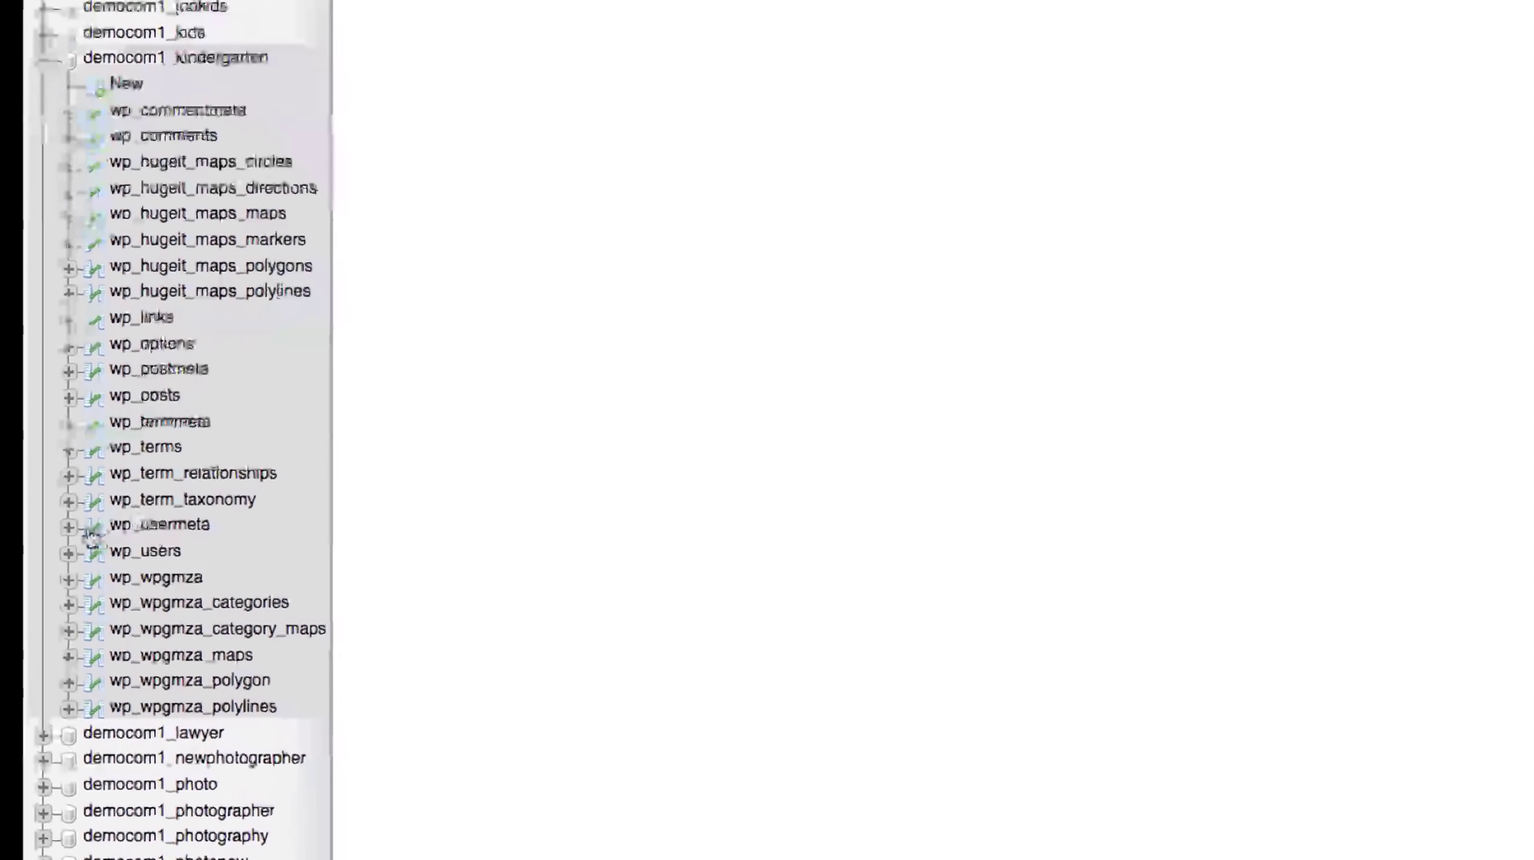
# Step: Open the wp_users table and edit the admin user's row
pyautogui.click(147, 551)
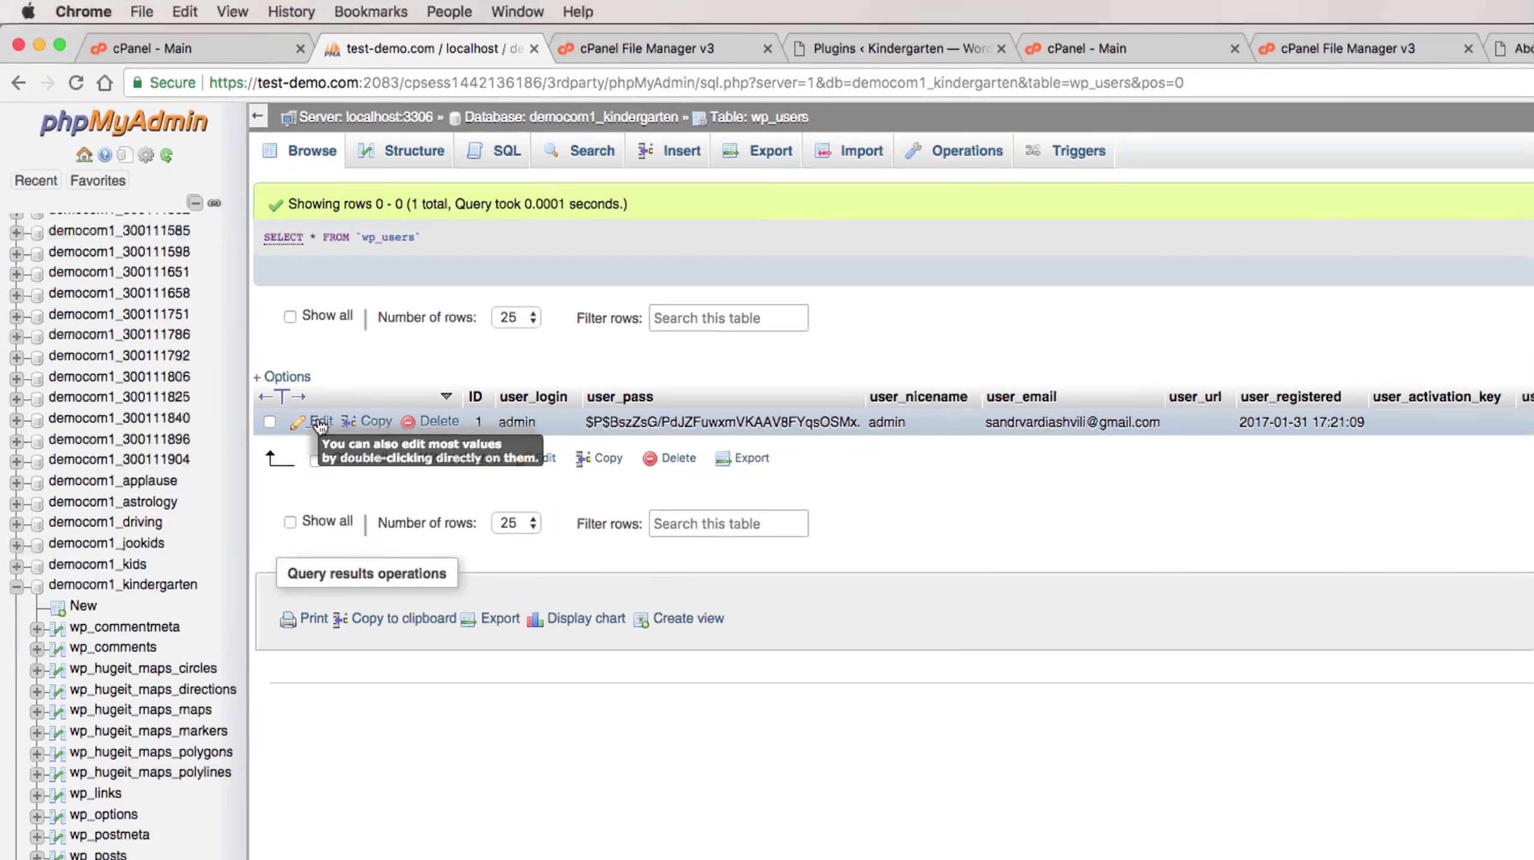
pyautogui.click(319, 422)
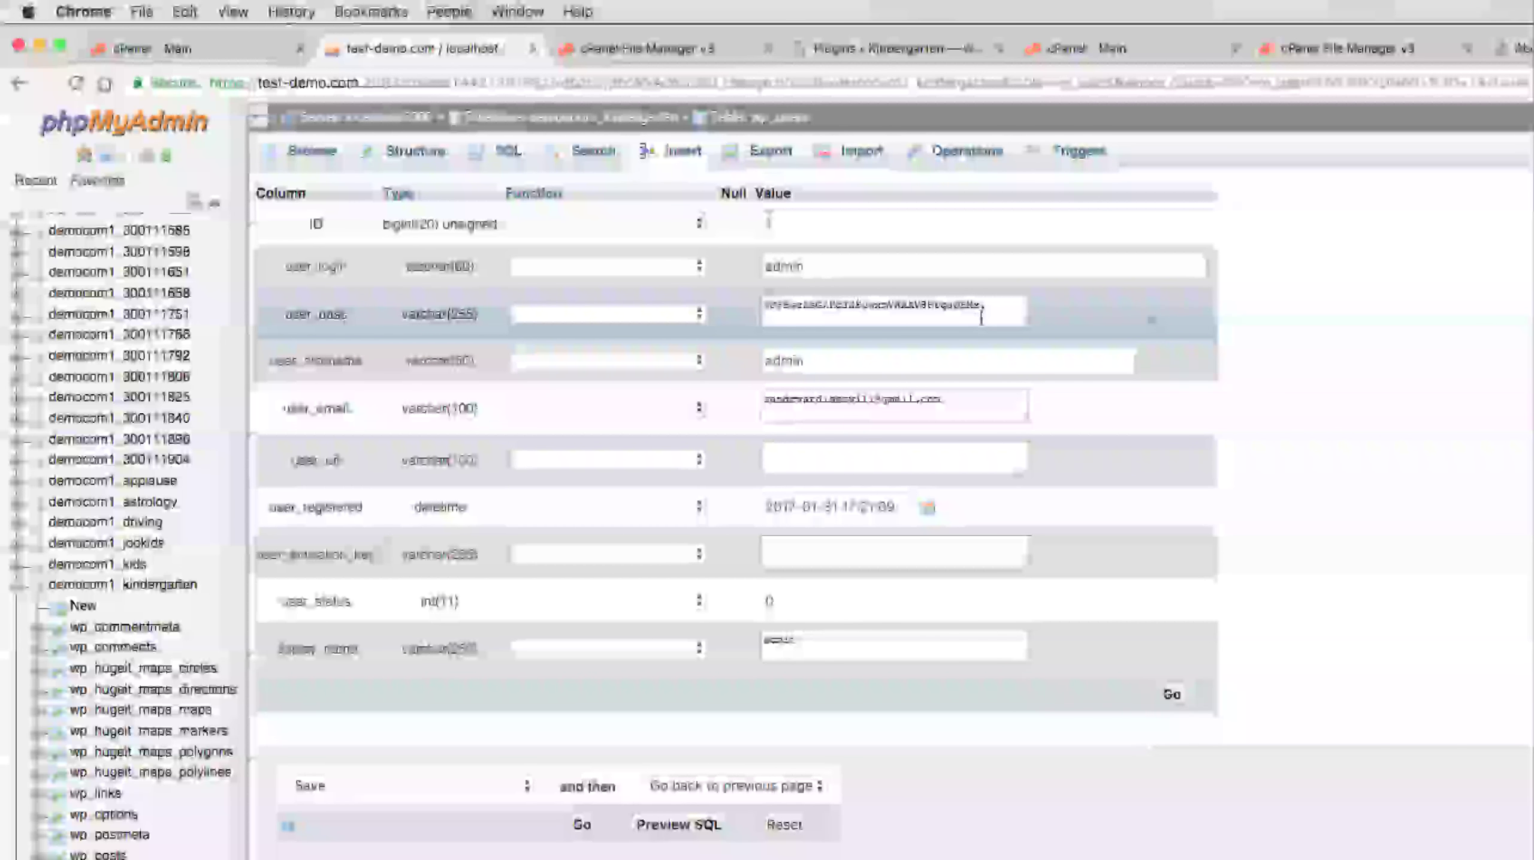
# Step: Set the user_pass field's function to MD5
pyautogui.click(647, 316)
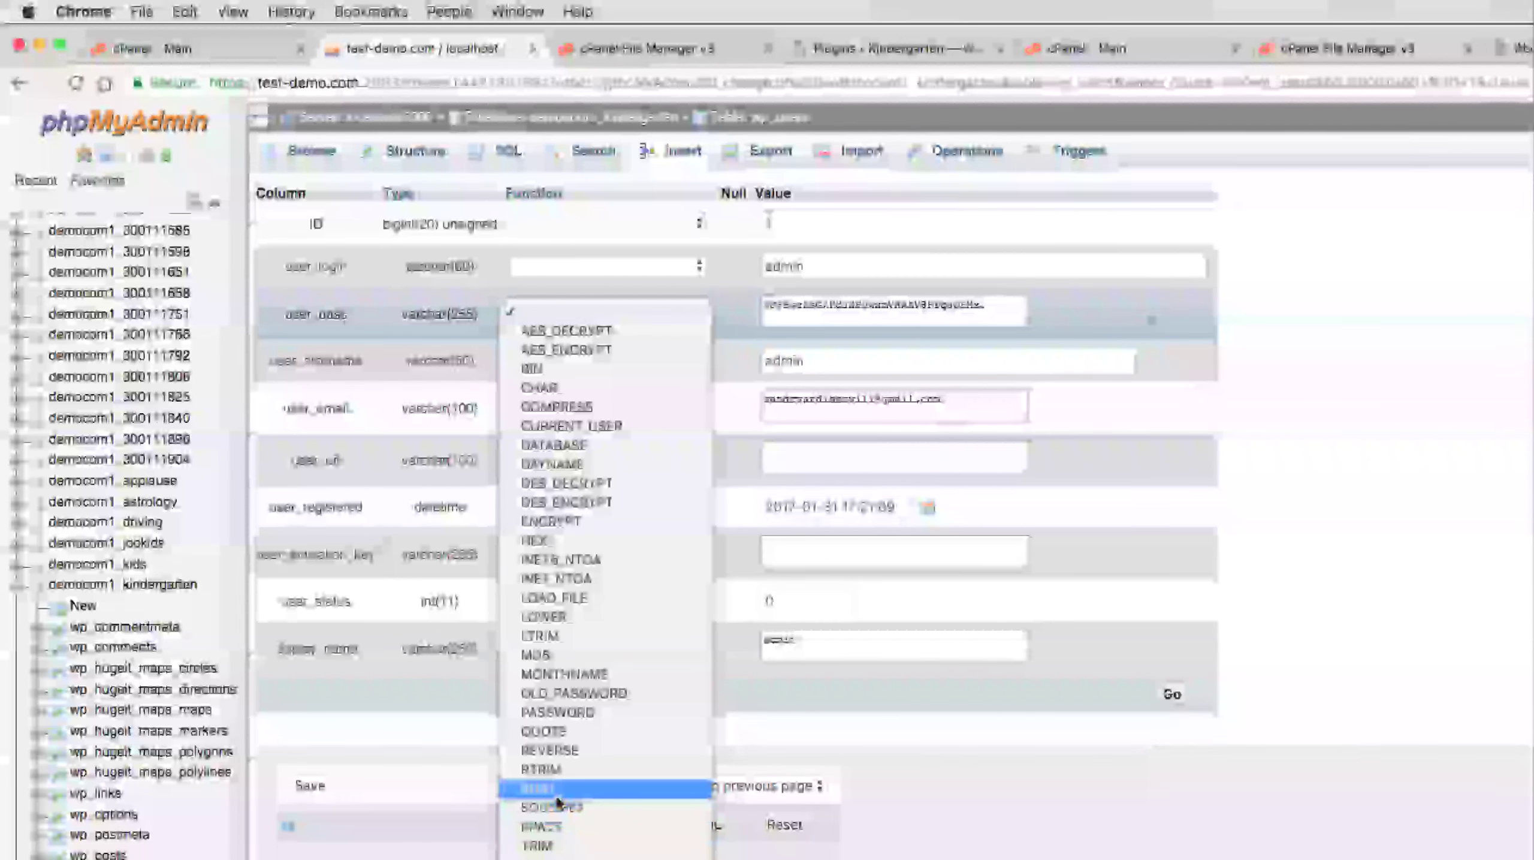
pyautogui.click(535, 655)
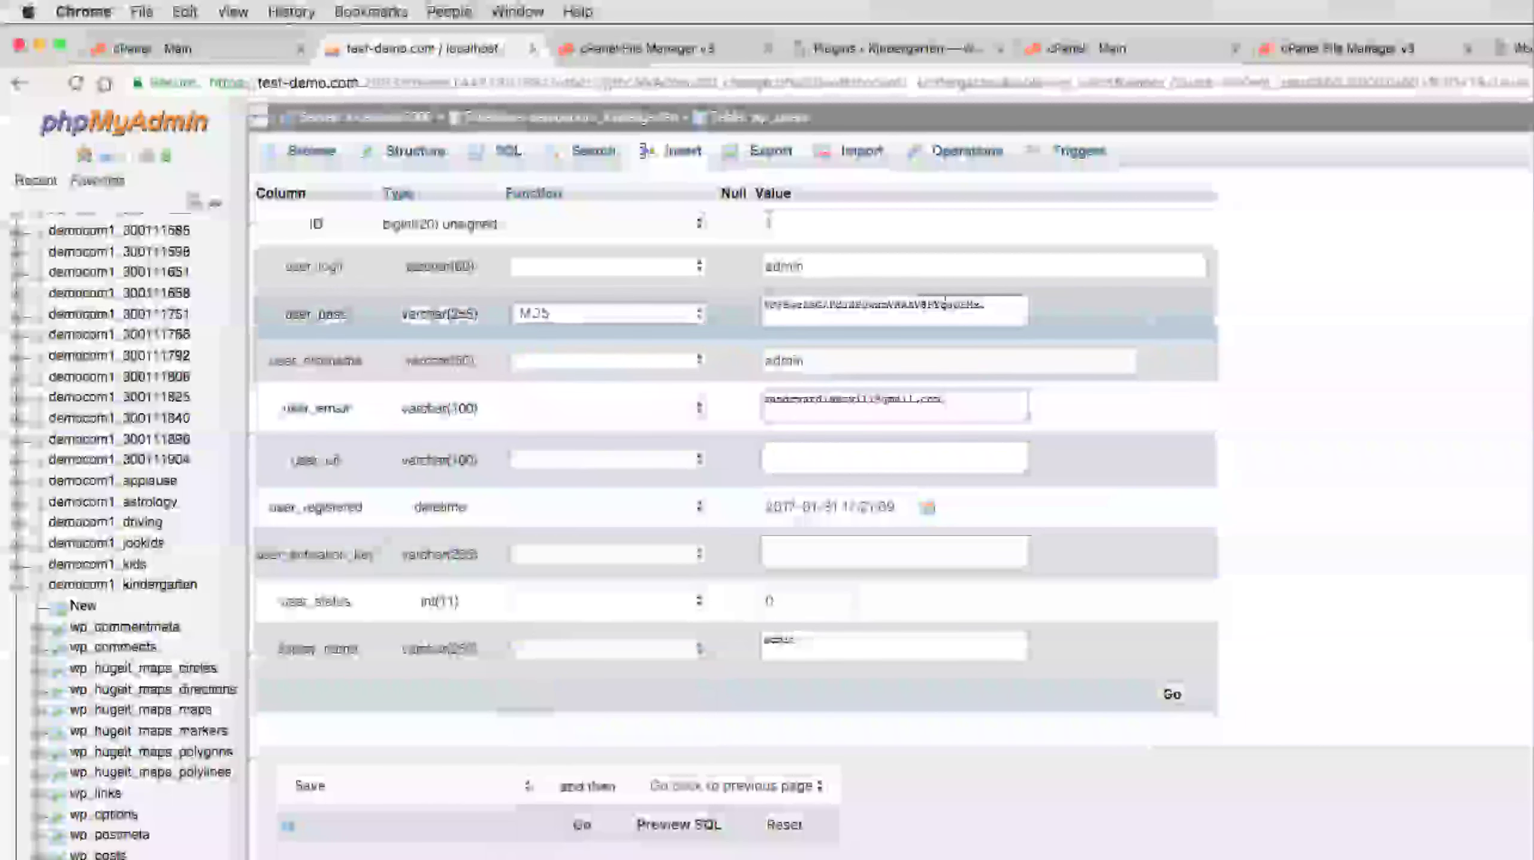
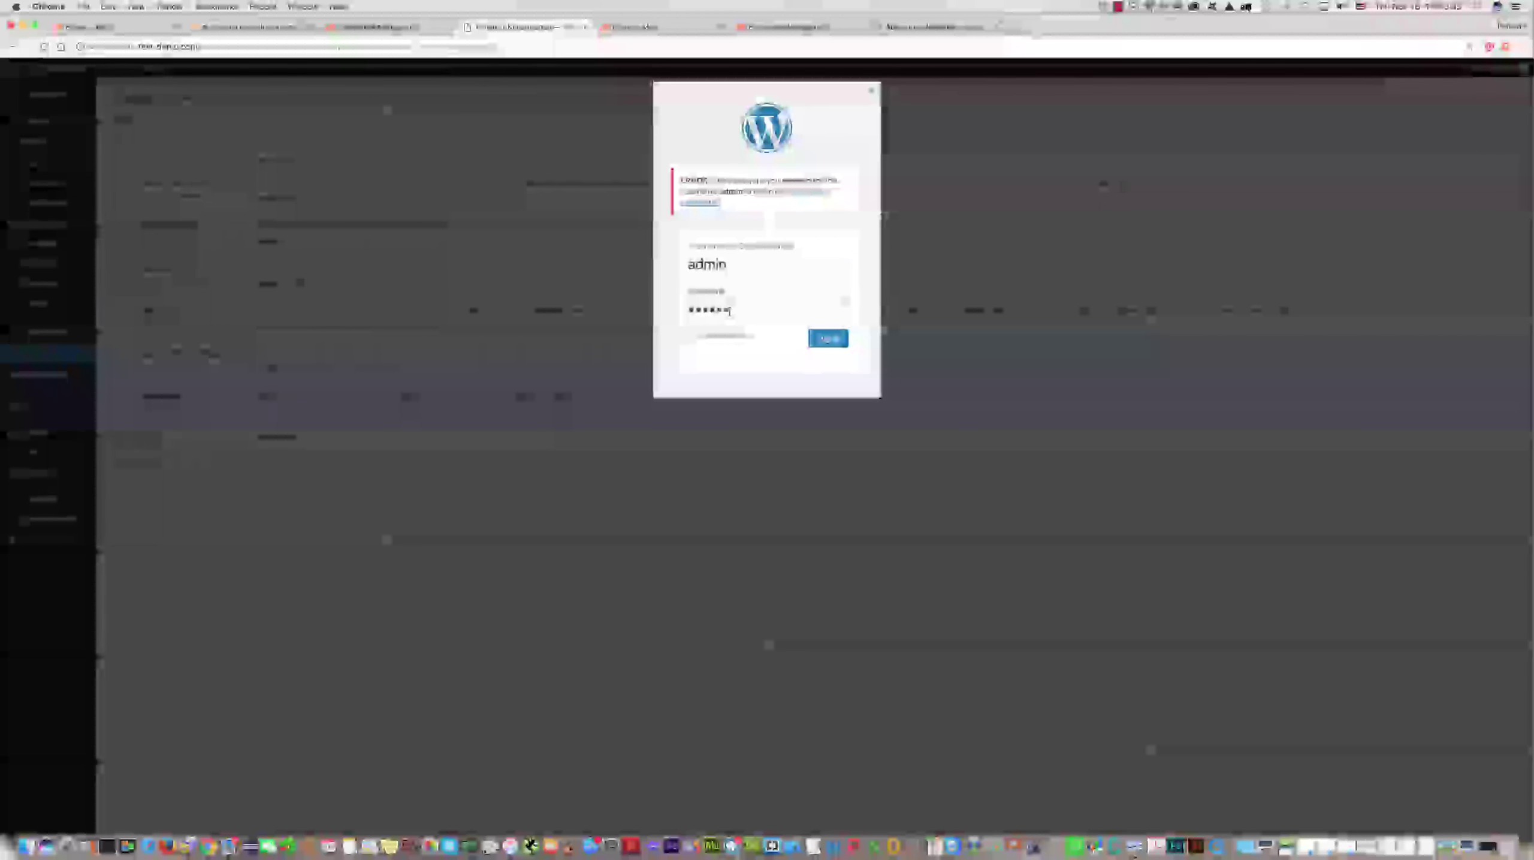
# Step: Submit the admin password in the session-expired dialog to resume the WordPress admin session
pyautogui.press('Return')
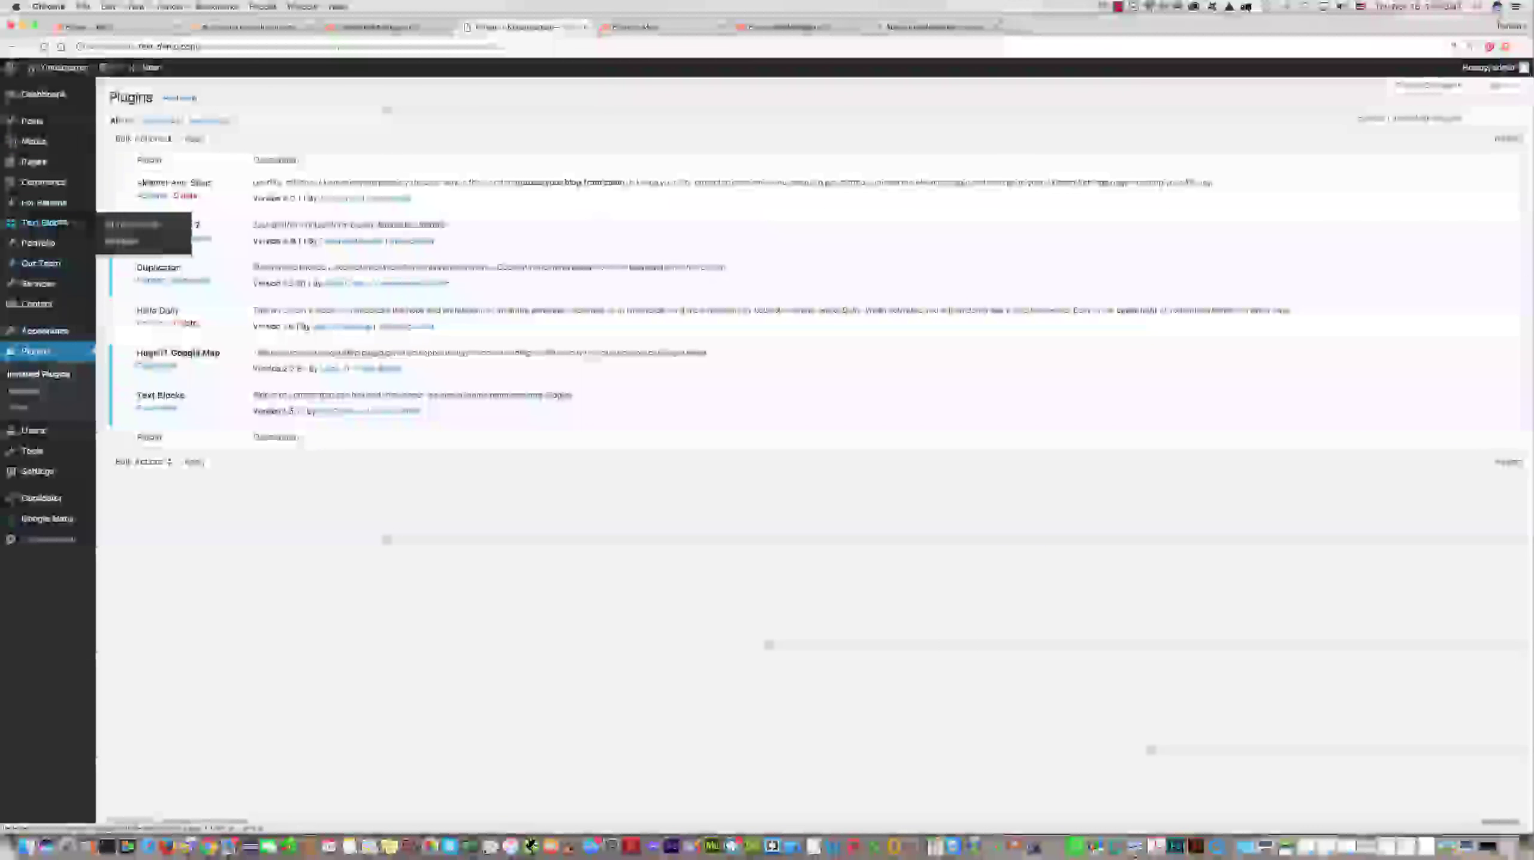
pyautogui.moveTo(54, 67)
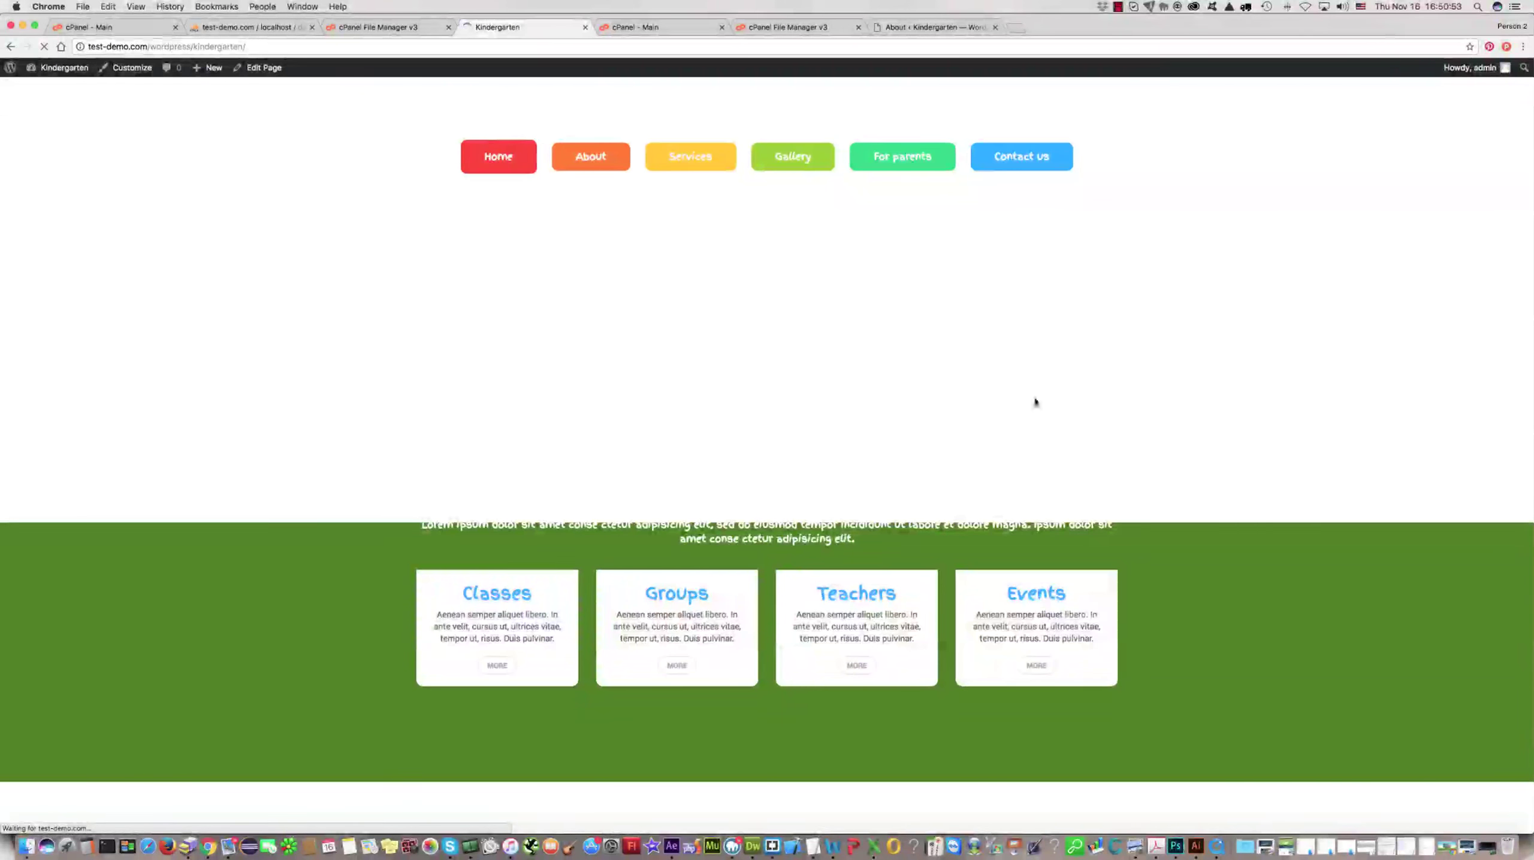
# Step: Scroll through the Kindergarten front page to confirm it loads, then return to the cPanel File Manager
pyautogui.scroll(-3, 1038, 404)
pyautogui.scroll(-10, 1041, 403)
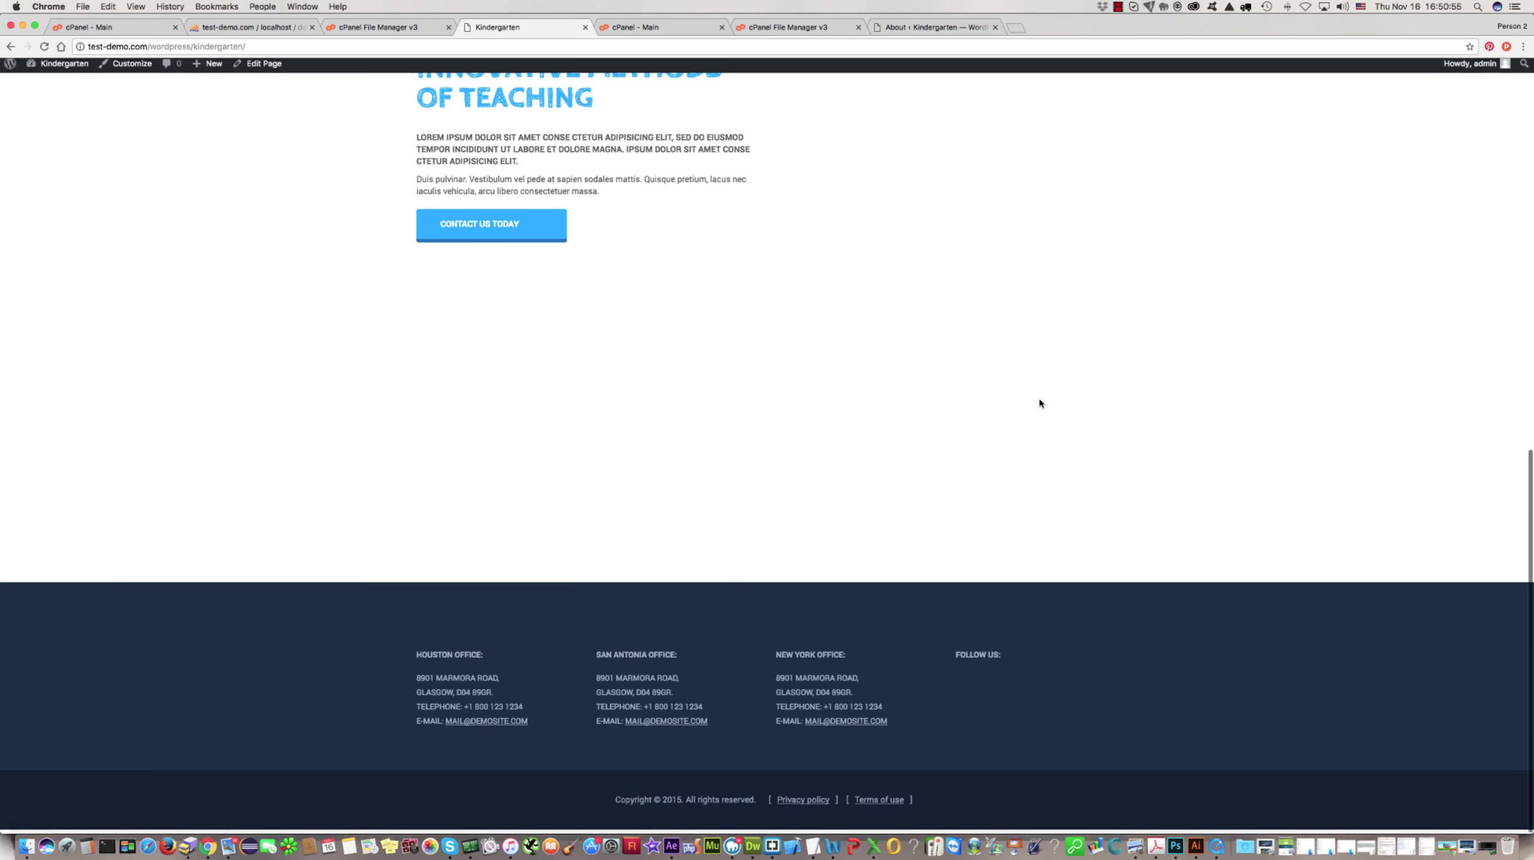
pyautogui.scroll(12, 1040, 403)
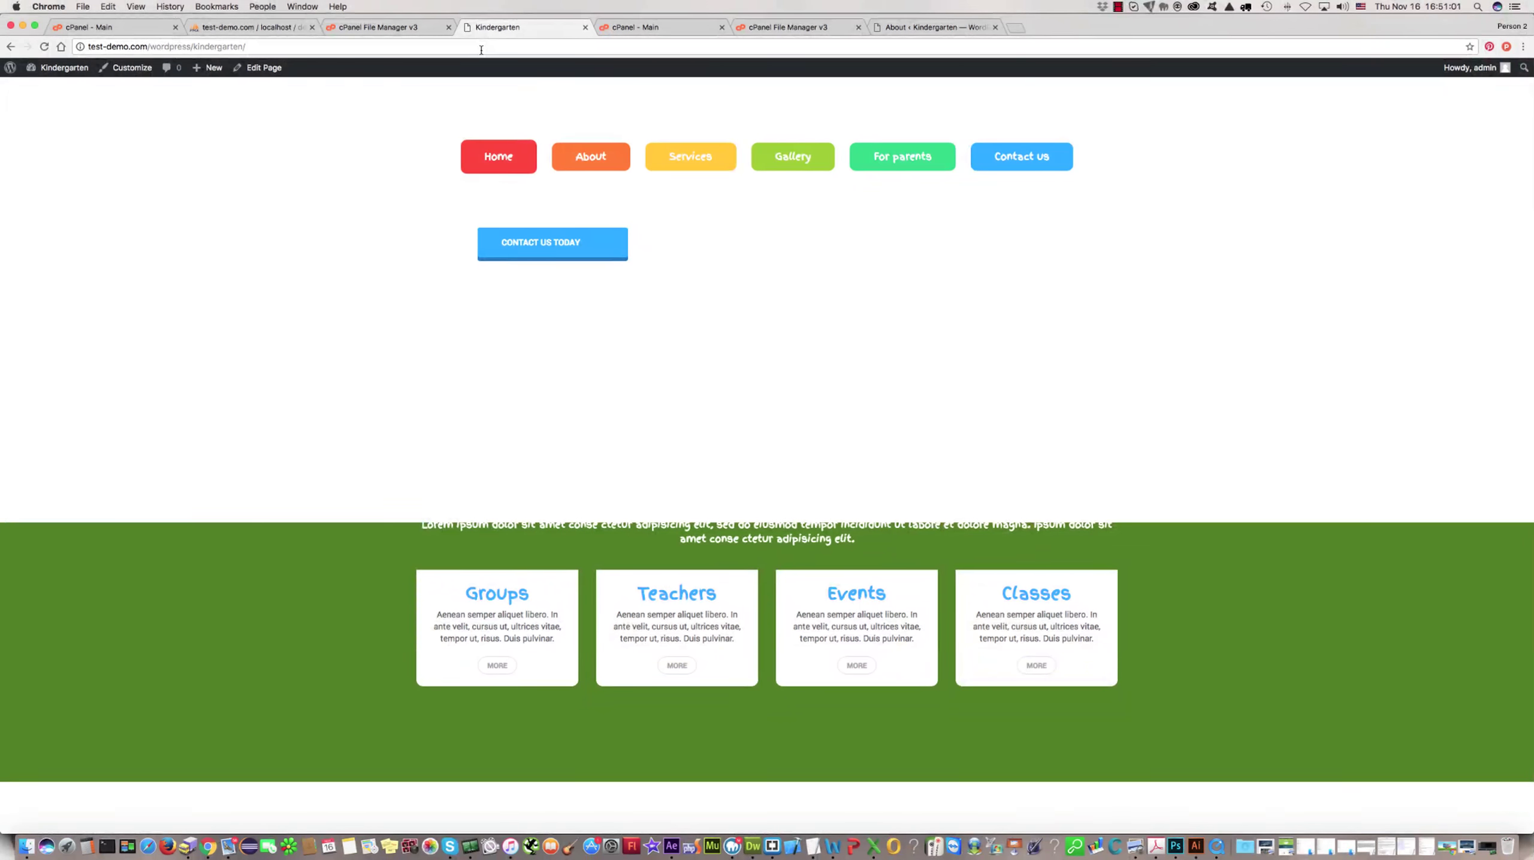
pyautogui.click(366, 31)
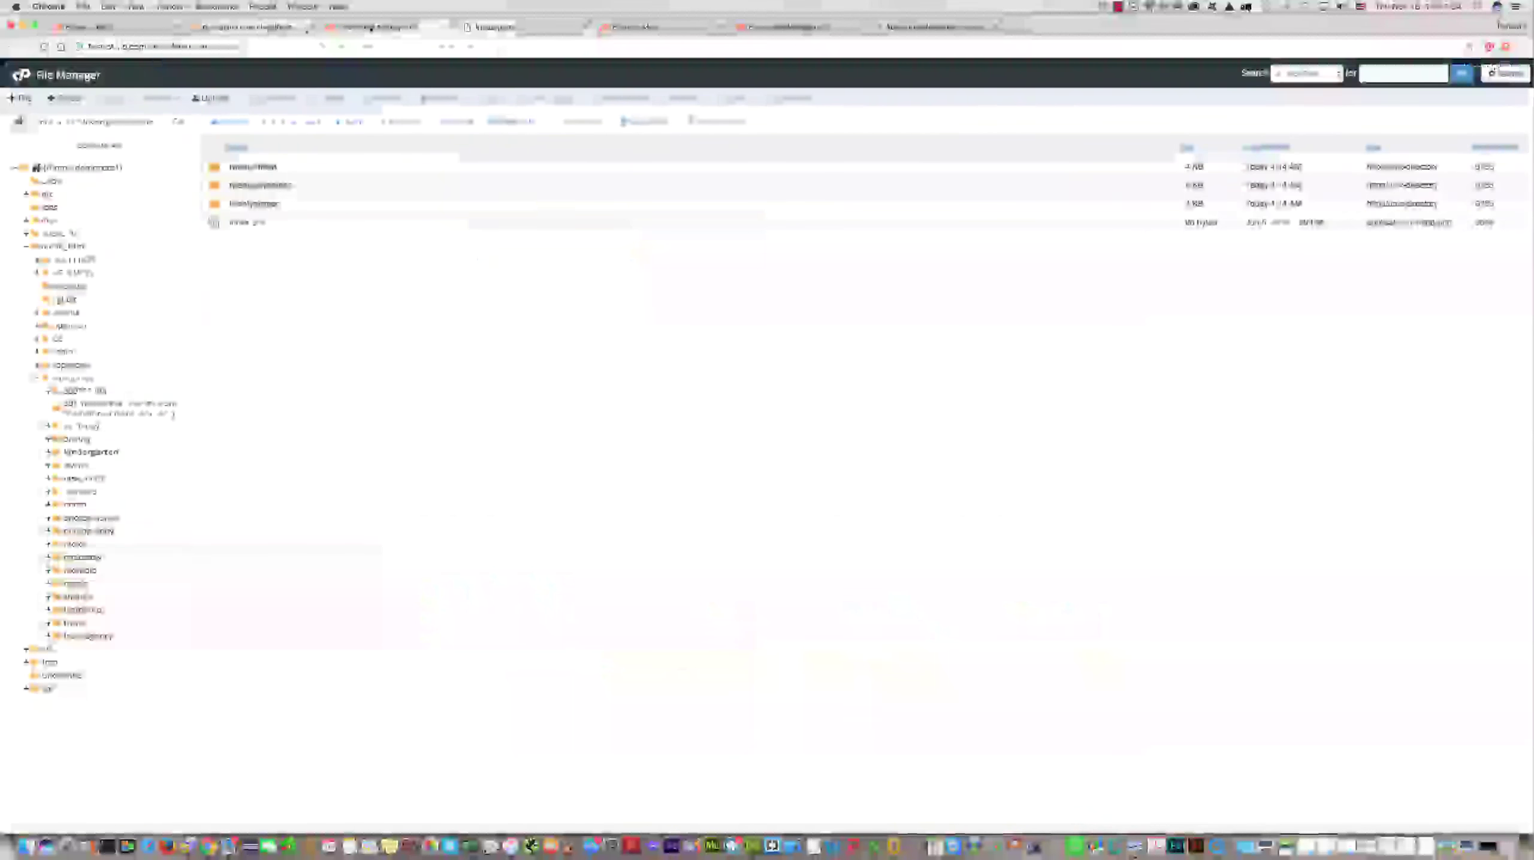
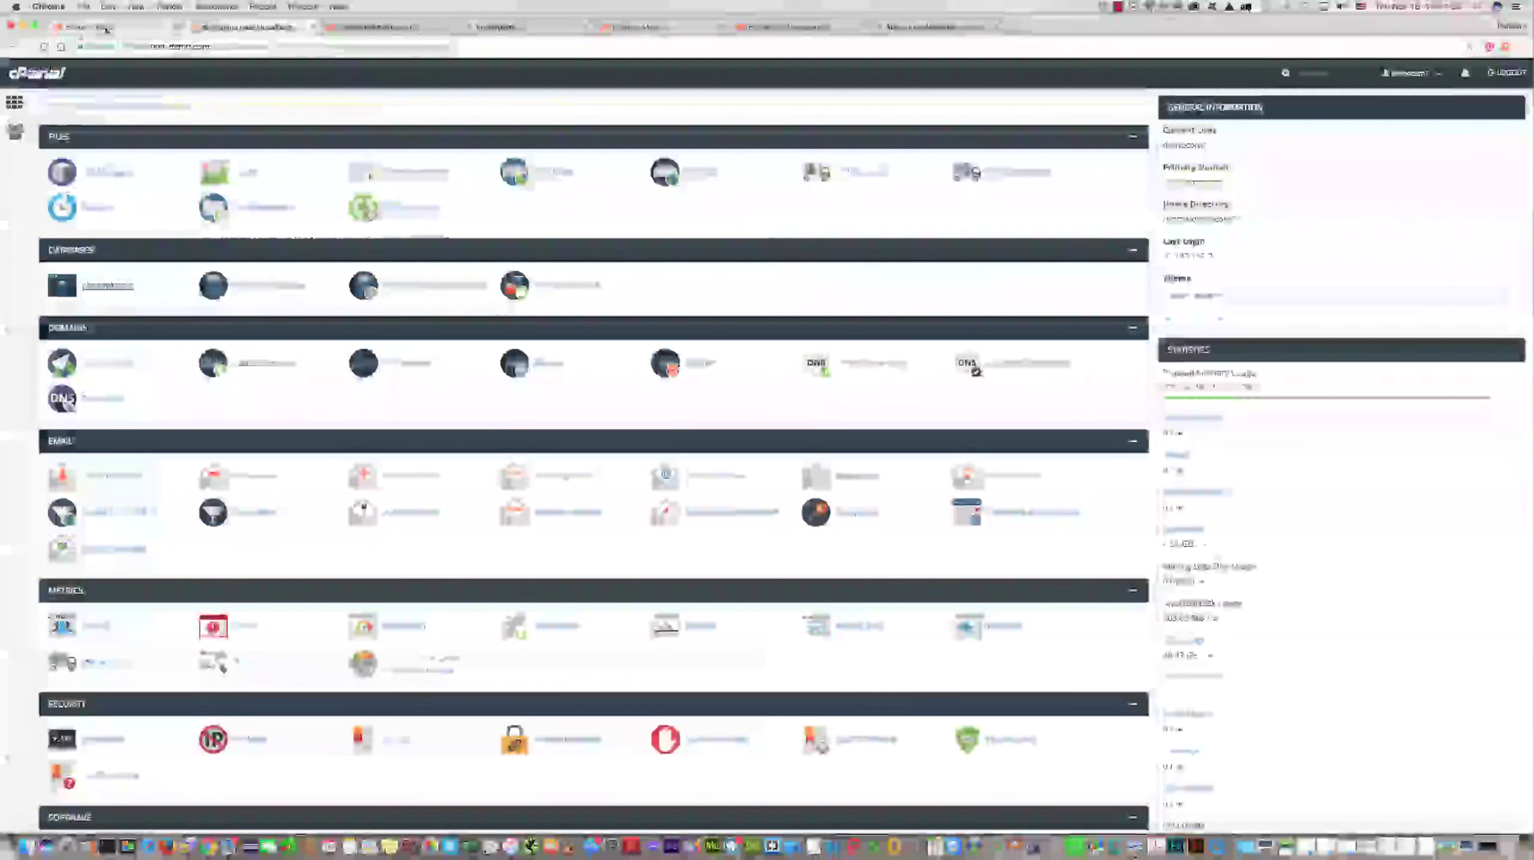
# Step: Go to kindergarten's wp-content folder and delete the old uploads folder to trash
pyautogui.click(359, 28)
pyautogui.click(291, 123)
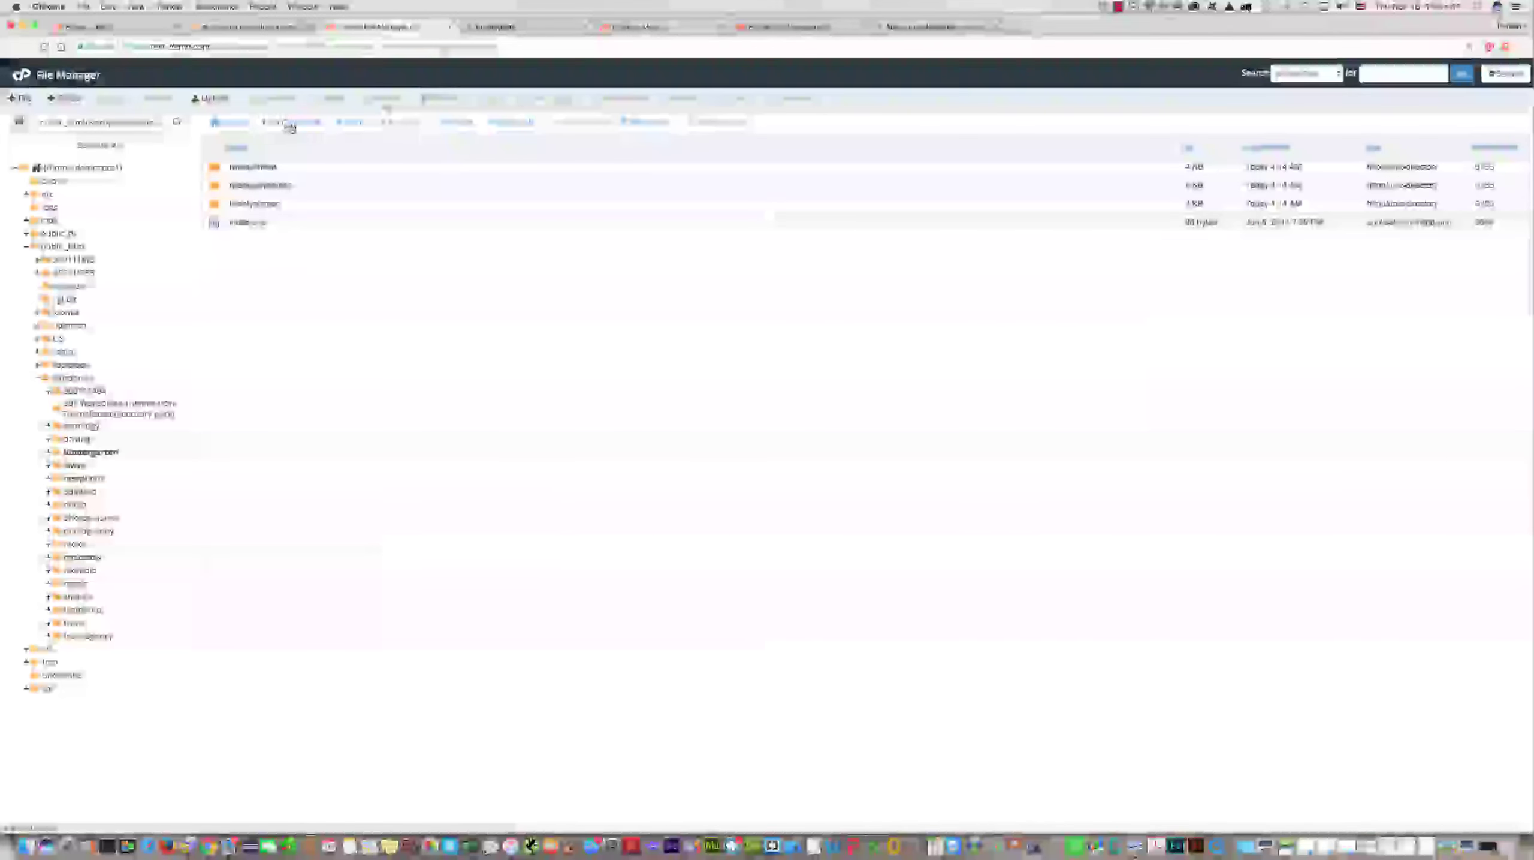
pyautogui.click(292, 122)
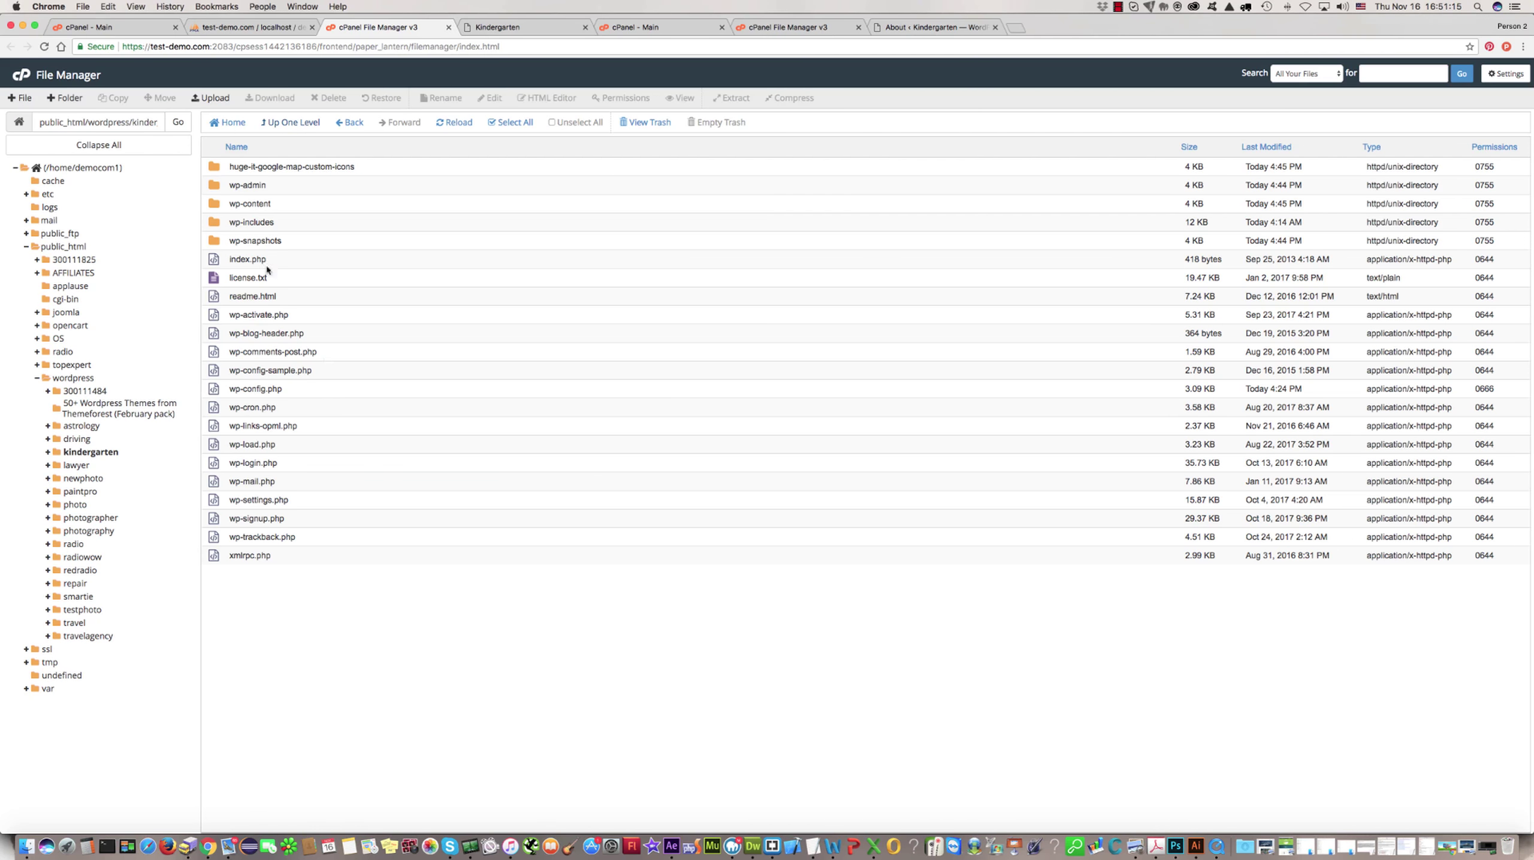
pyautogui.doubleClick(211, 204)
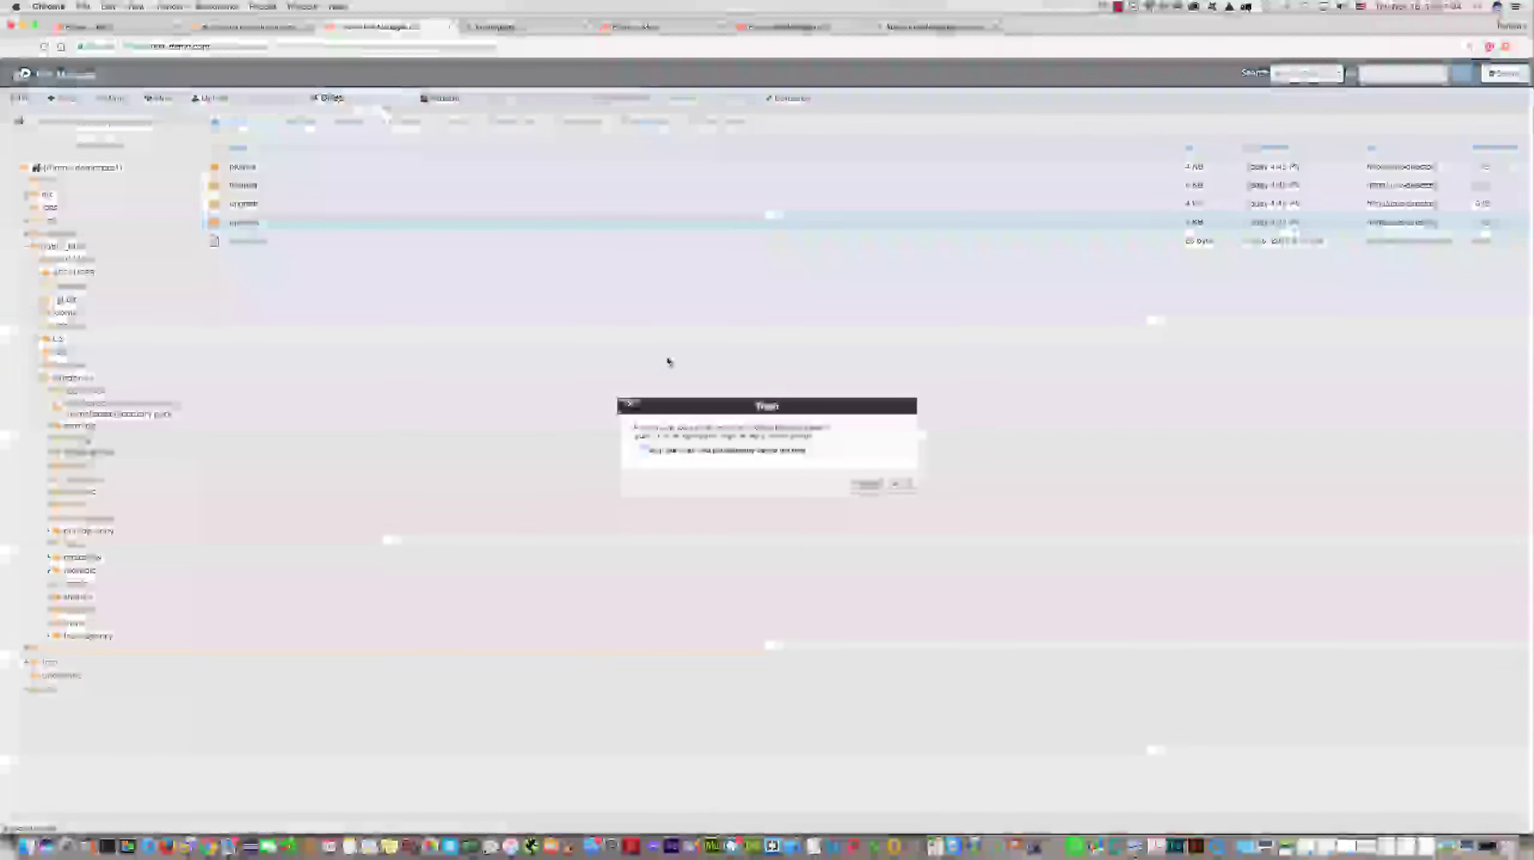
pyautogui.click(331, 98)
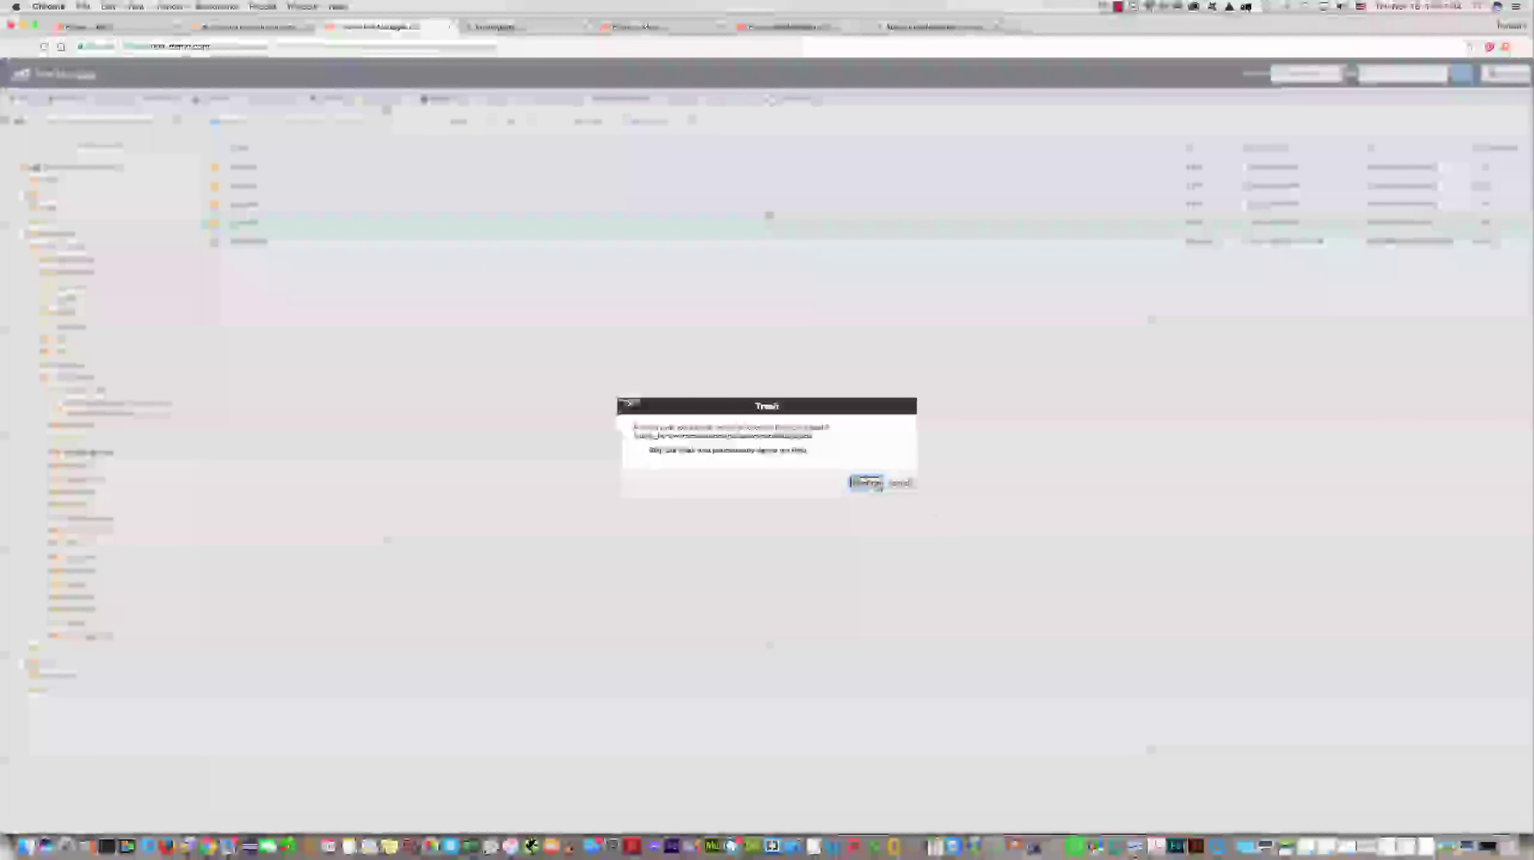
pyautogui.click(878, 485)
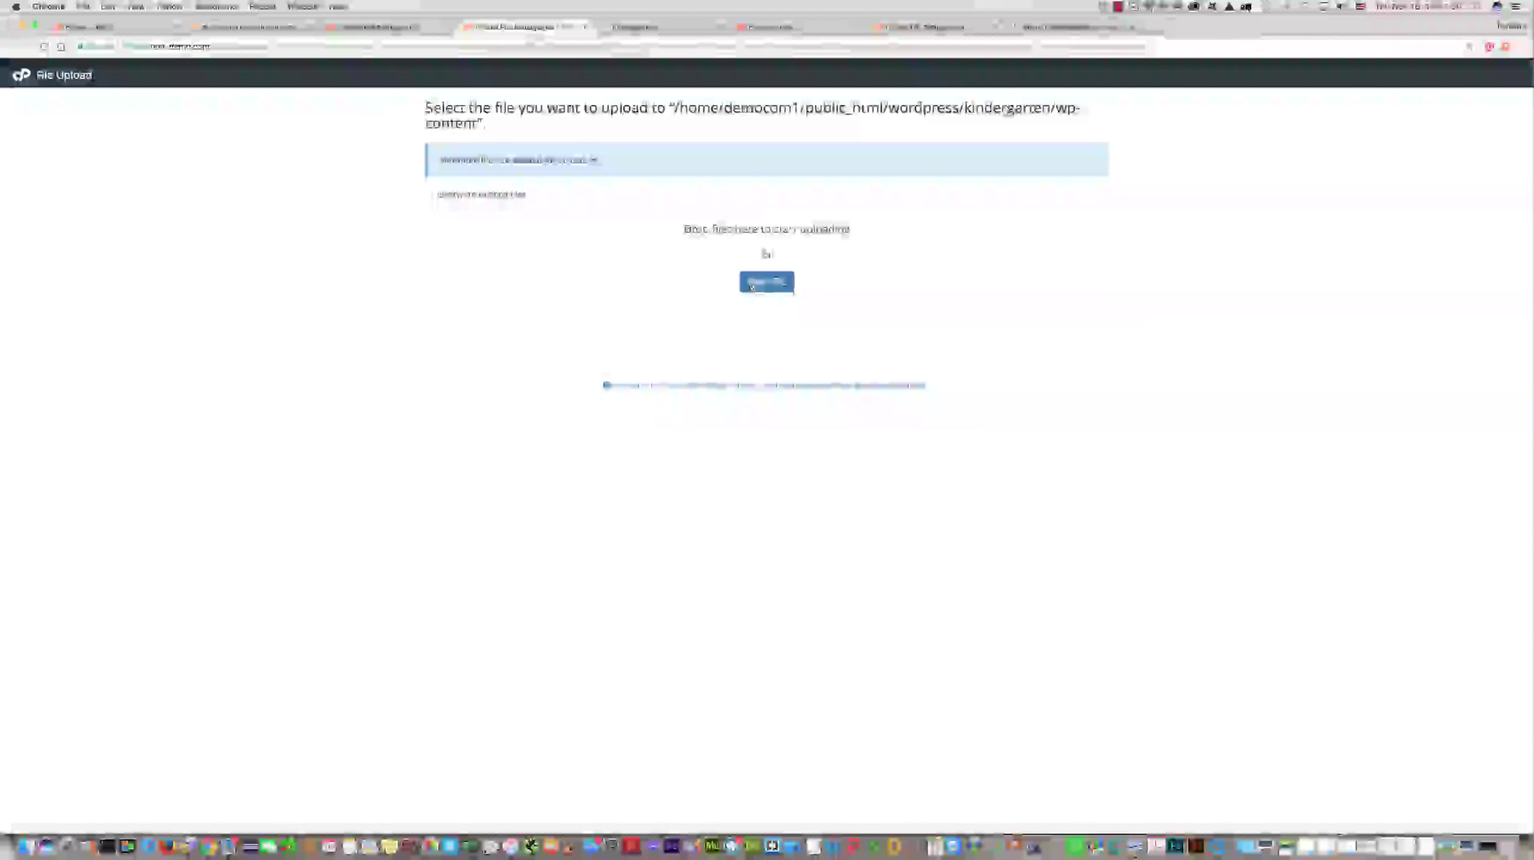
# Step: Upload uploads.zip (10.01 MB) into kindergarten/wp-content and return to the folder listing
pyautogui.click(752, 287)
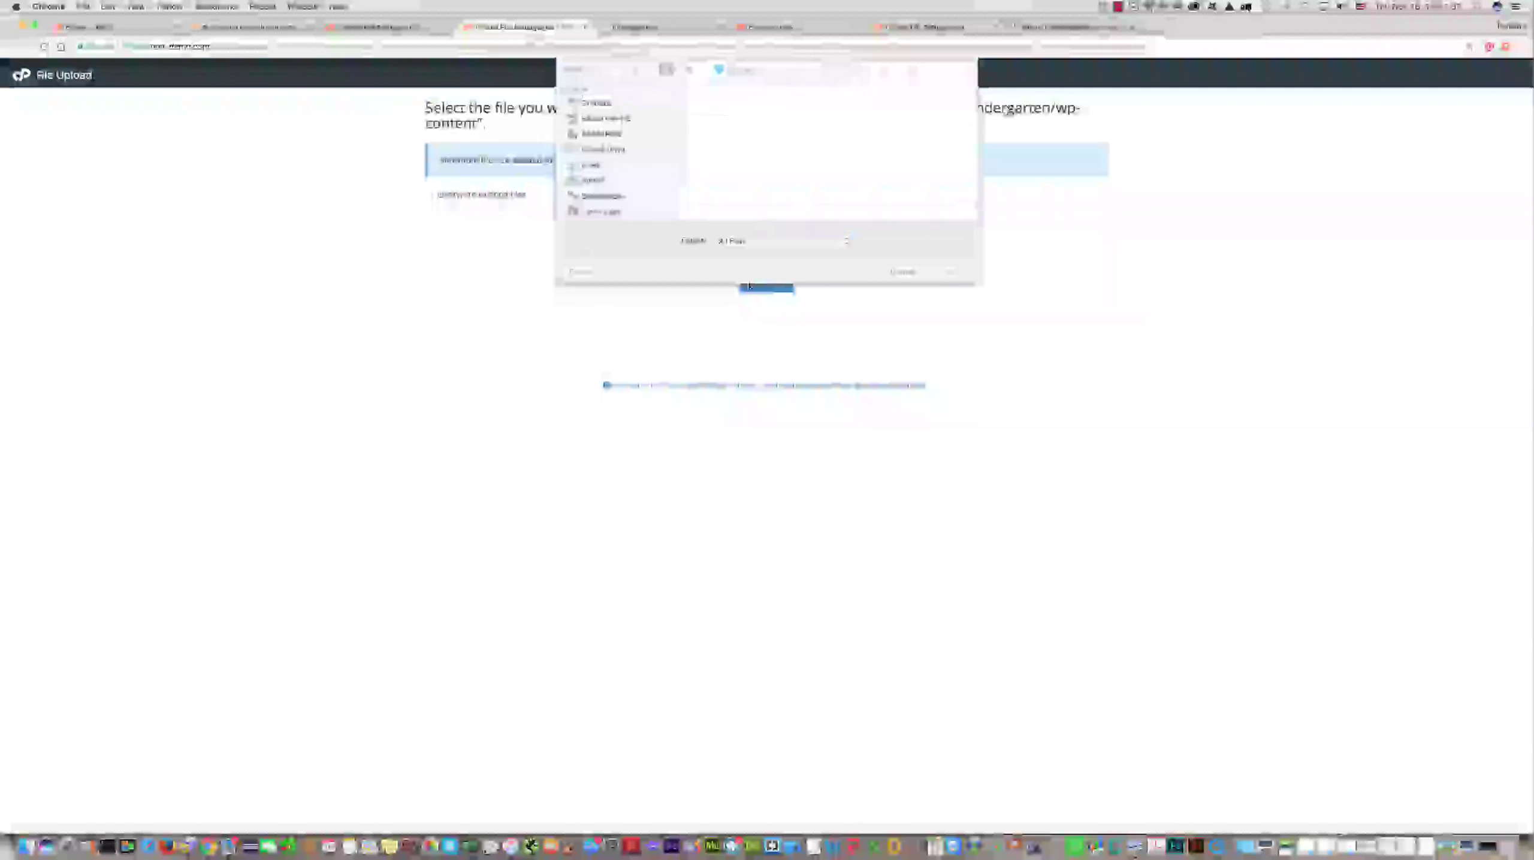
pyautogui.click(746, 71)
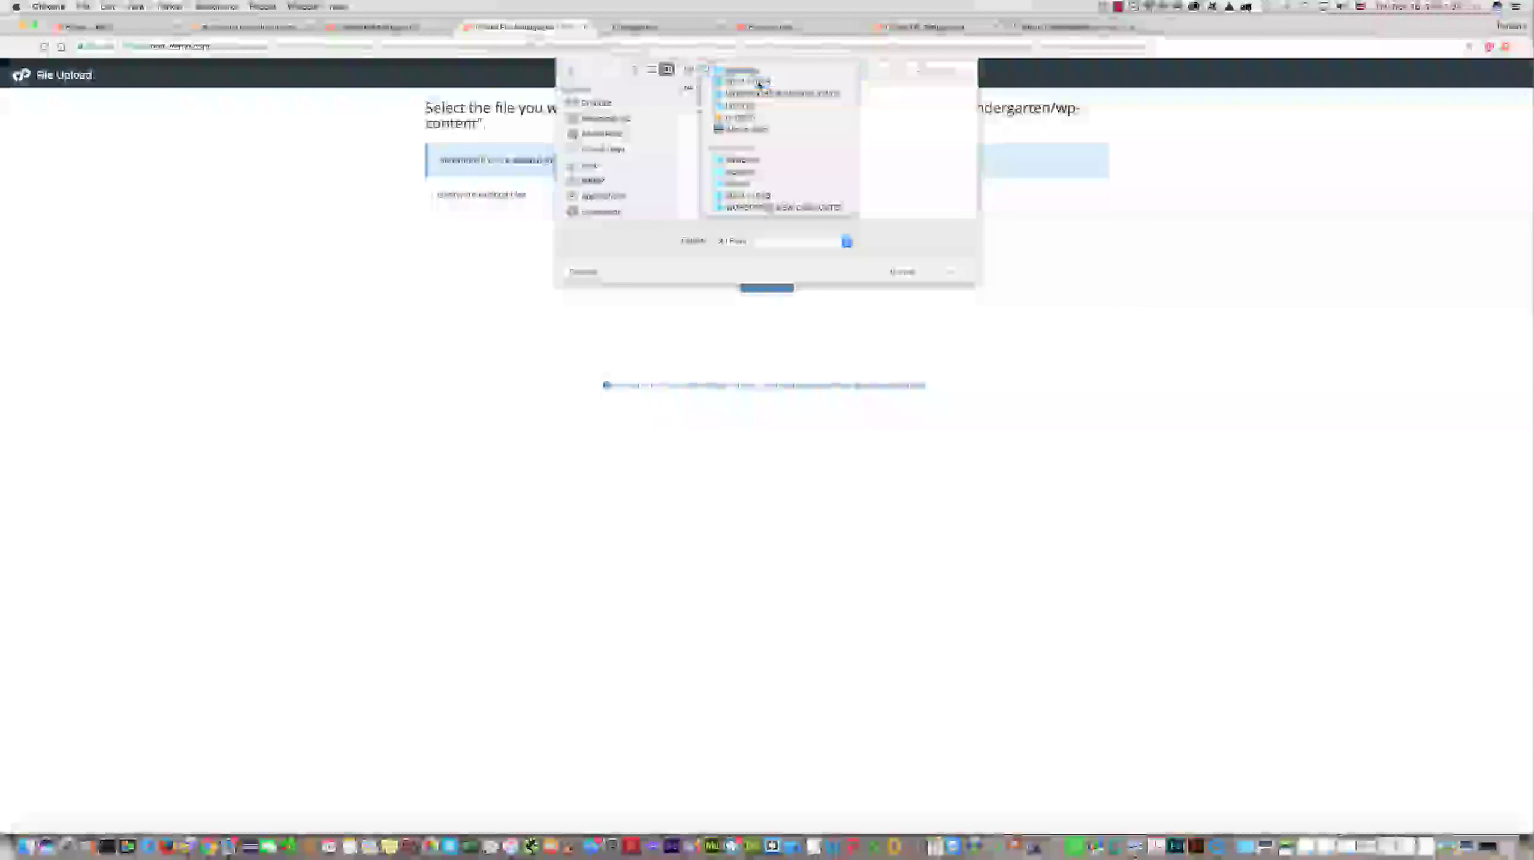
pyautogui.click(759, 83)
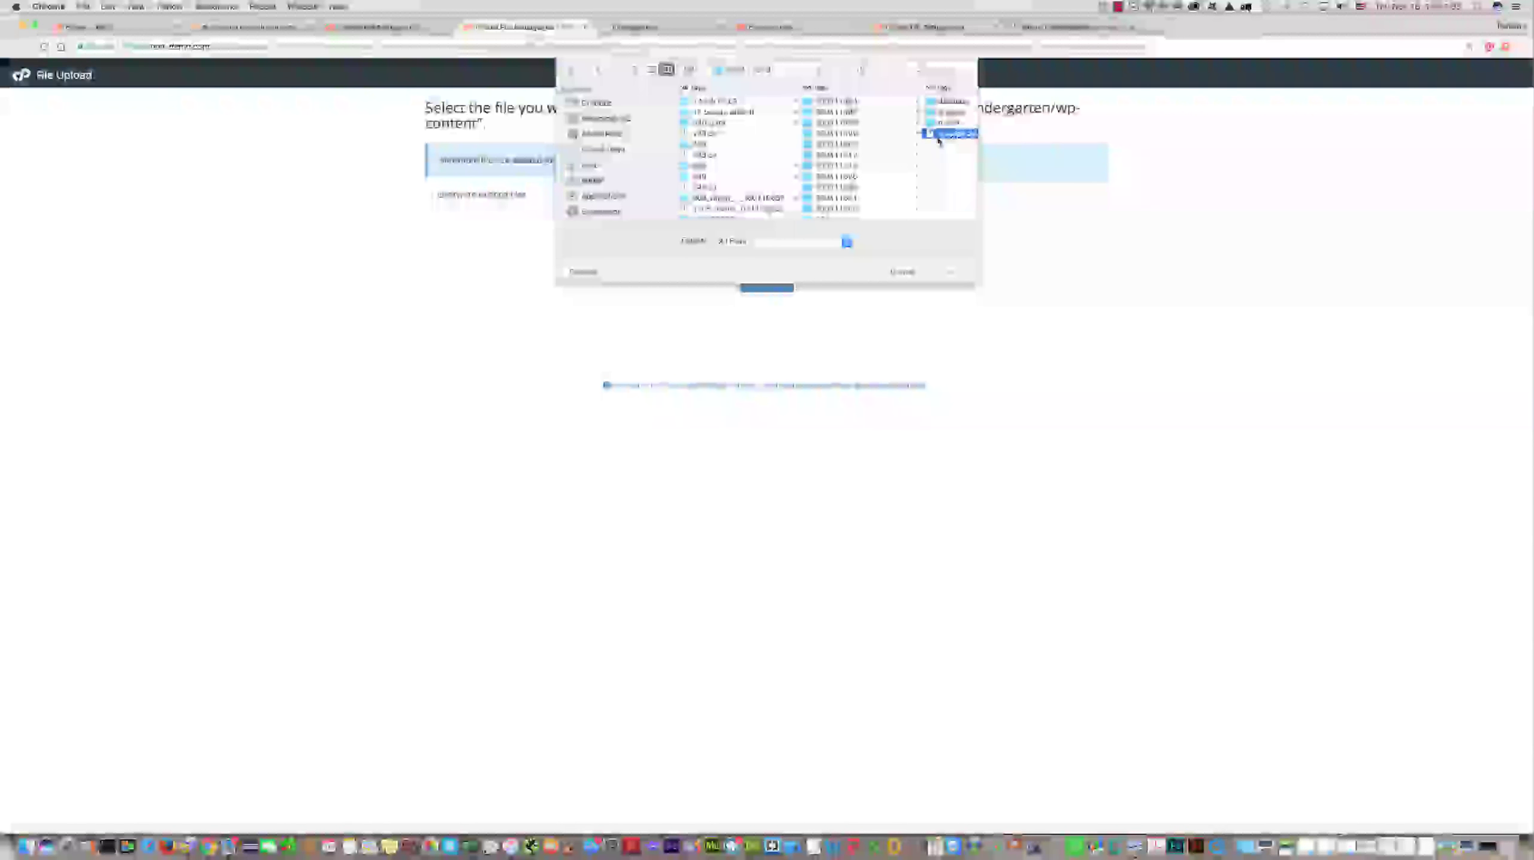
pyautogui.click(951, 272)
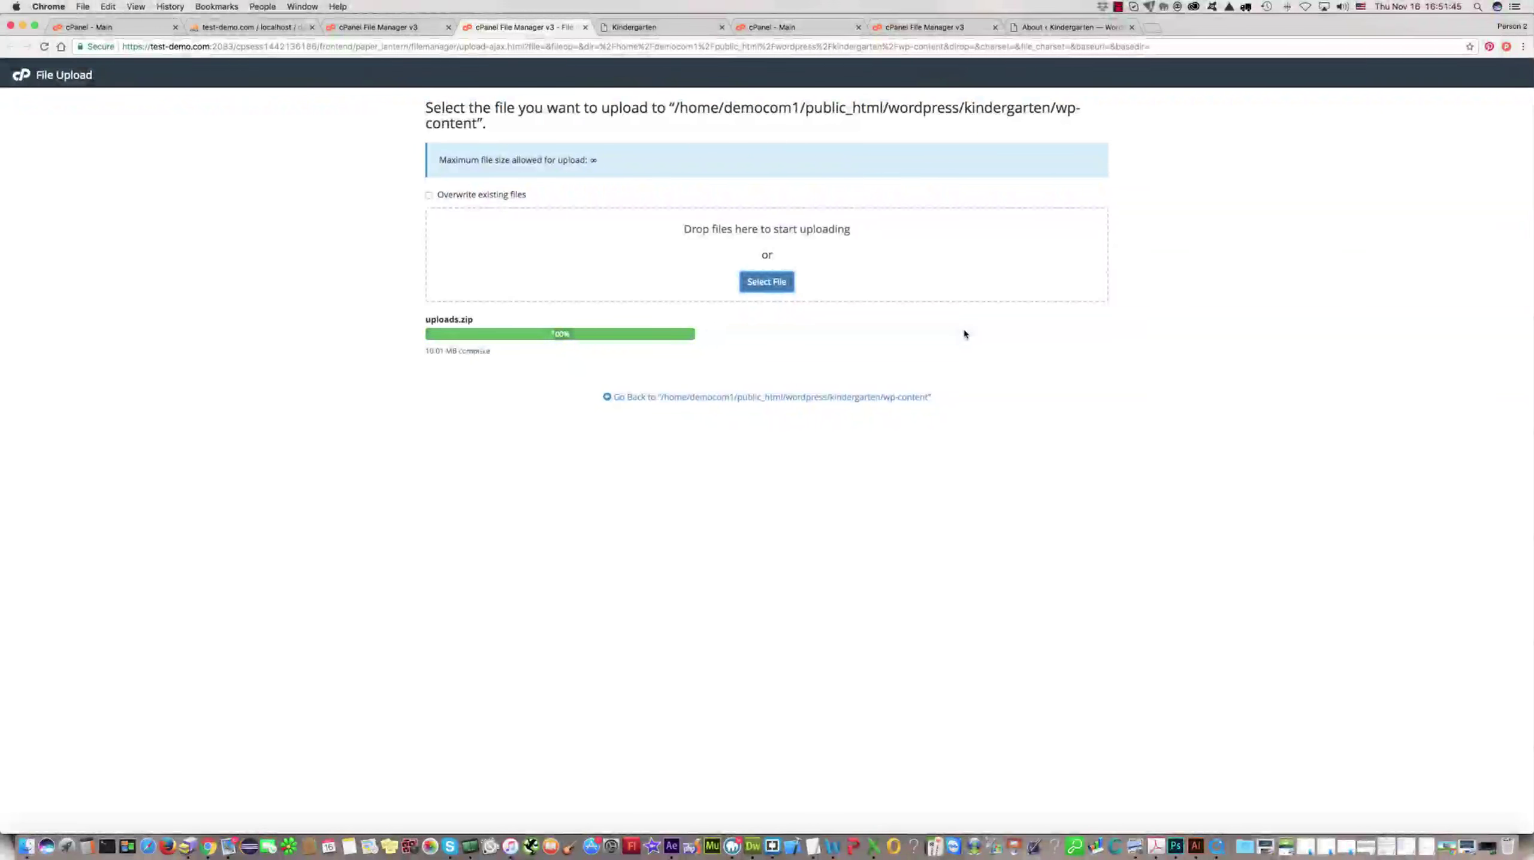
pyautogui.click(714, 397)
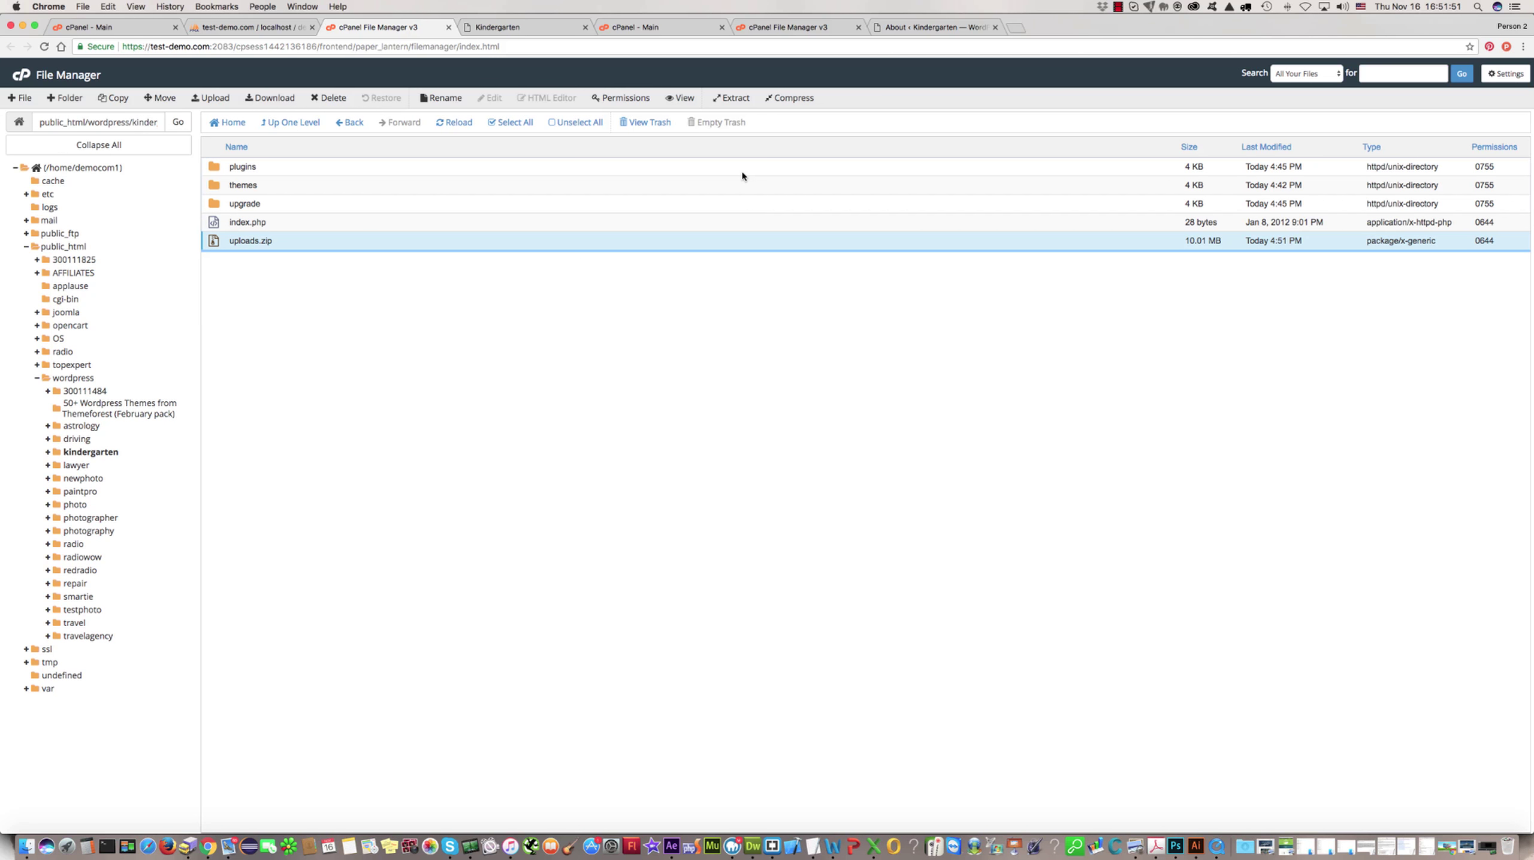
# Step: Extract uploads.zip into wp-content to recreate the uploads folder, then view the Kindergarten site
pyautogui.click(731, 98)
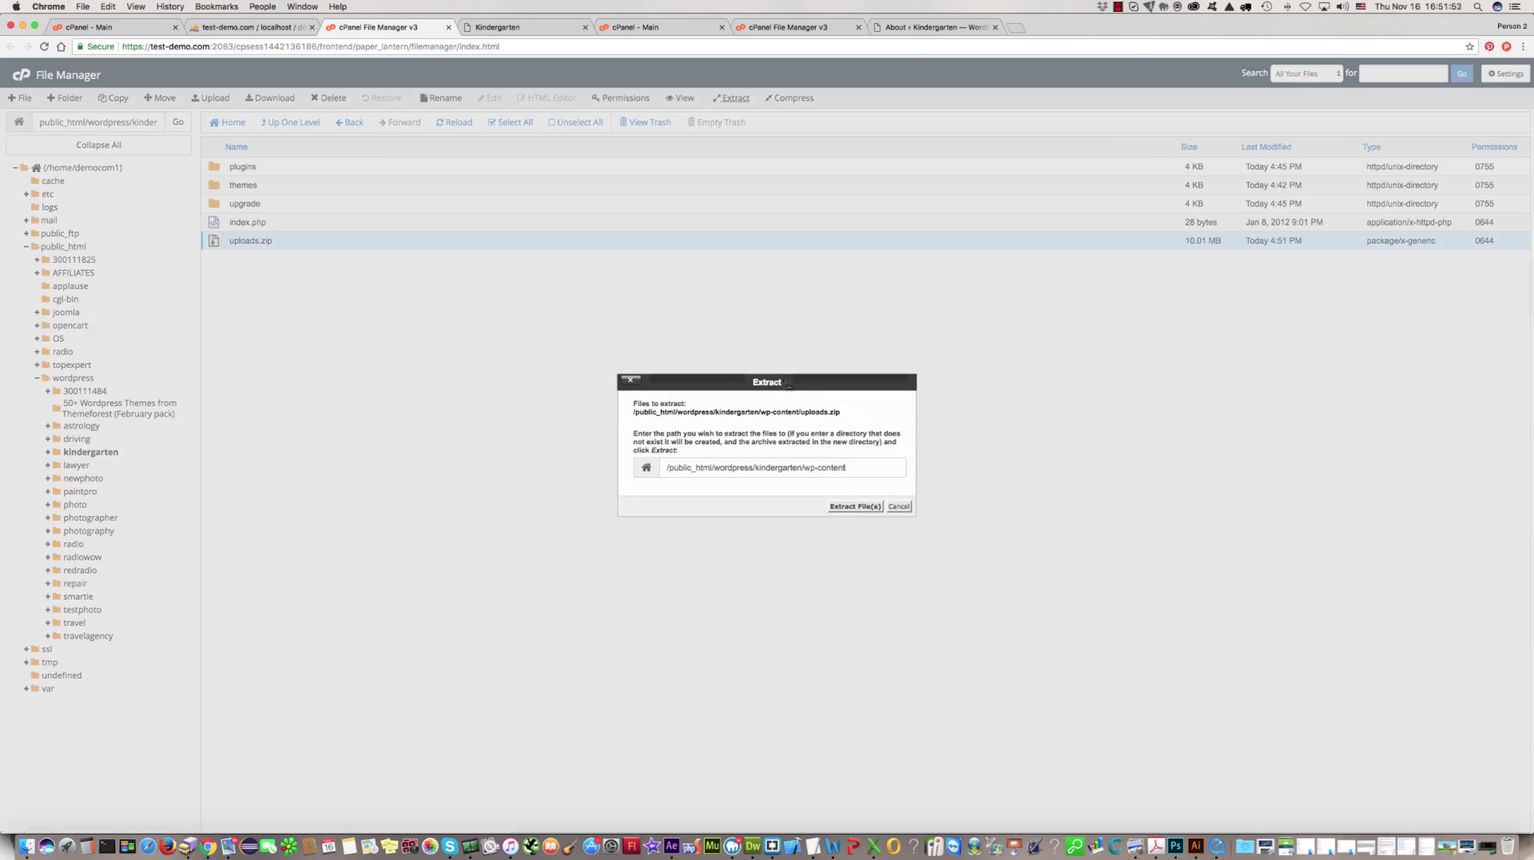
pyautogui.click(857, 507)
pyautogui.press('Return')
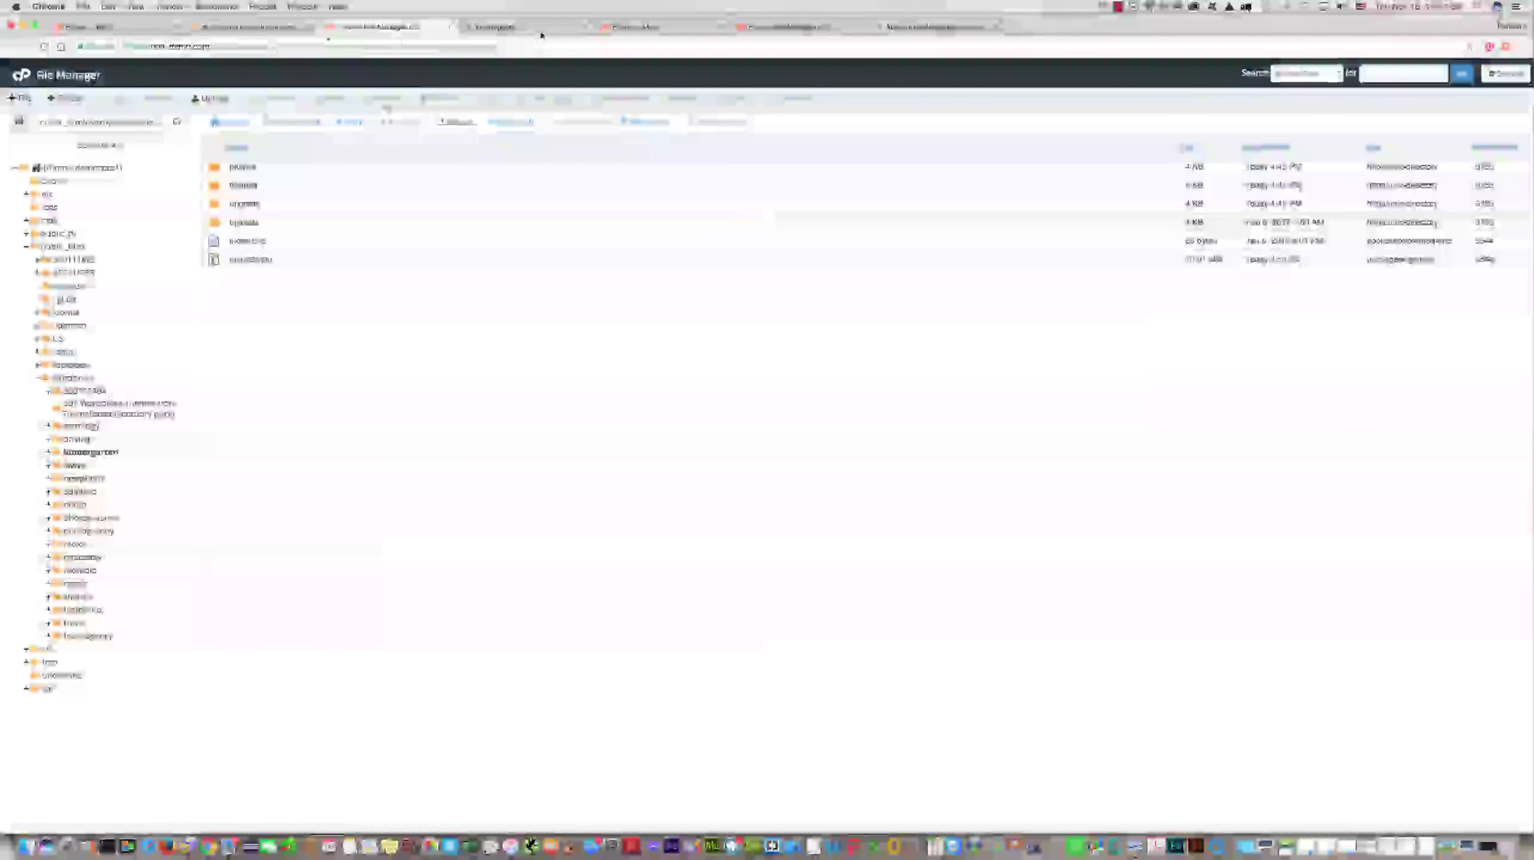
pyautogui.click(507, 27)
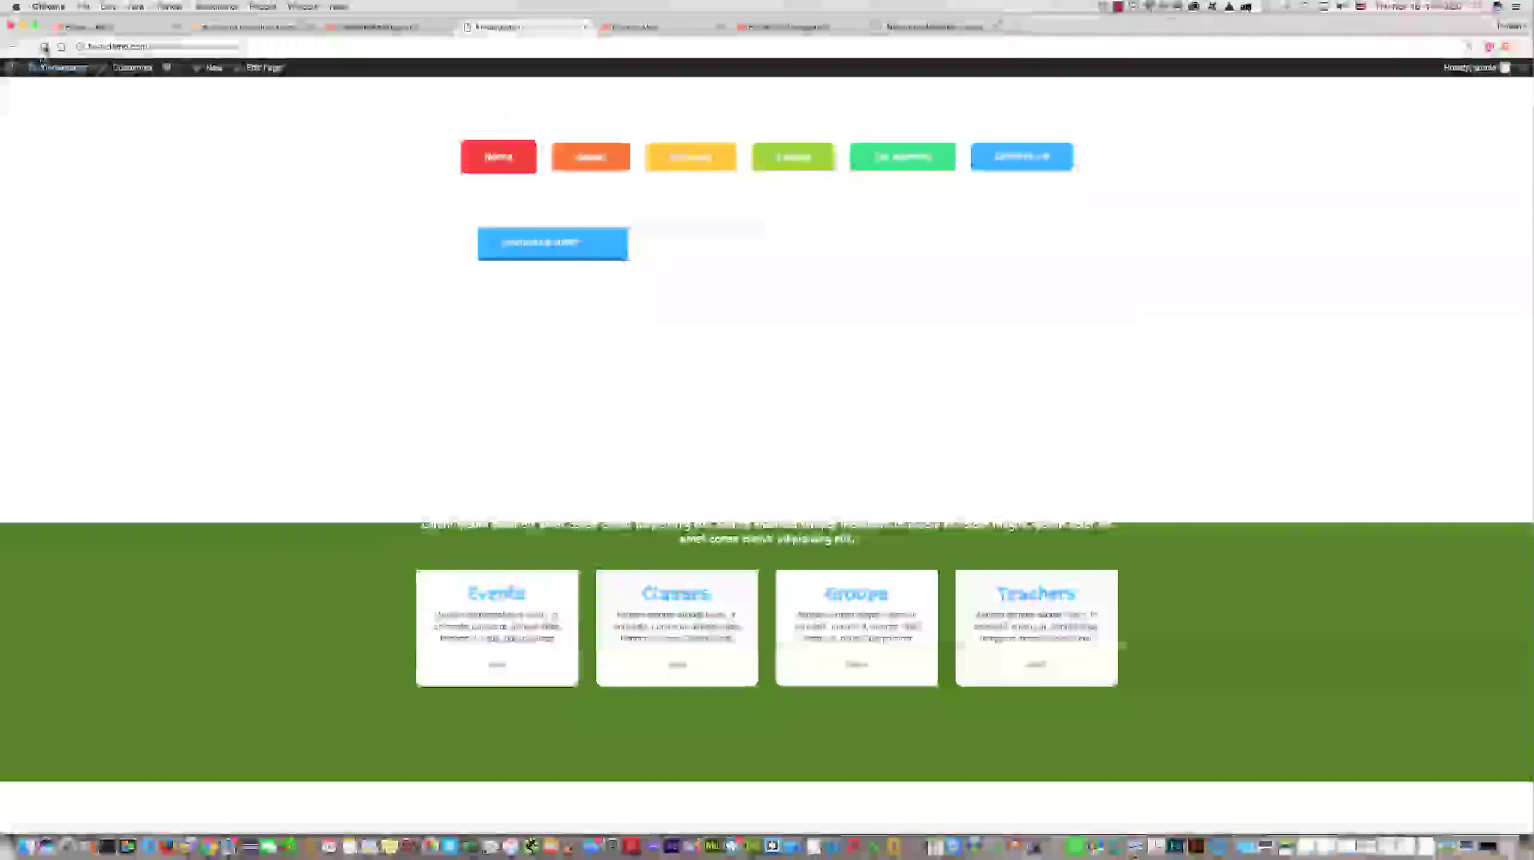
# Step: Reload the Kindergarten site and scroll the home page to check its images
pyautogui.click(44, 46)
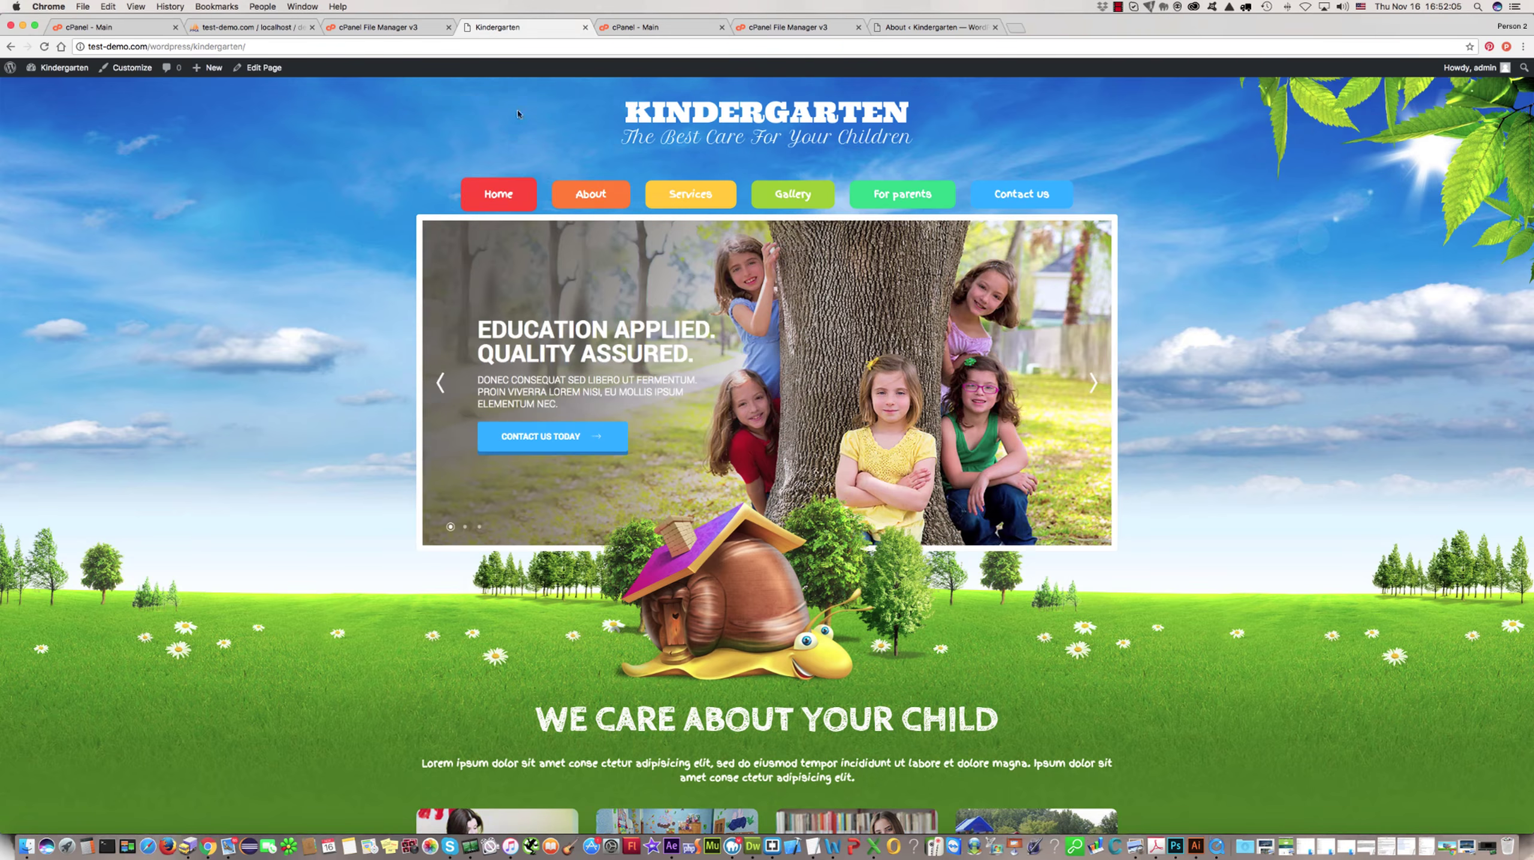
pyautogui.scroll(-8, 1239, 175)
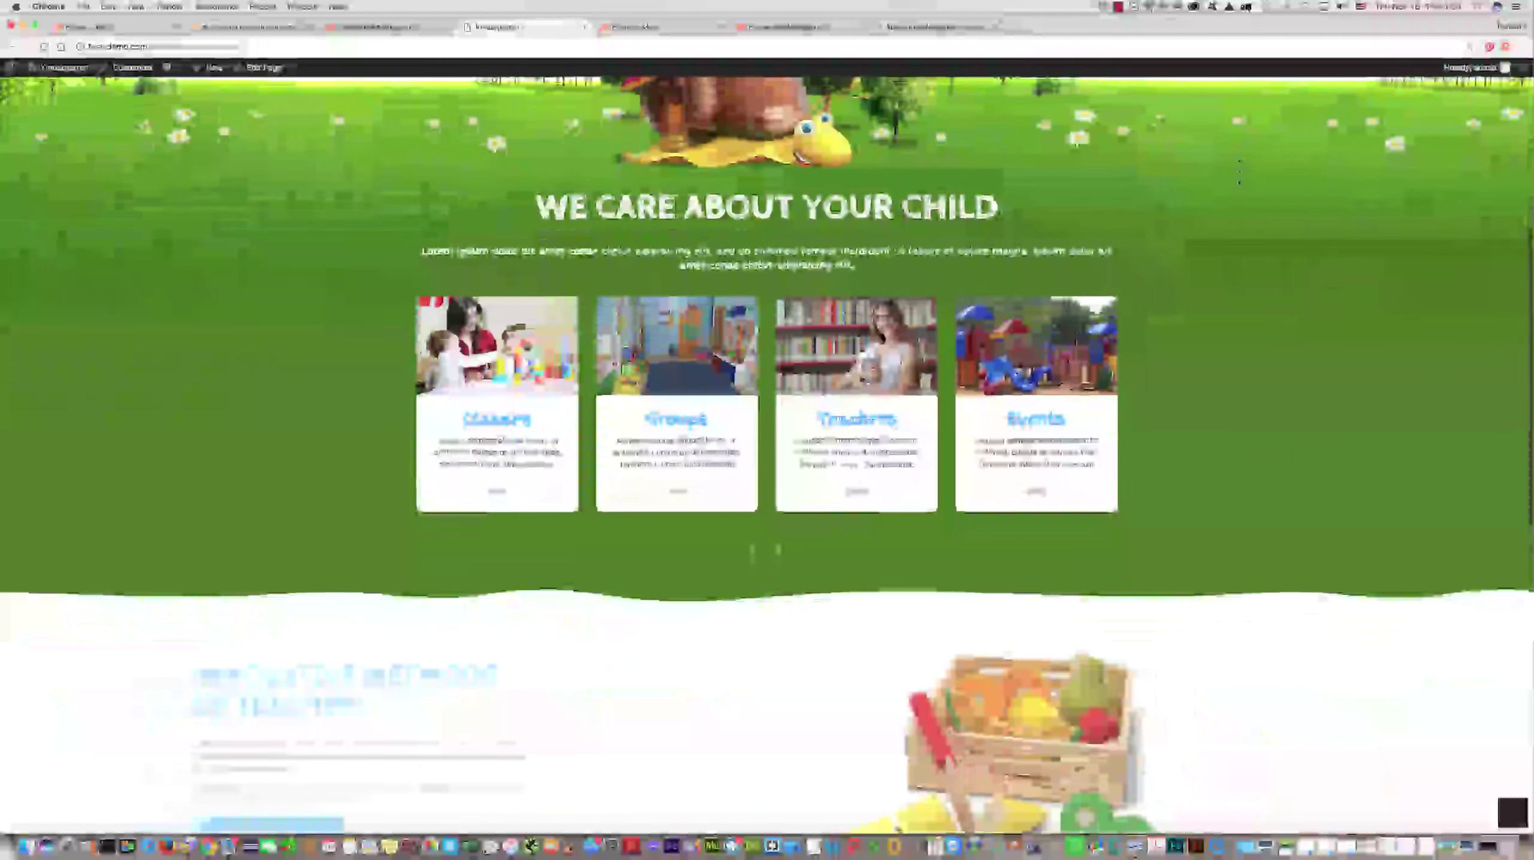
pyautogui.scroll(-10, 1239, 174)
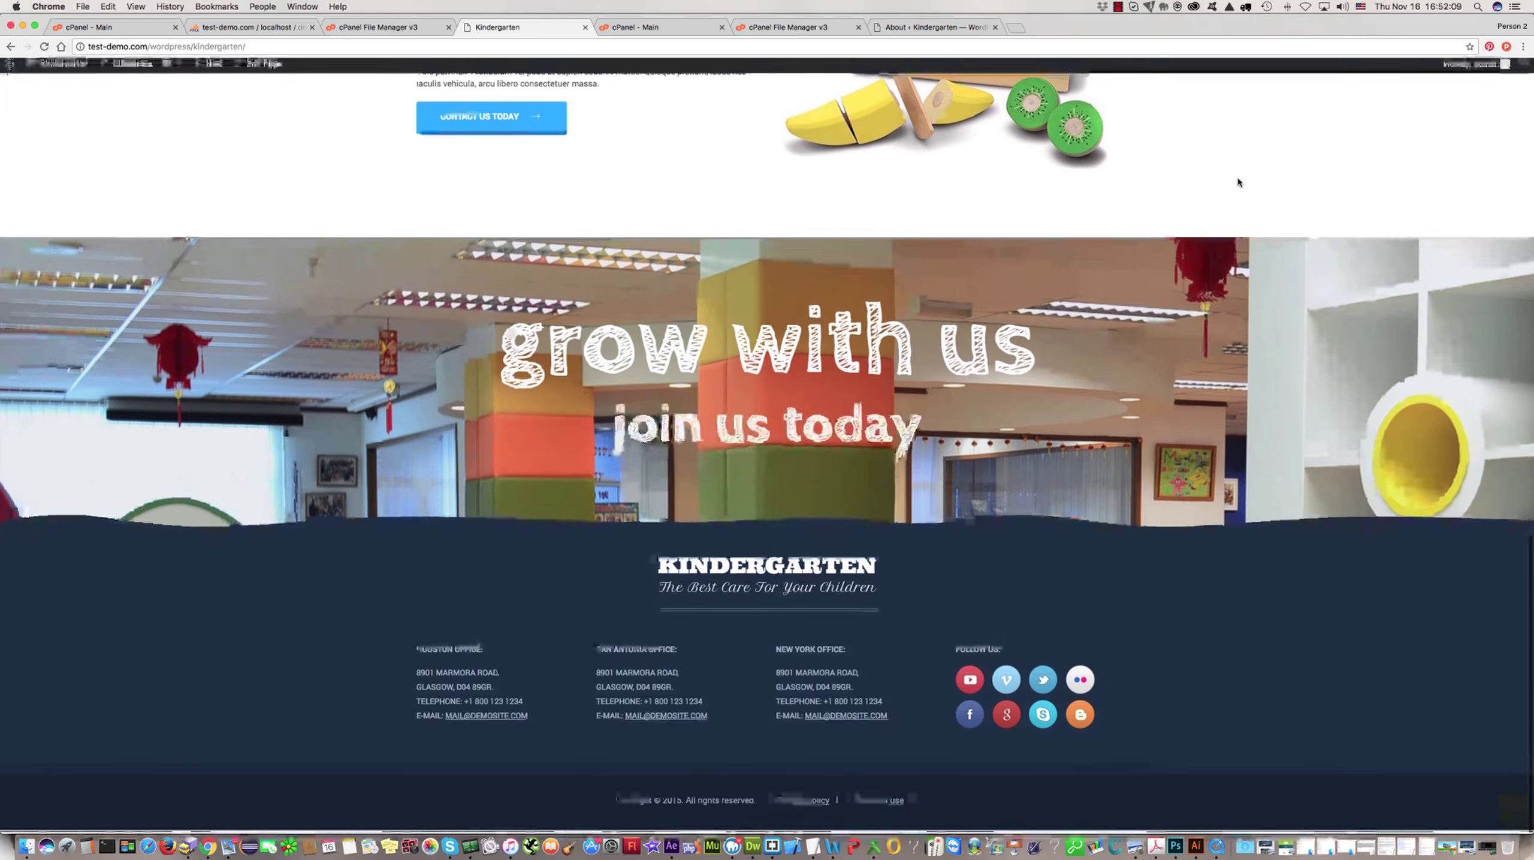
pyautogui.scroll(20, 1240, 182)
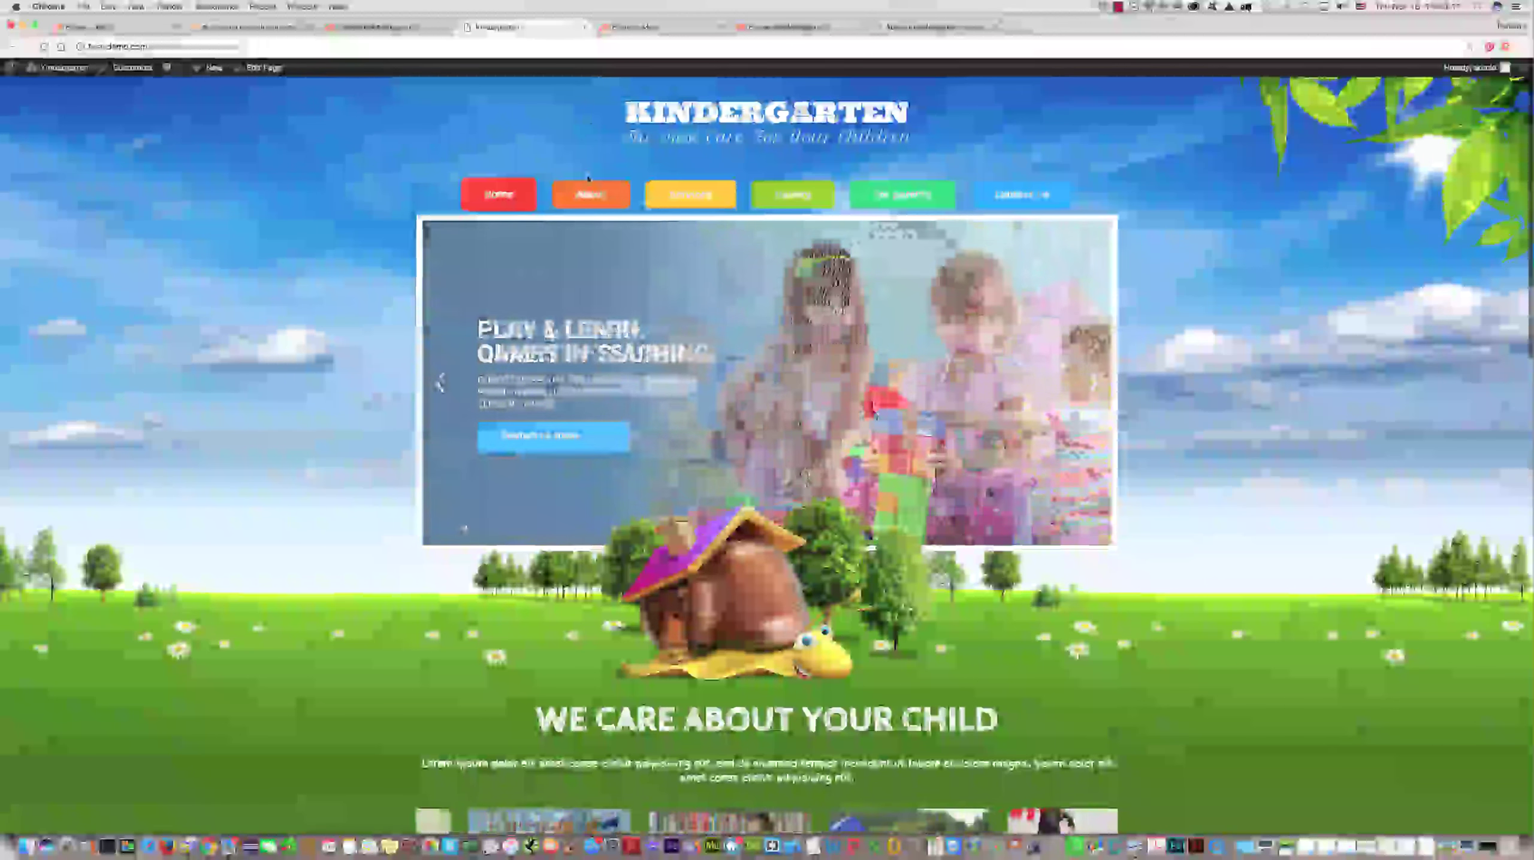
# Step: Check the About and Gallery pages, enlarging and closing the first gallery photo
pyautogui.click(591, 196)
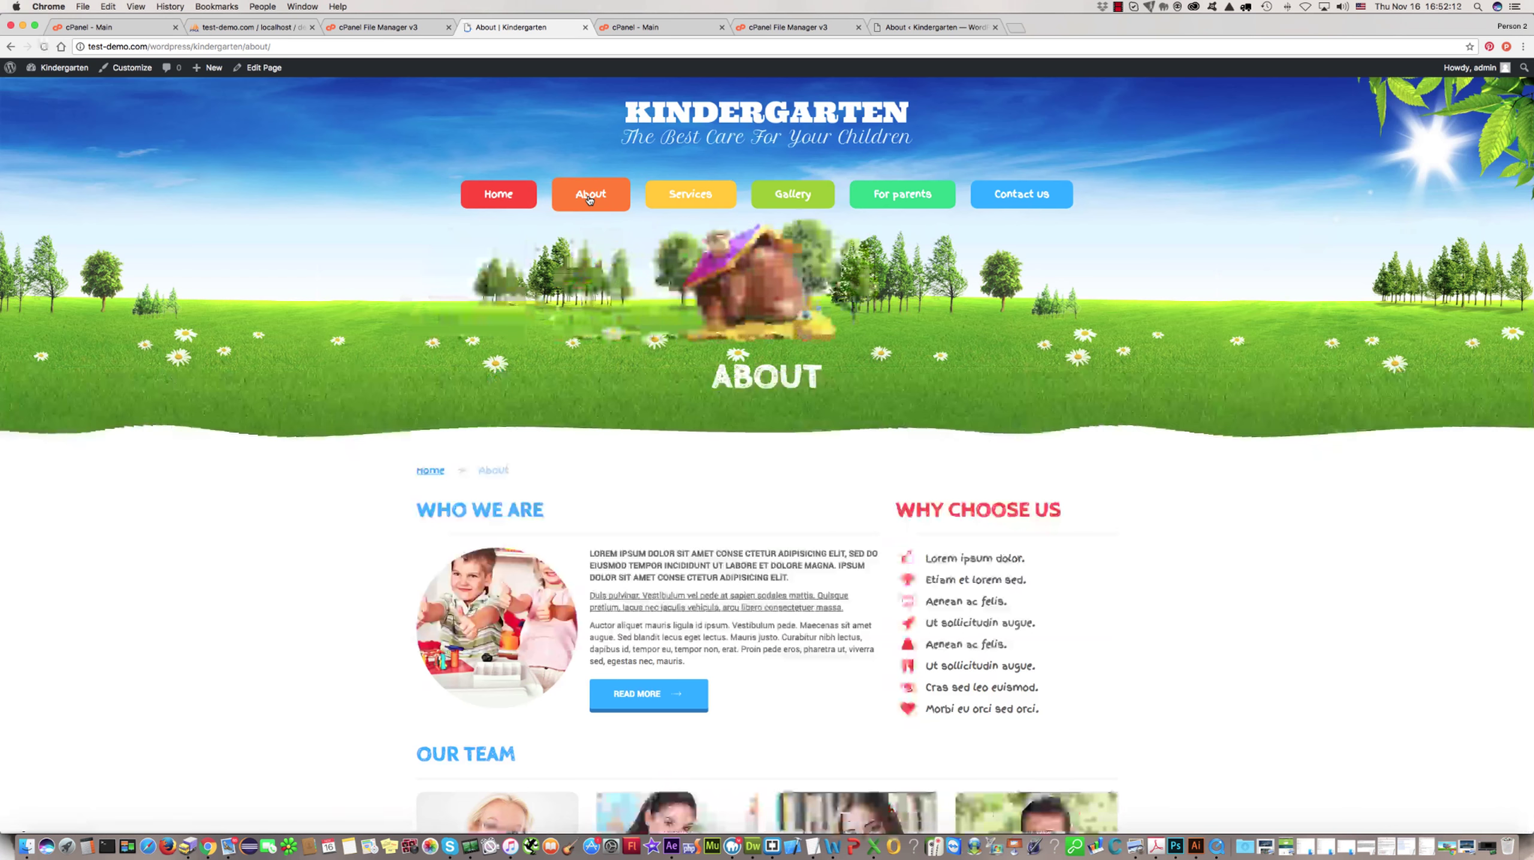
pyautogui.click(682, 198)
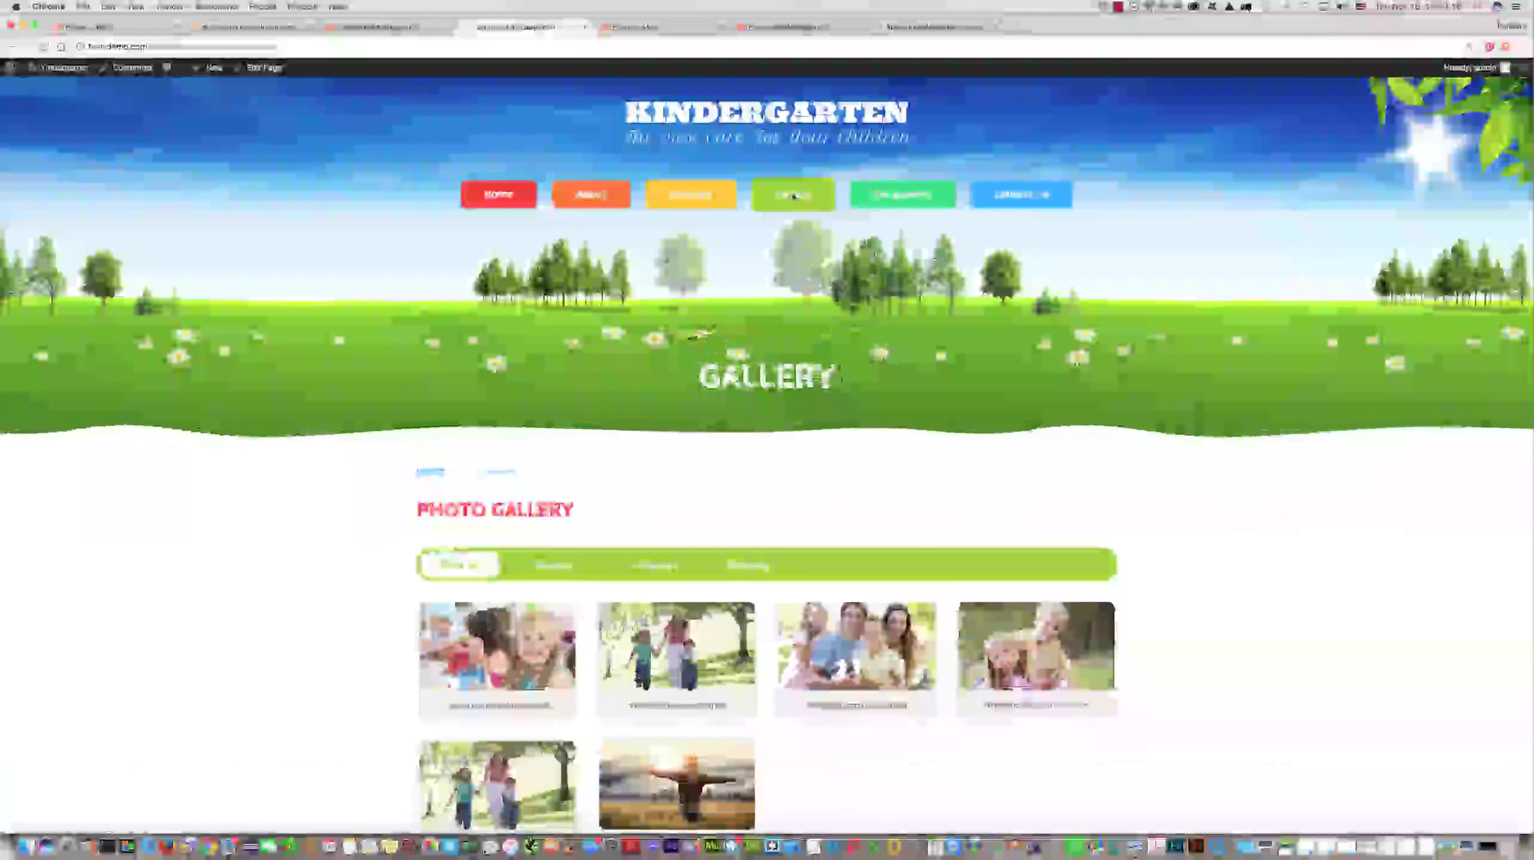
pyautogui.click(497, 654)
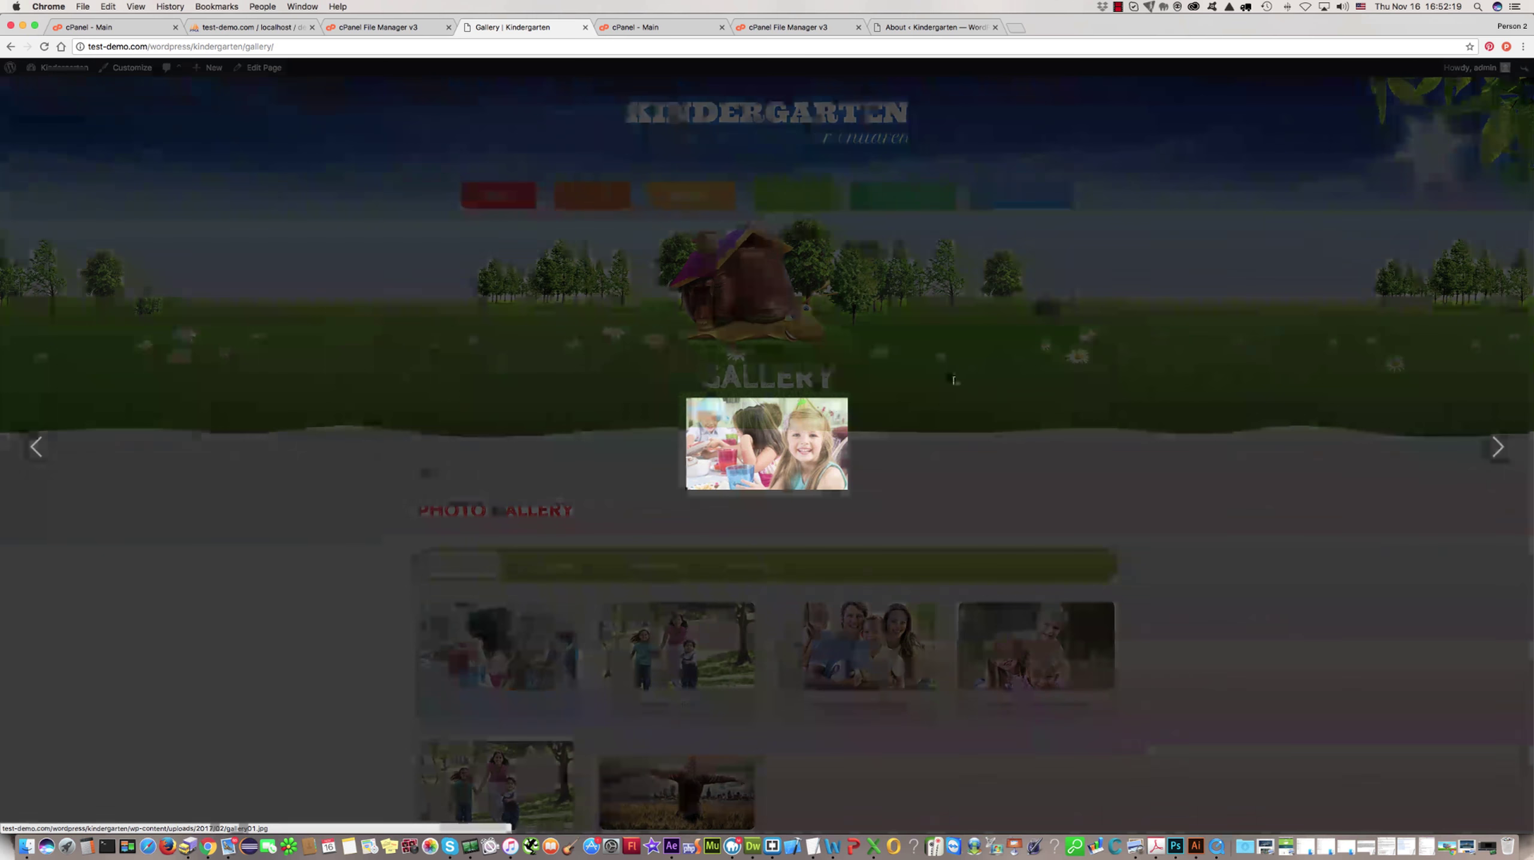
pyautogui.click(769, 214)
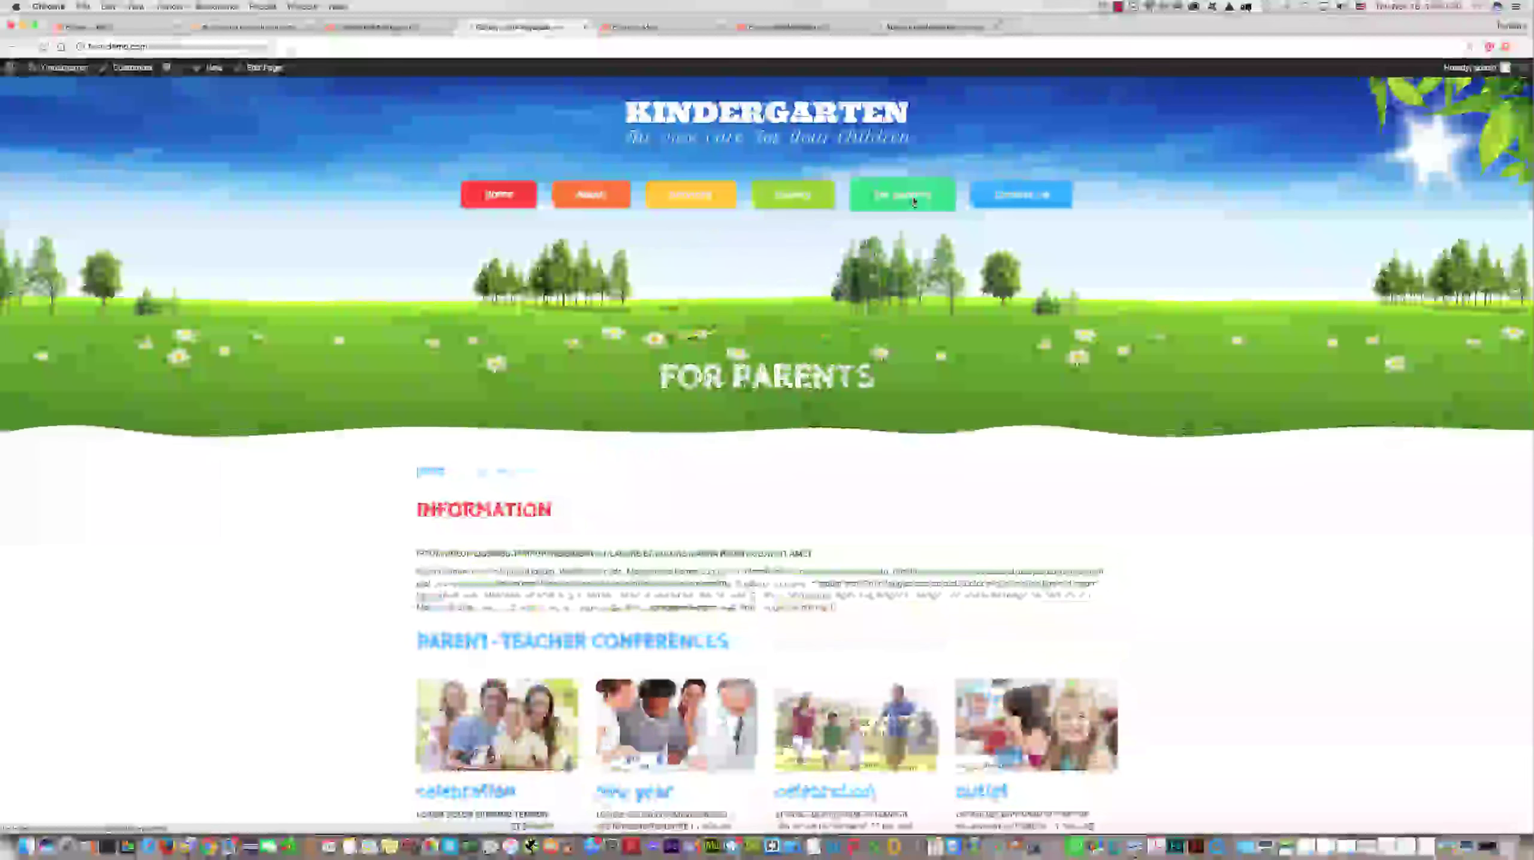
# Step: Check the Contact Us page, then scroll the home page again to confirm images load
pyautogui.click(1010, 193)
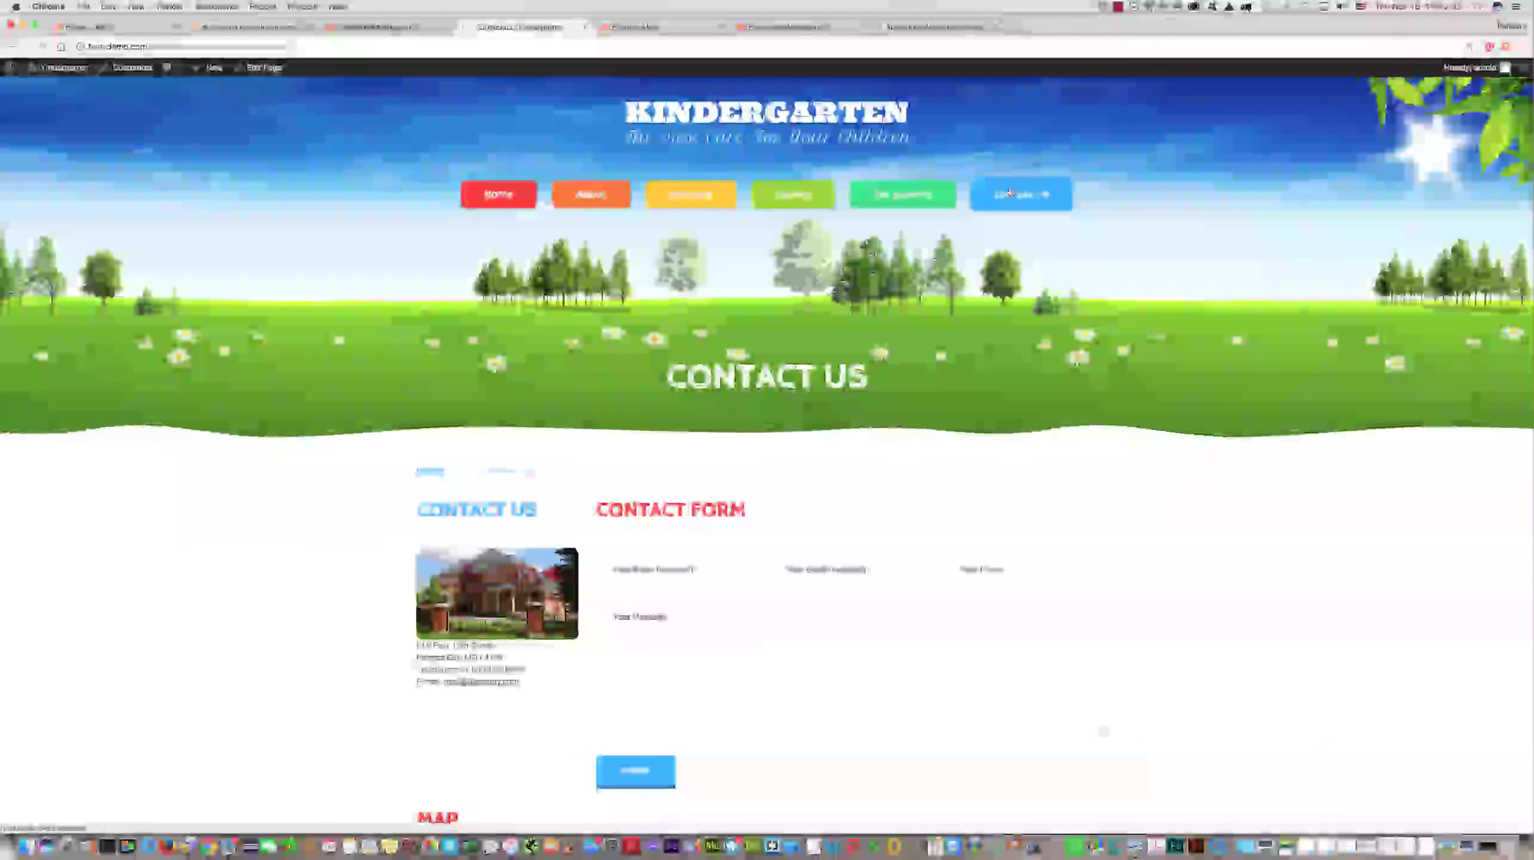
pyautogui.scroll(-8, 1134, 355)
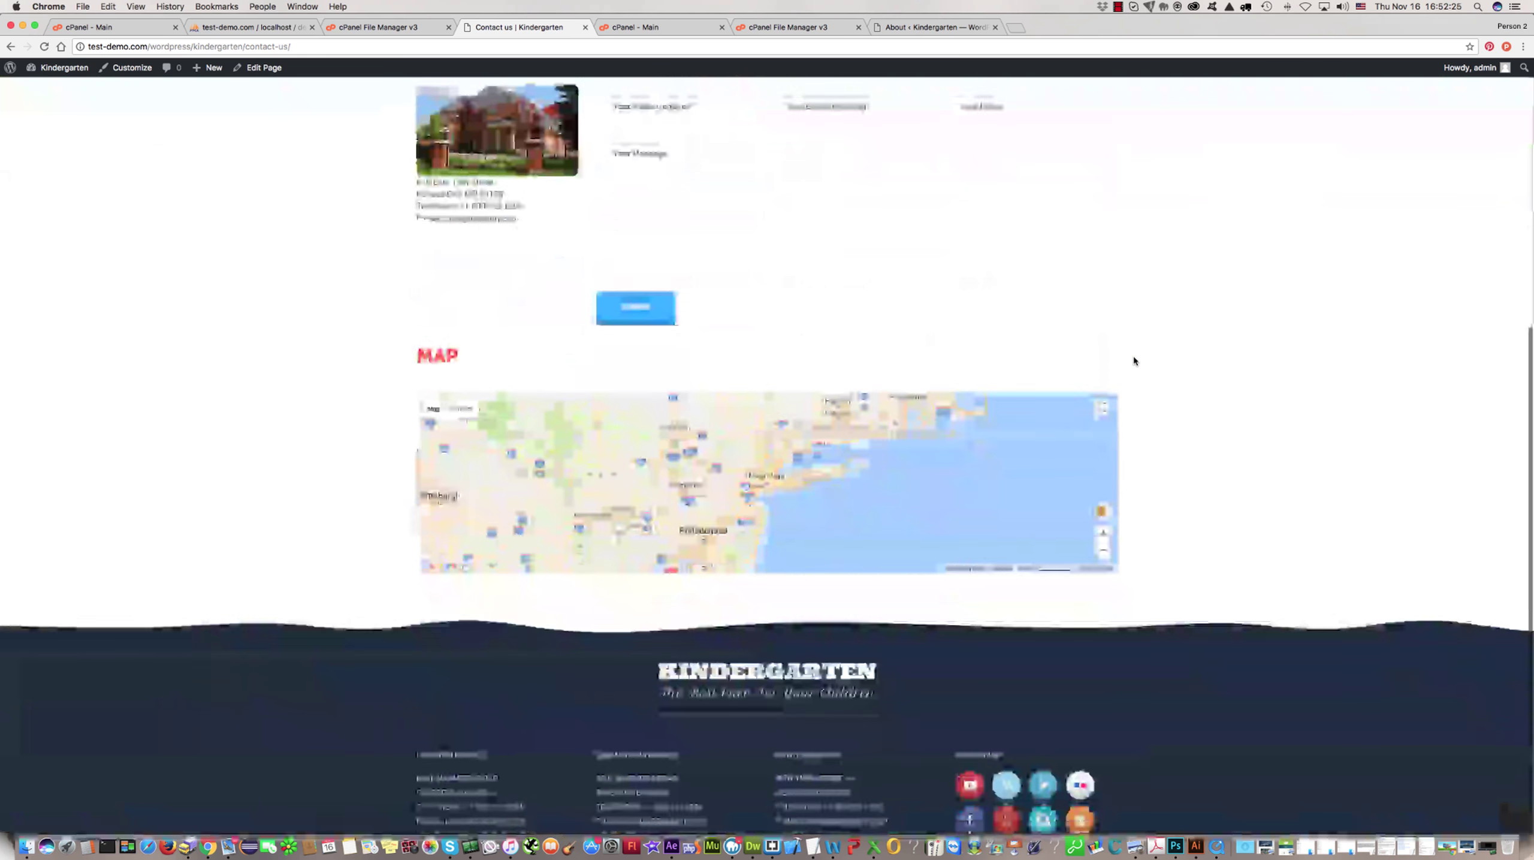
pyautogui.scroll(8, 1134, 359)
pyautogui.click(498, 194)
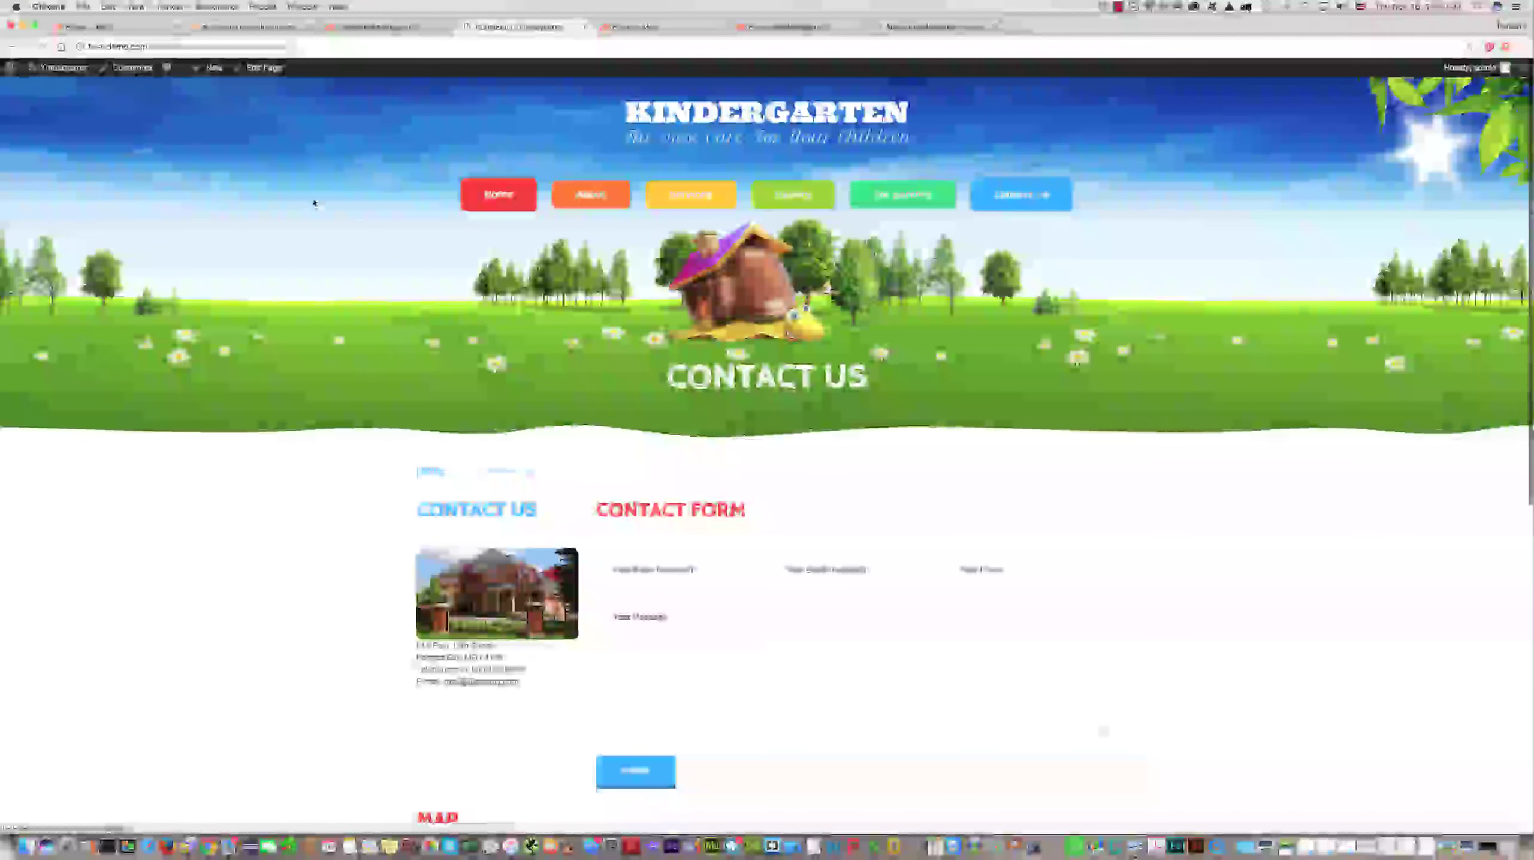
pyautogui.scroll(-20, 353, 464)
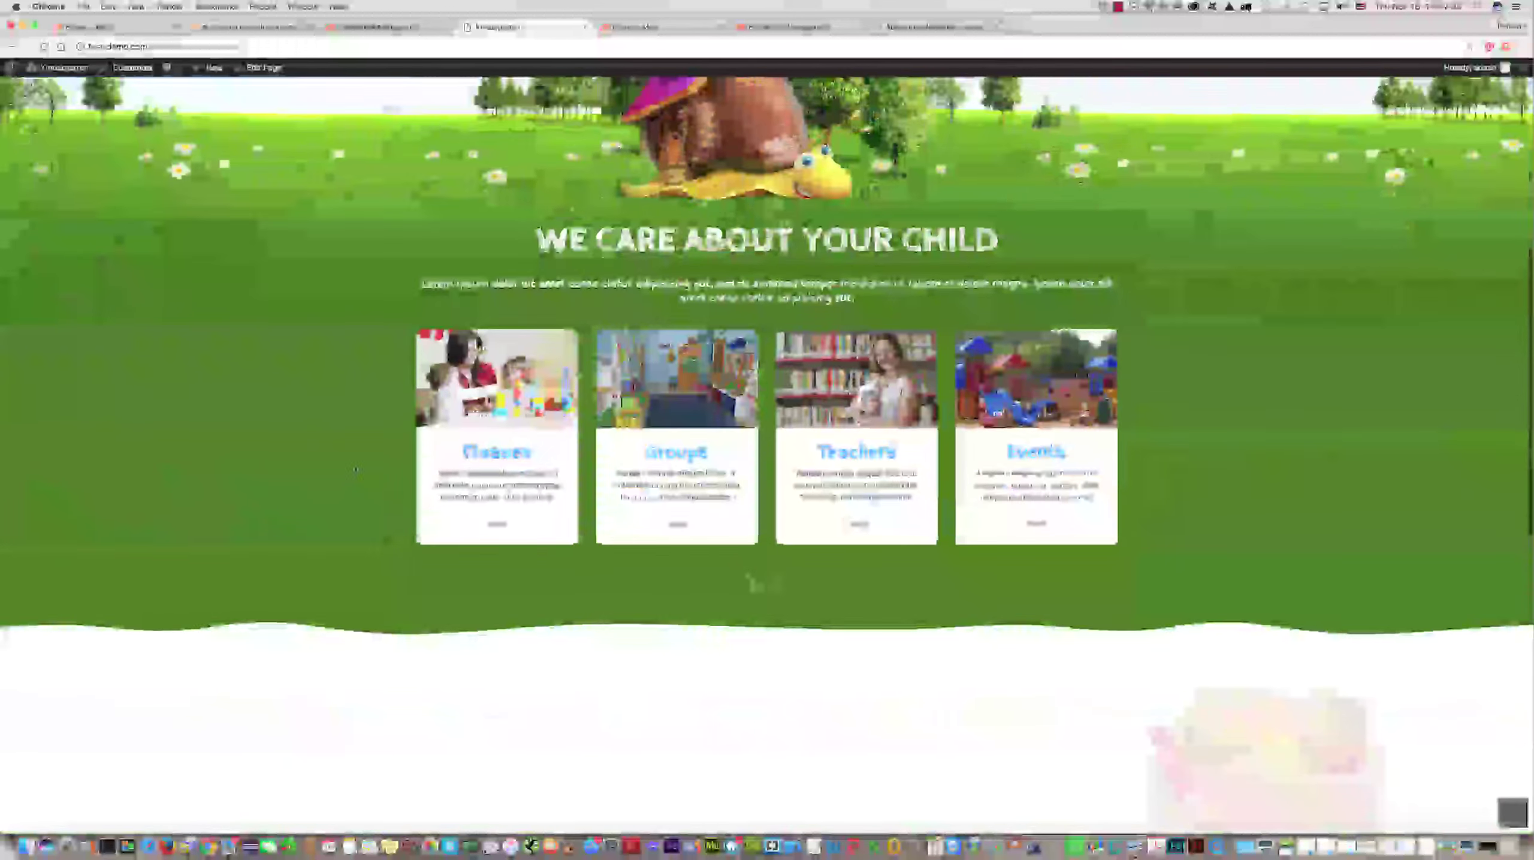
pyautogui.scroll(-3, 353, 463)
pyautogui.scroll(20, 353, 464)
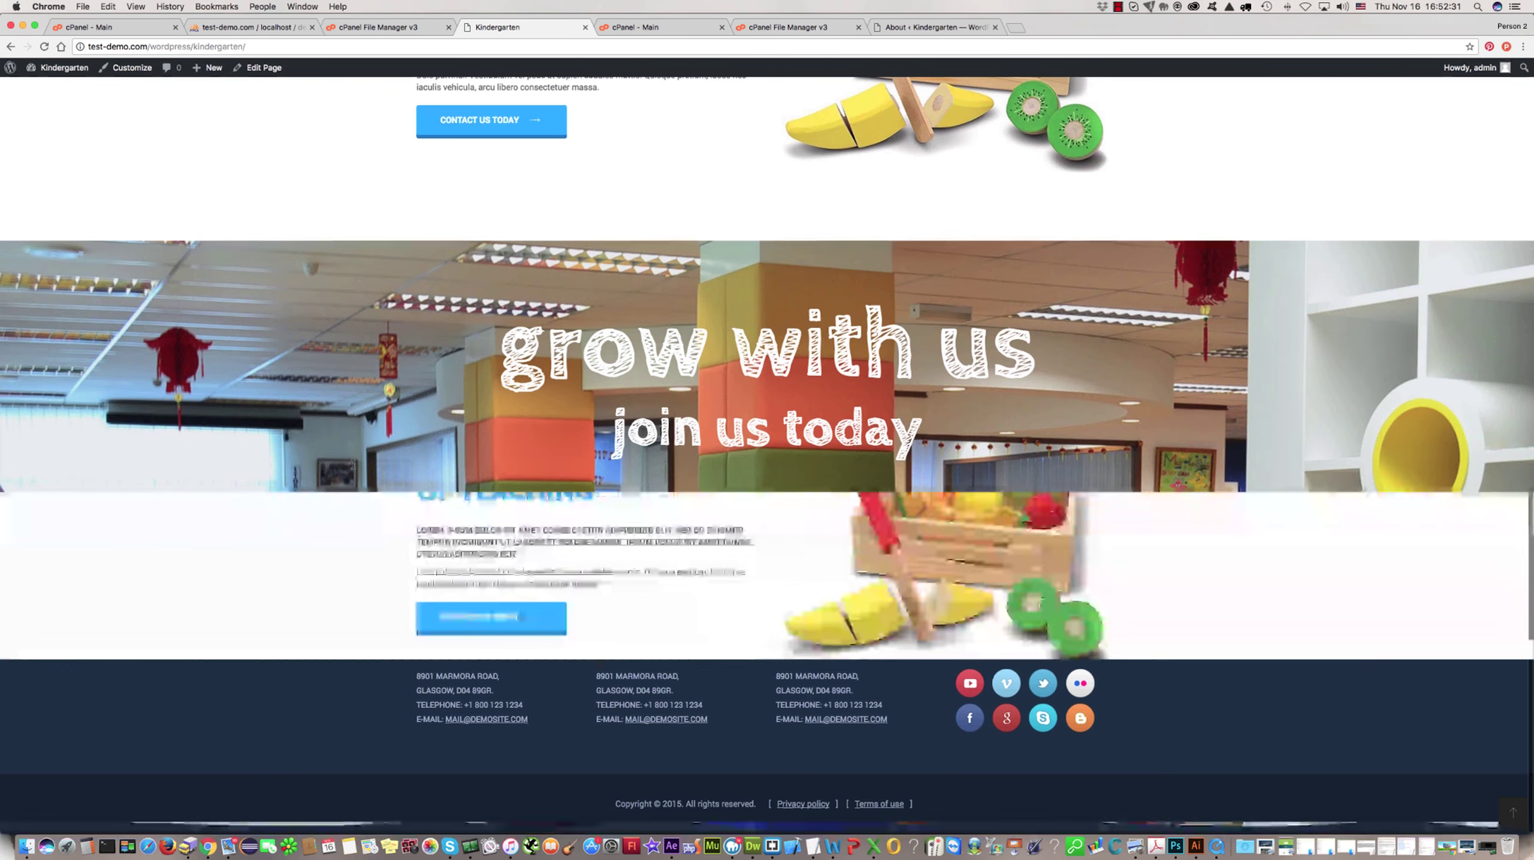